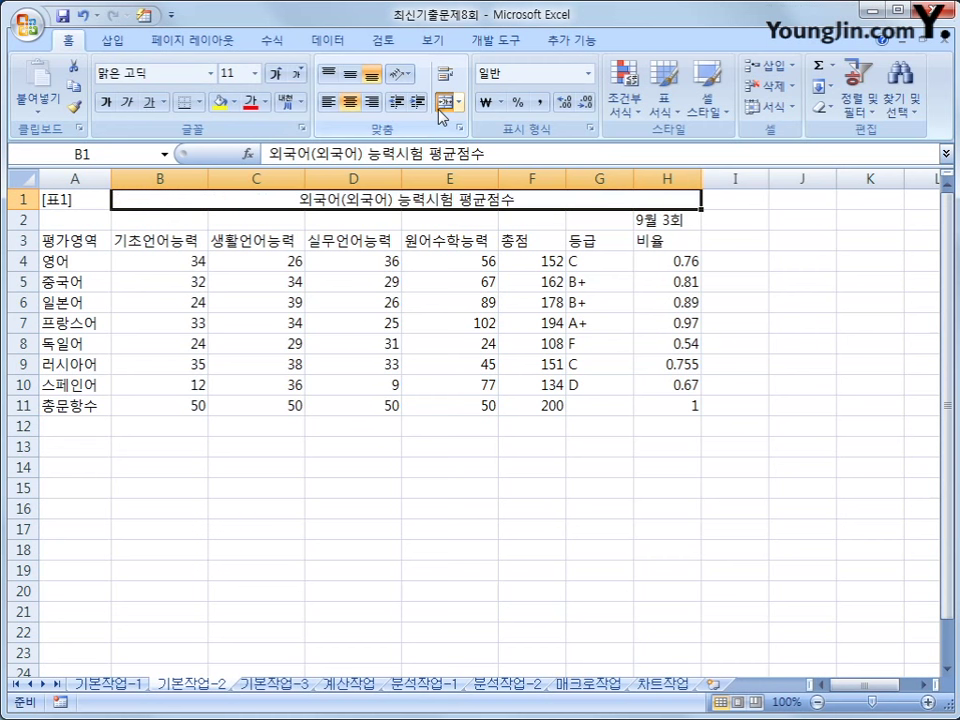
Format the merged title in B1 with the 궁서체 font, size 16 and bold
click(211, 73)
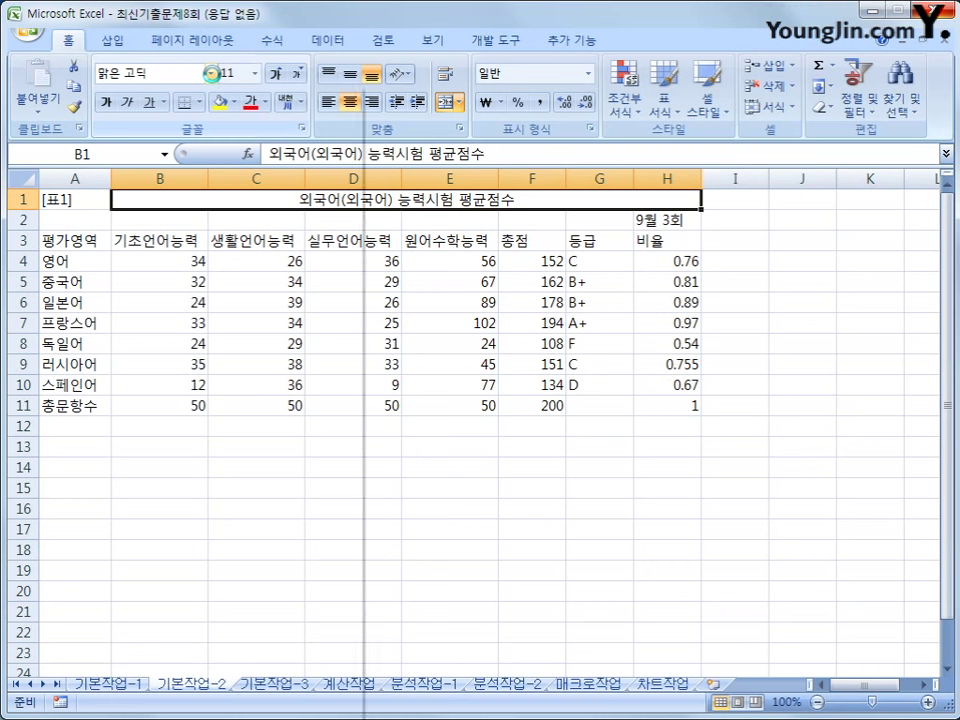
drag(349, 124, 350, 190)
click(242, 189)
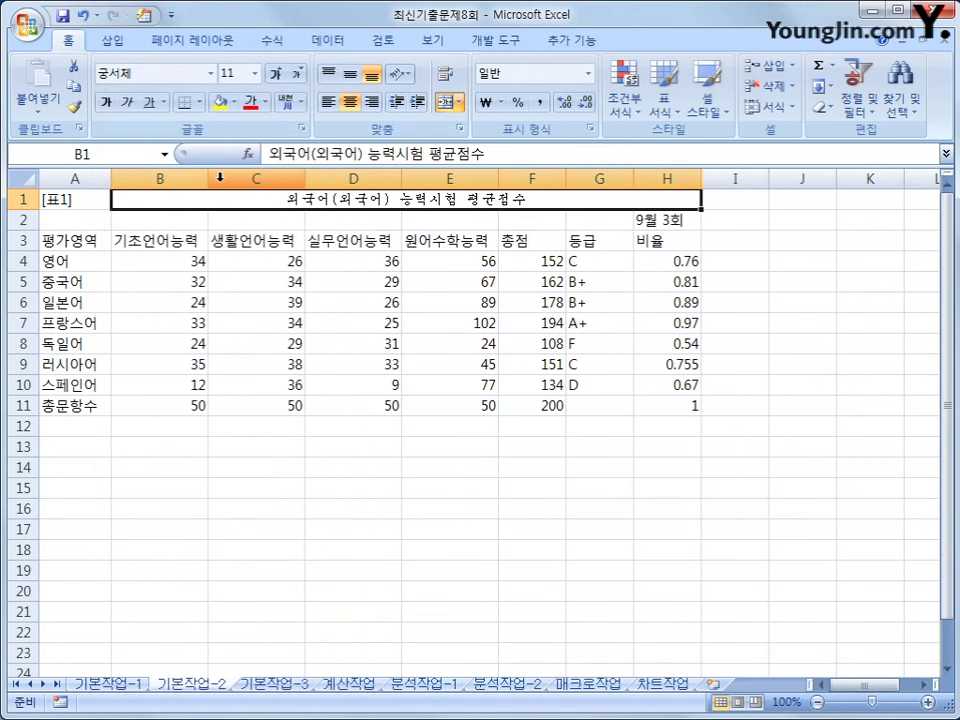
click(256, 73)
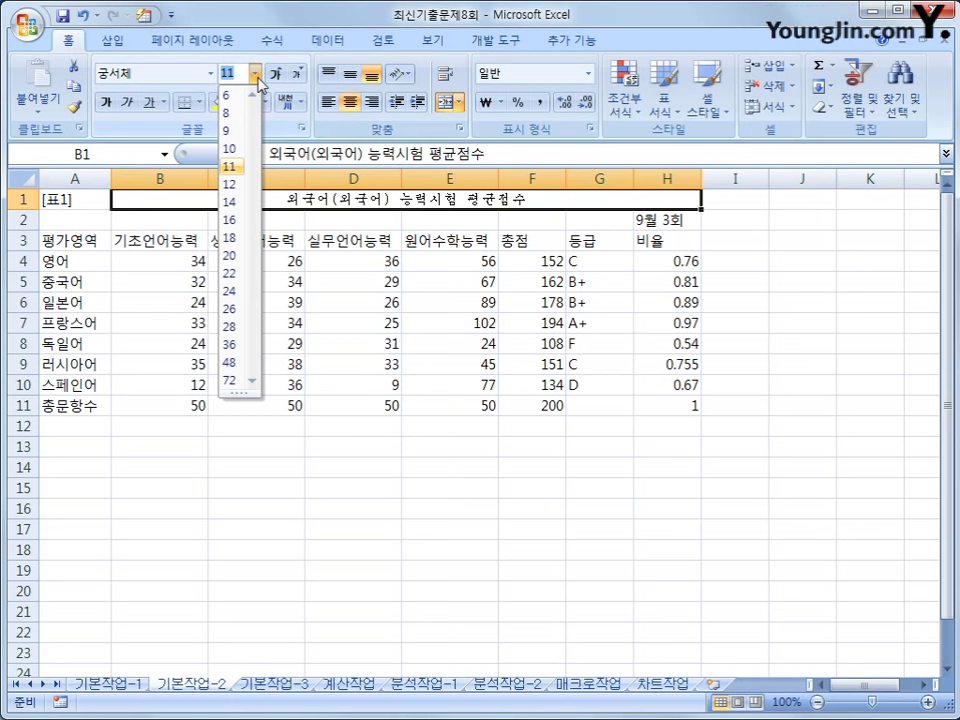
click(232, 220)
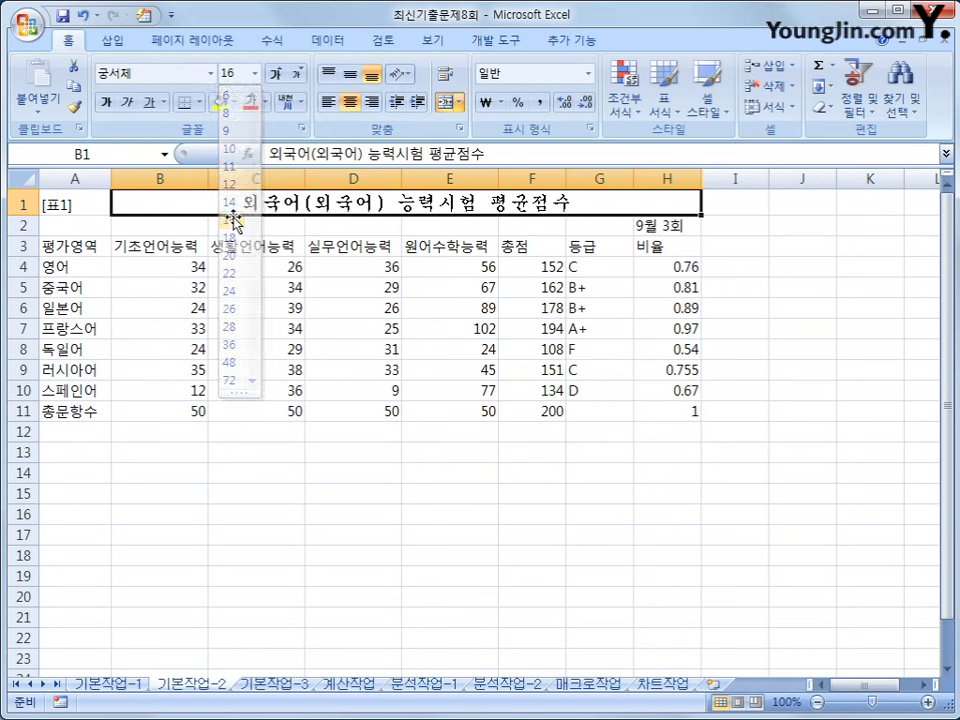
click(105, 104)
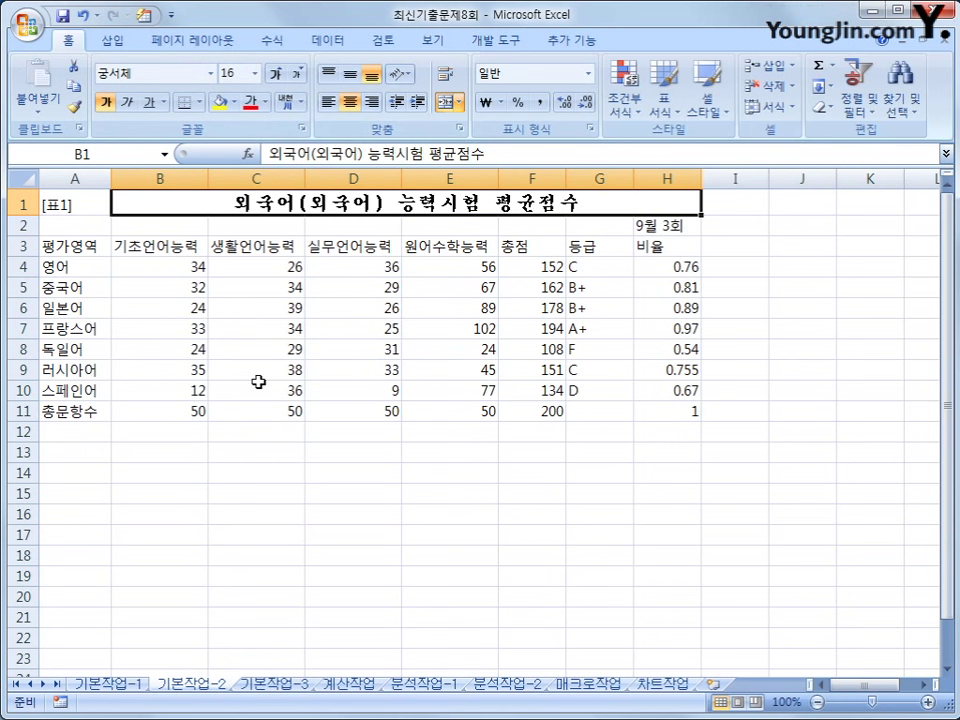
Convert the word 외국어 inside the title's parentheses to the Hanja 外國語
double_click(319, 203)
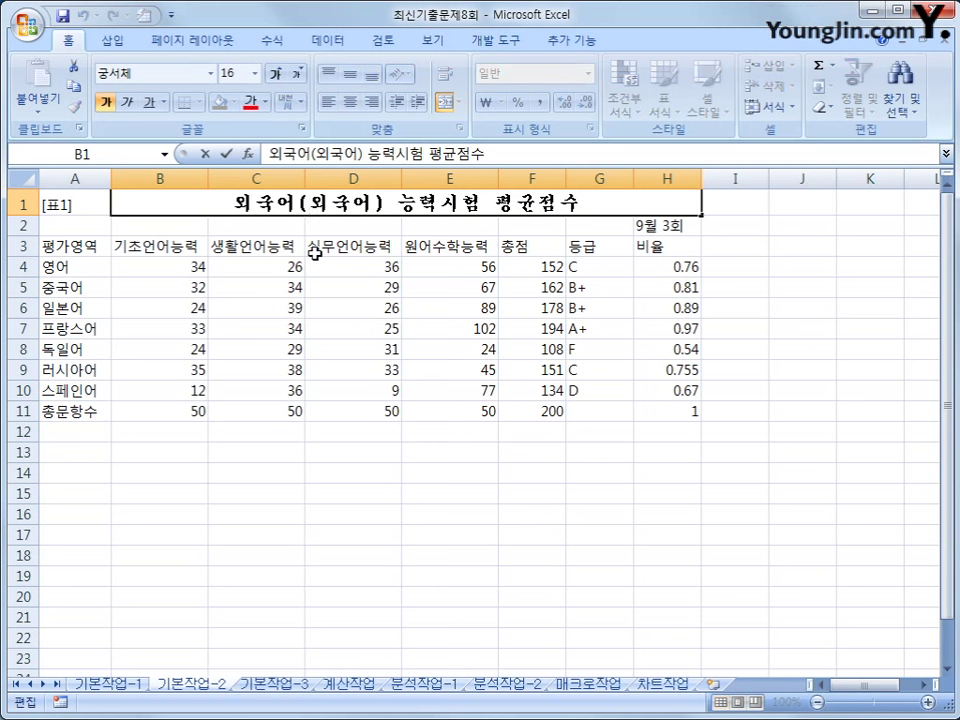
drag(309, 204, 368, 204)
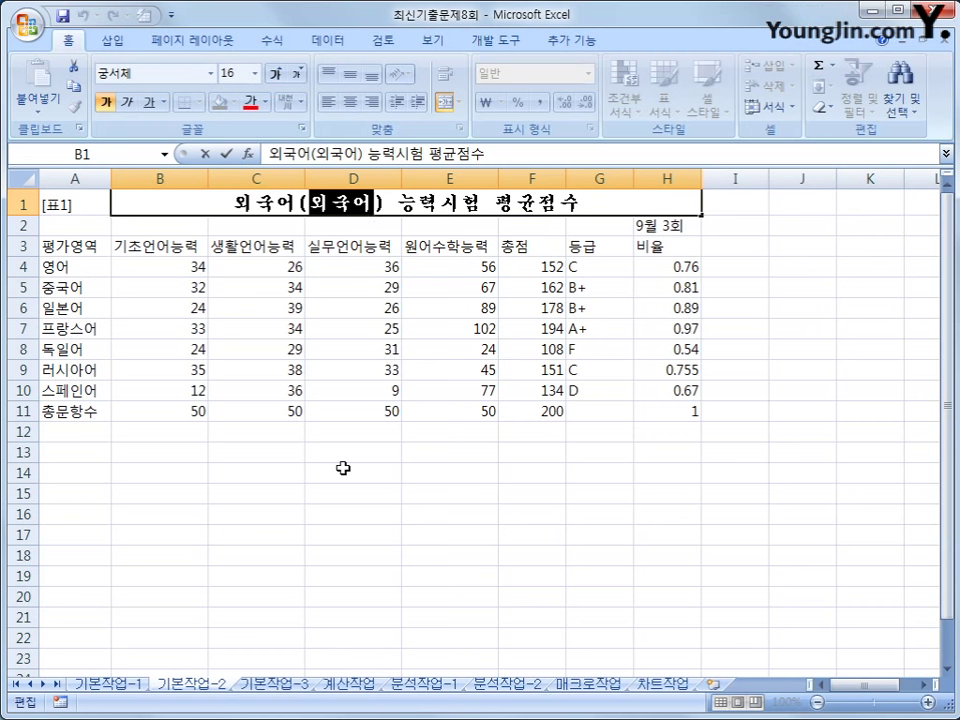
key(Hangul_Hanja)
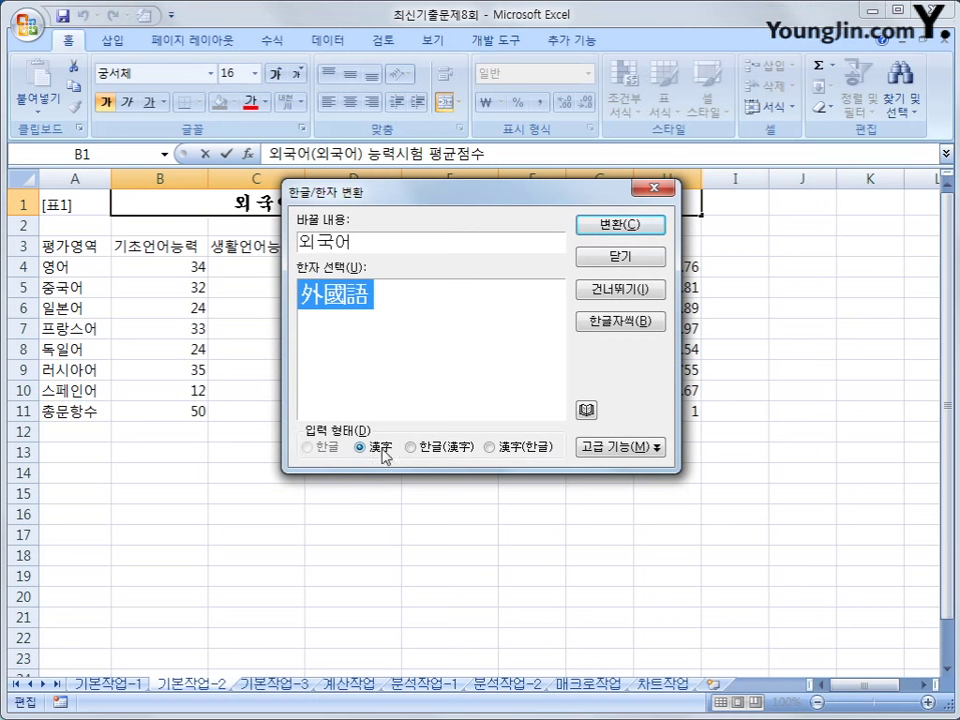
click(589, 226)
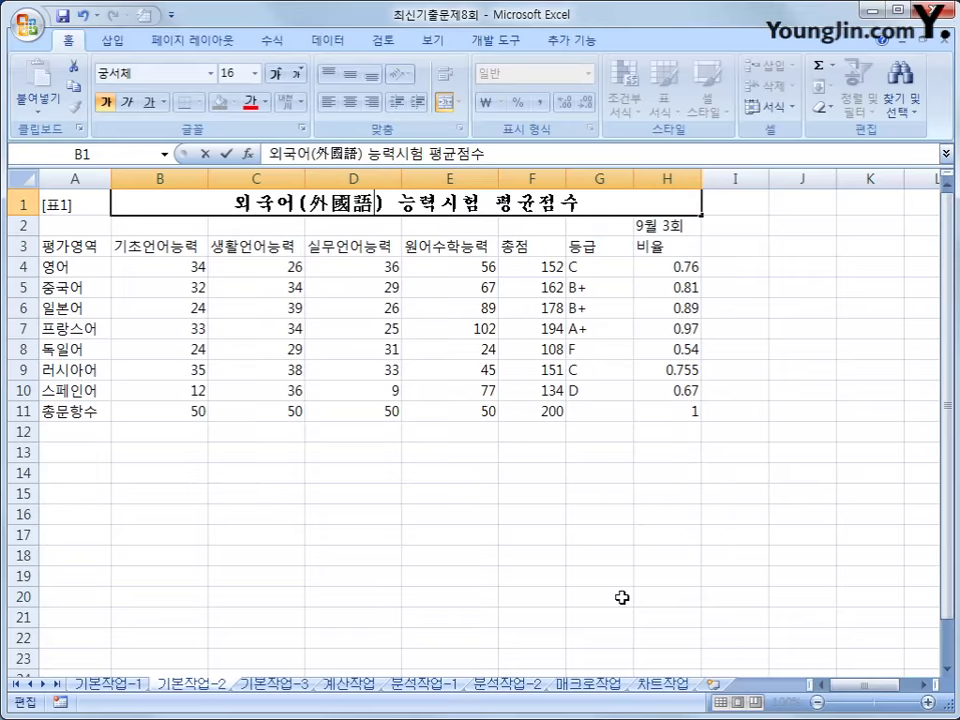
click(621, 597)
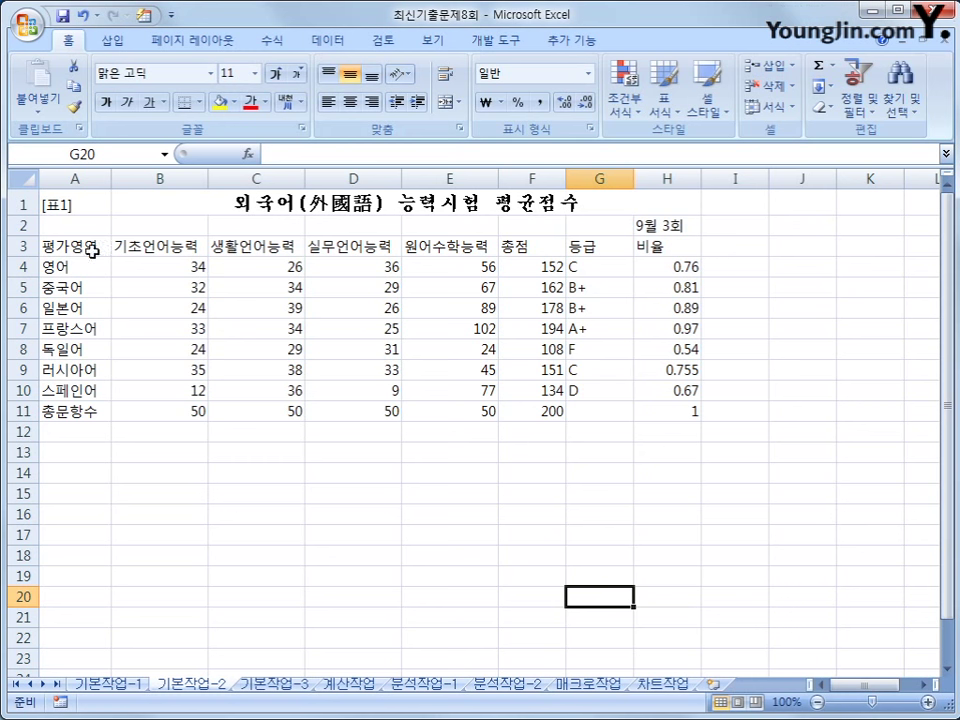
Apply the theme cell style 40% - 강조색5 to the header row A3:H3
drag(88, 246, 651, 260)
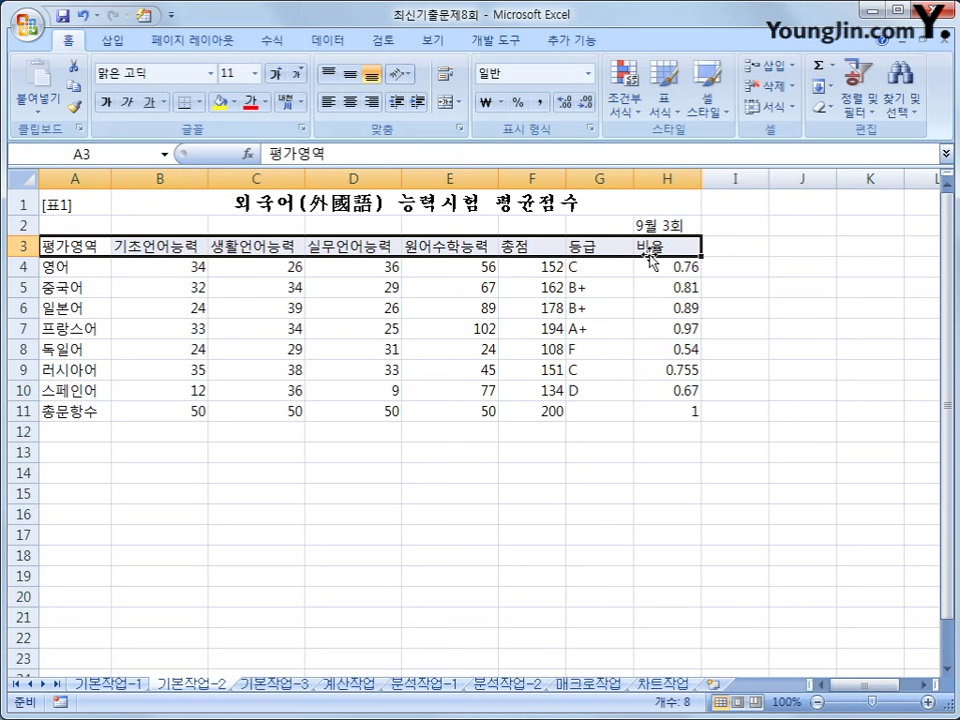
click(716, 117)
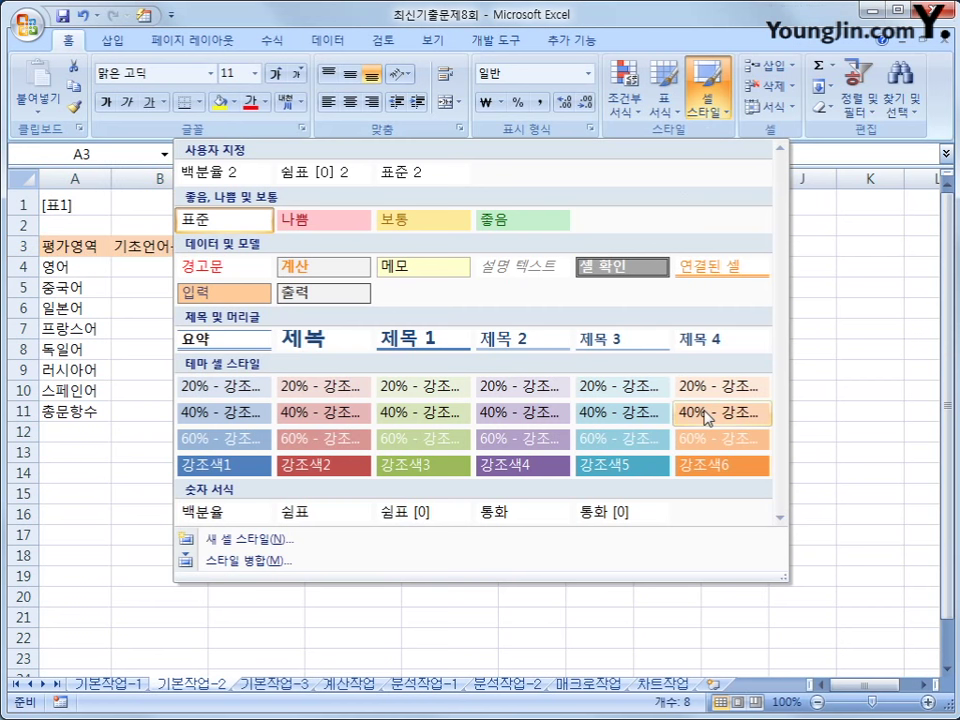
click(640, 418)
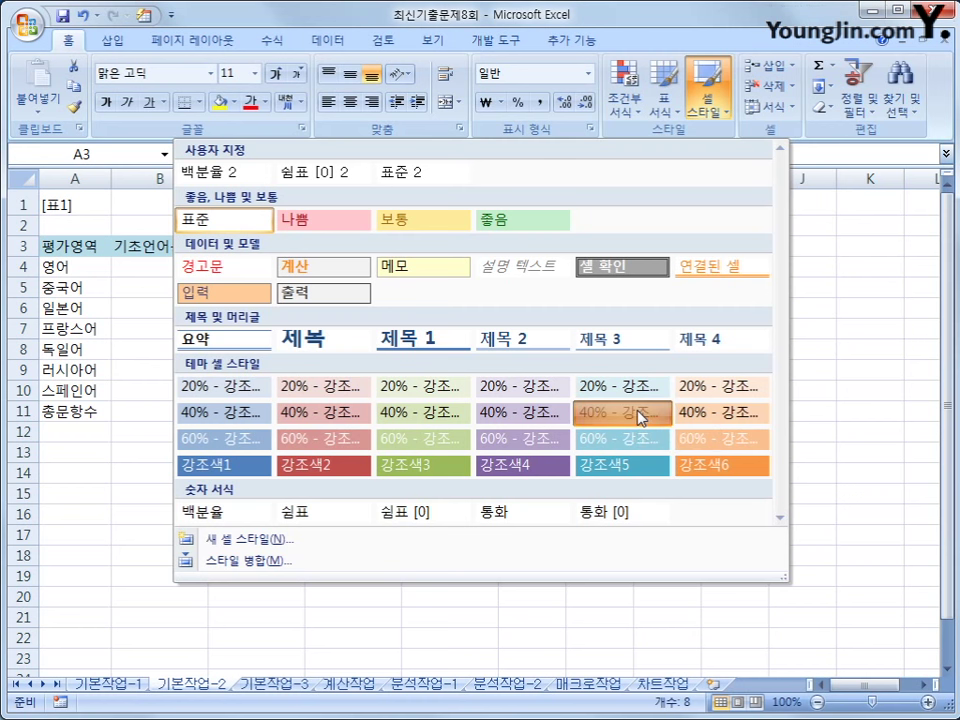
click(598, 568)
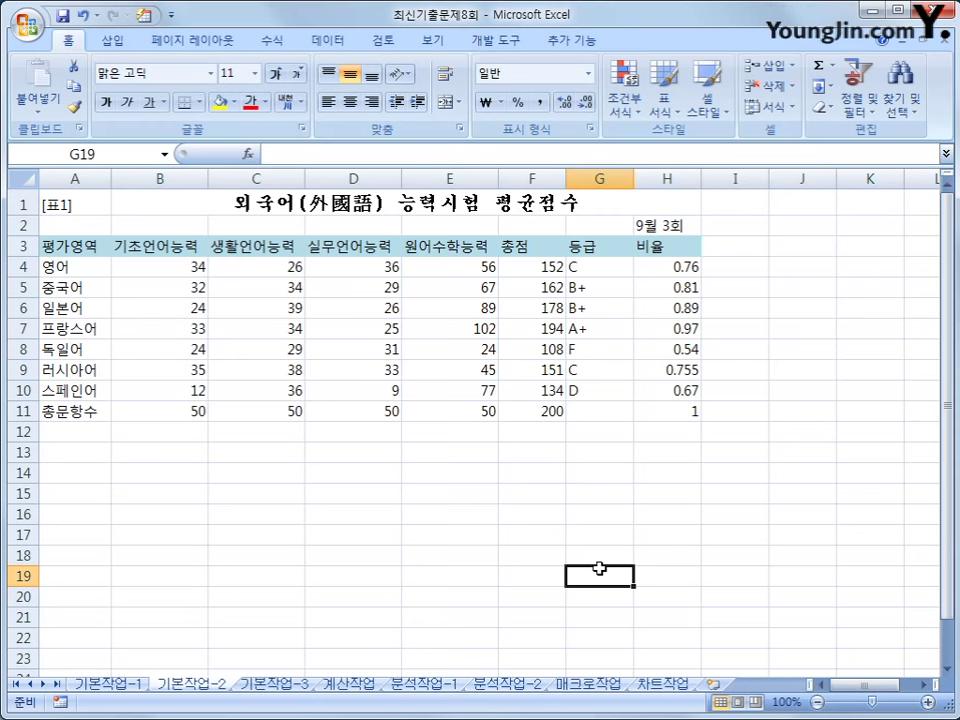
Apply the custom number format G/표준"점" to the scores in B4:E11
click(170, 250)
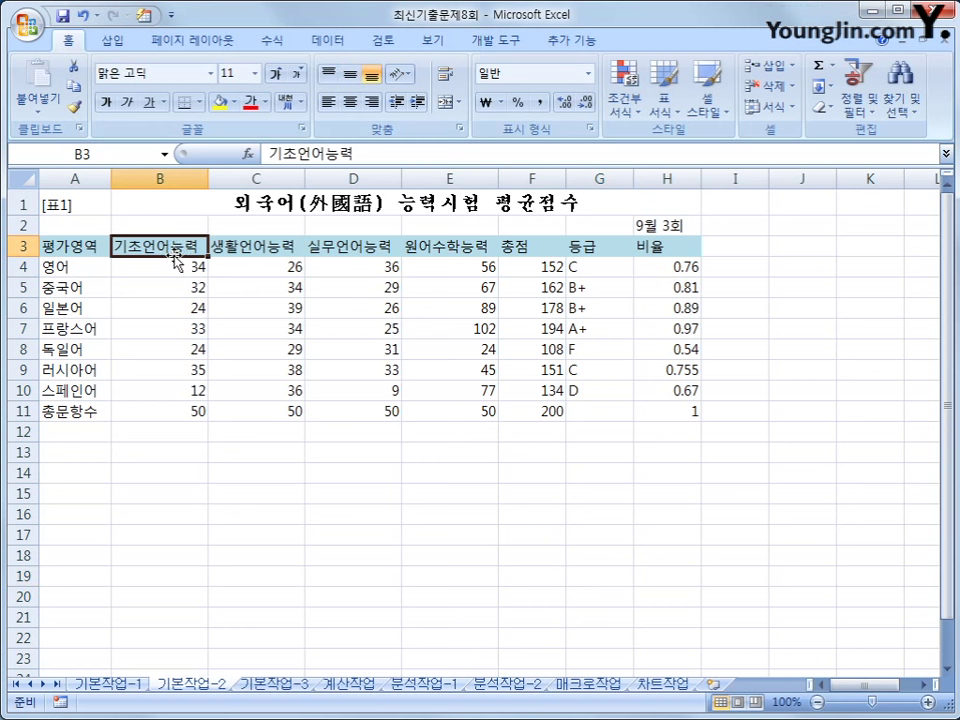
drag(163, 274, 436, 418)
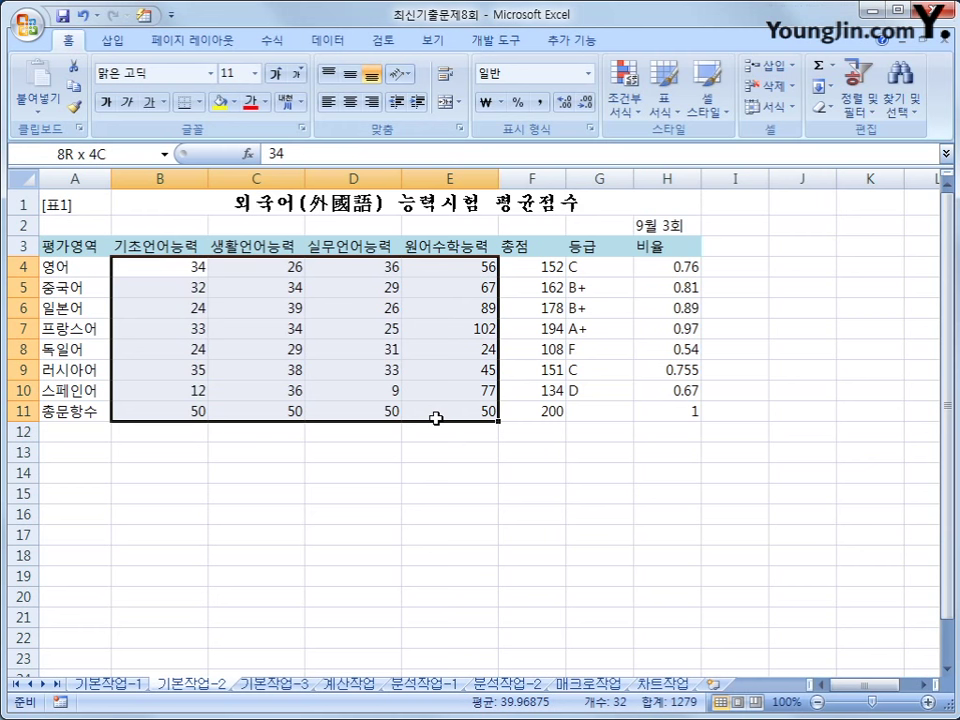
drag(436, 418, 436, 418)
right_click(396, 292)
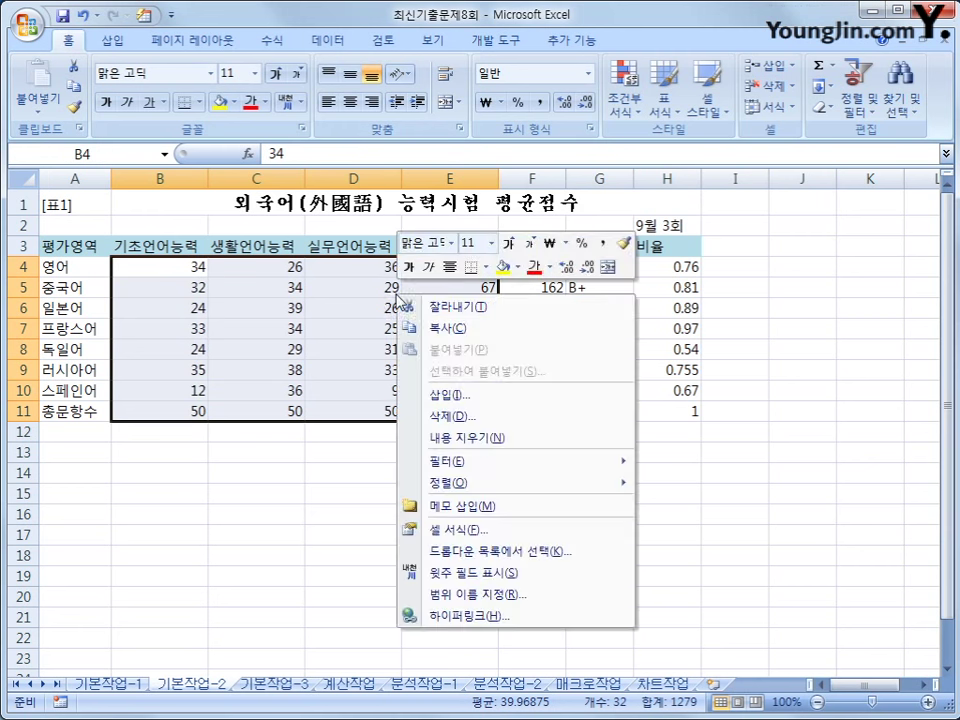
click(487, 529)
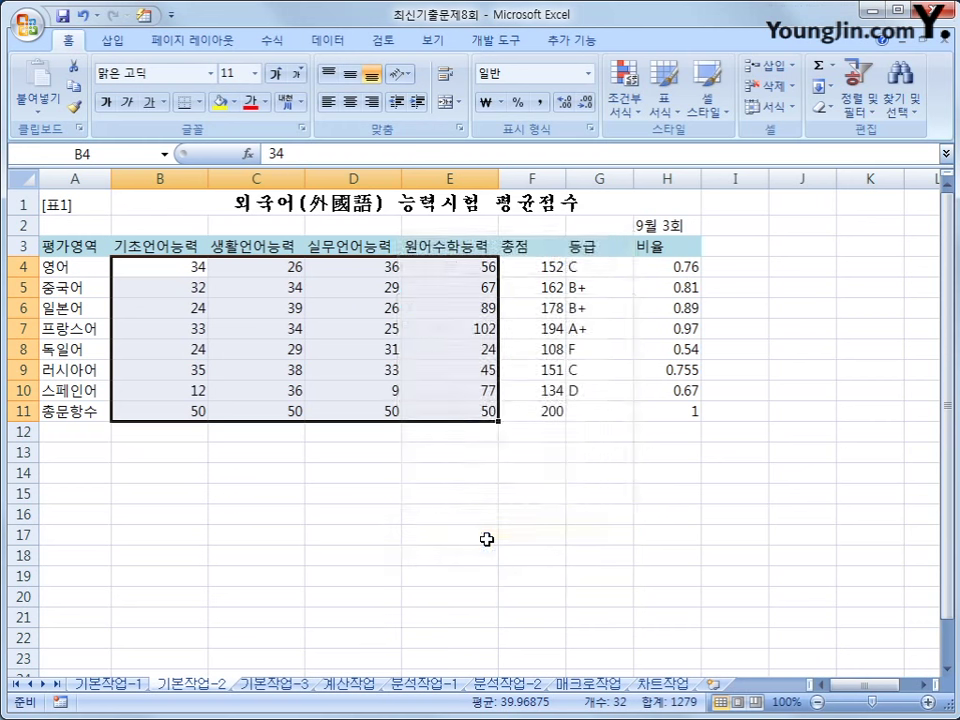
click(300, 360)
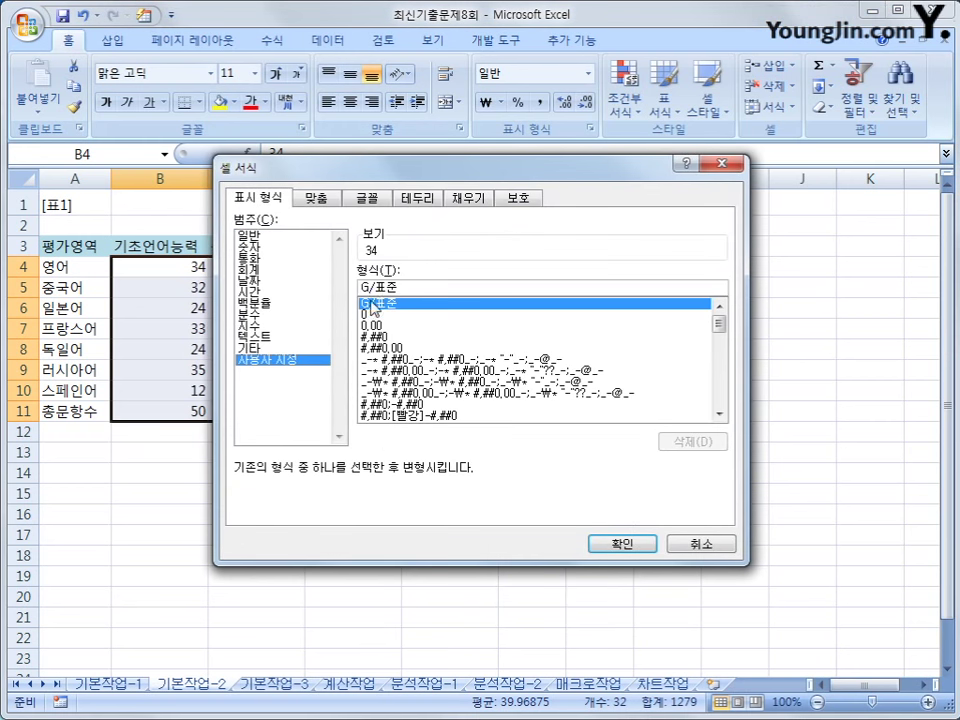
click(417, 288)
text("wi)
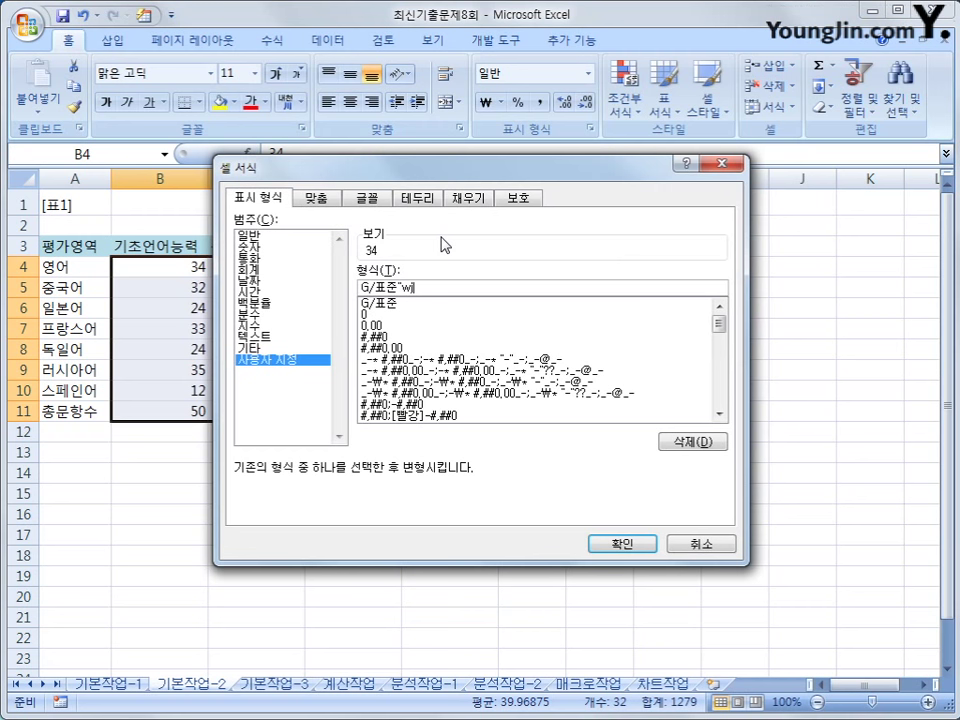
key(BackSpace)
text(원)
text(")
key(Return)
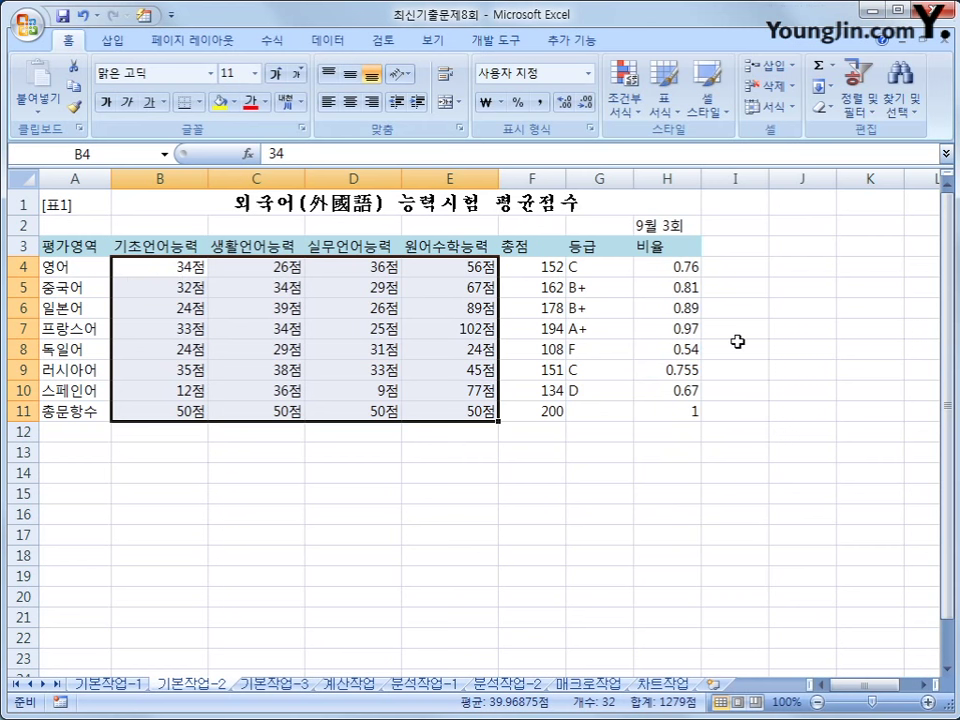
Apply the percent style to the 비율 values in H4:H11
drag(694, 266, 695, 409)
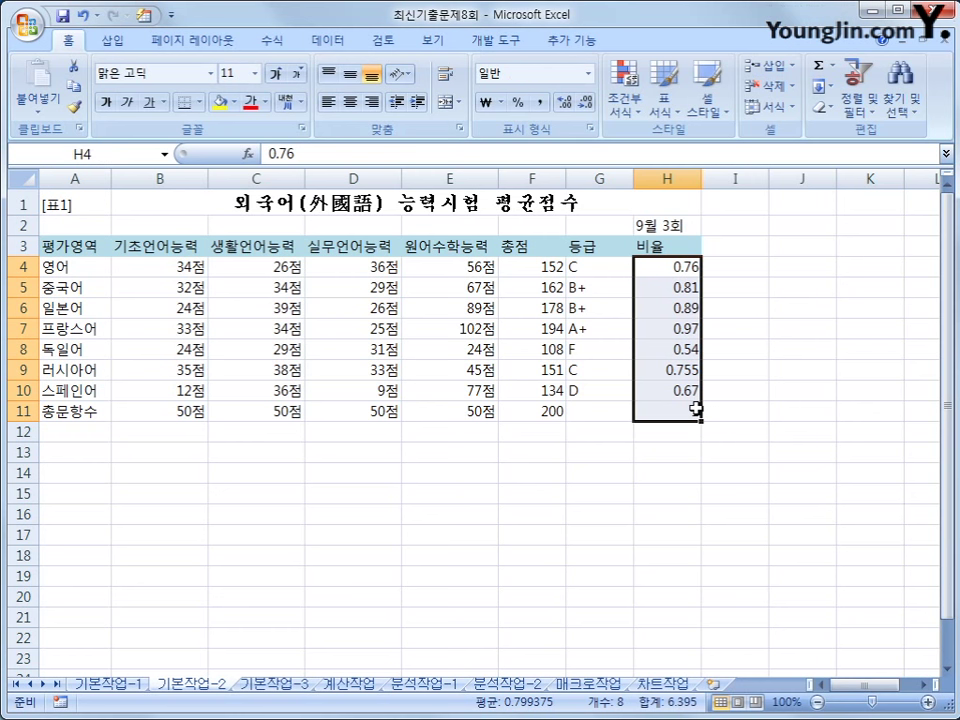
click(517, 105)
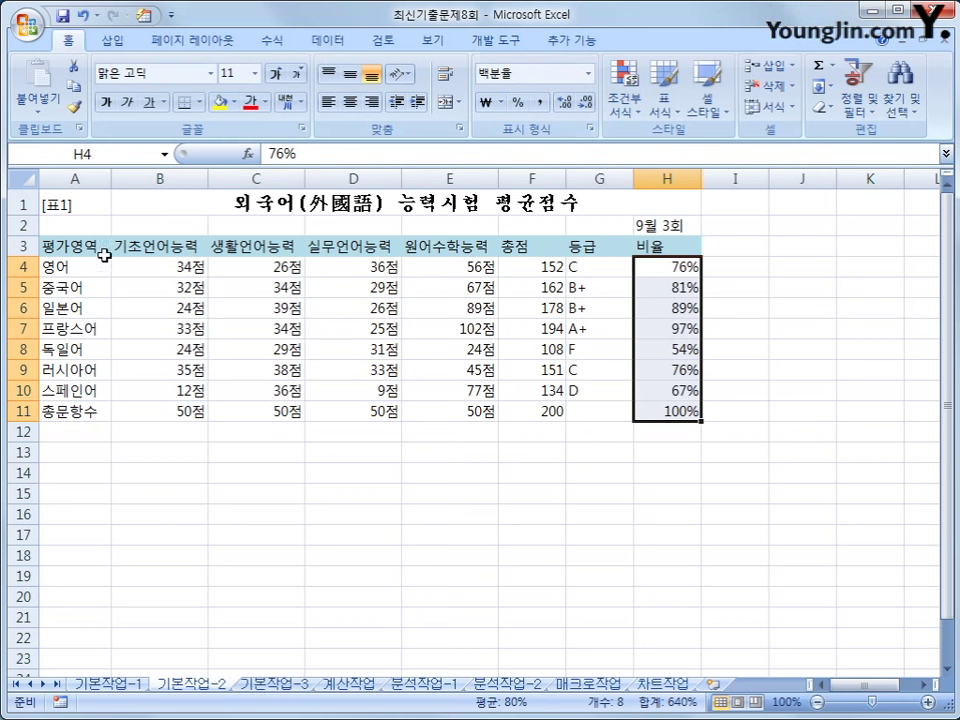
Center the table A3:H11 horizontally and apply all borders to it
drag(104, 248, 668, 410)
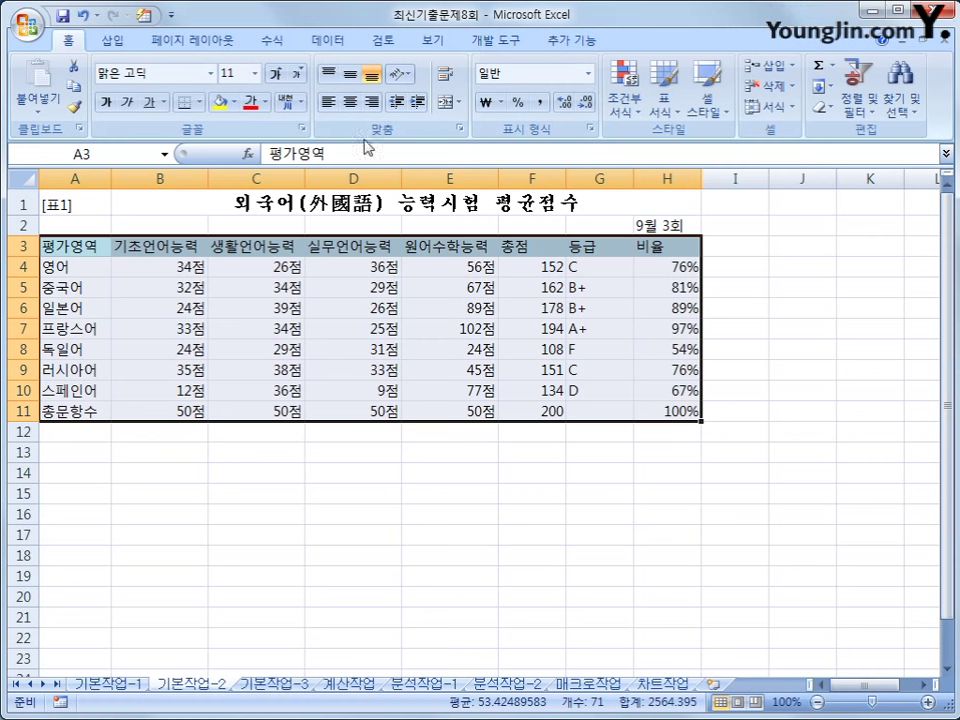
click(355, 106)
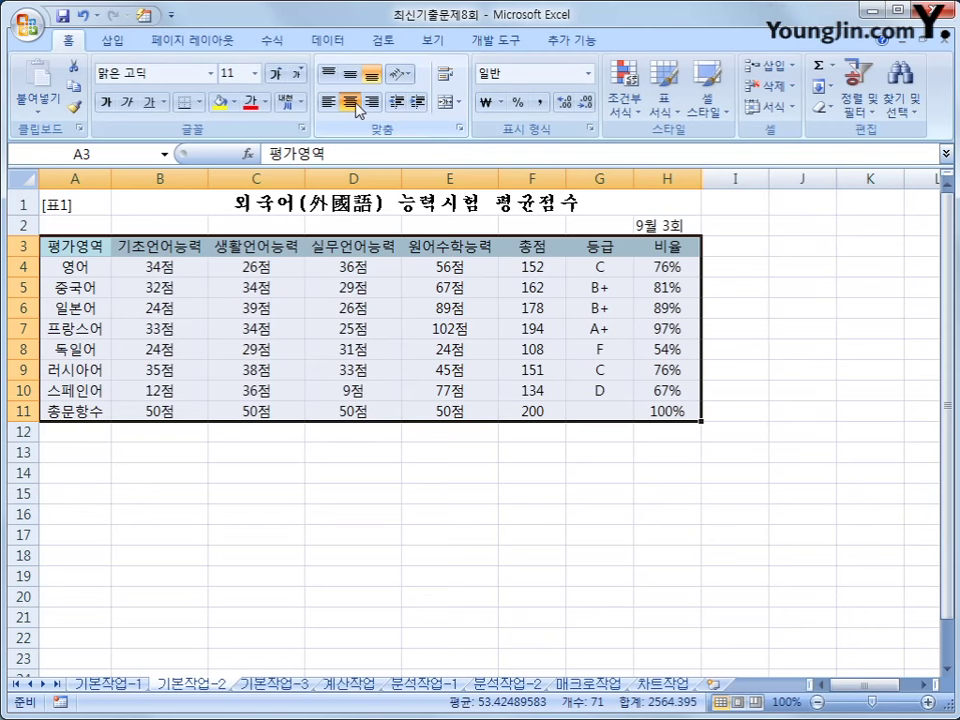
click(201, 102)
click(215, 262)
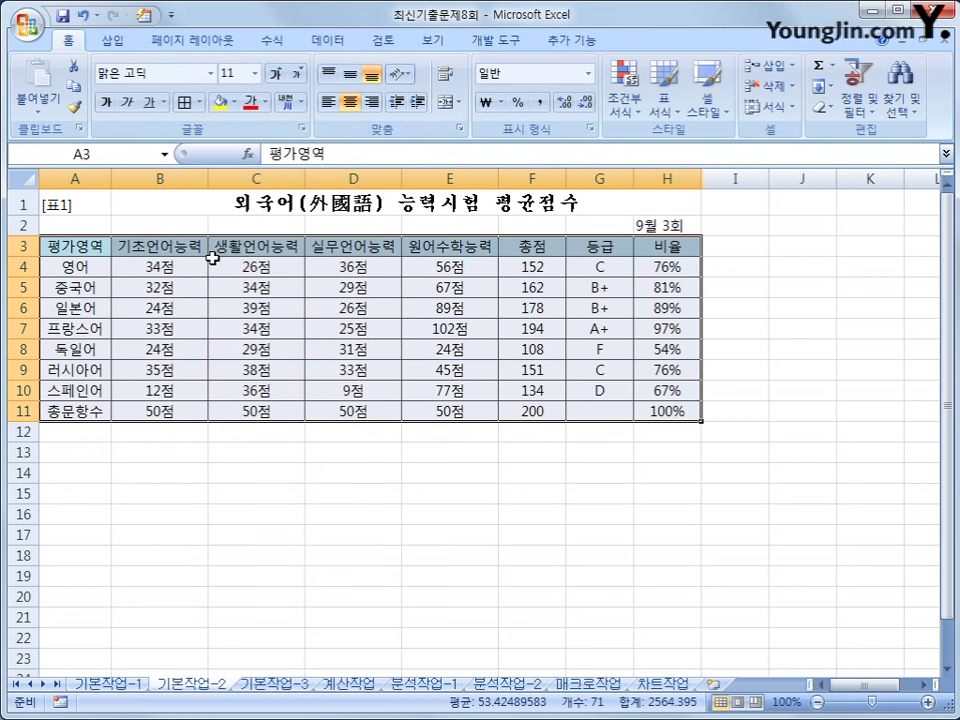
click(215, 203)
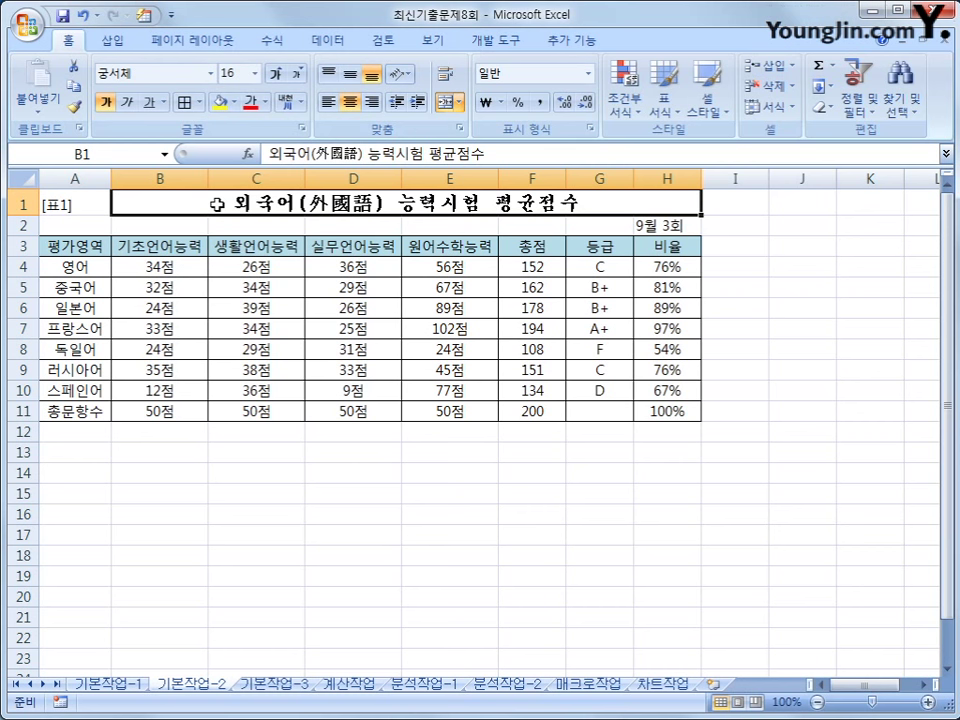
On the 기본작업-3 sheet, copy the 주당시간 header and the 3시간 value from C7 into B14:B15
click(276, 685)
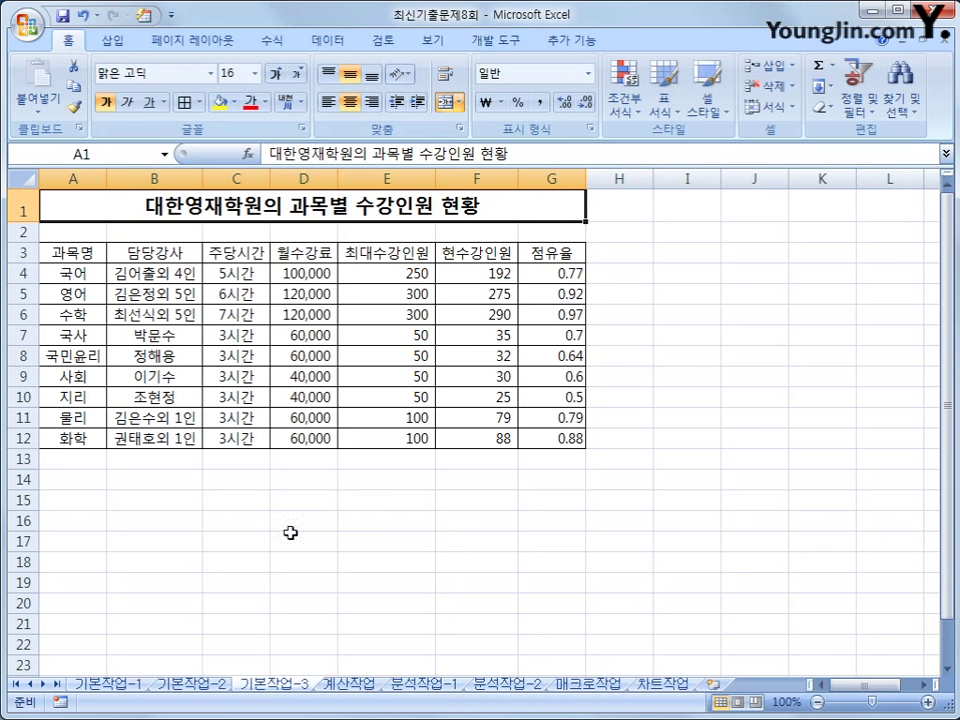
click(244, 250)
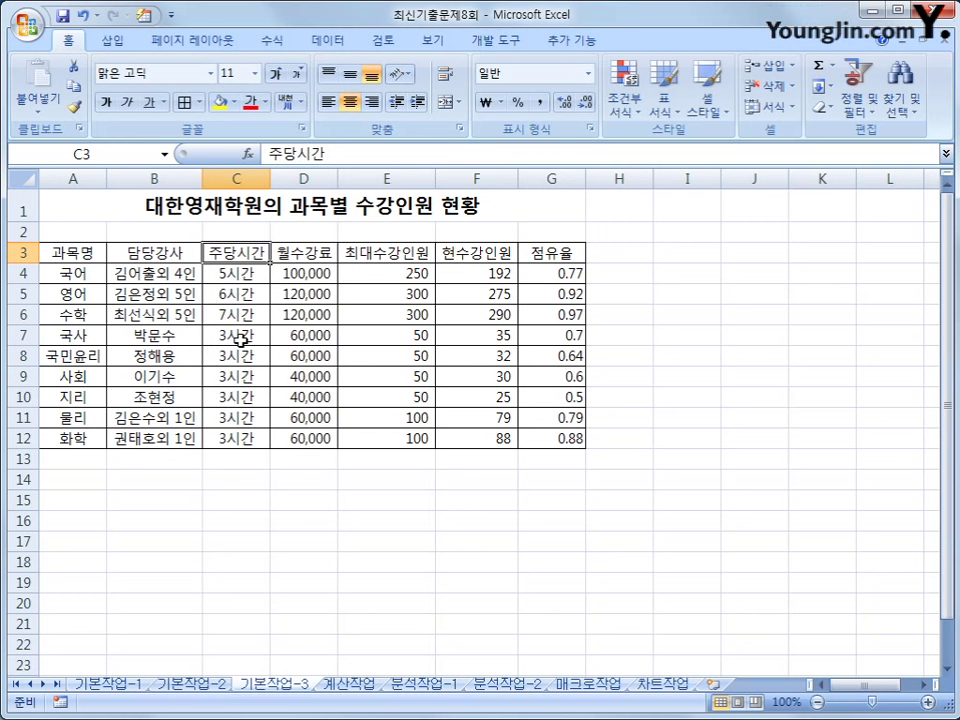
ctrl+click(251, 336)
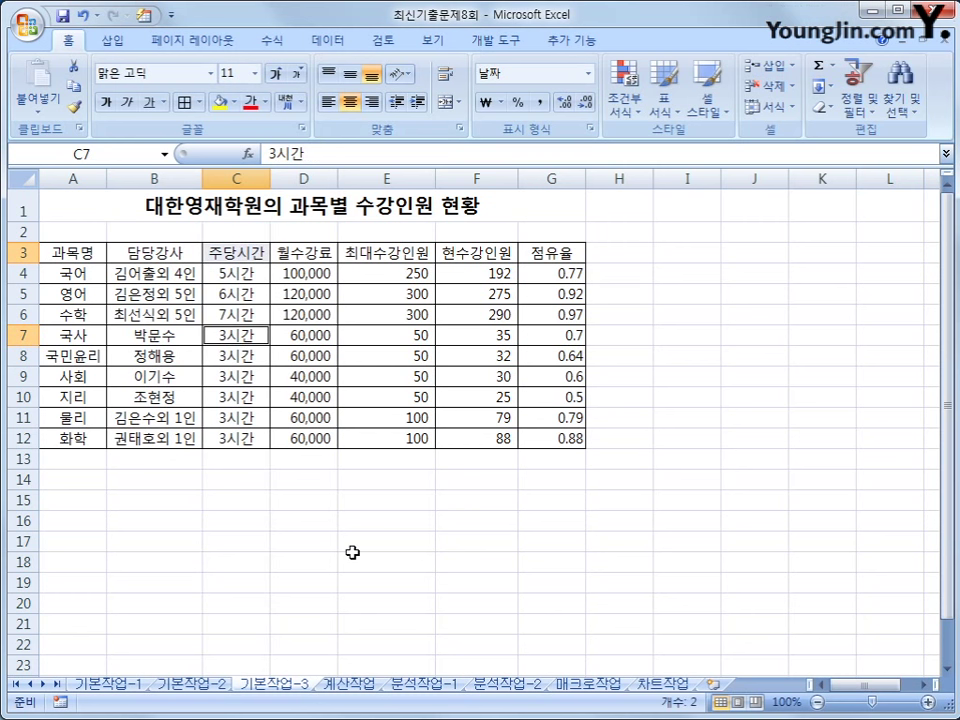
key(ctrl+c)
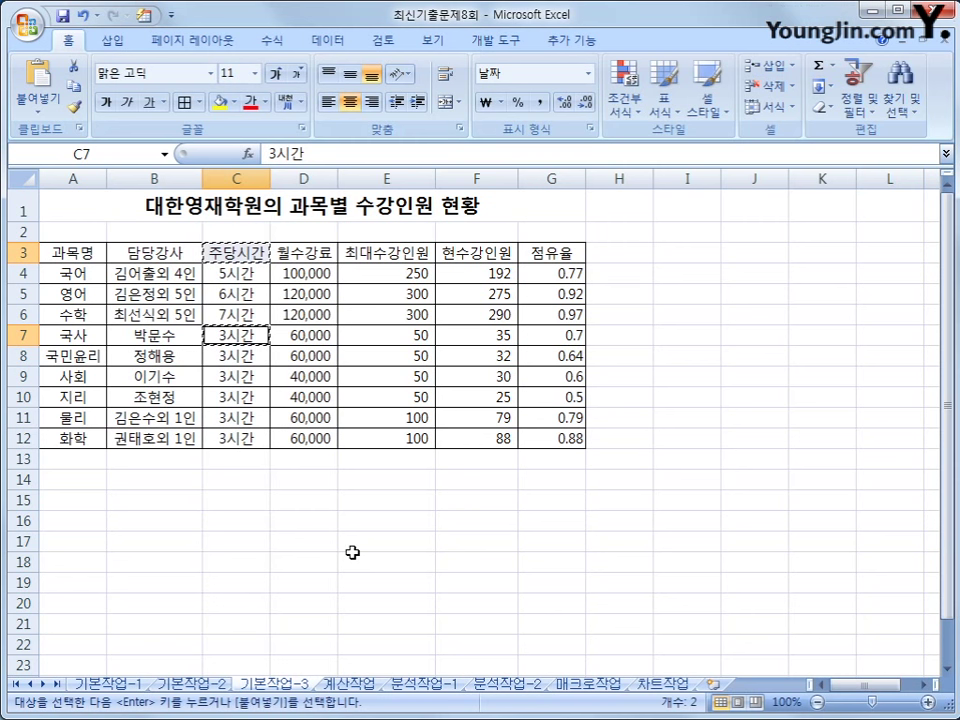
click(150, 494)
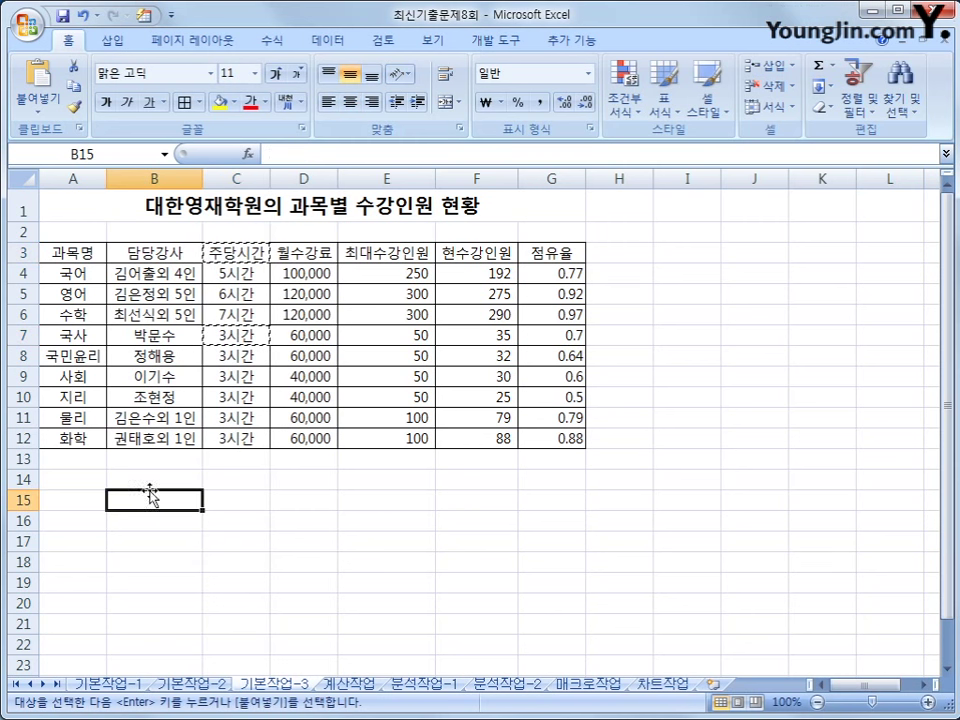
click(150, 476)
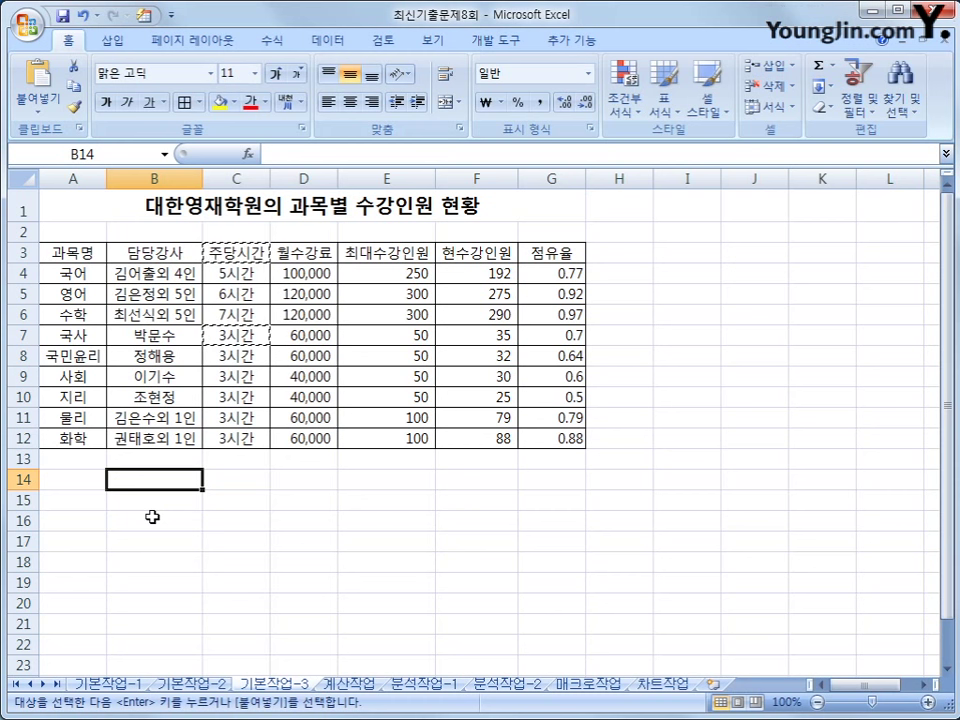
key(ctrl+v)
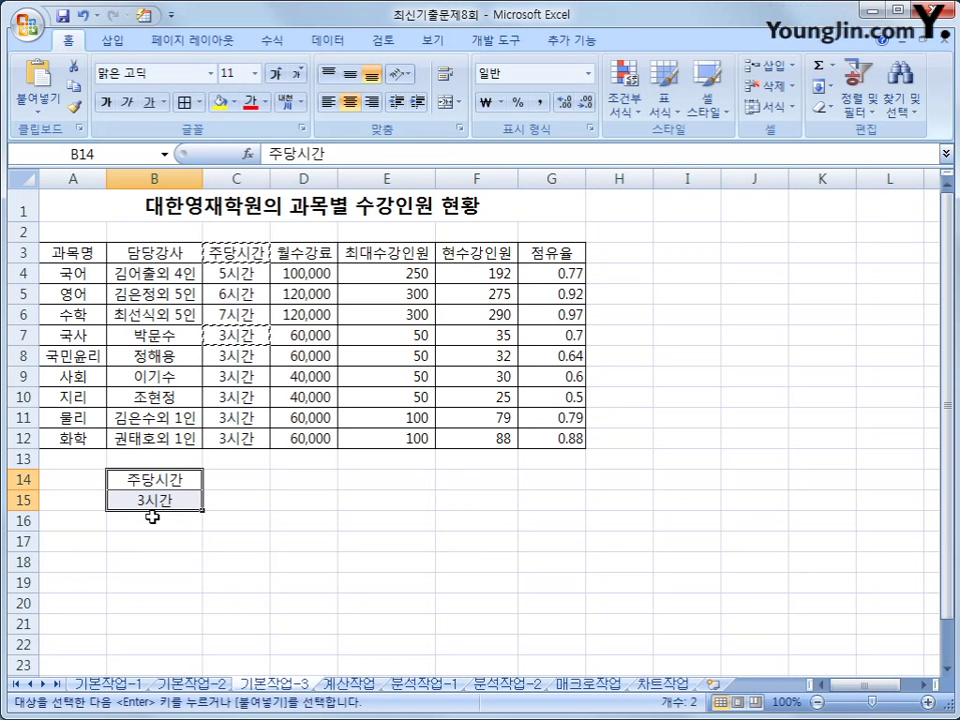
Copy the 월수강료 header and the 60,000 value from D7 into C14:C15 beside the 주당시간 criterion
click(320, 256)
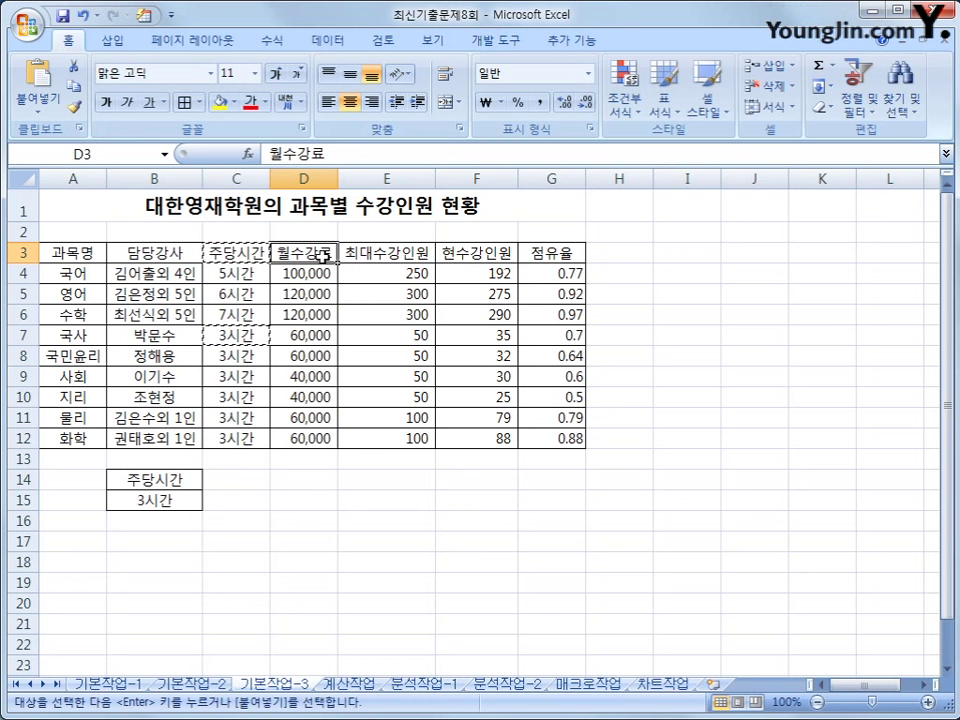
ctrl+click(293, 340)
key(ctrl+c)
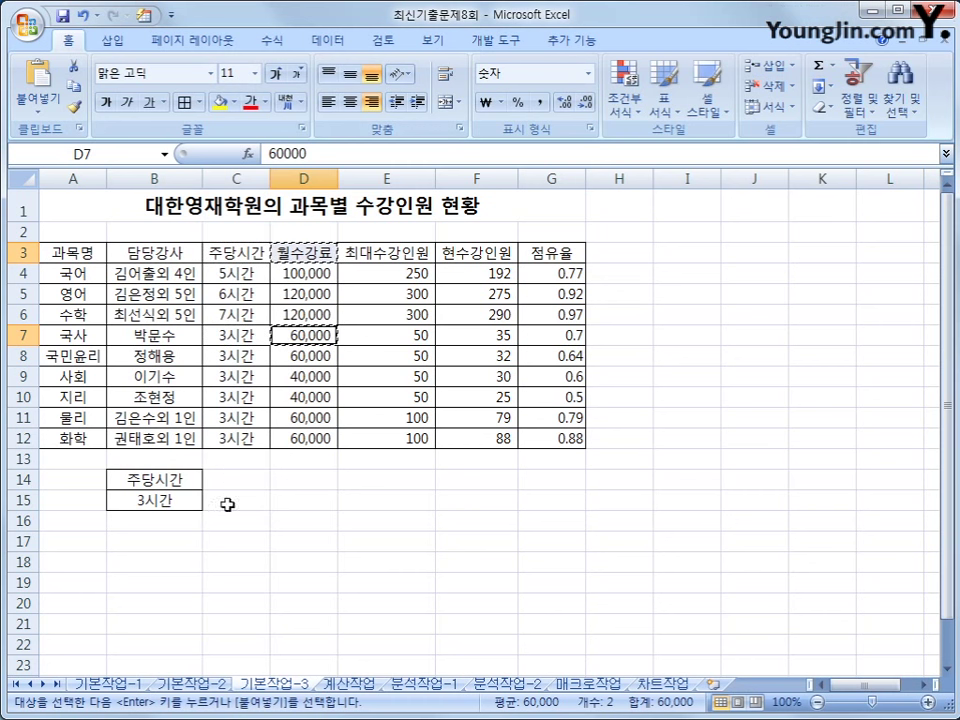
click(236, 480)
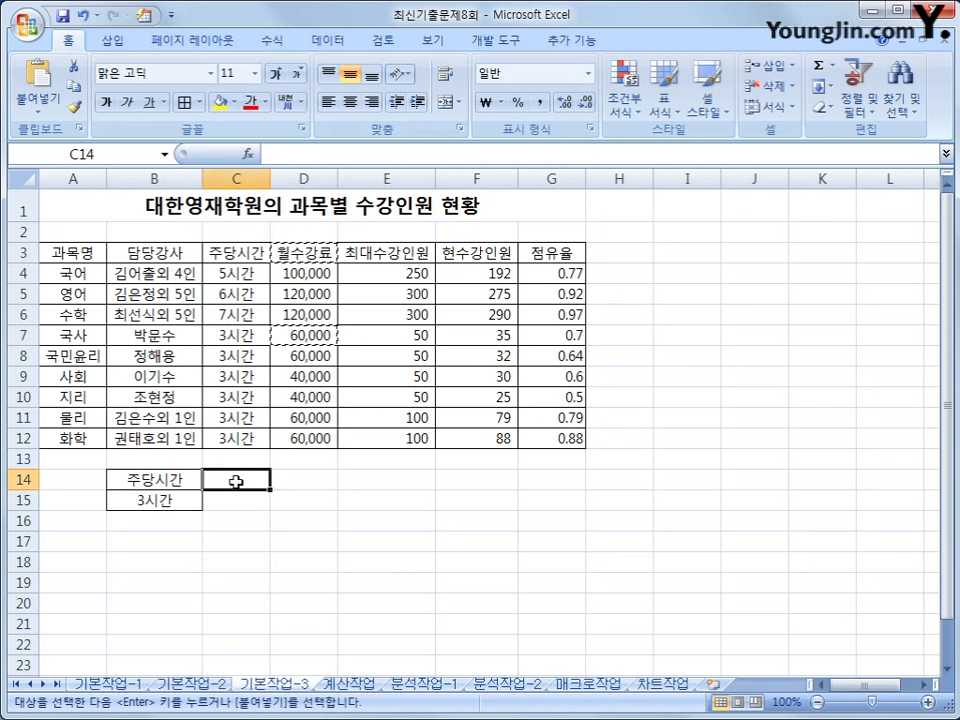
key(ctrl+v)
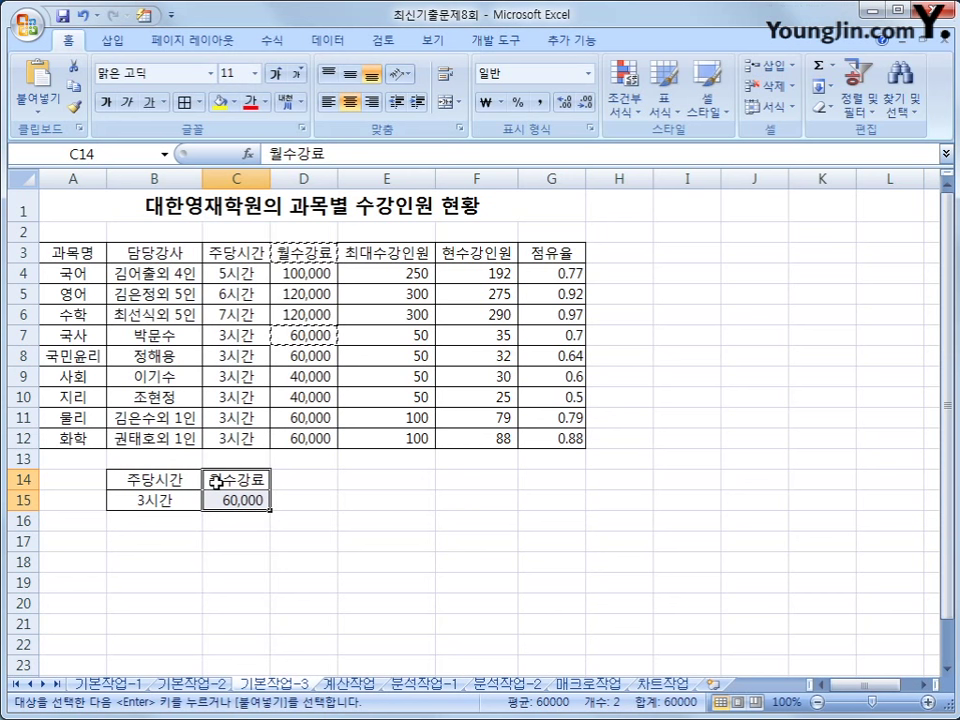
click(157, 503)
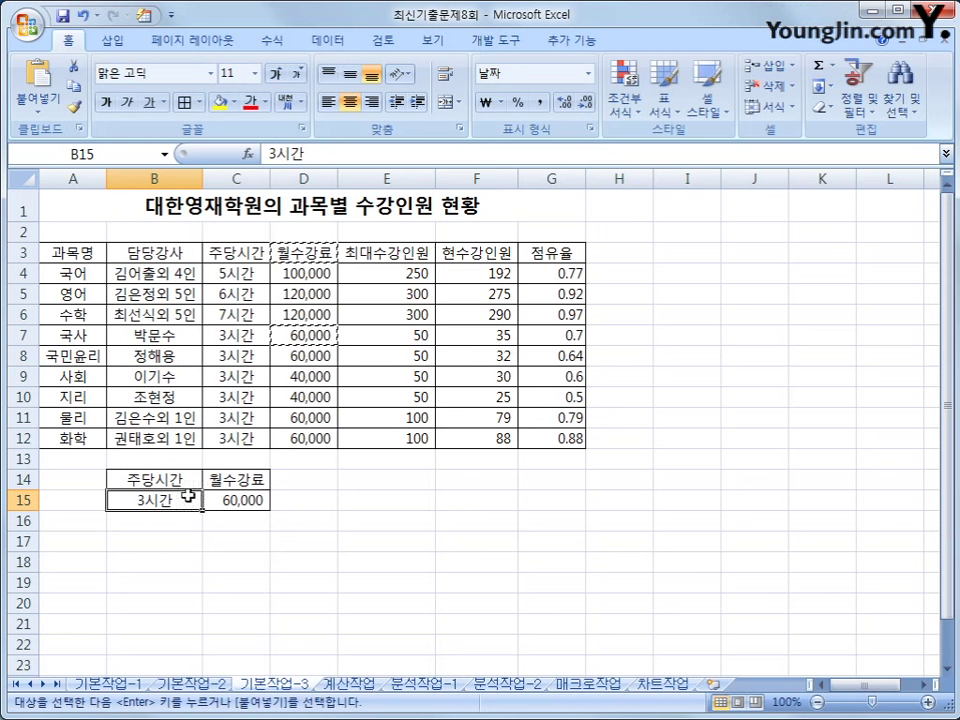
click(211, 482)
click(224, 502)
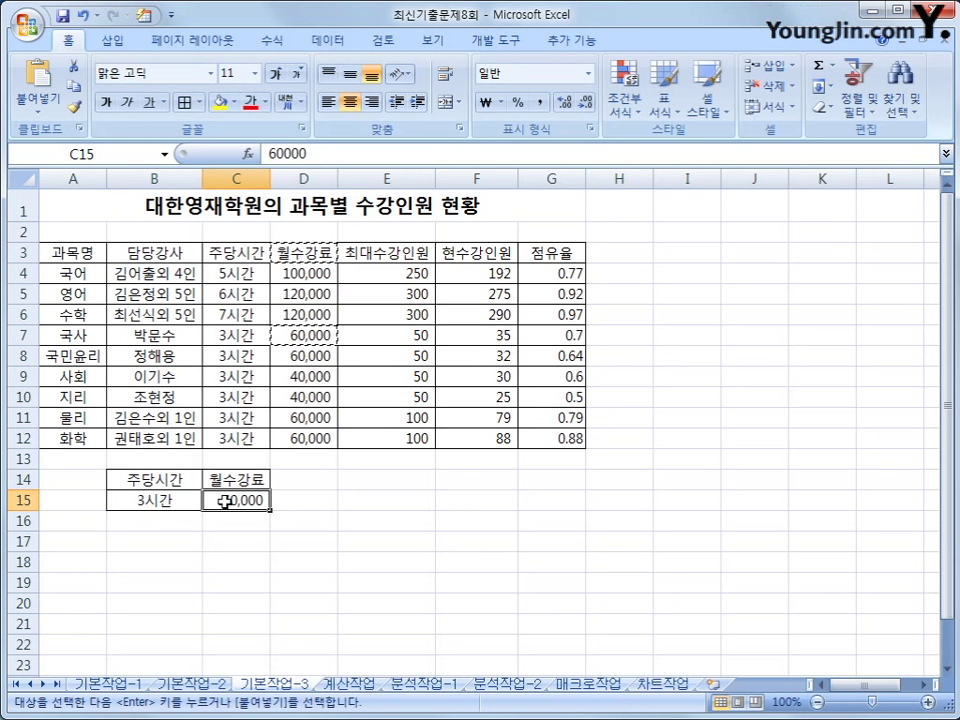
drag(190, 500, 226, 501)
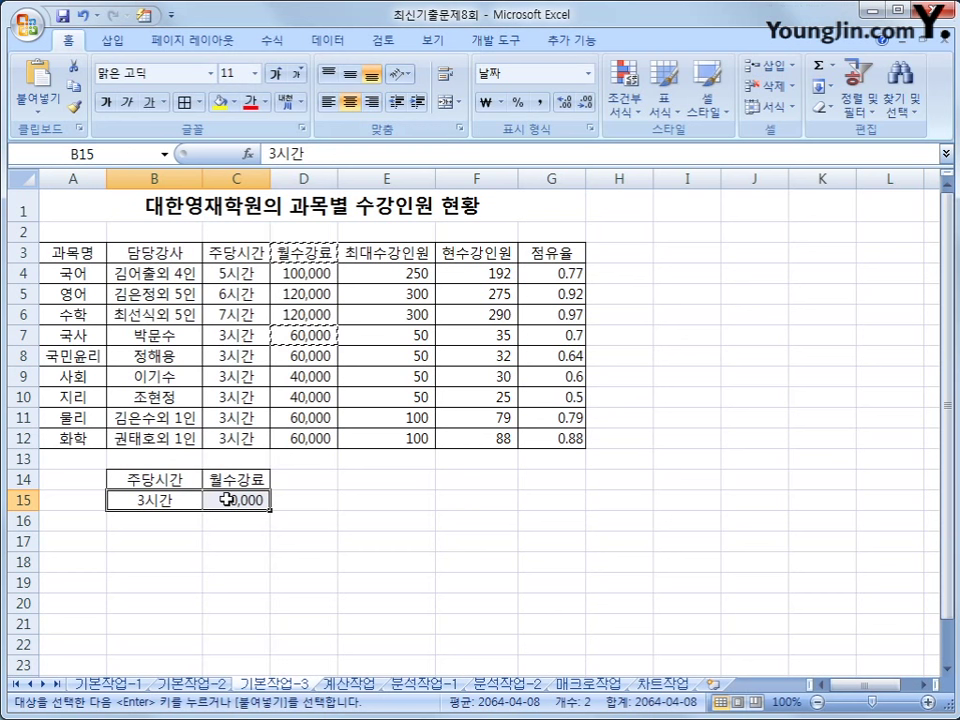
Run an advanced filter on A3:G12 using the criteria range B14:C15 and copy the results to another location starting at A18
click(174, 256)
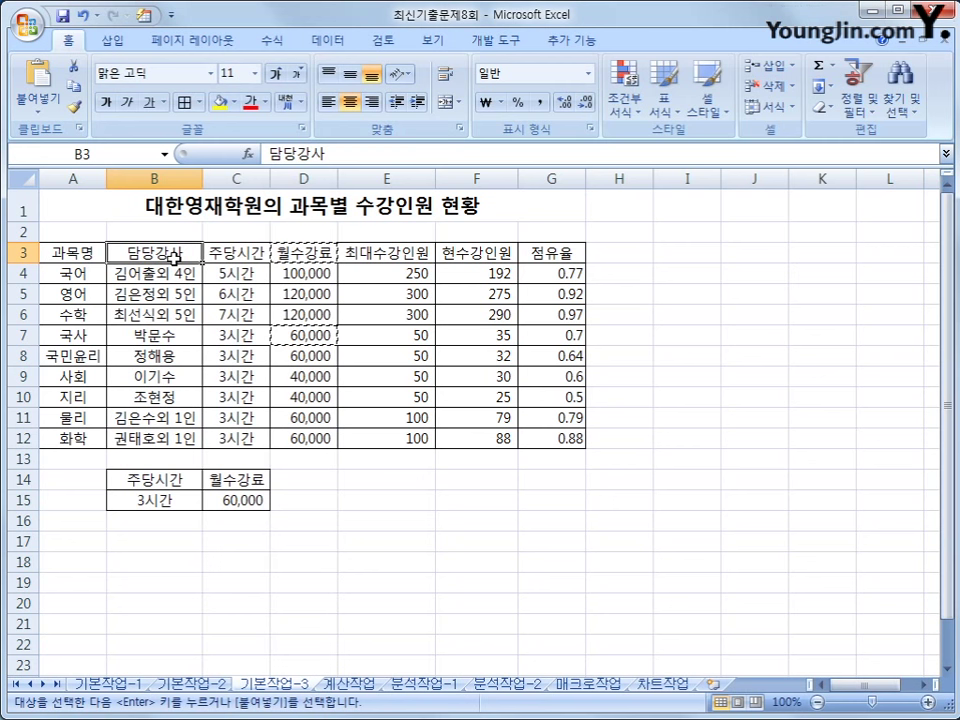
click(324, 40)
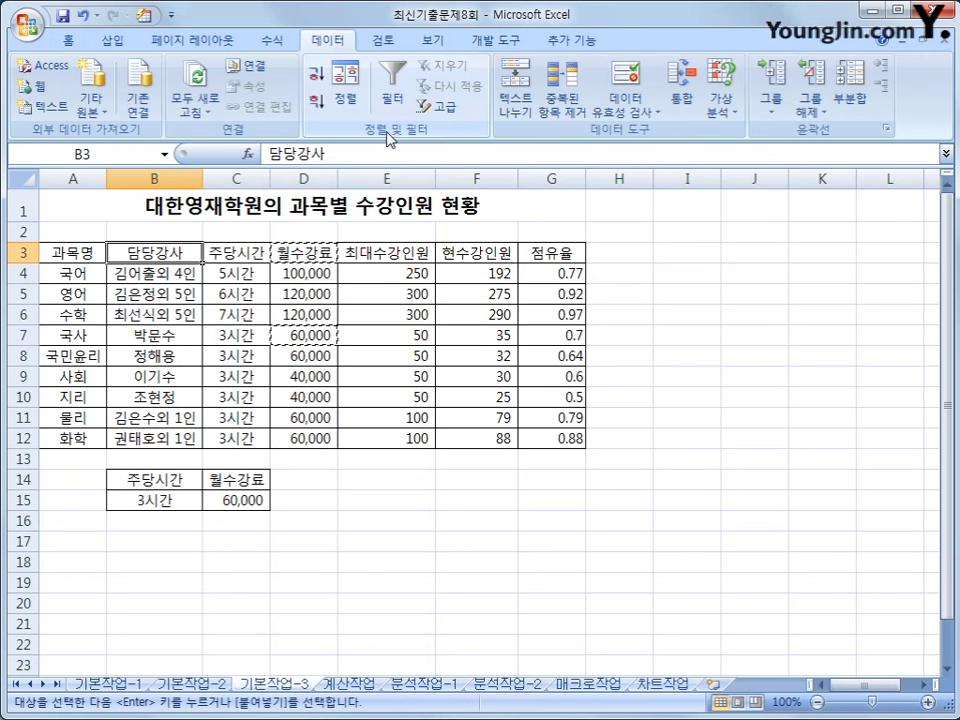
click(447, 108)
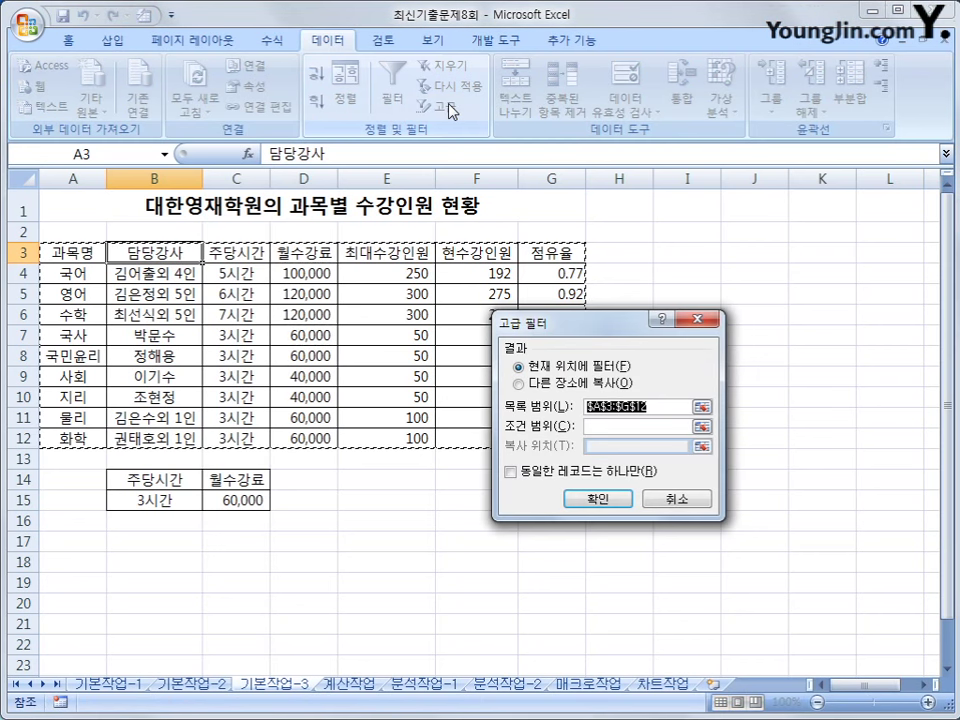
click(606, 427)
drag(150, 482, 221, 506)
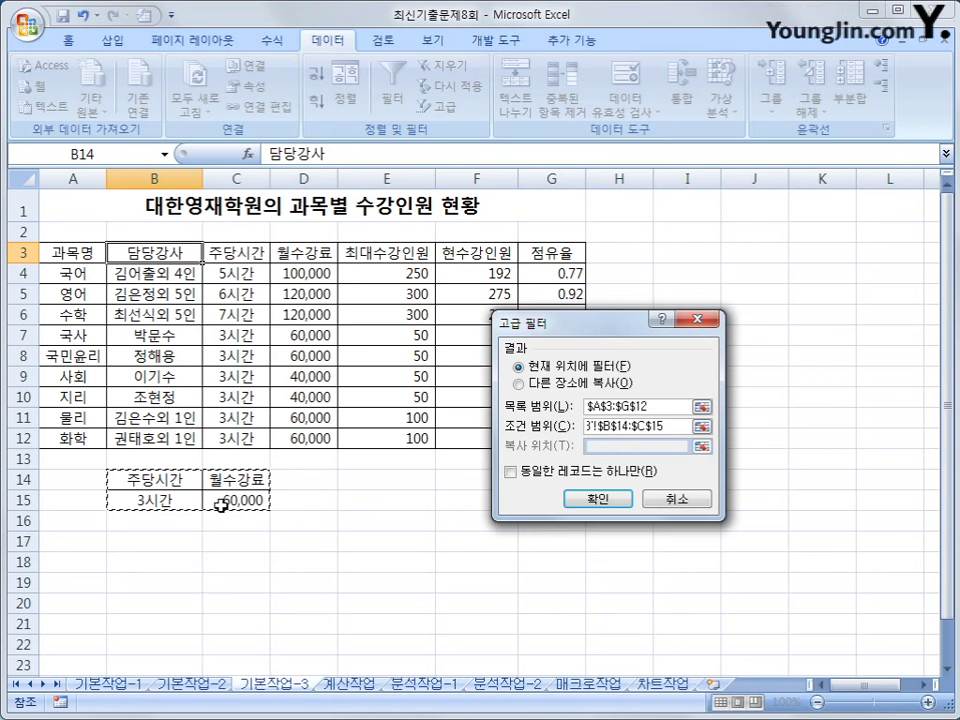
click(552, 388)
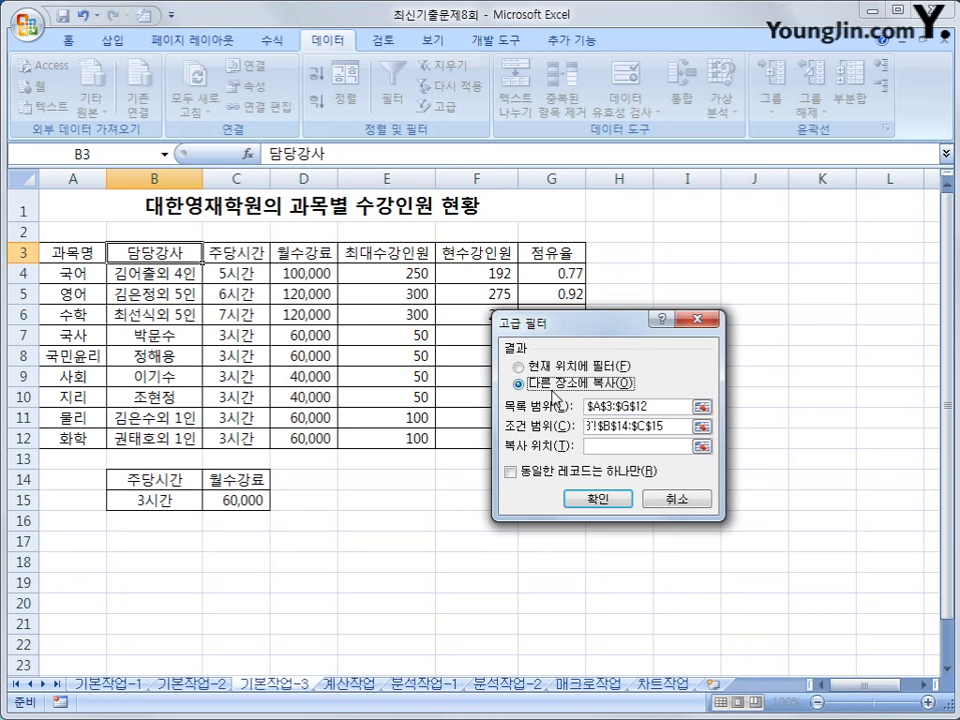
click(588, 446)
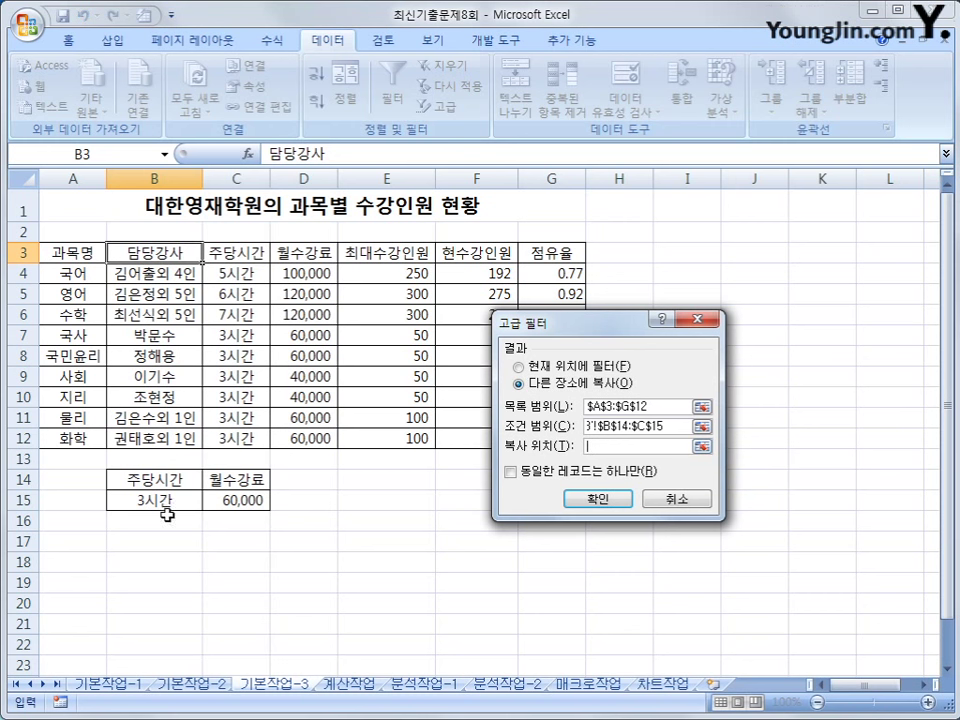
click(81, 562)
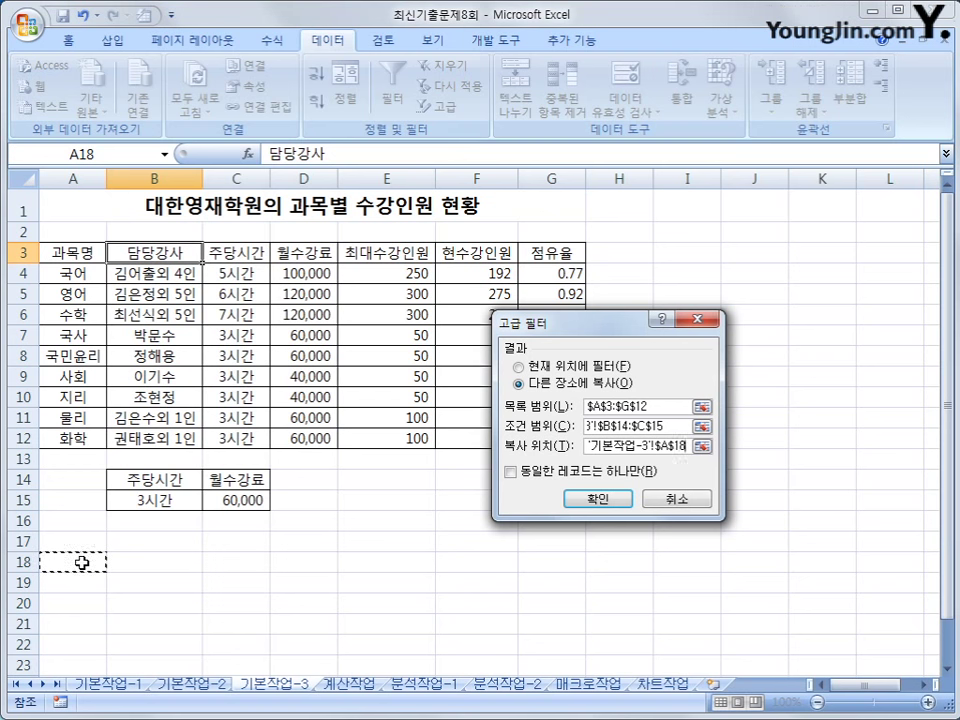
click(631, 505)
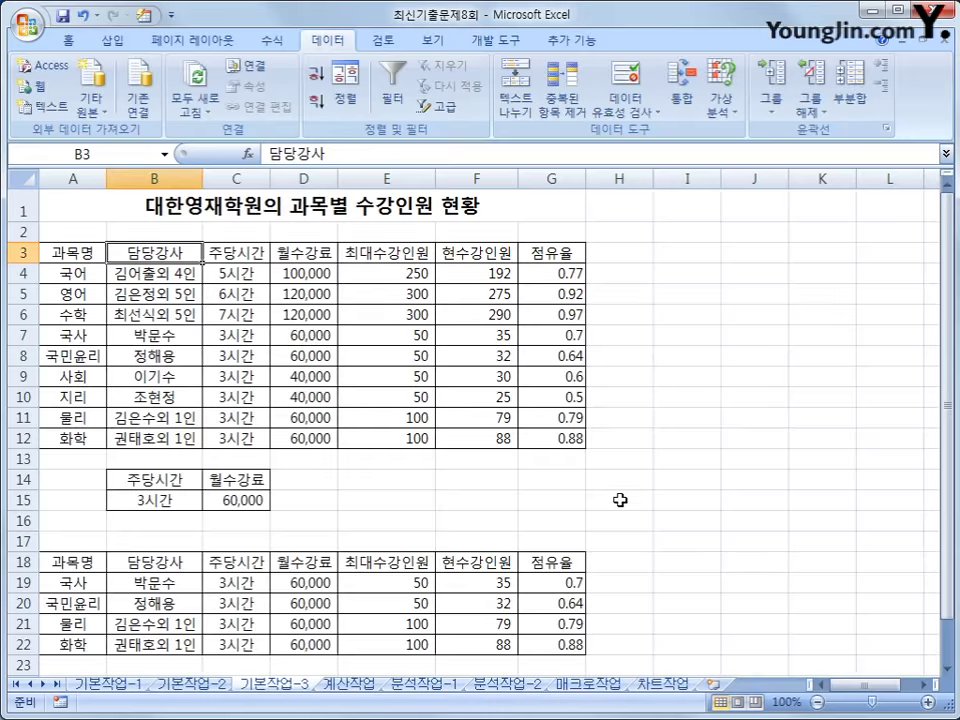
Check the 주당시간 and 월수강료 columns of the extracted results in C18:D22 against the filter criteria
scroll(616, 499, down, 2)
drag(252, 427, 297, 503)
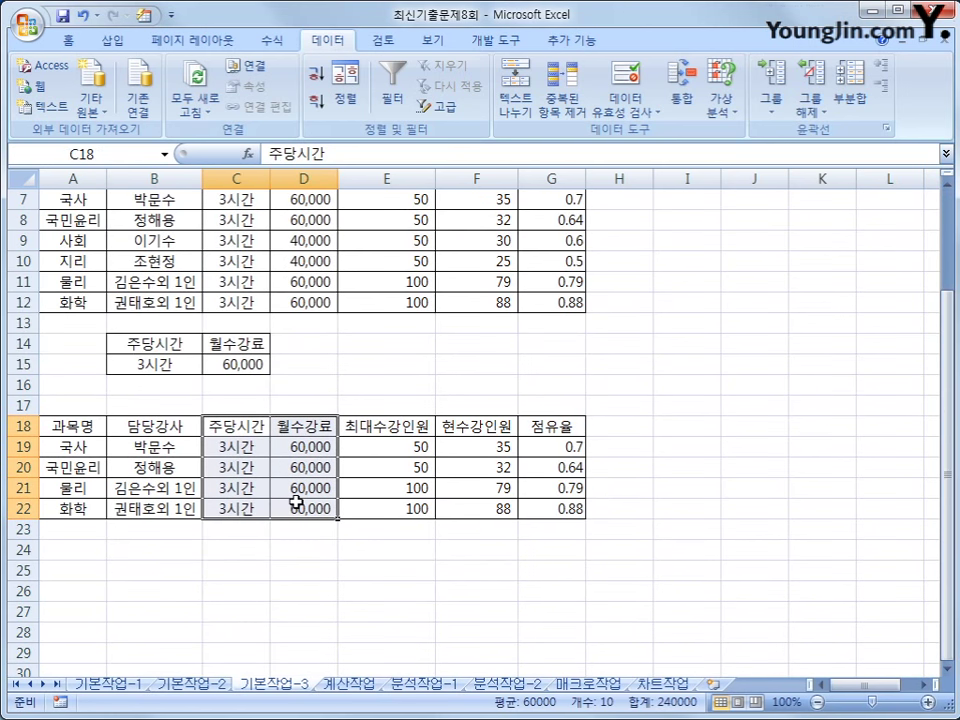
click(297, 503)
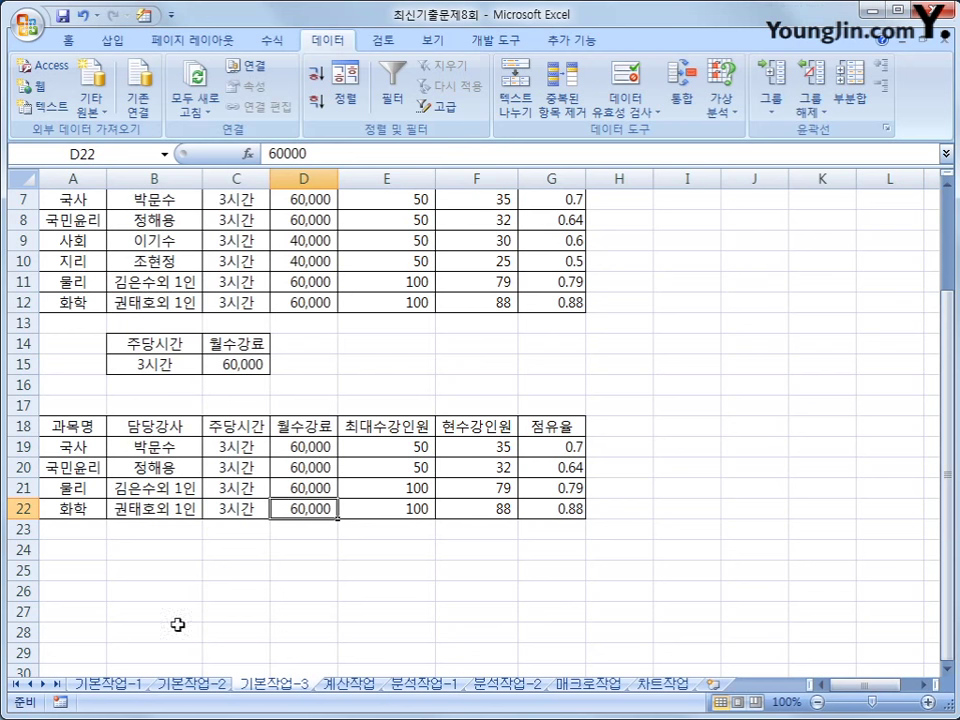
click(126, 690)
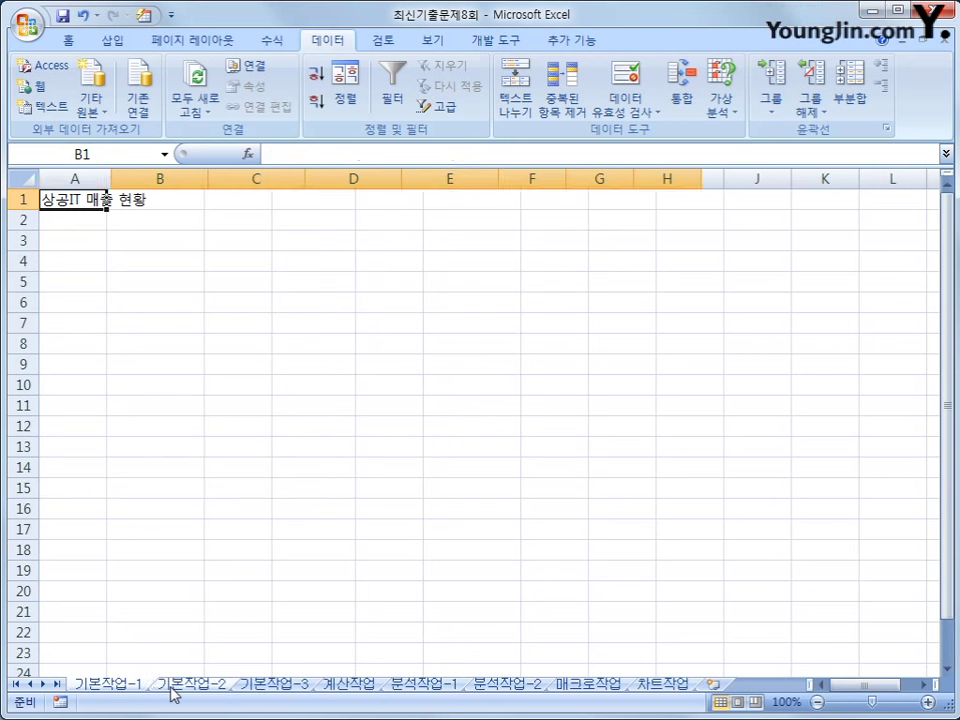
click(175, 688)
click(261, 690)
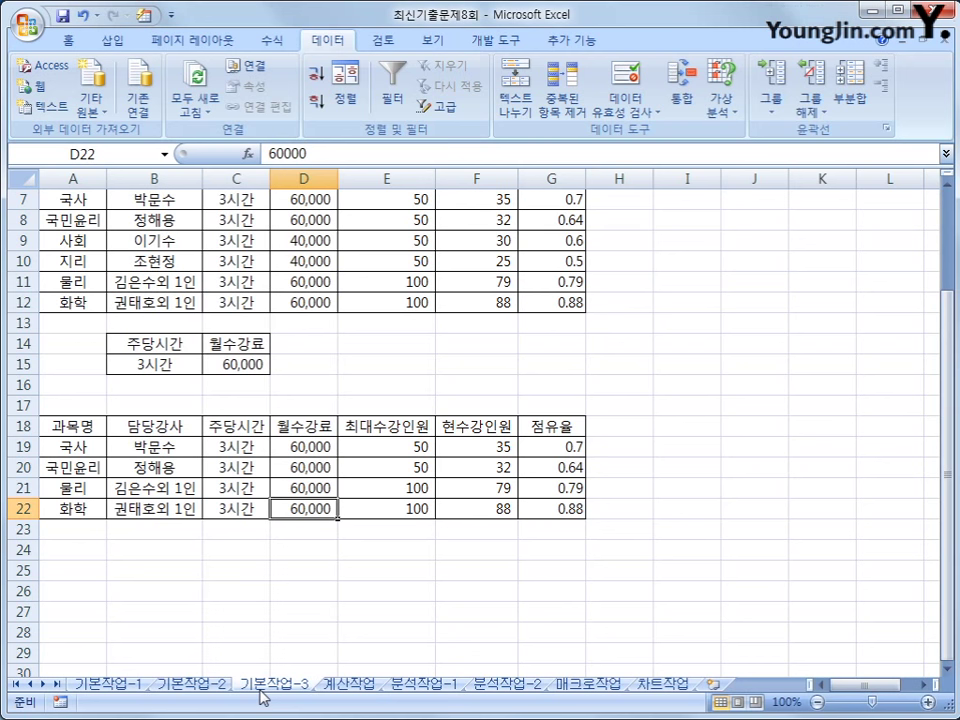
On the 계산작업 sheet, start a DAVERAGE formula in C14 for the average industrial electricity charge
click(333, 690)
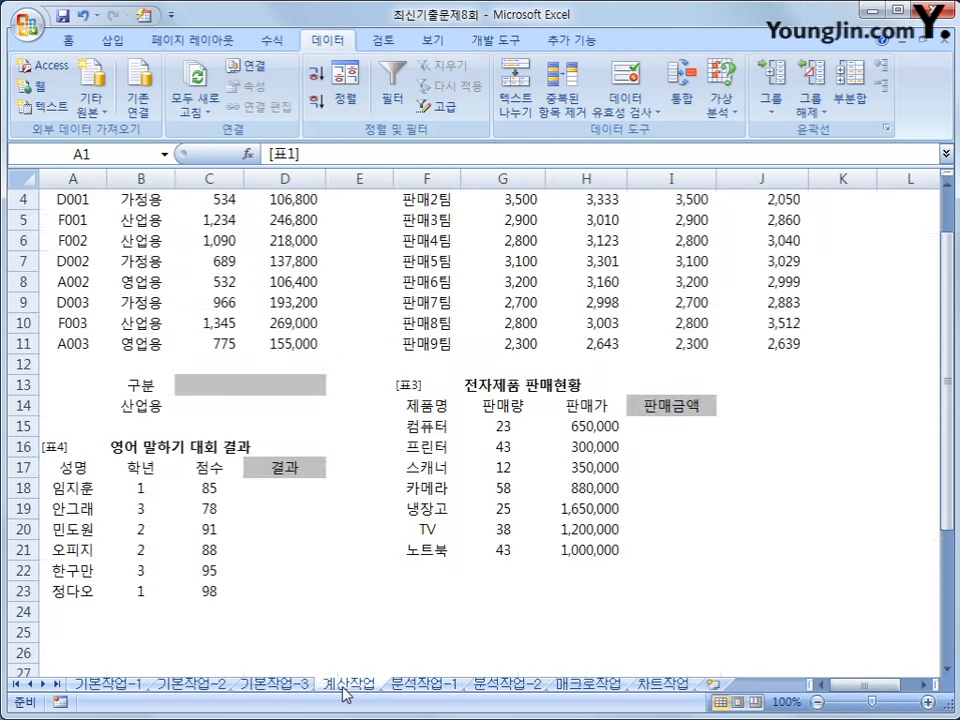
scroll(334, 663, up, 1)
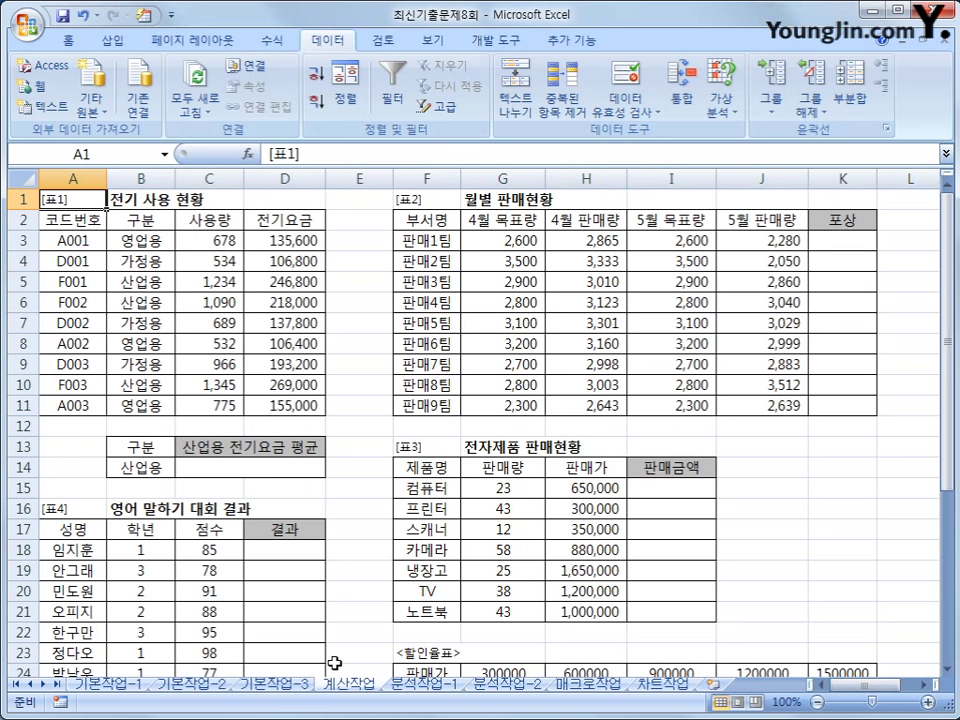
click(289, 463)
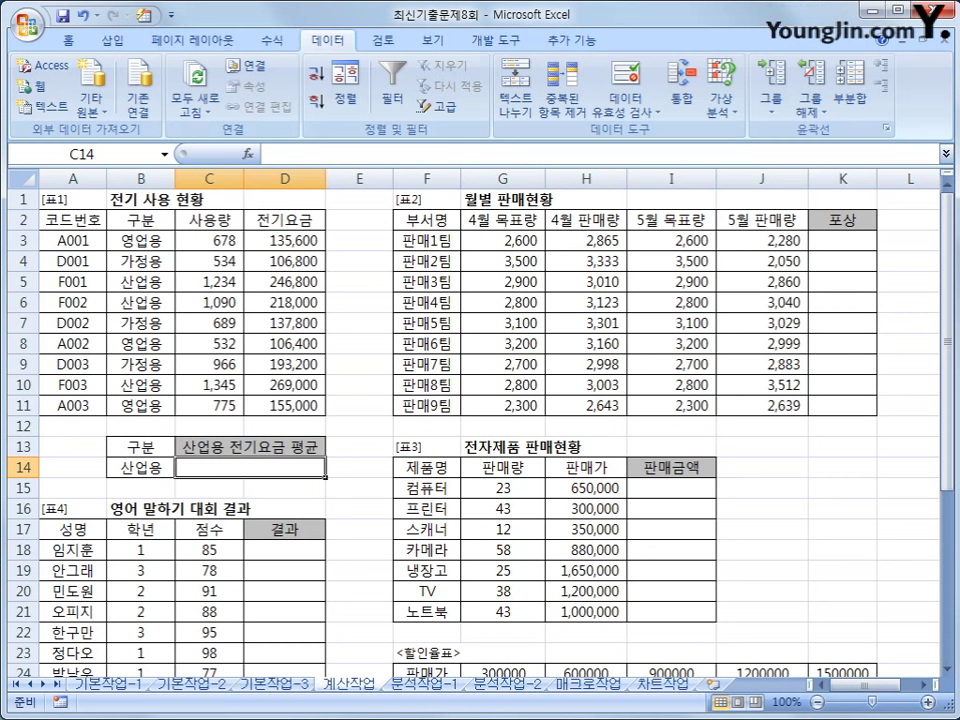
text(=)
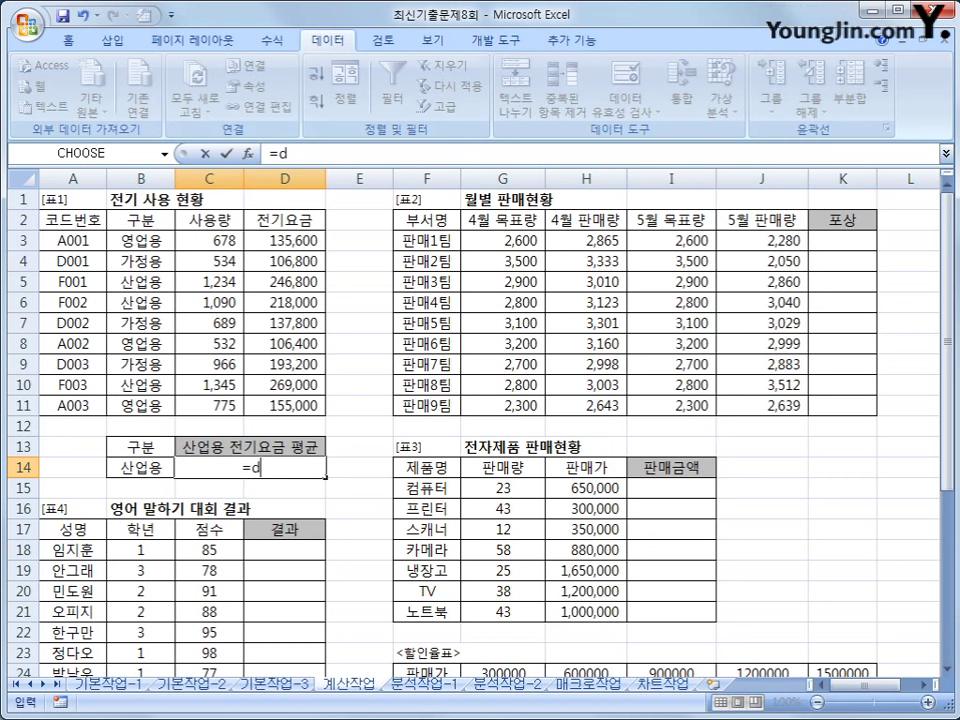
text(da)
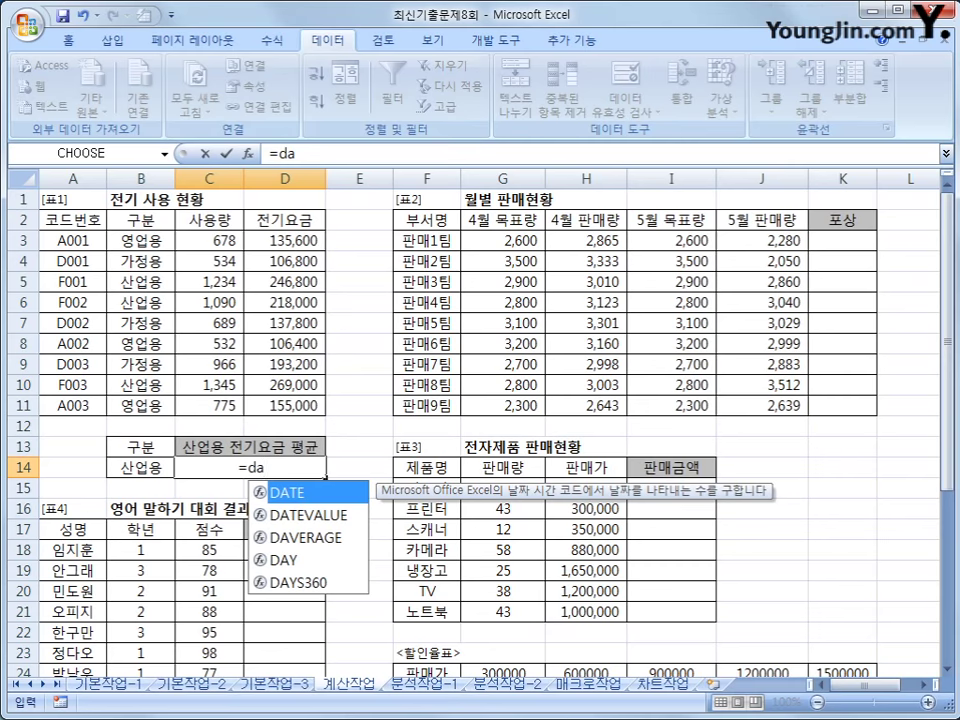
key(Down)
key(Down)
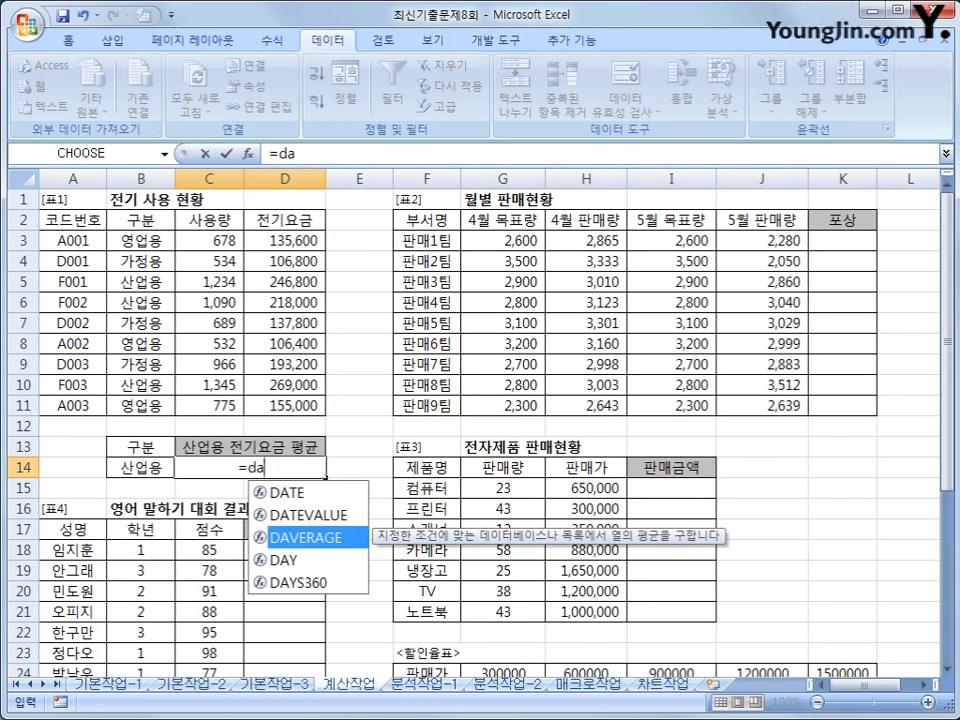
key(Tab)
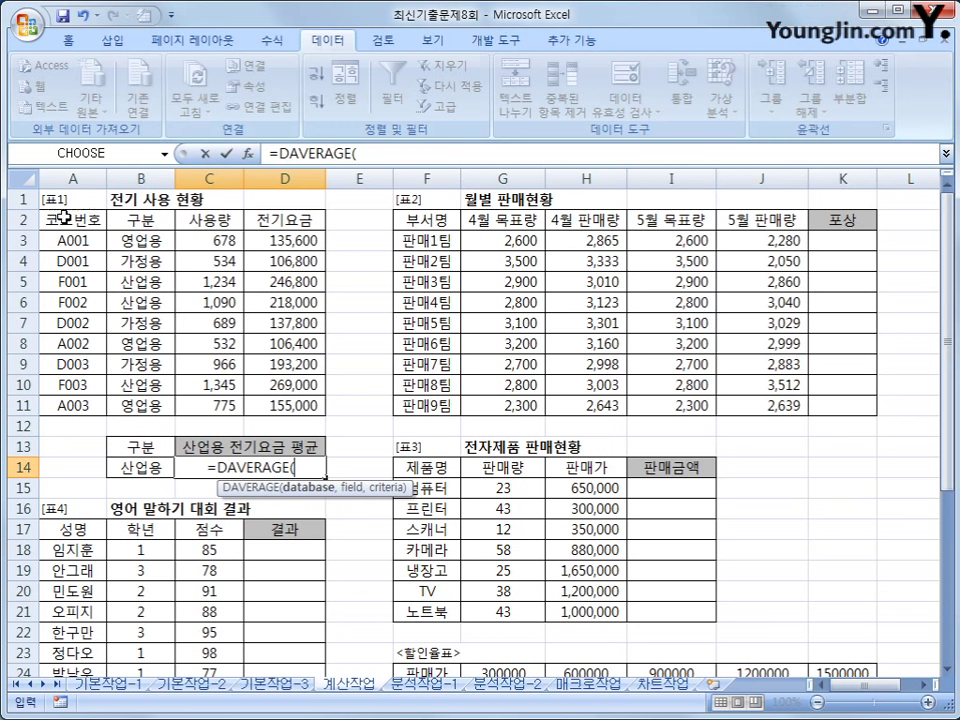
Complete the DAVERAGE formula with database A2:D11, field D2 and criteria B13:B14
drag(63, 217, 258, 407)
text(,)
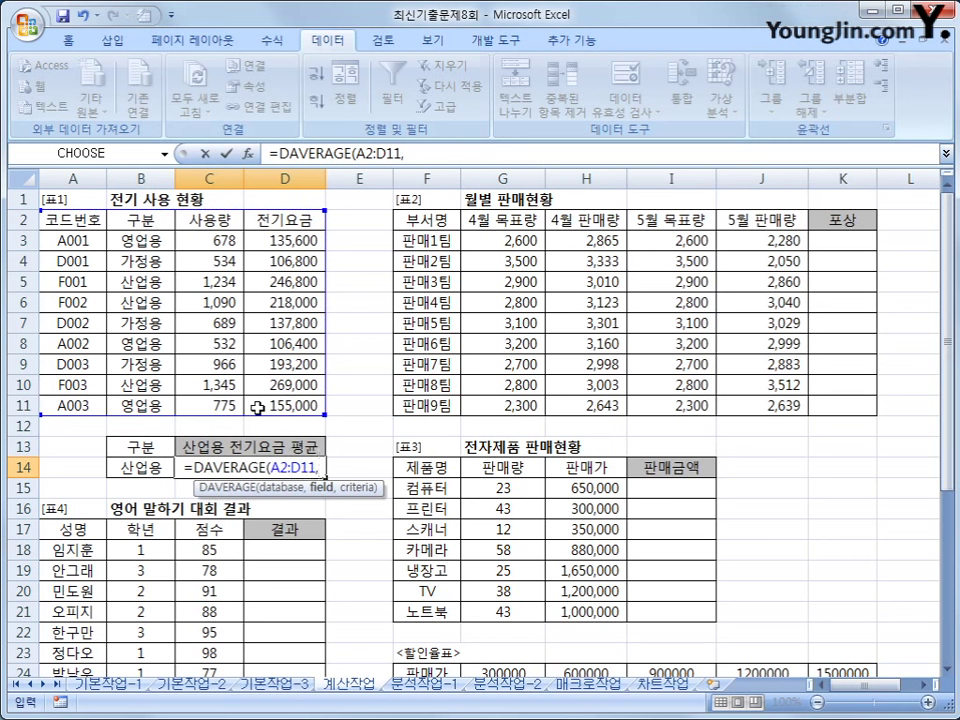
click(271, 222)
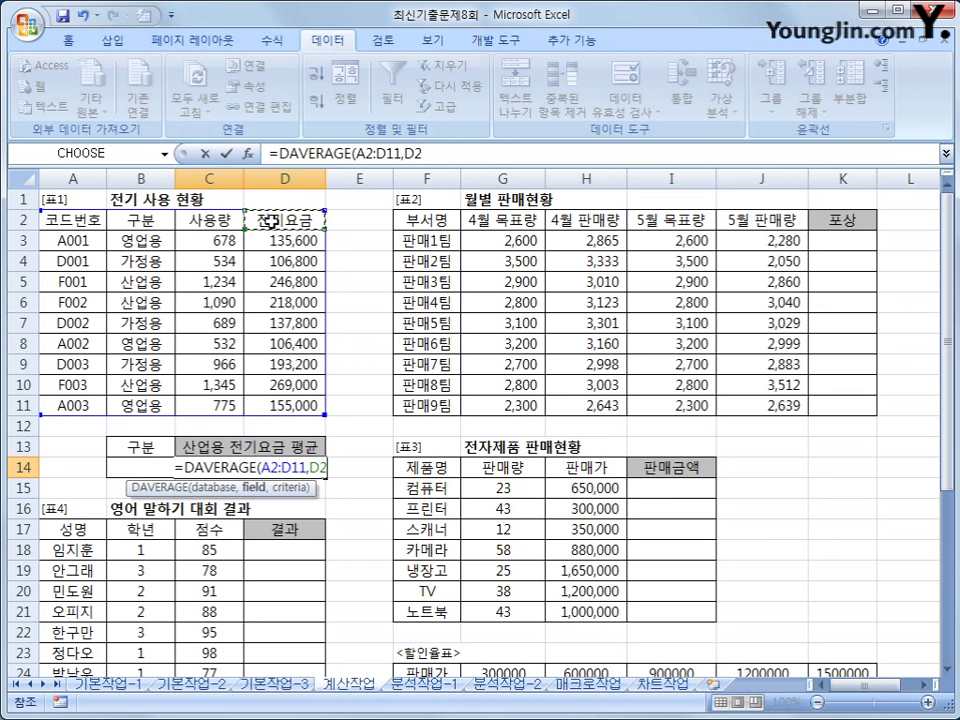
text(,)
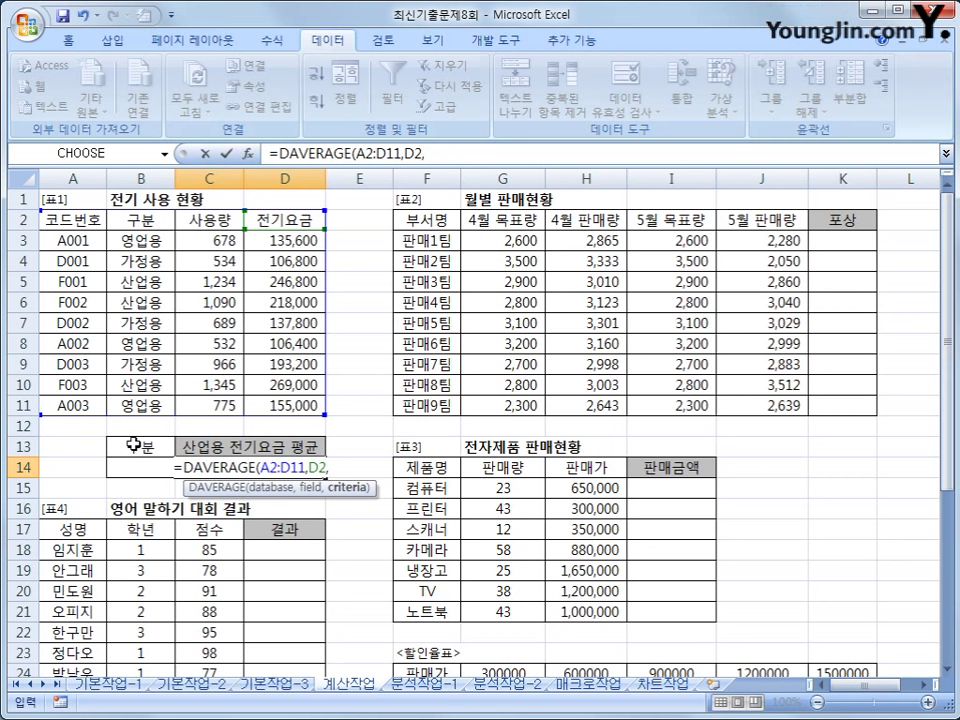
drag(132, 445, 132, 465)
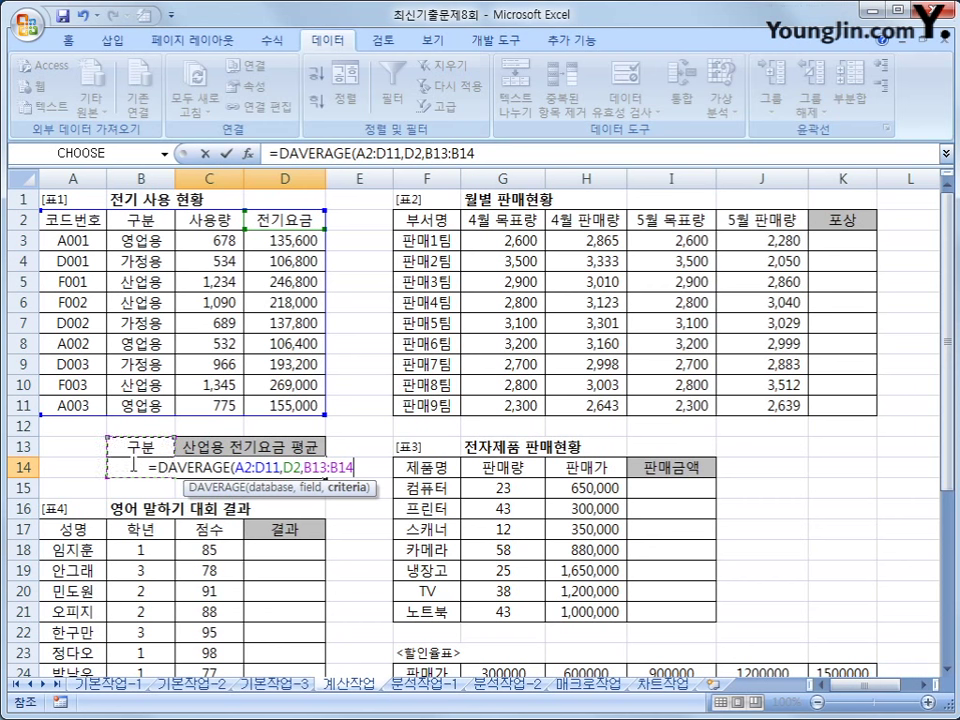
key(Return)
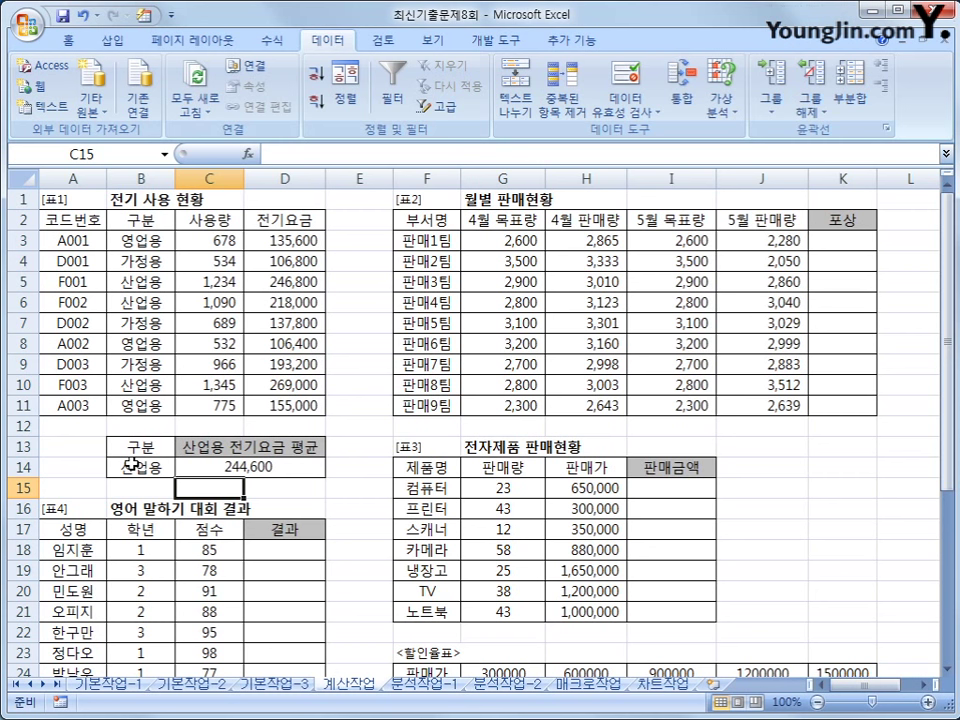
Wrap the DAVERAGE formula in C14 in ROUNDDOWN with -3 as the number of digits
click(215, 464)
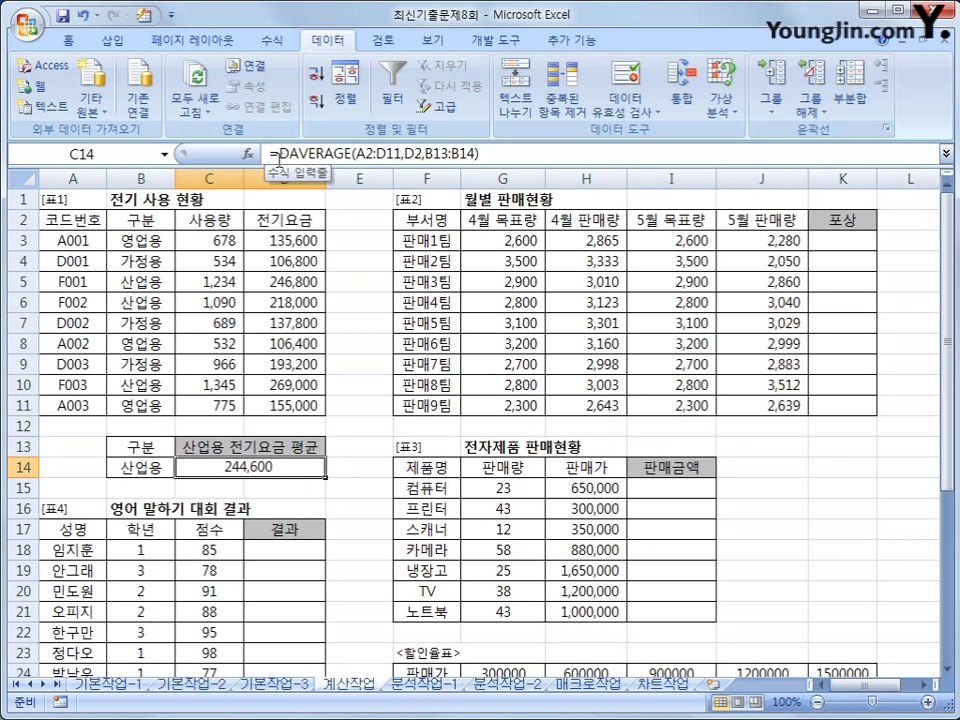
click(273, 153)
text(ro)
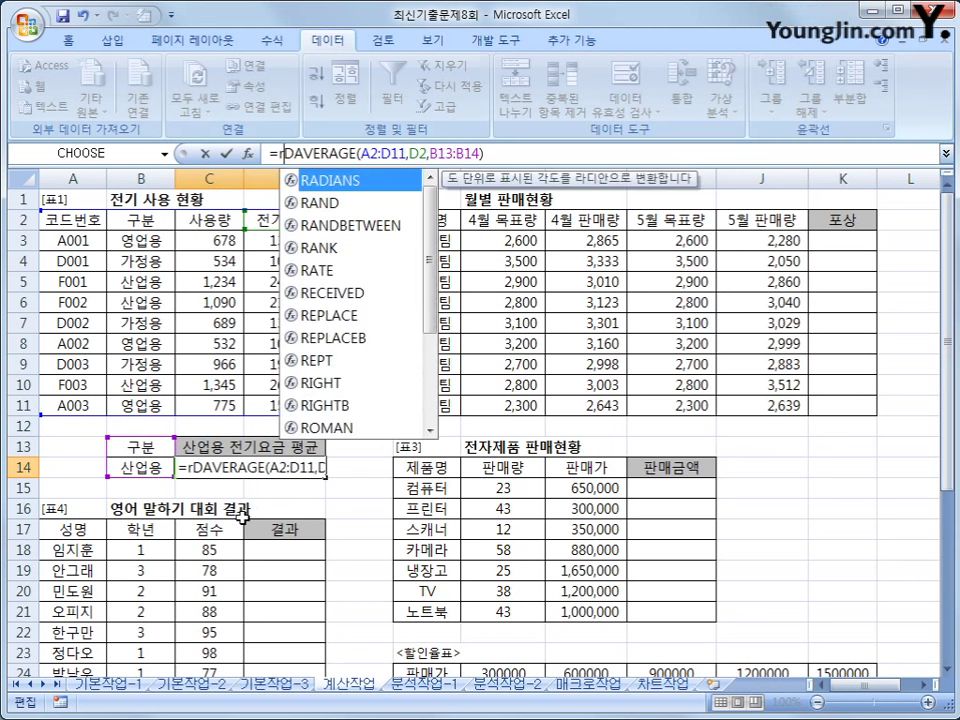
text(und)
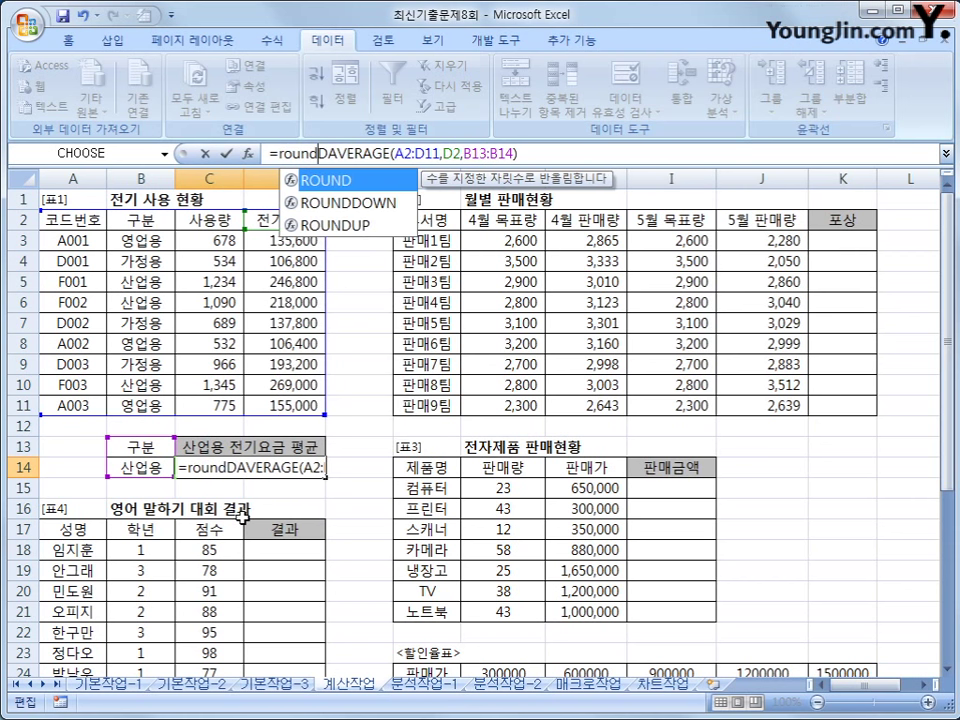
text(d)
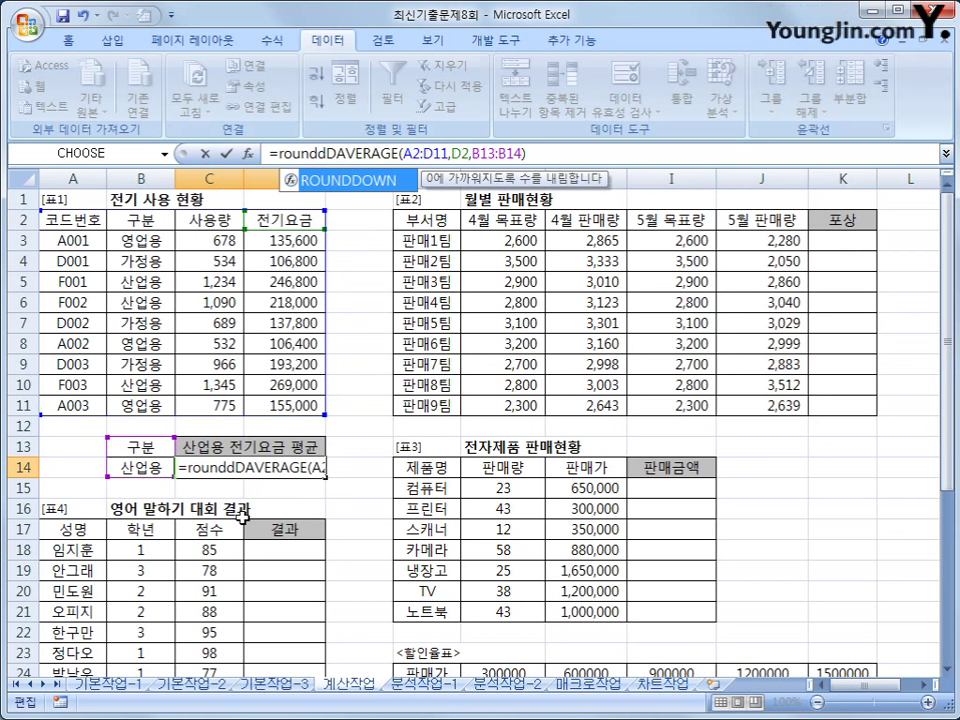
key(Tab)
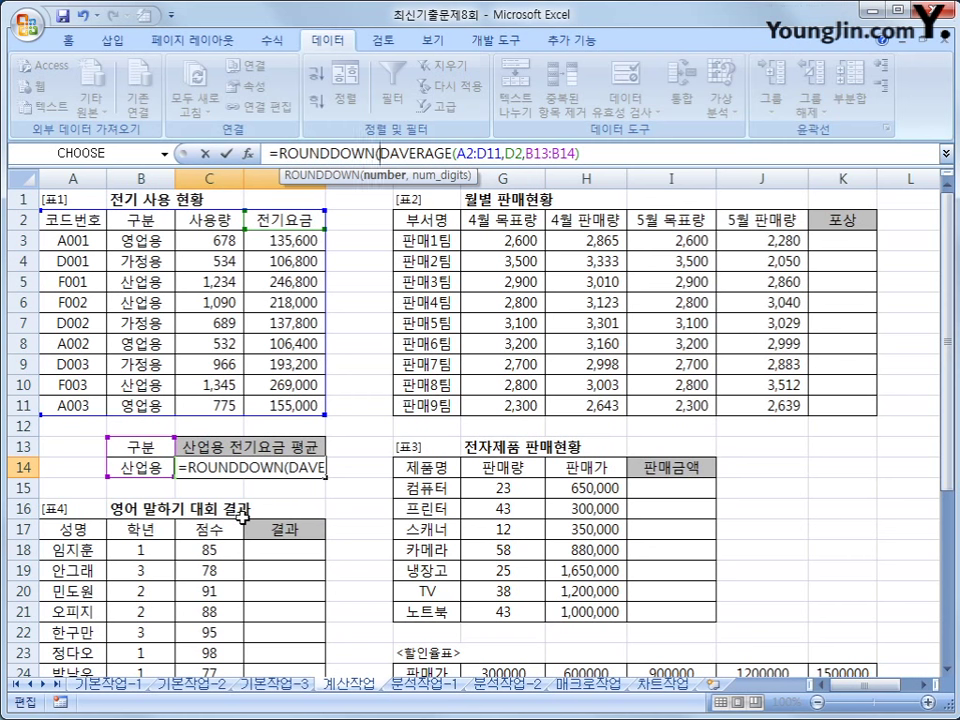
click(604, 155)
text(,)
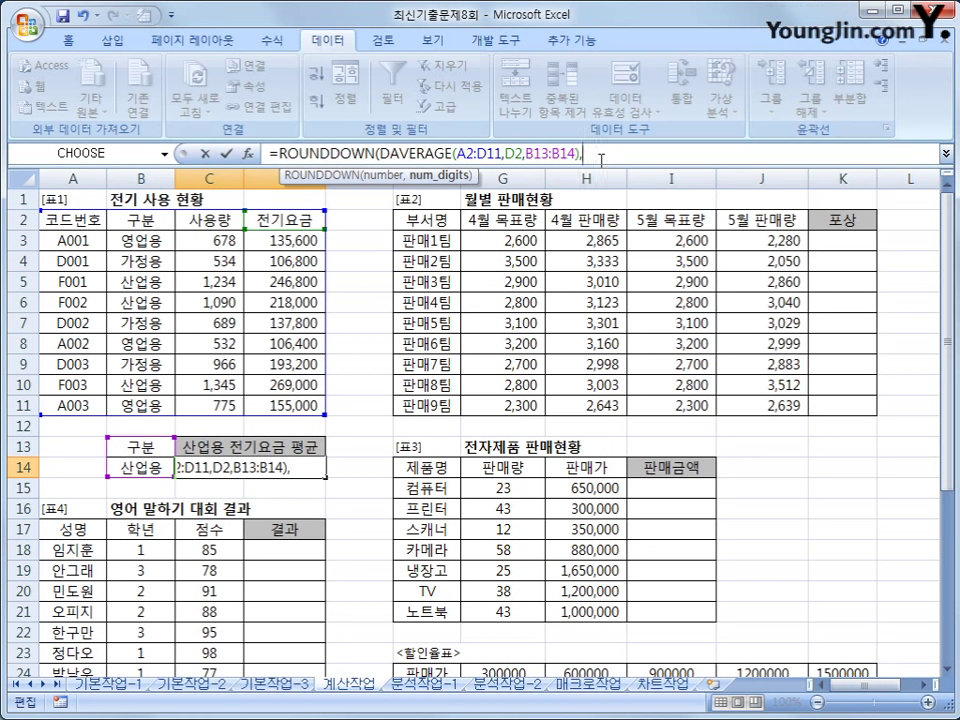
text(-3))
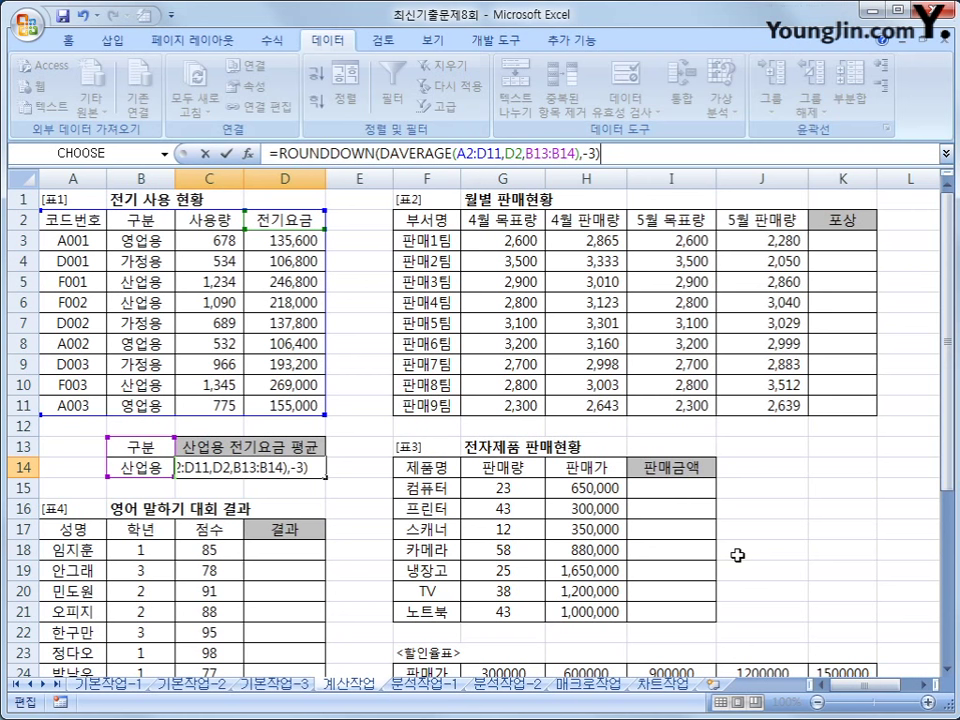
key(Return)
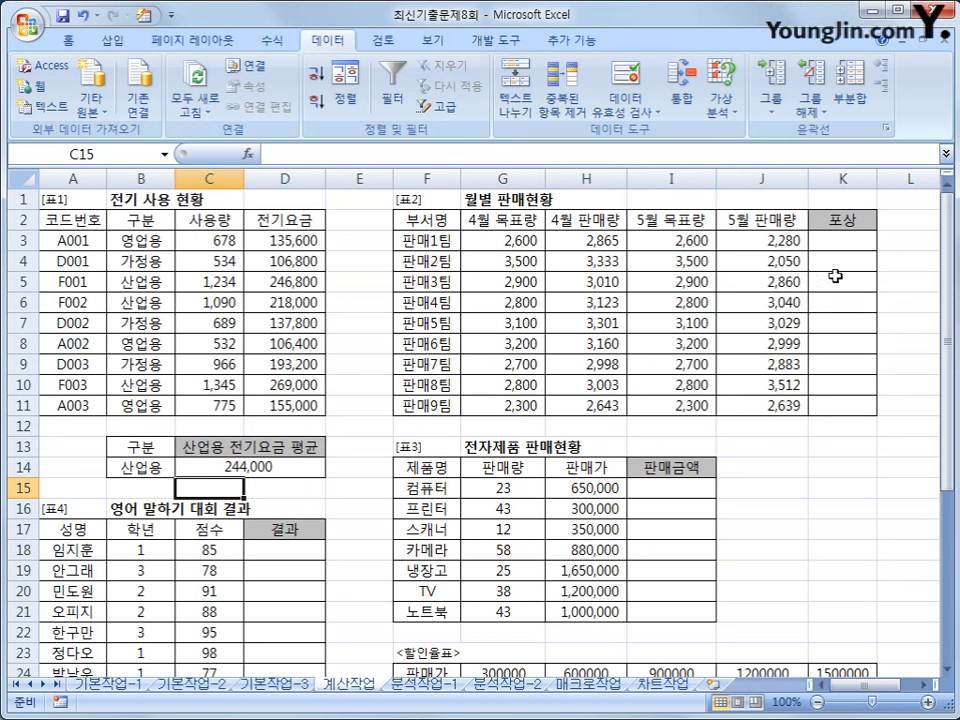
In the 포상 cell K3, start an IF formula with a nested AND whose first condition is H3>=G3
click(840, 241)
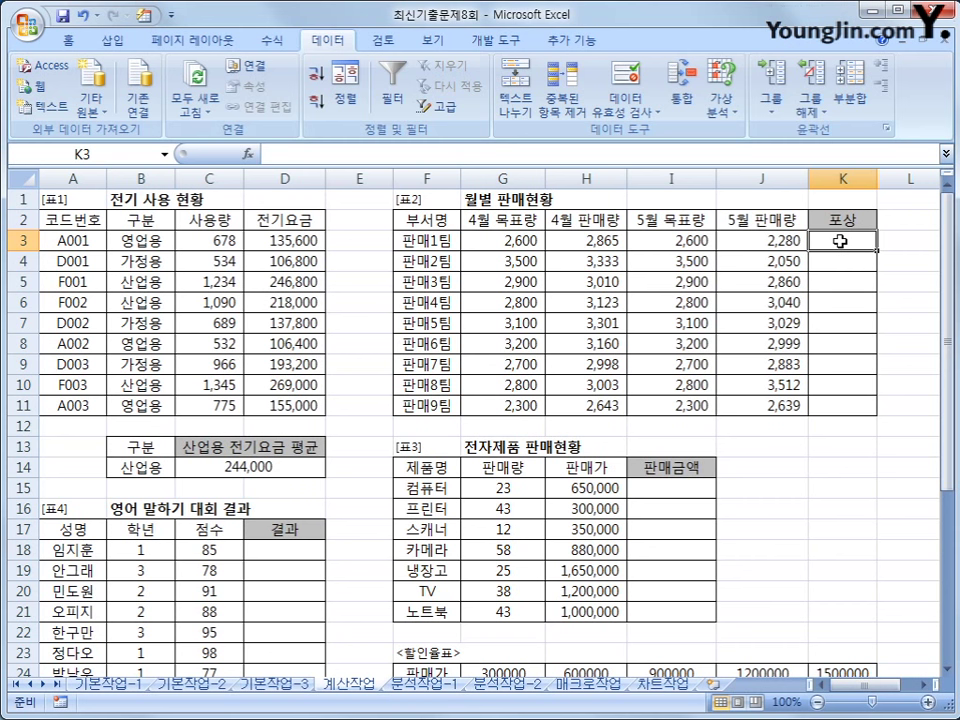
click(553, 242)
click(493, 242)
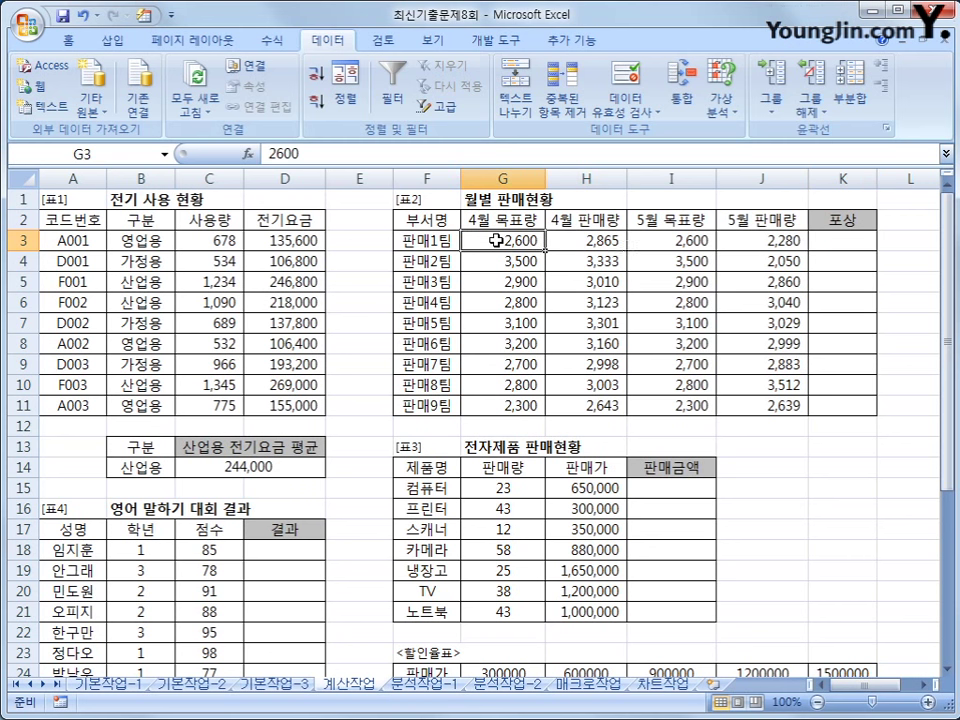
click(789, 241)
click(661, 240)
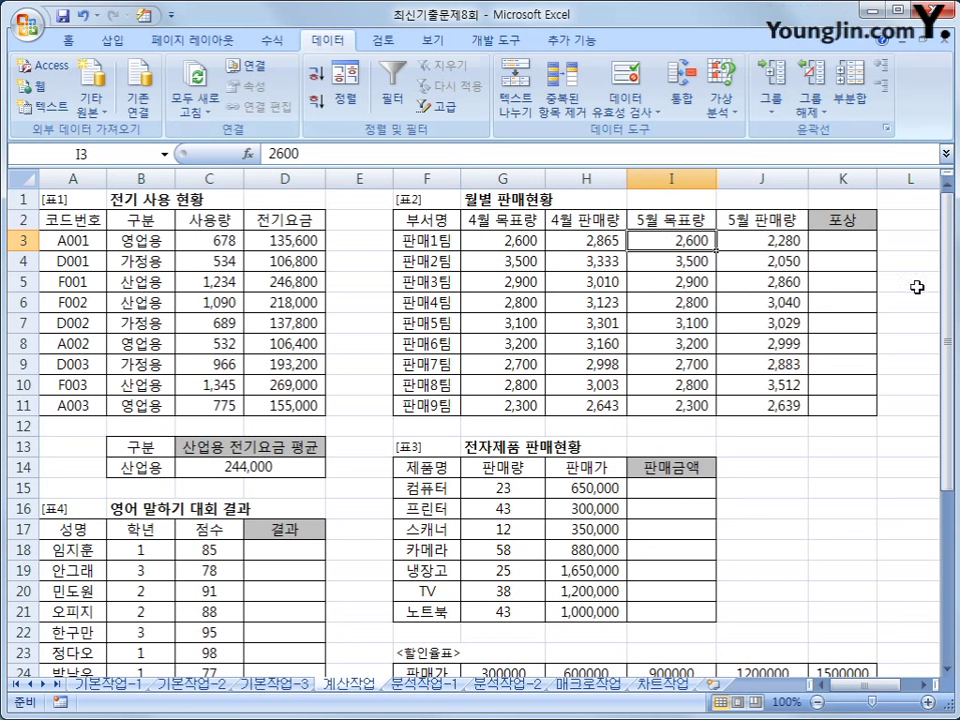
click(855, 241)
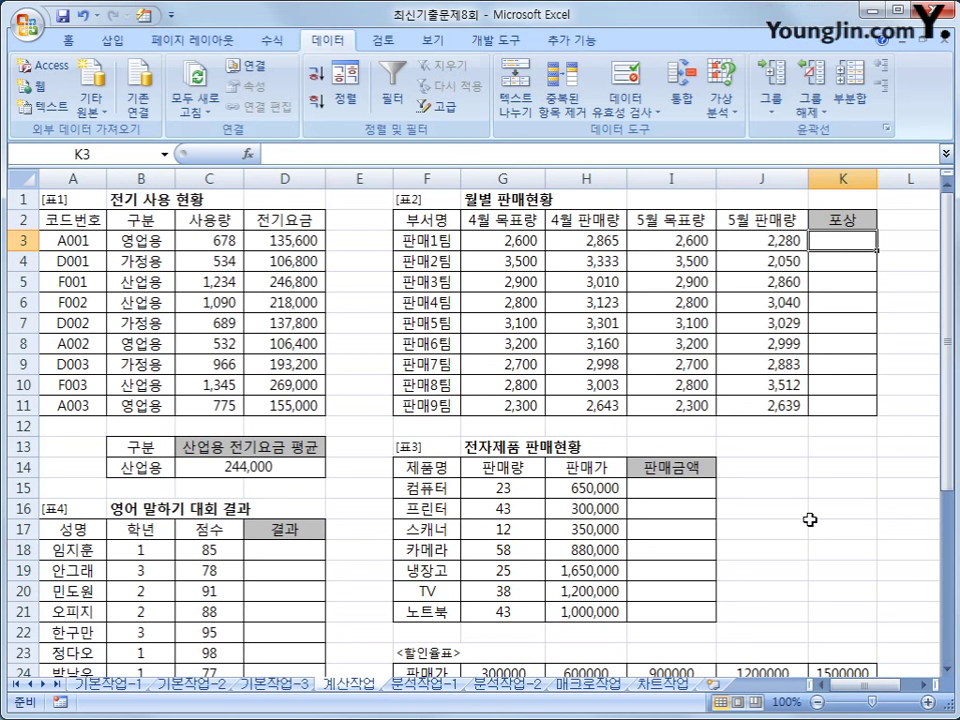
text(=)
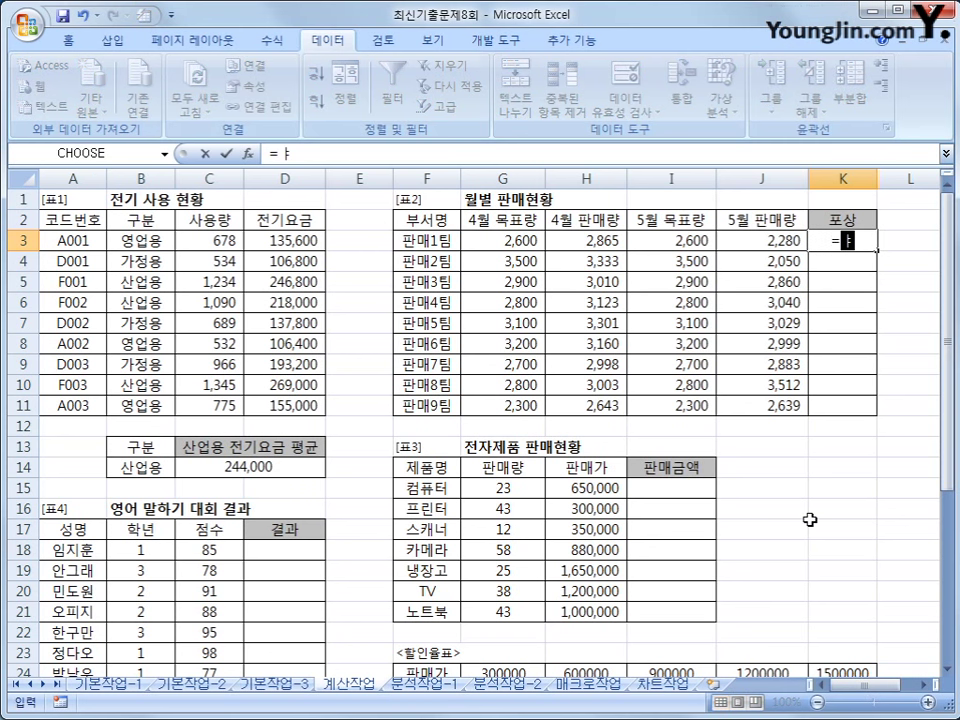
text(if()
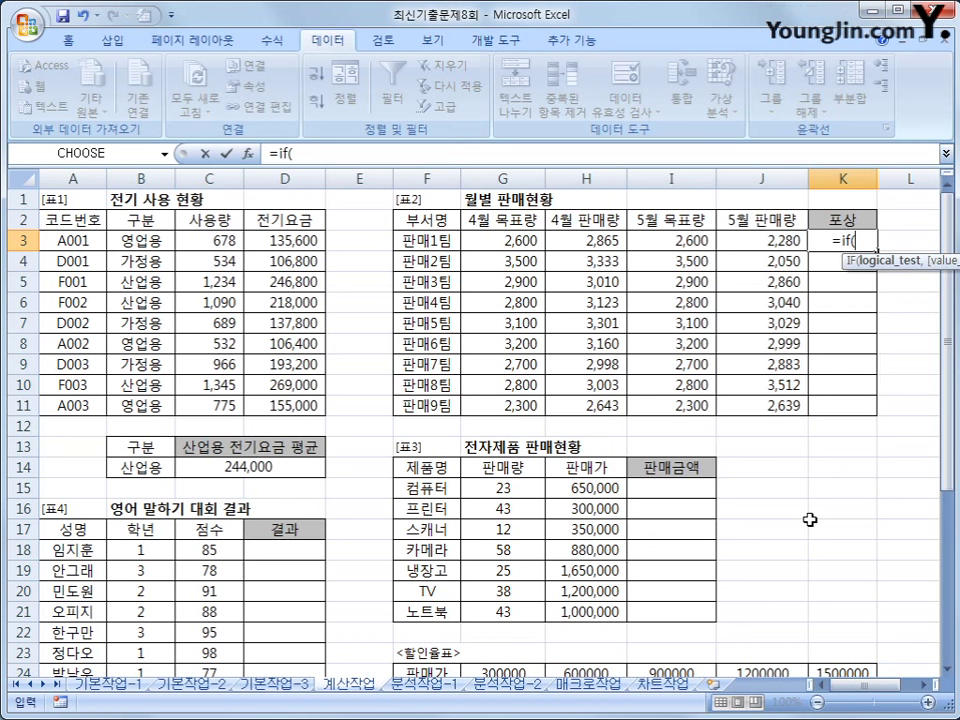
text(and()
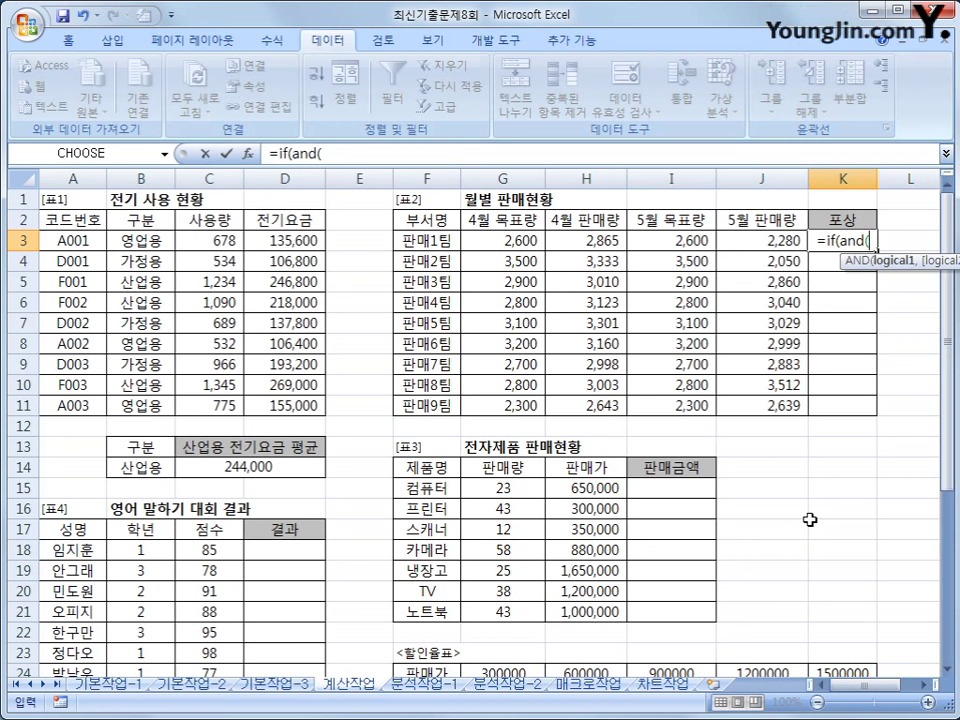
click(587, 240)
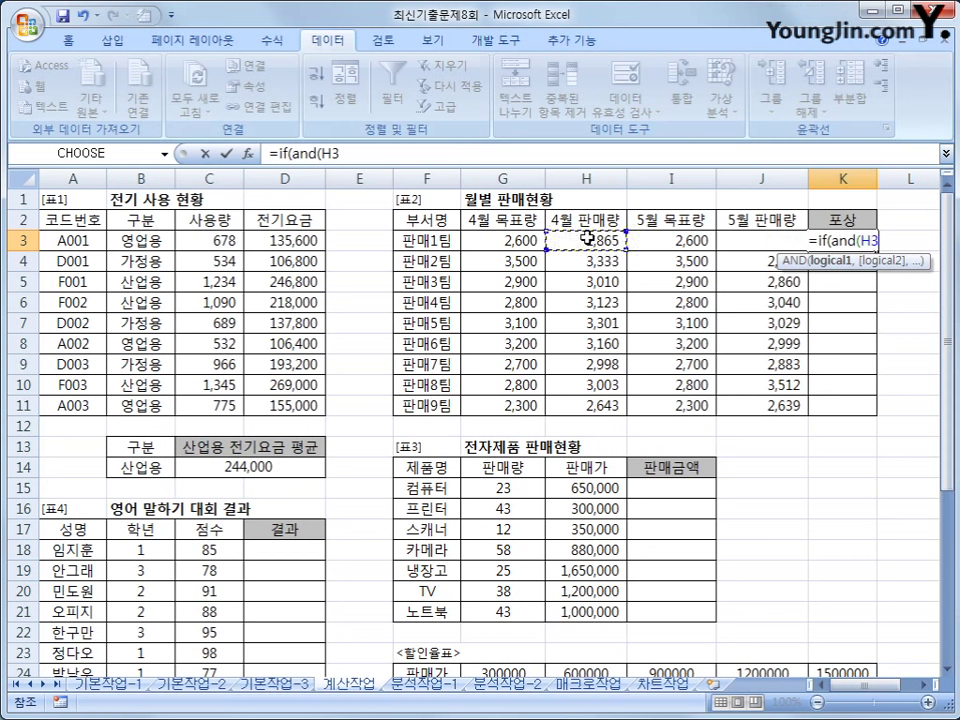
text(>=)
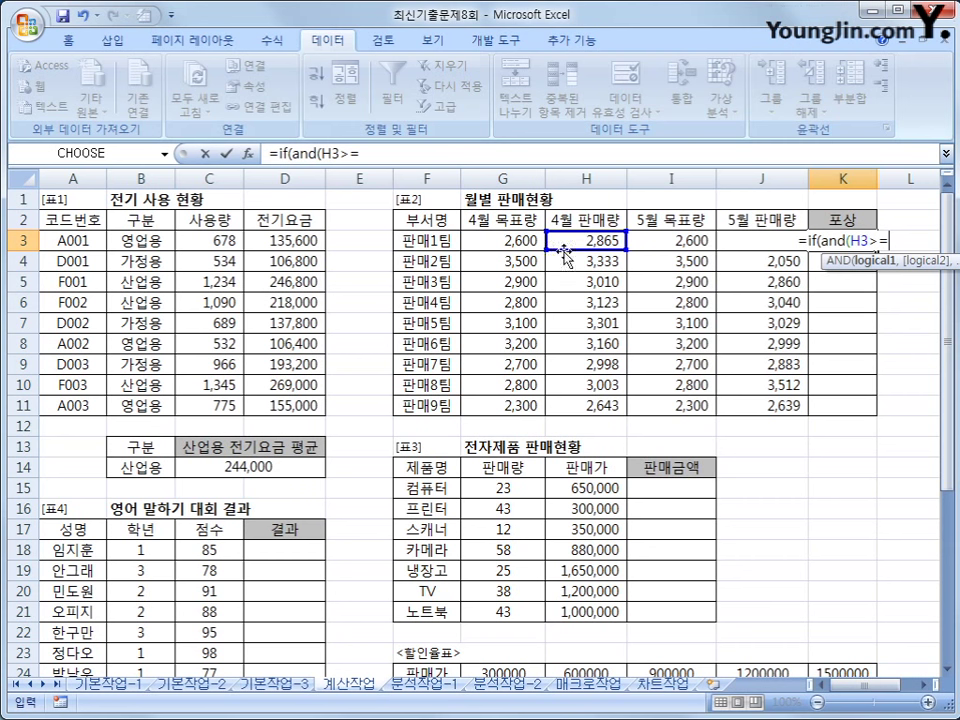
click(527, 241)
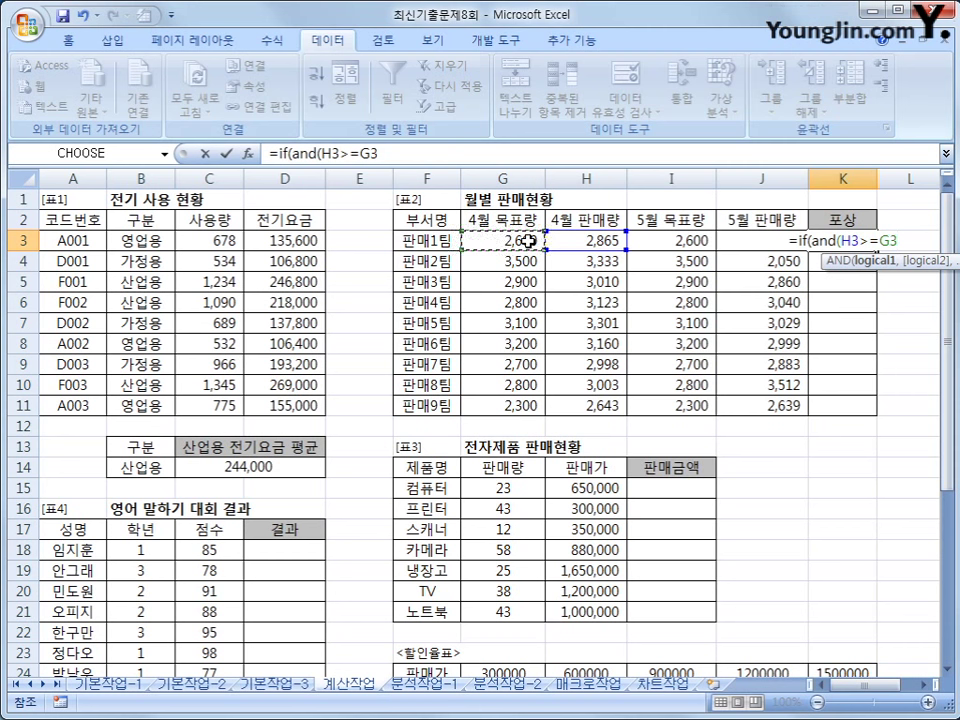
text(,)
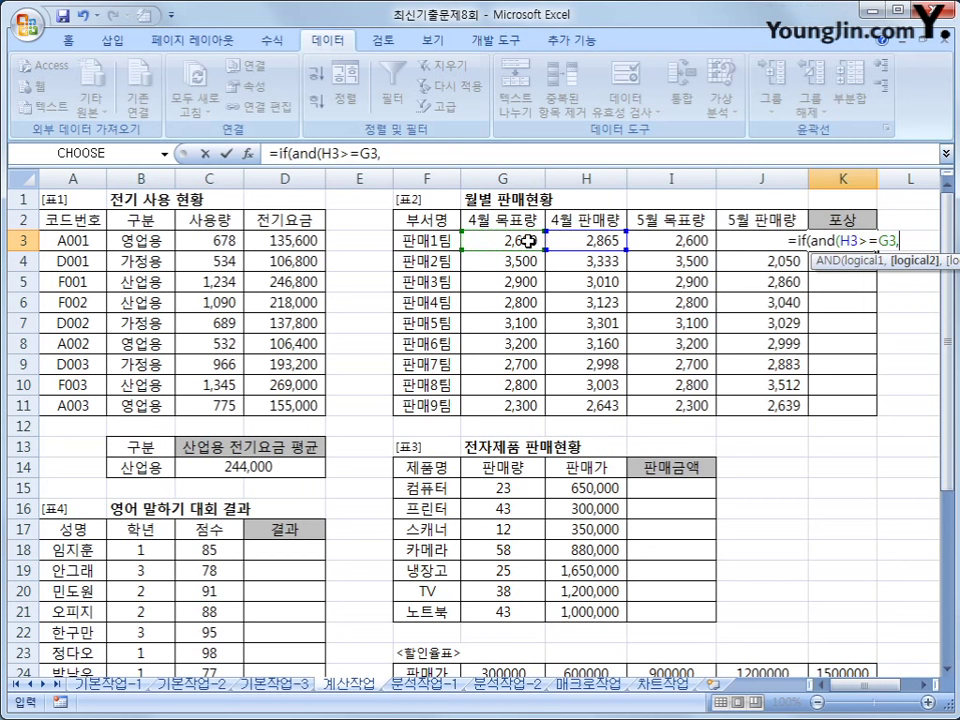
Add J3>=I3 as the second AND condition in the K3 formula and close the AND function
click(750, 238)
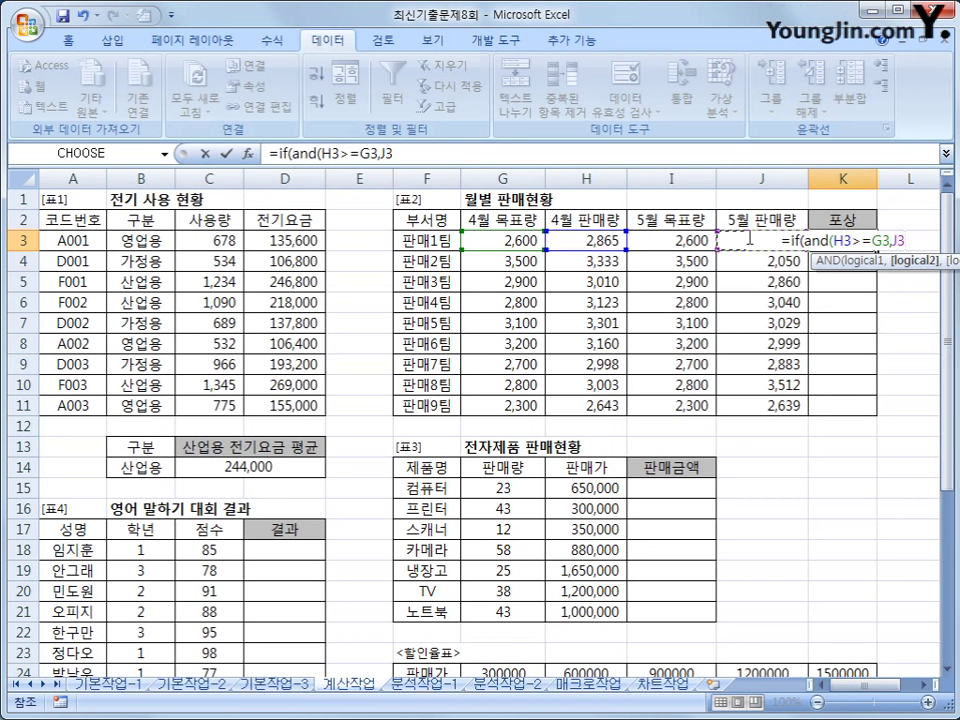
text(>=)
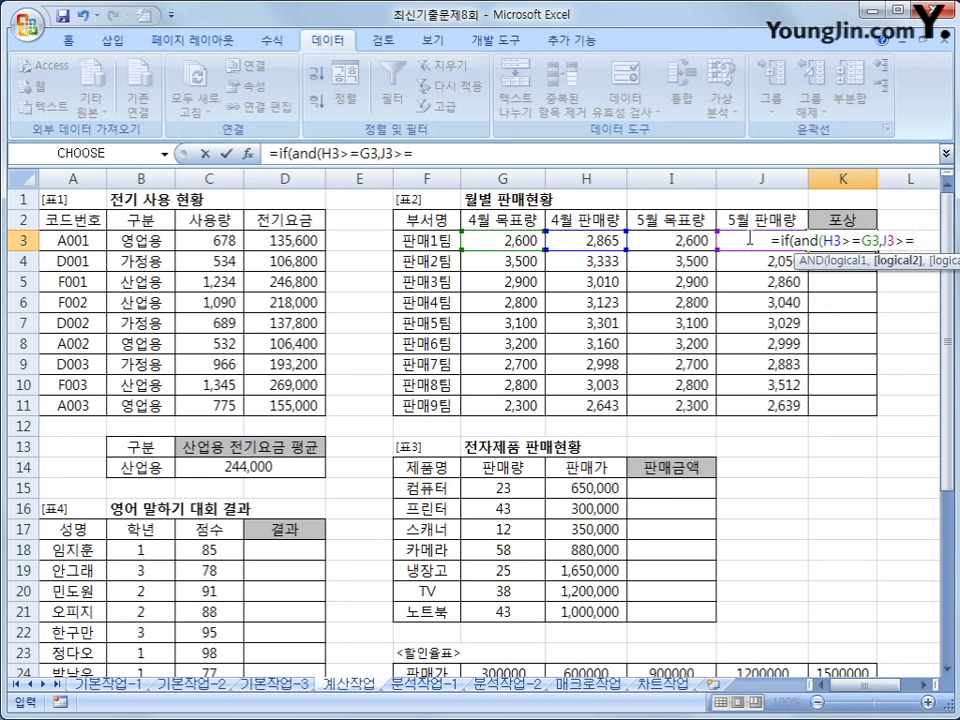
click(682, 241)
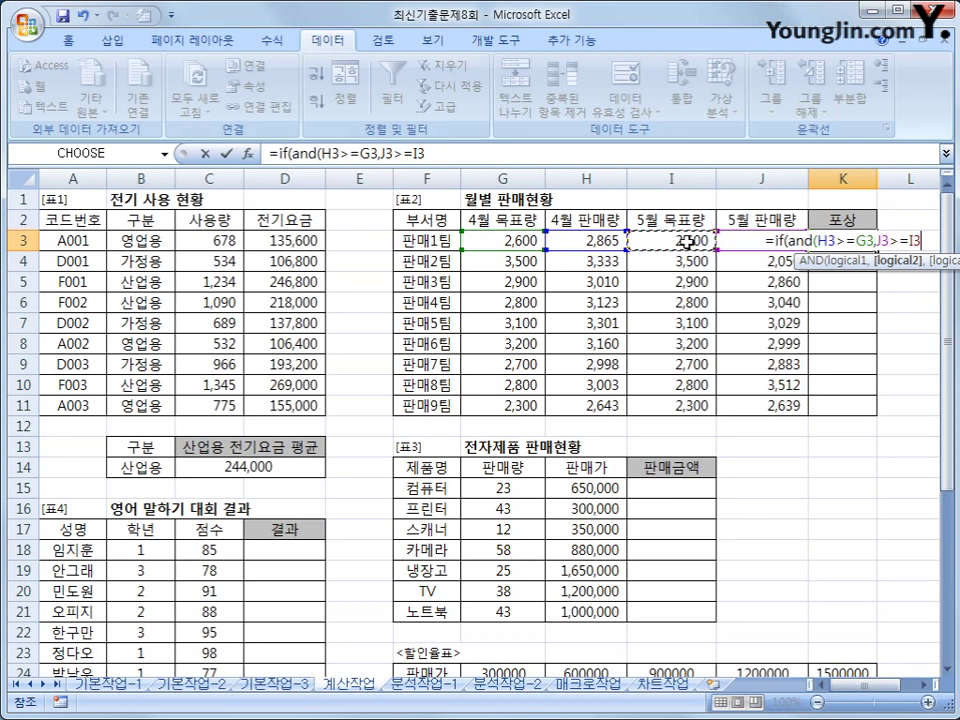
text())
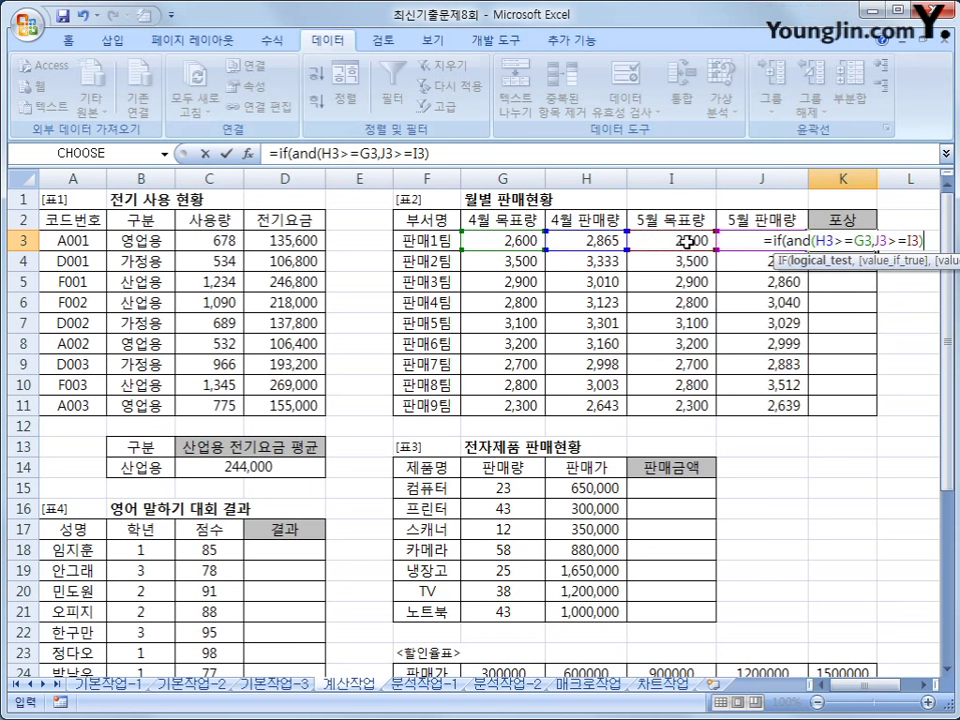
text(,)
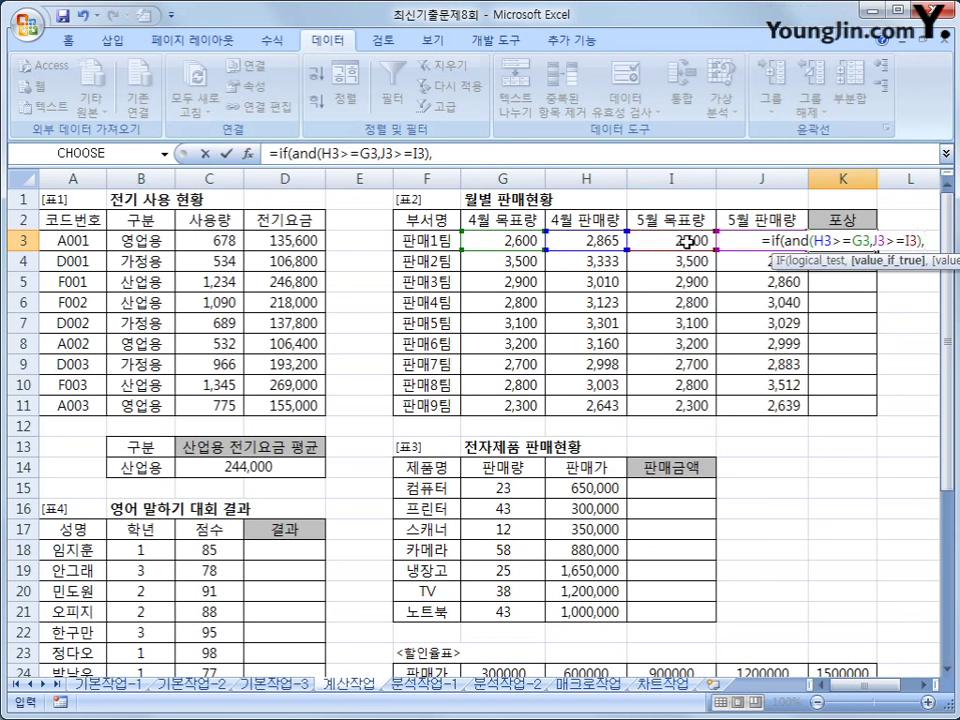
Finish the K3 IF formula with "성과급" when true and "" otherwise, and fill it down to K11
text(")
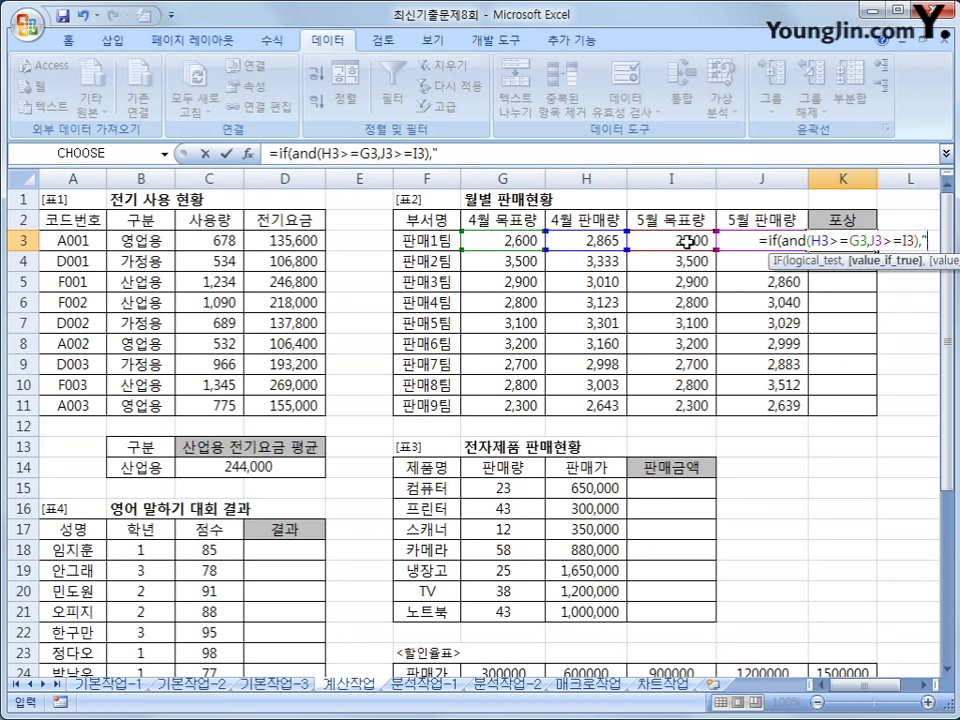
text(성)
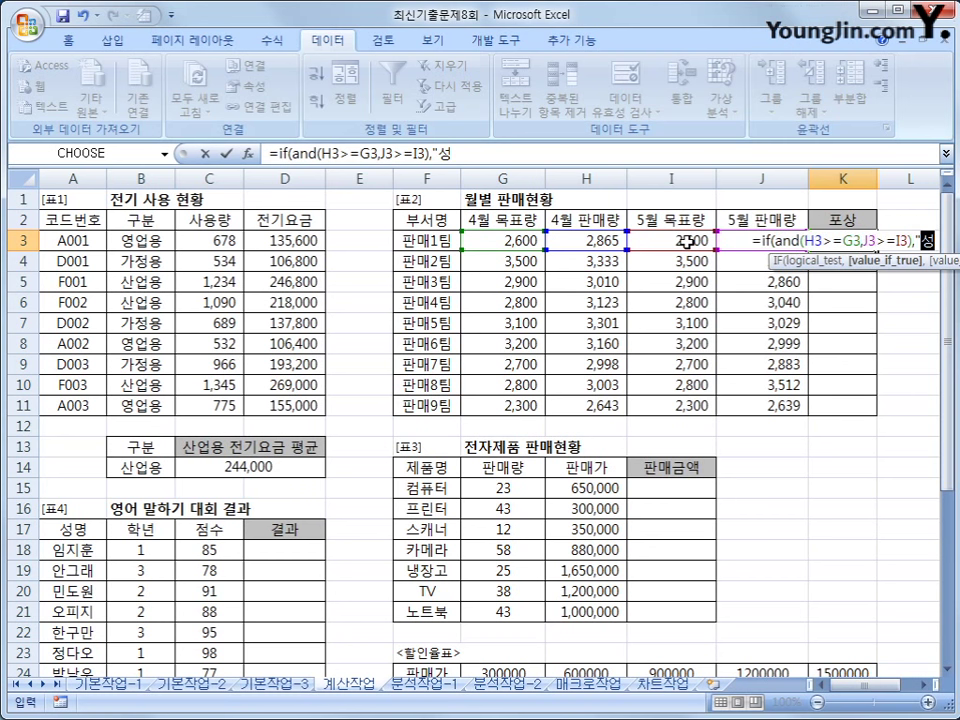
text(과급")
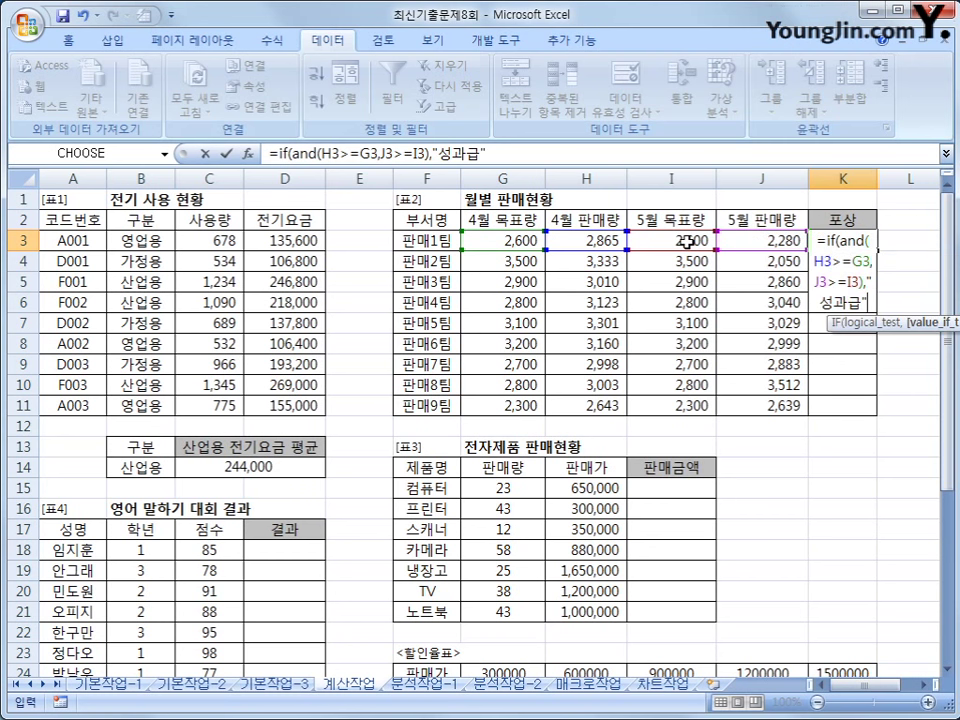
text(,)
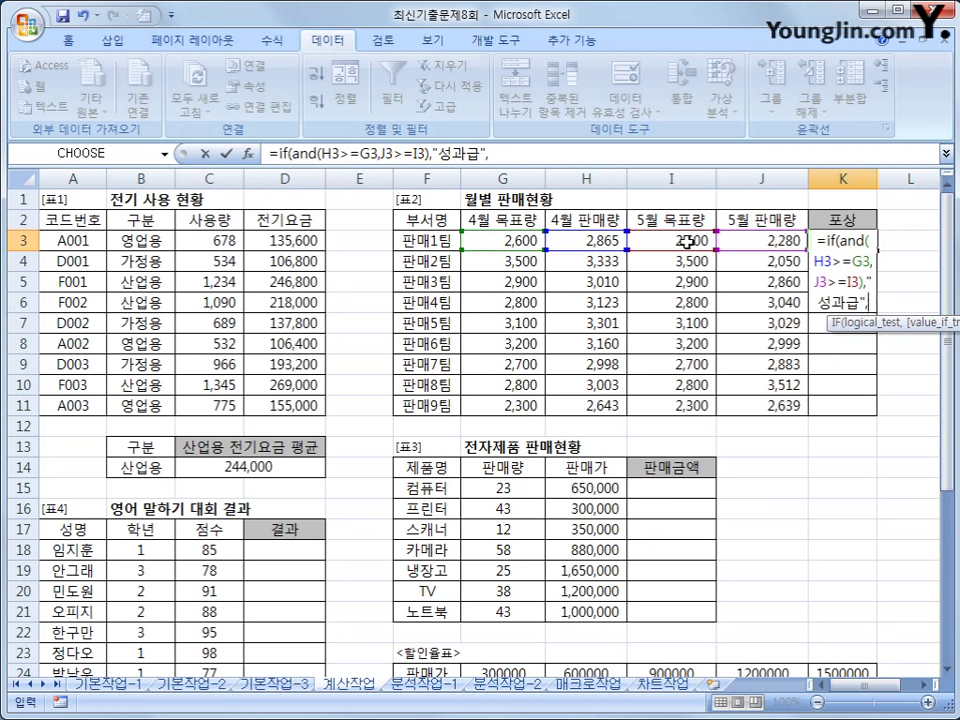
text("")
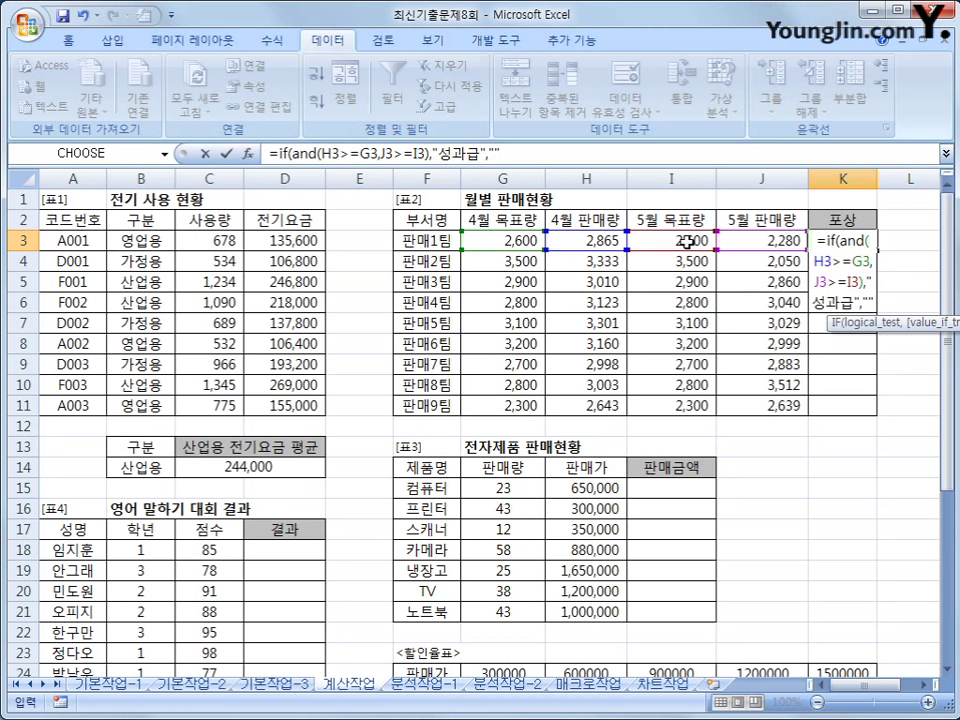
text())
key(Return)
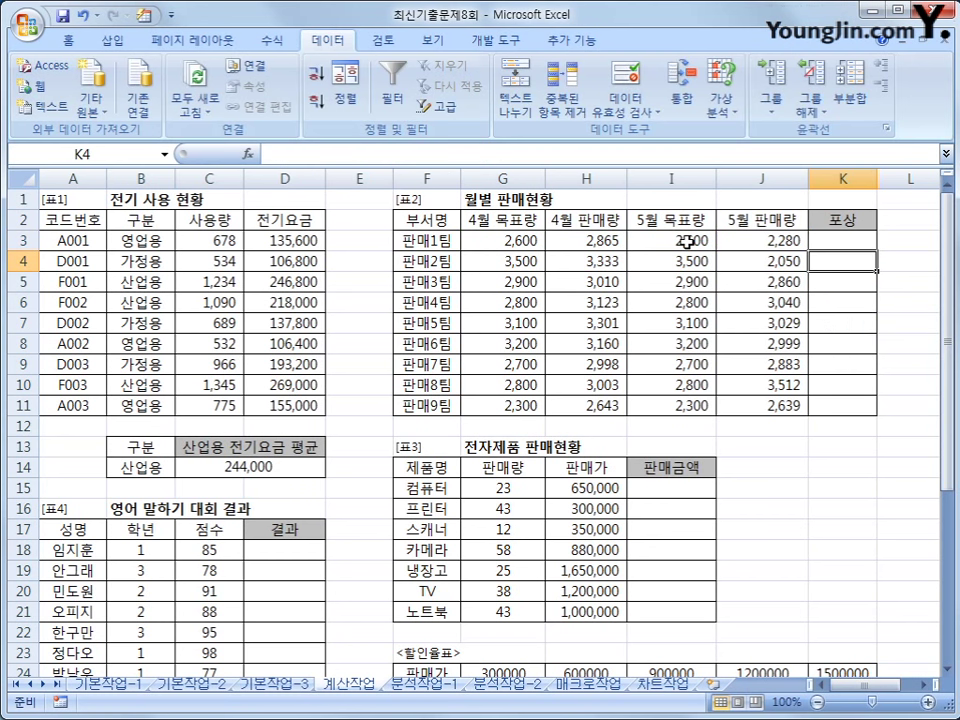
click(869, 243)
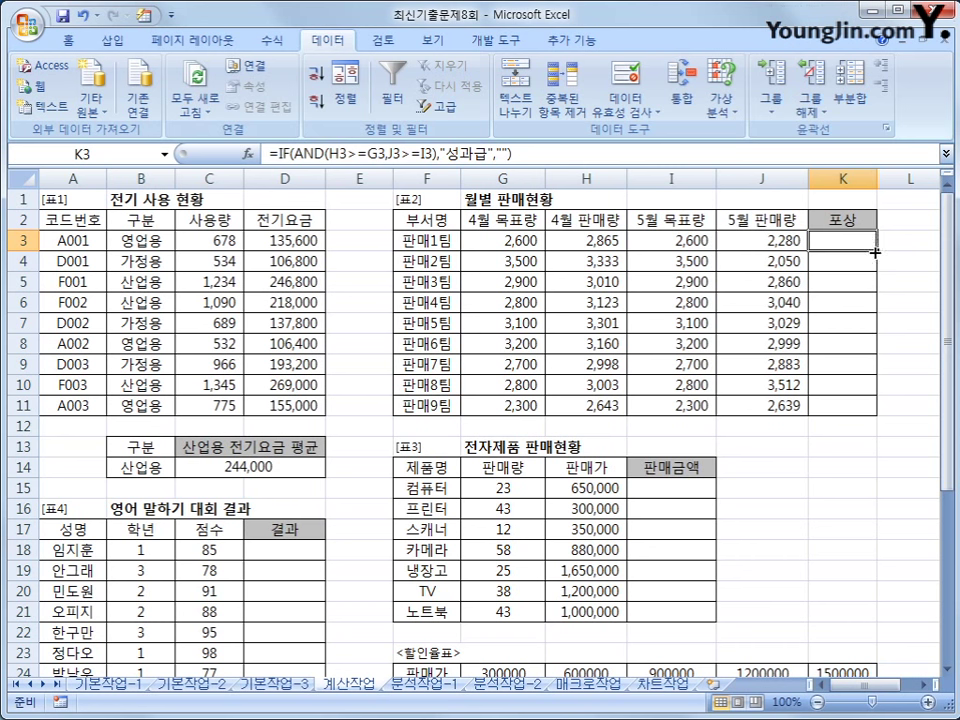
drag(875, 253, 862, 414)
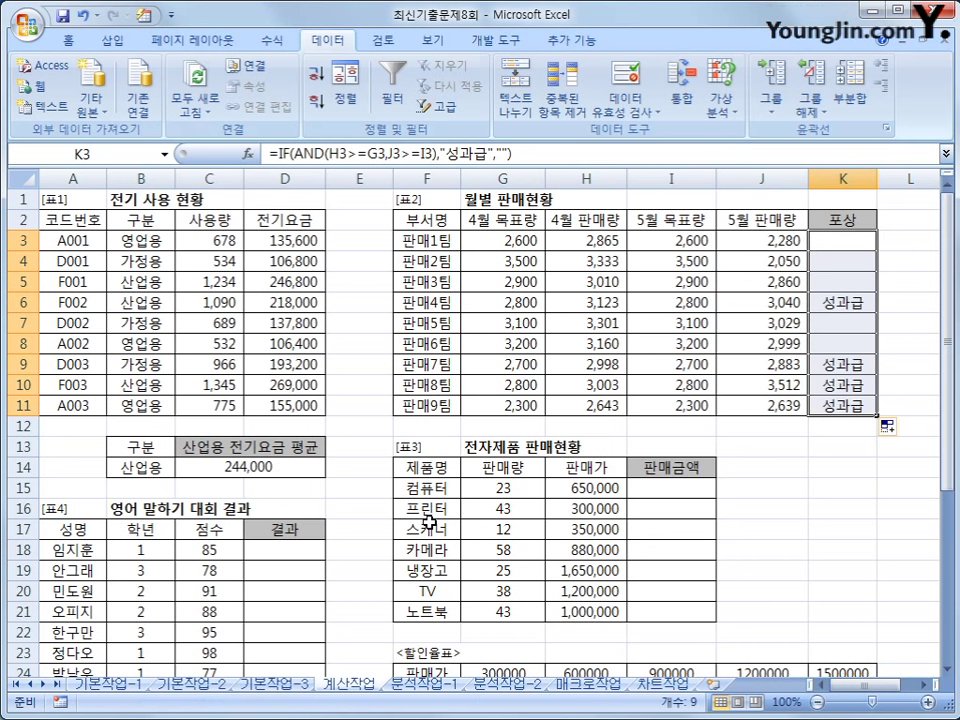
In the first 판매금액 cell I15, start the formula =G15*H15*(1- to multiply quantity by price and the discount remainder
click(680, 496)
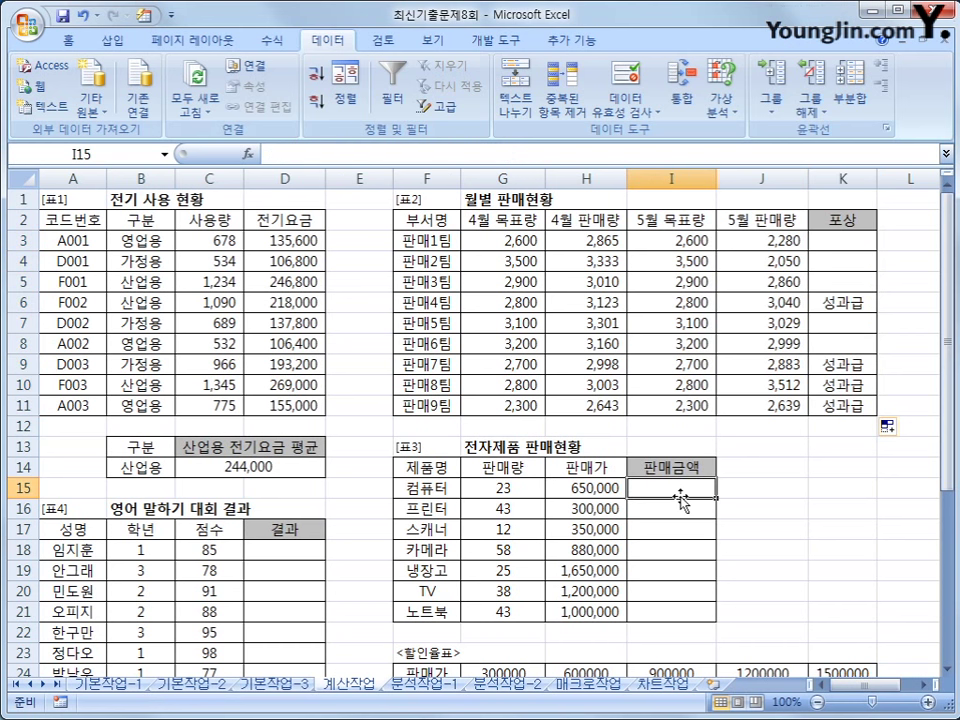
click(490, 490)
click(636, 489)
scroll(636, 489, down, 3)
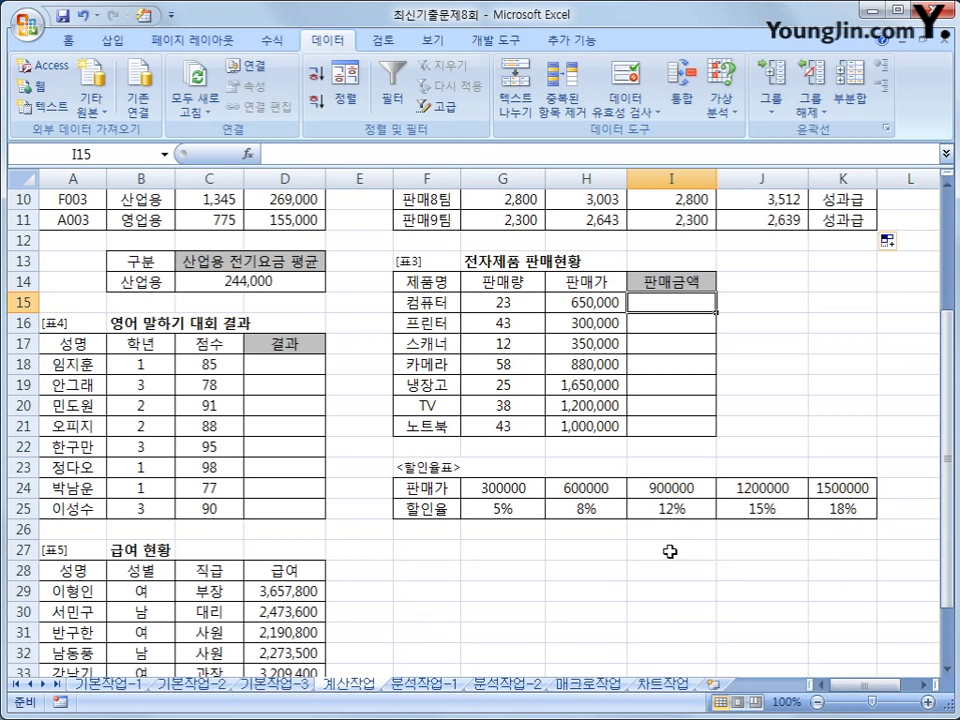
text(=)
key(Left)
key(Left)
text(*)
key(Left)
text(*)
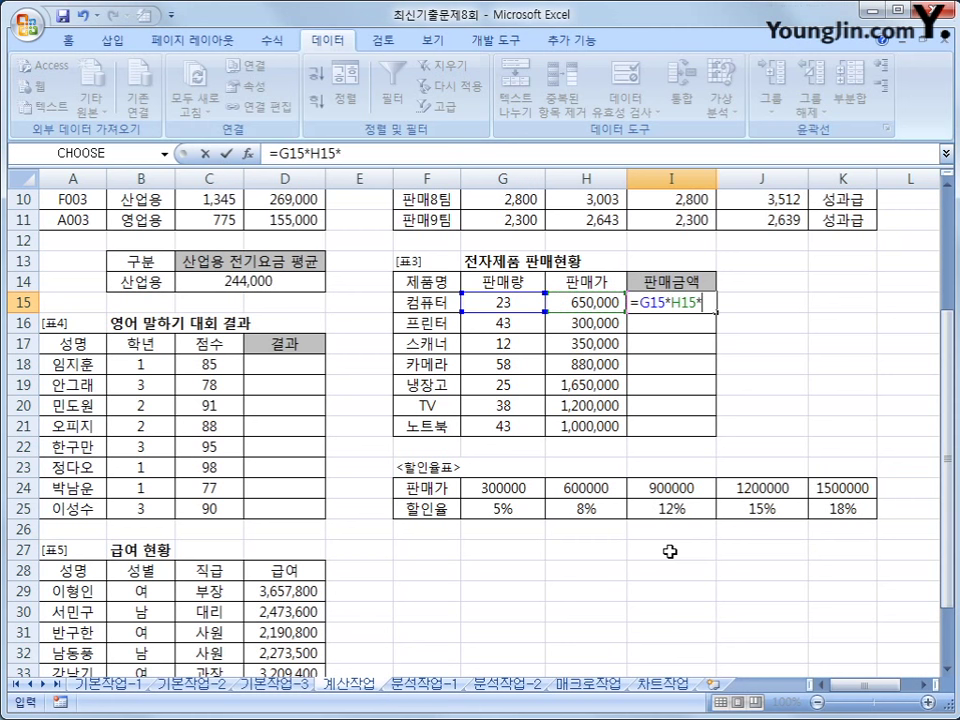
text((1-)
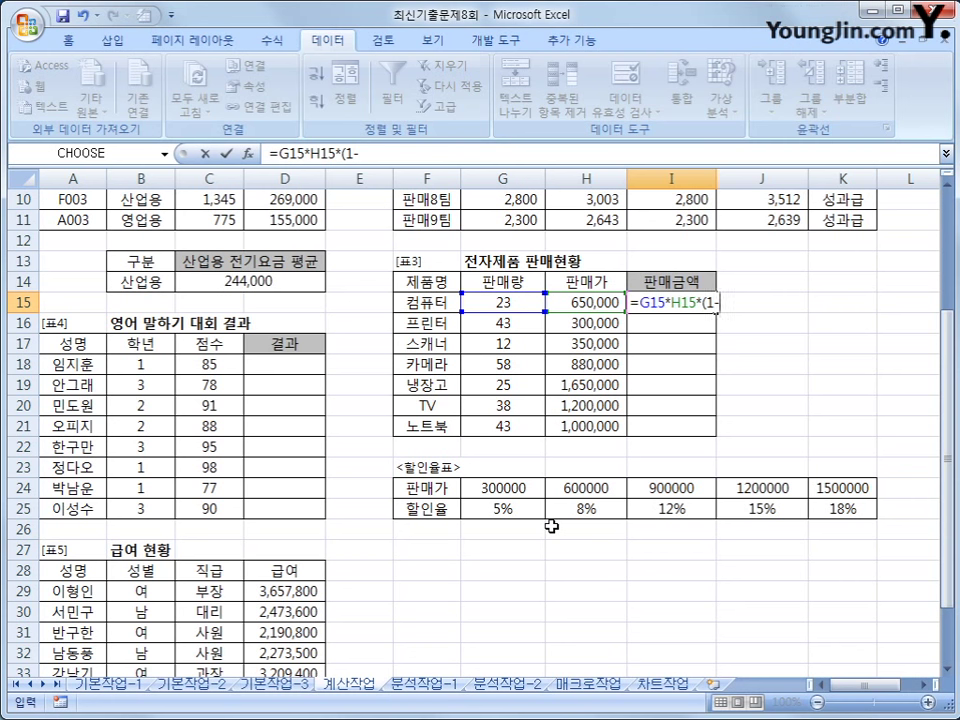
Add an HLOOKUP to the I15 formula with H15 as lookup value and the absolute range $G$24:$K$25 as table array
text(ㅊ)
key(BackSpace)
text(hl)
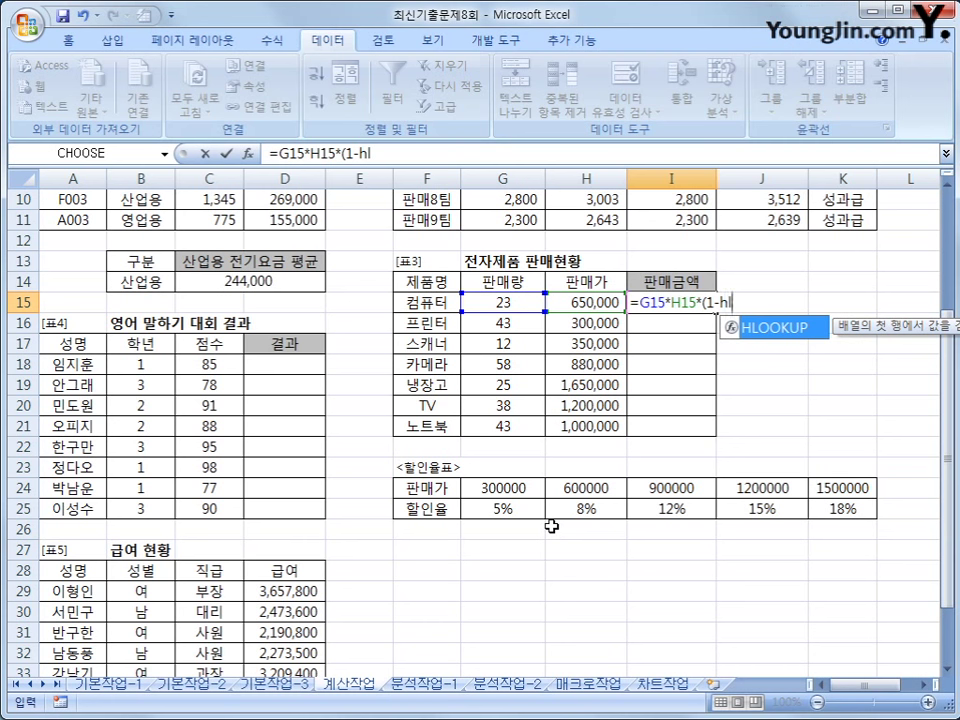
key(Tab)
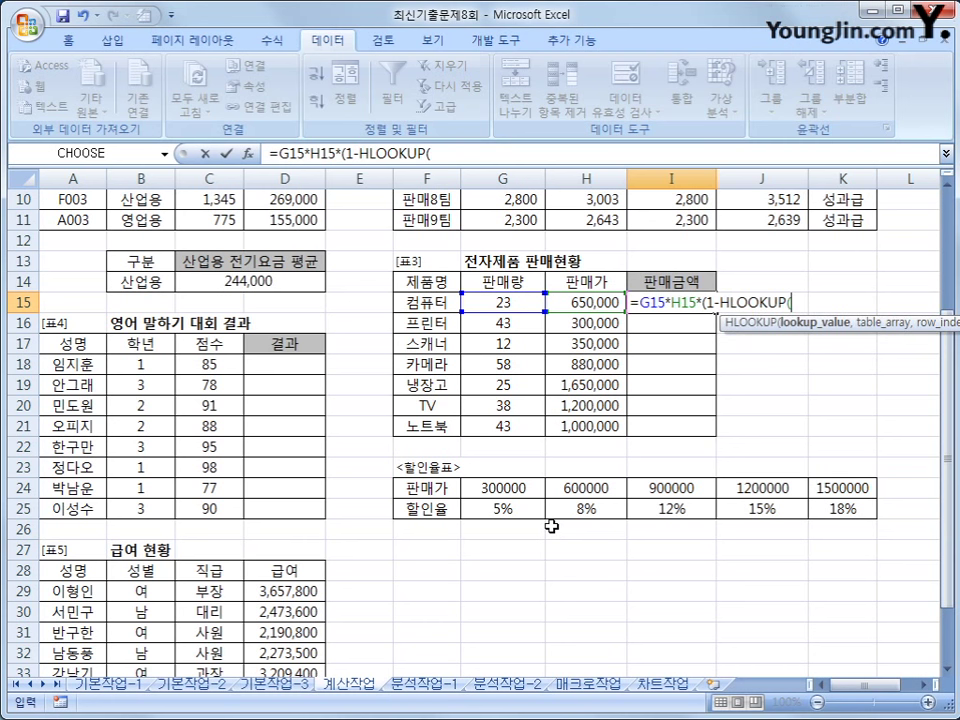
click(583, 302)
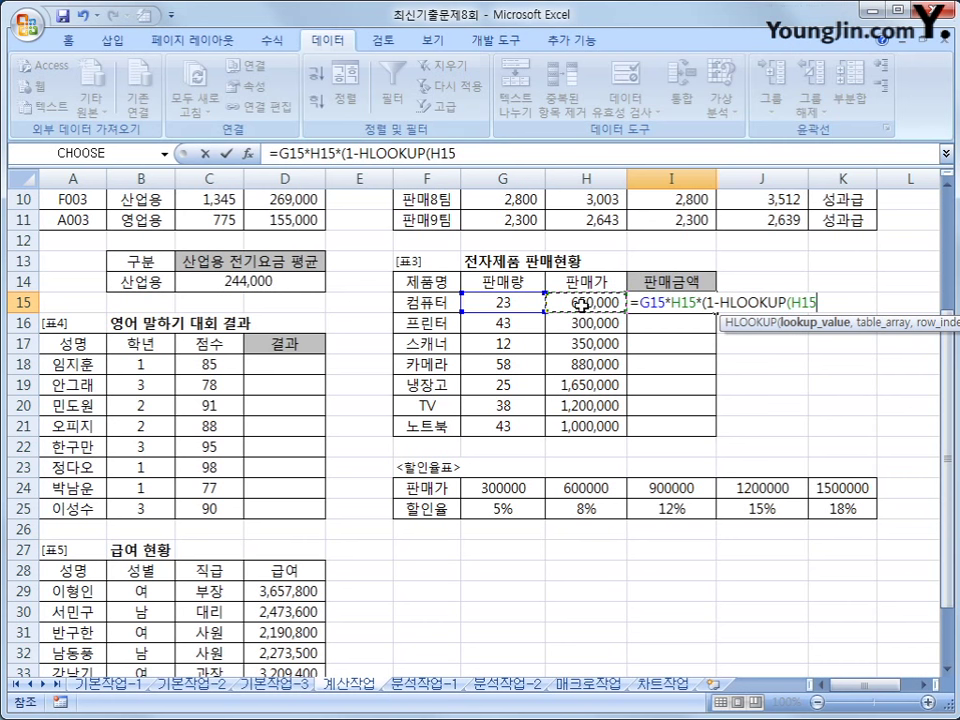
text(,)
drag(496, 487, 843, 509)
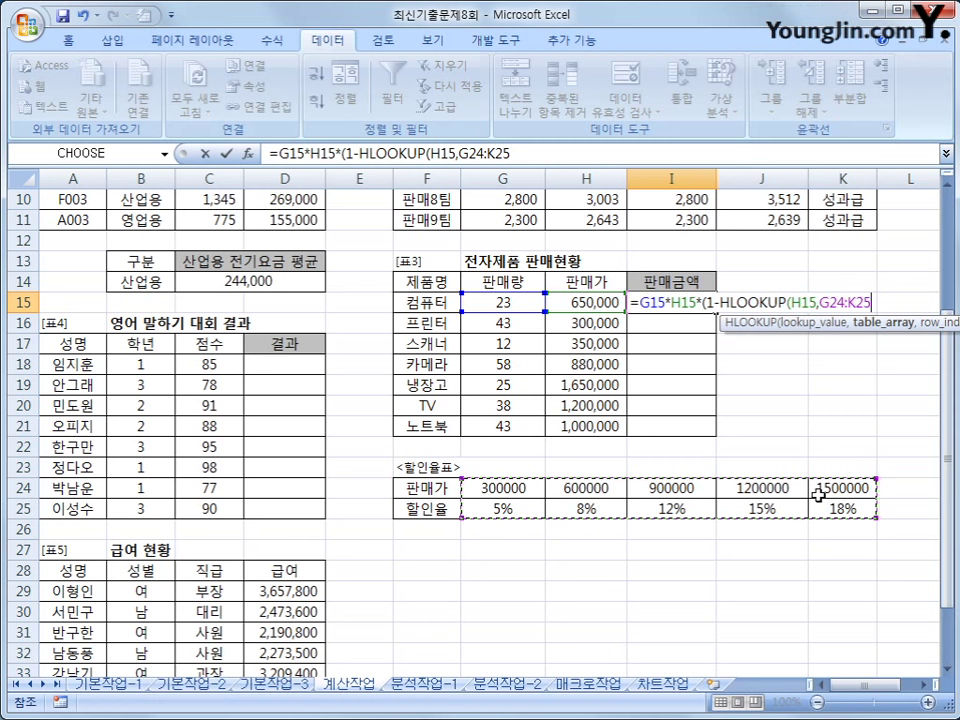
key(F4)
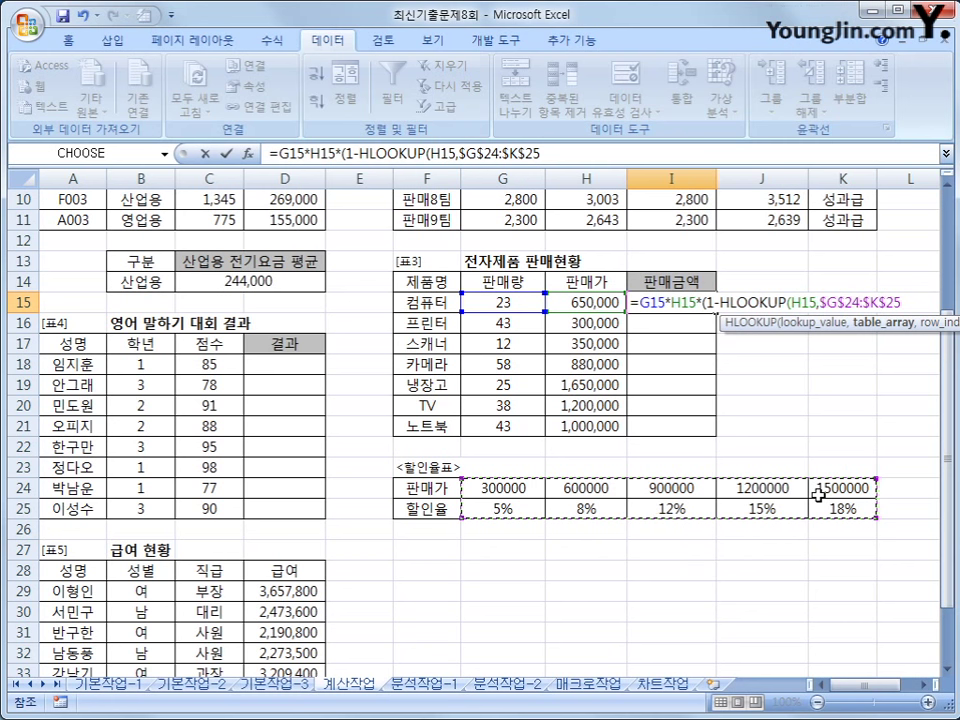
text(,)
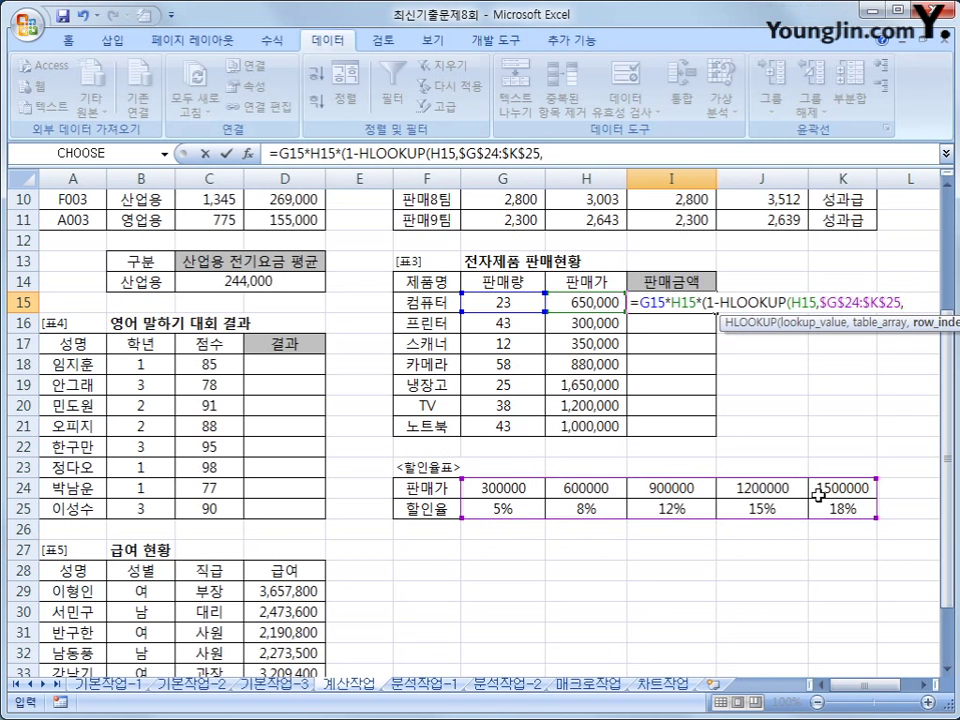
Finish the I15 formula with row index 2 and both closing parentheses, and fill it down to I21
text(2)
text())
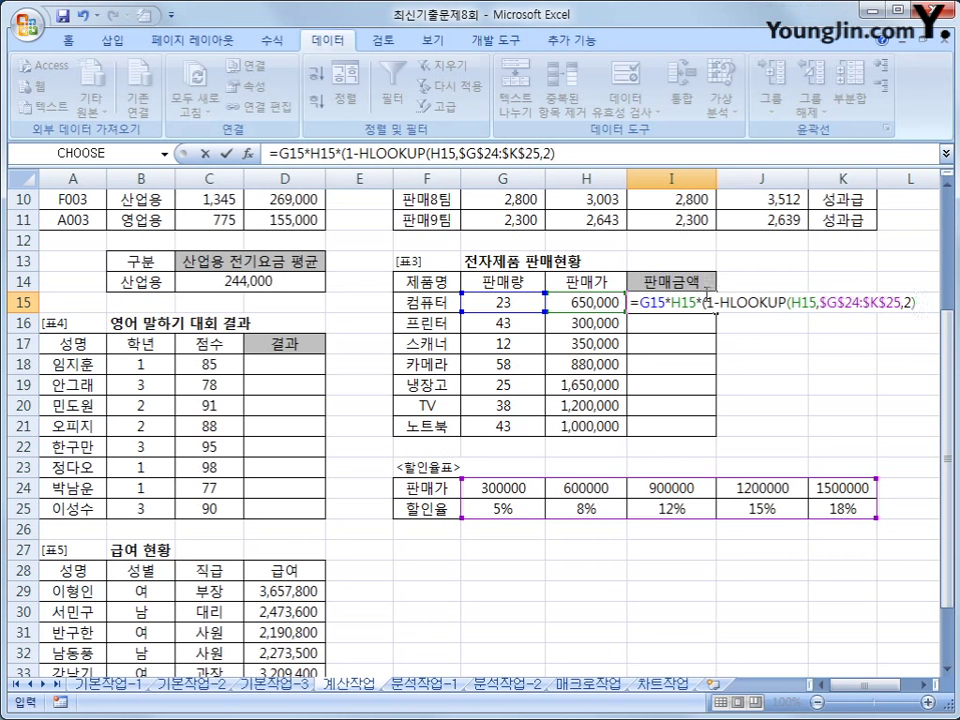
text())
key(Return)
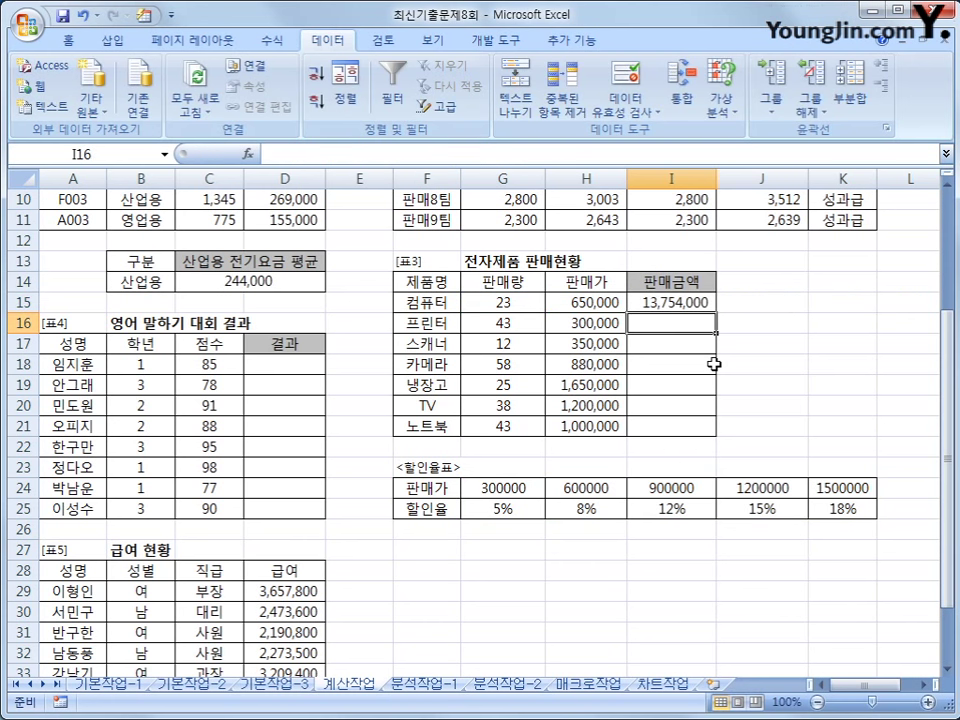
click(690, 303)
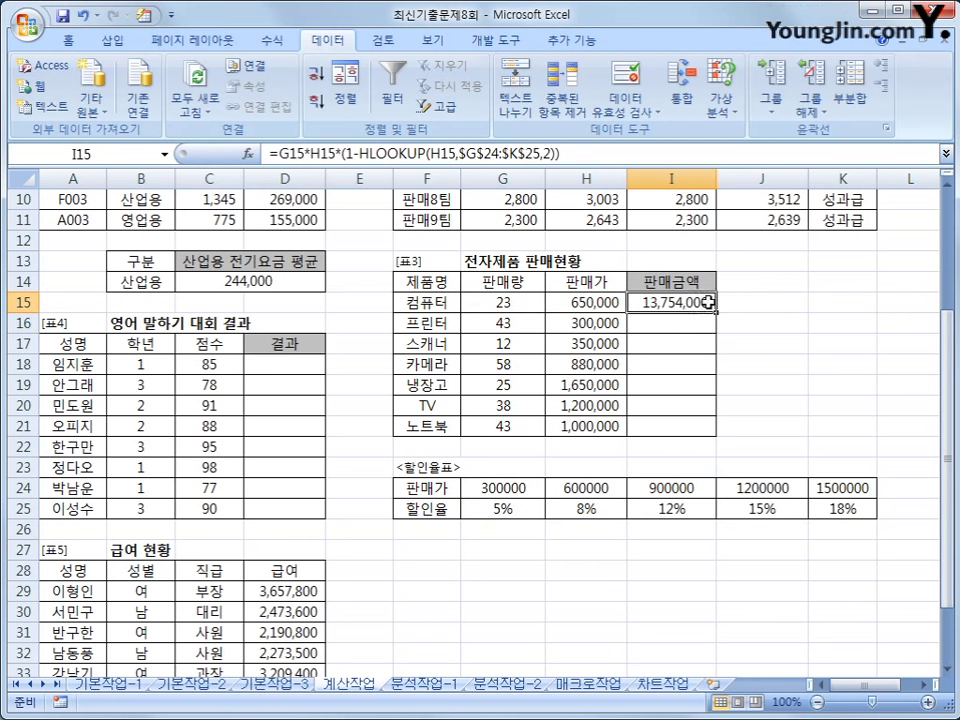
drag(715, 312, 696, 440)
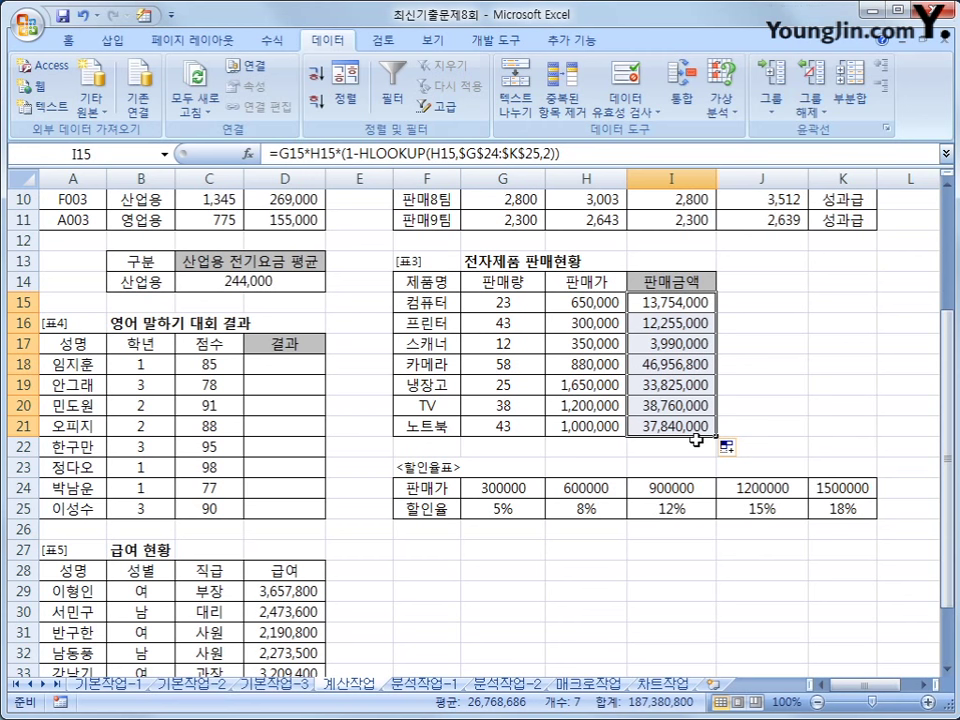
In the 결과 cell D18, start a RANK formula with C18 as the number to rank
scroll(538, 459, down, 1)
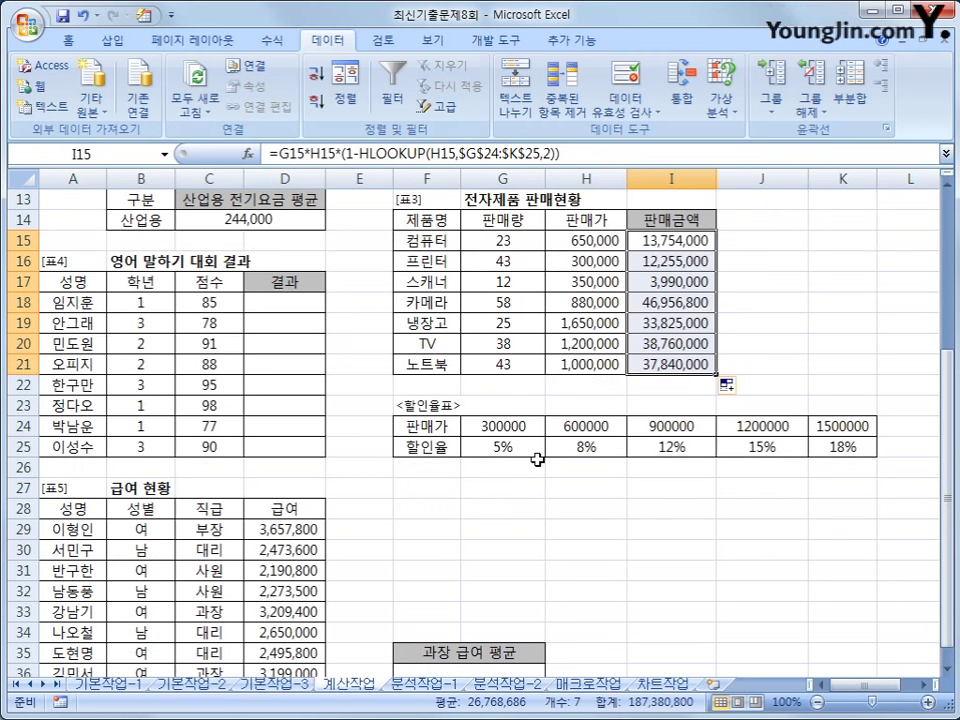
click(285, 304)
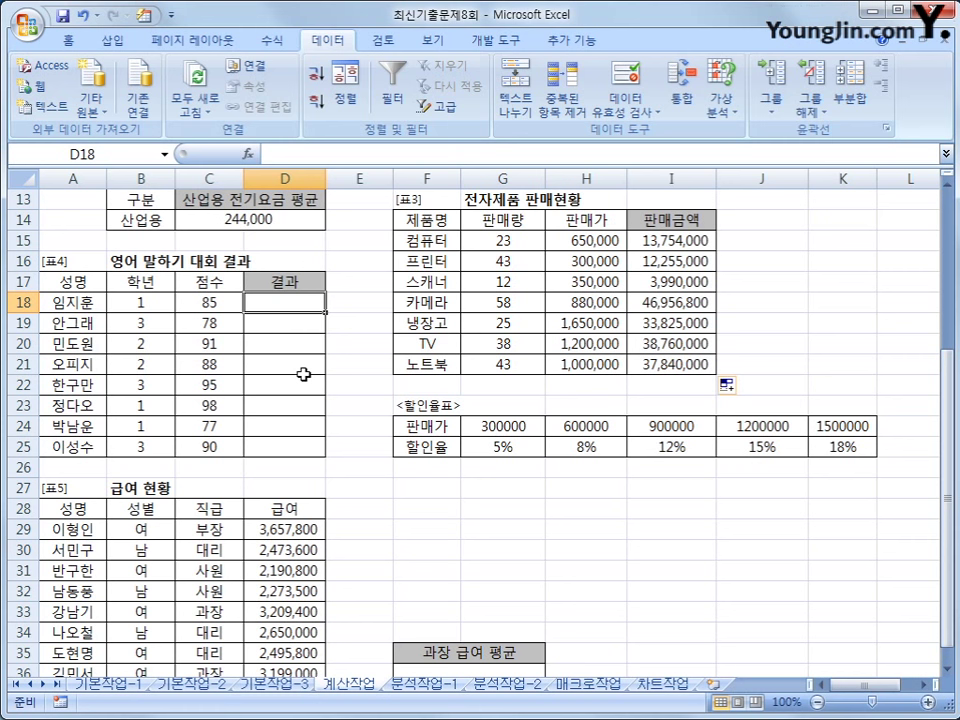
text(=rank)
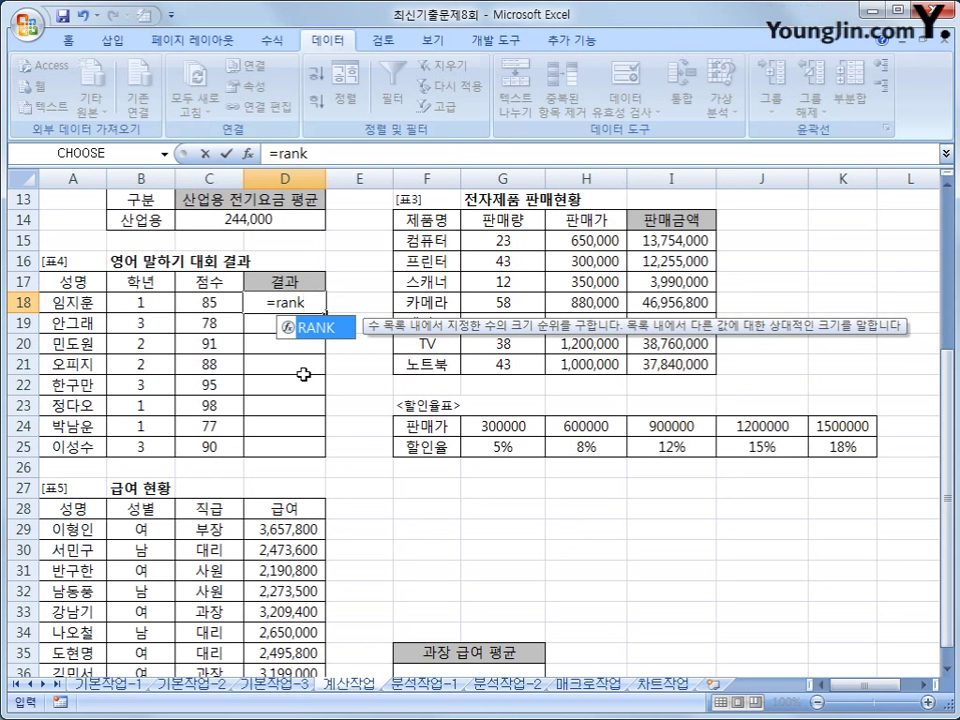
key(Tab)
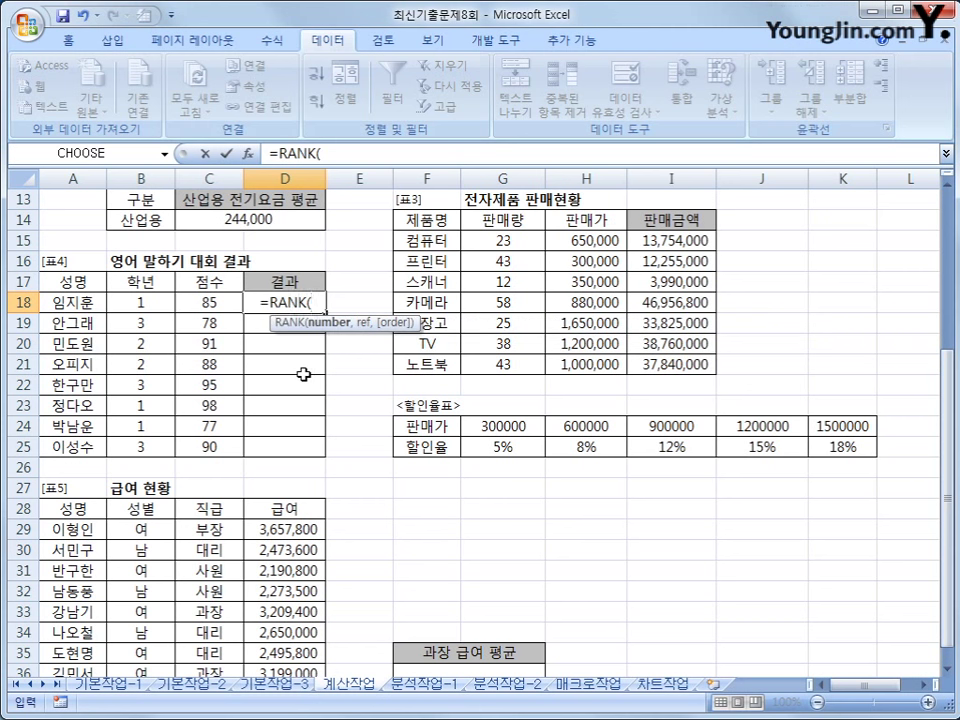
click(226, 299)
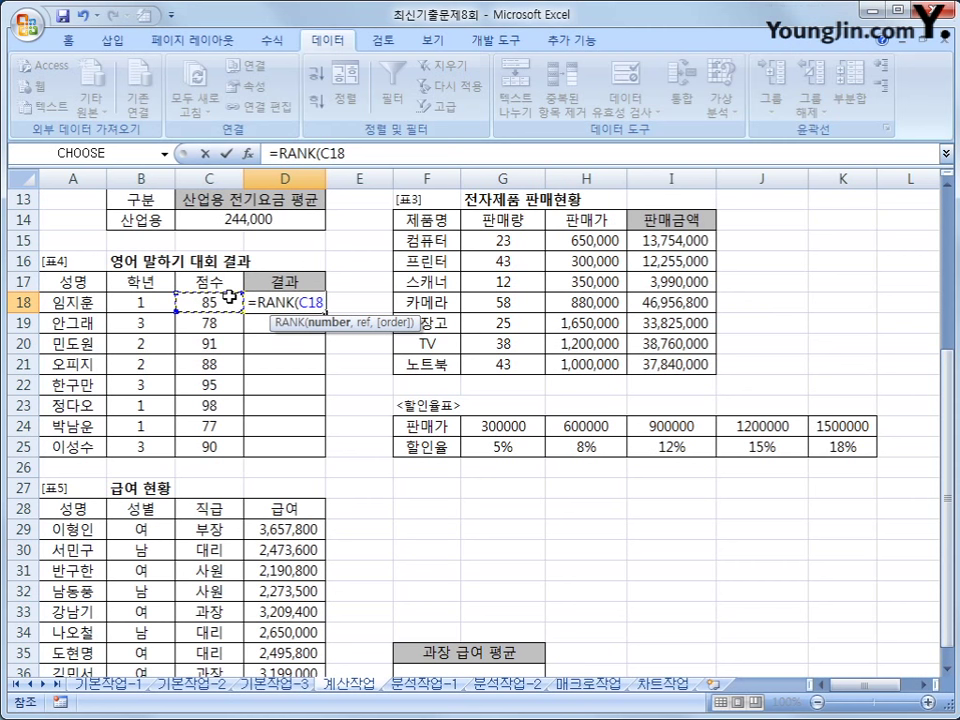
text(,)
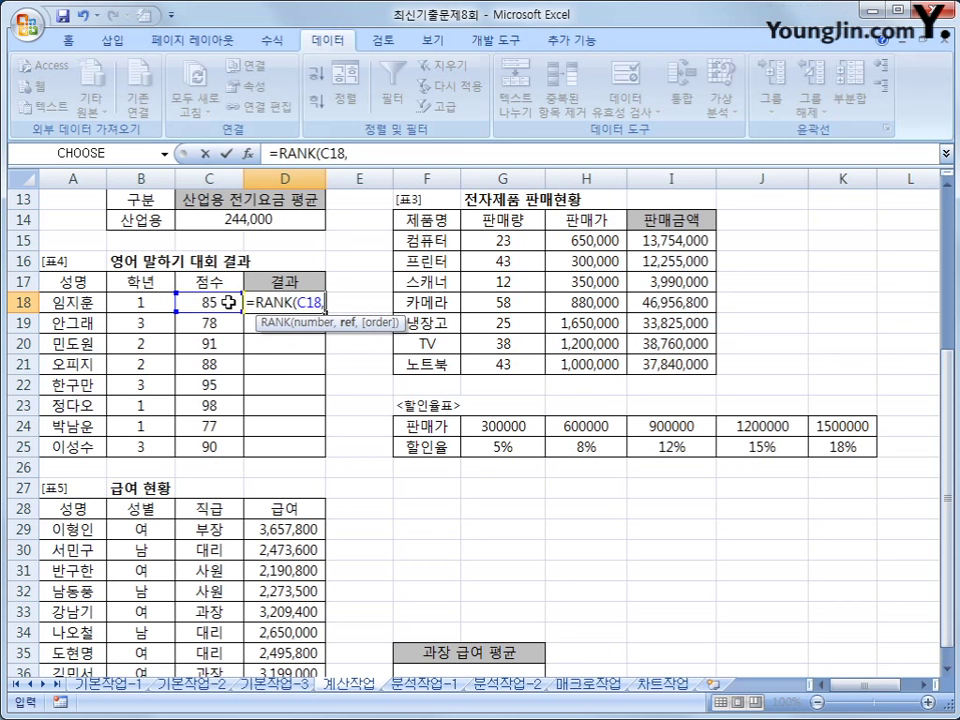
Complete the D18 RANK formula with reference $C$18:$C$25 and order 0, and fill it down to D25
drag(228, 301, 213, 437)
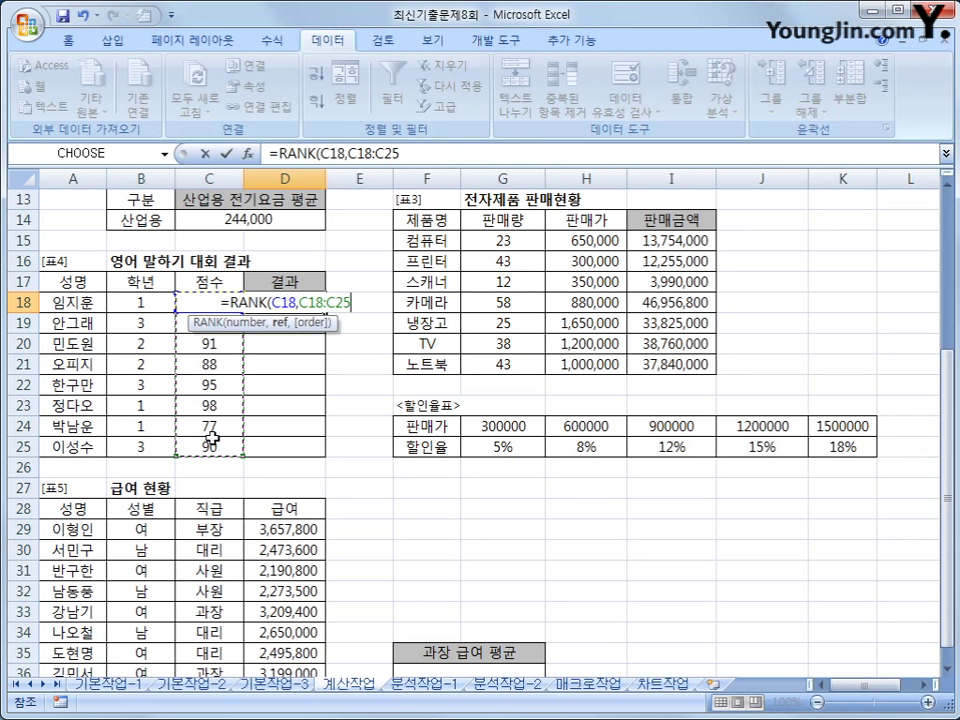
key(F4)
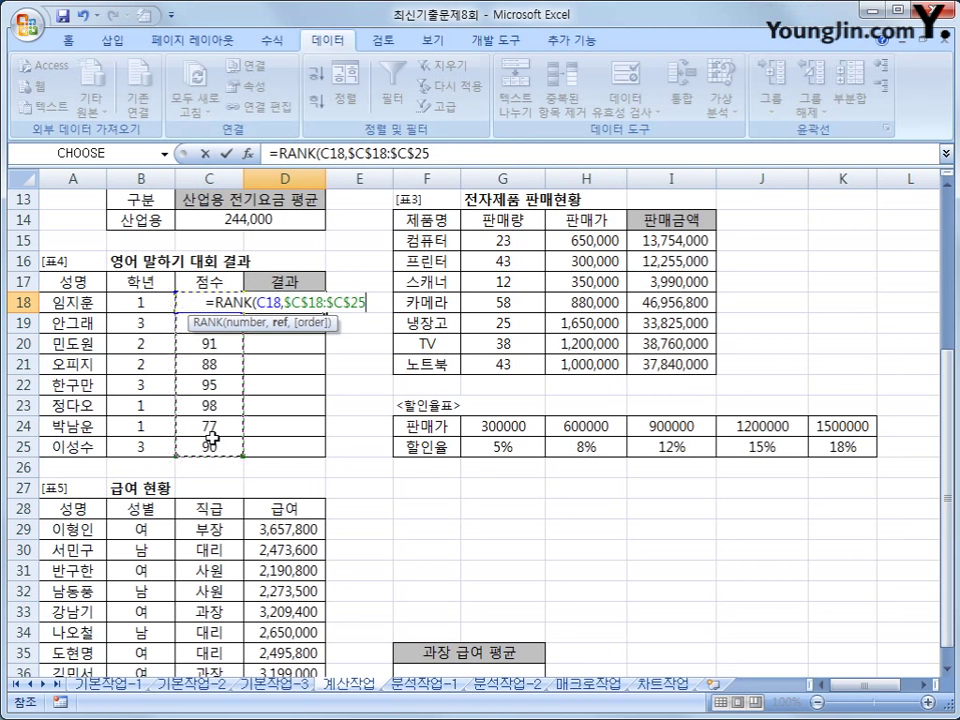
text(,)
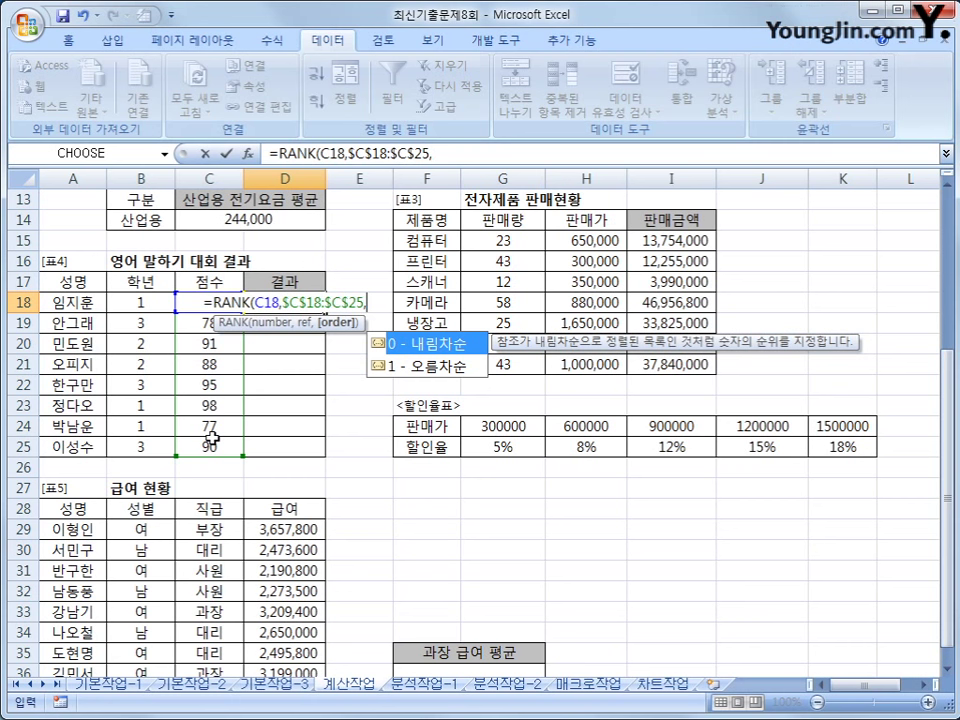
text(0)
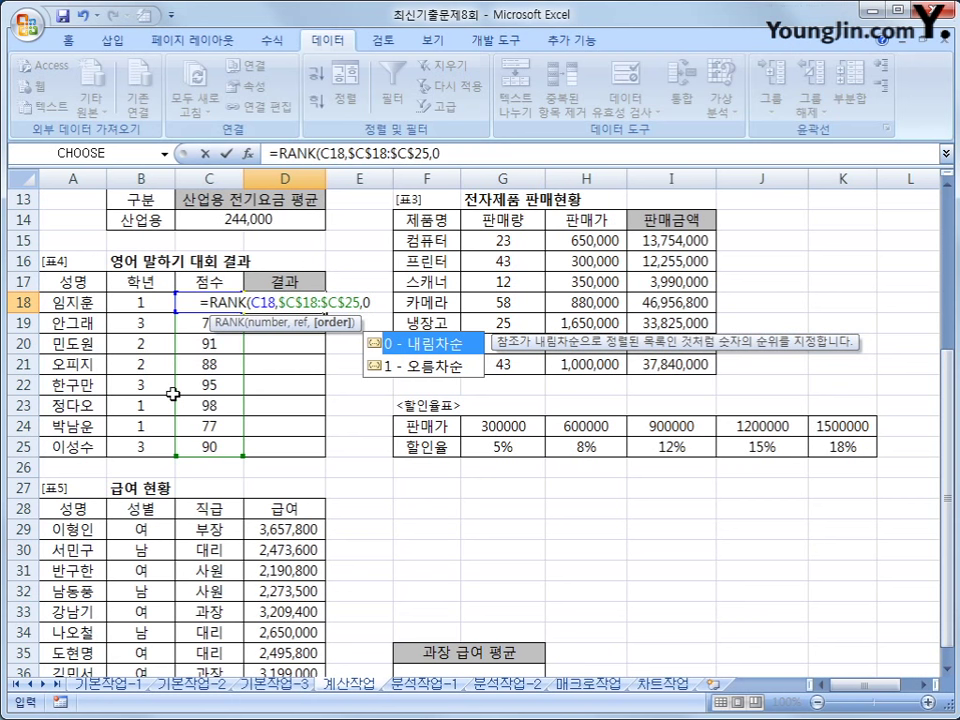
text())
key(Return)
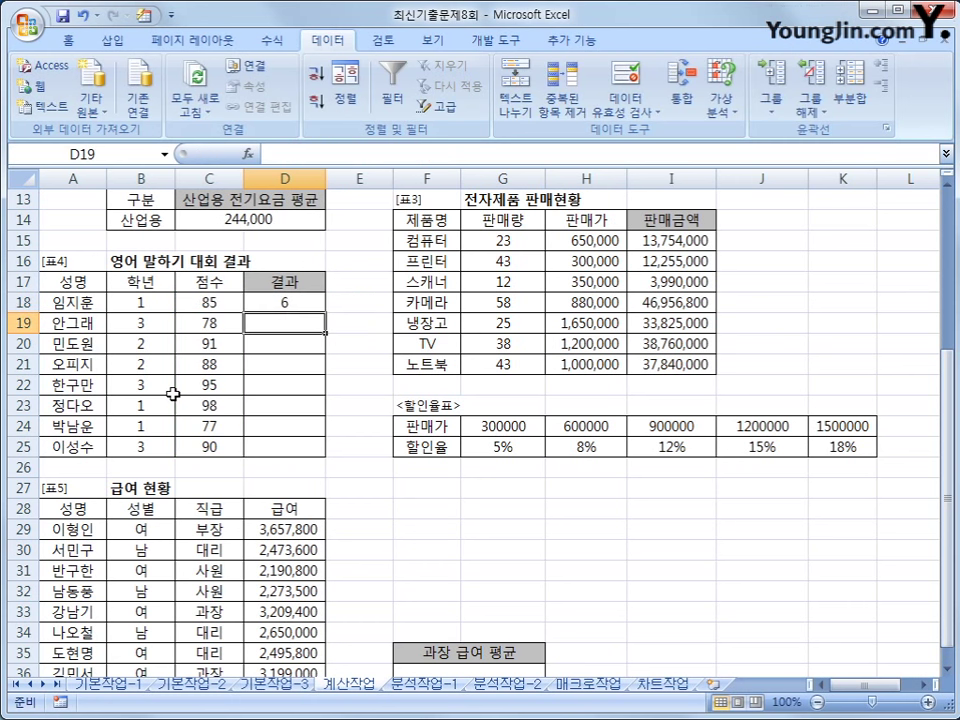
click(312, 310)
drag(324, 313, 300, 465)
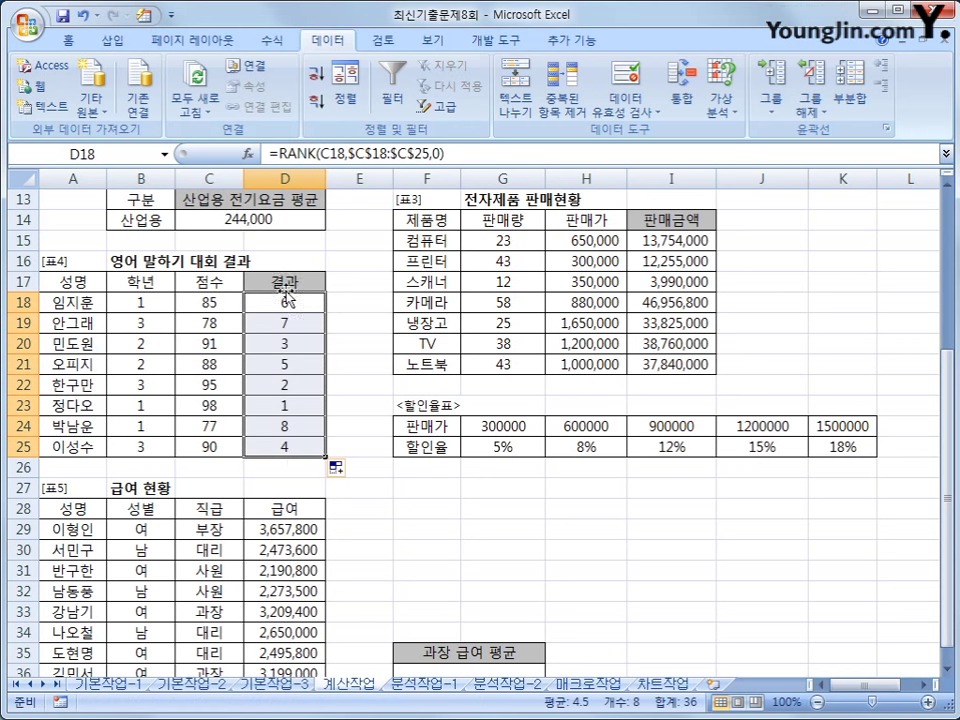
click(280, 405)
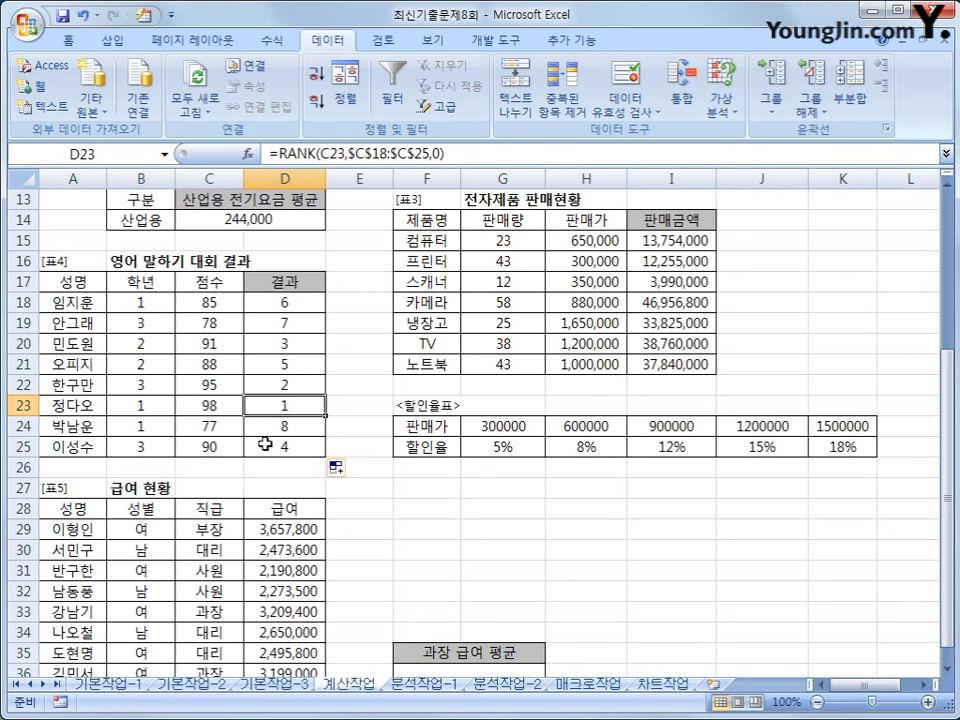
Cut the whole RANK expression out of the D18 formula, leaving only the equals sign
click(287, 304)
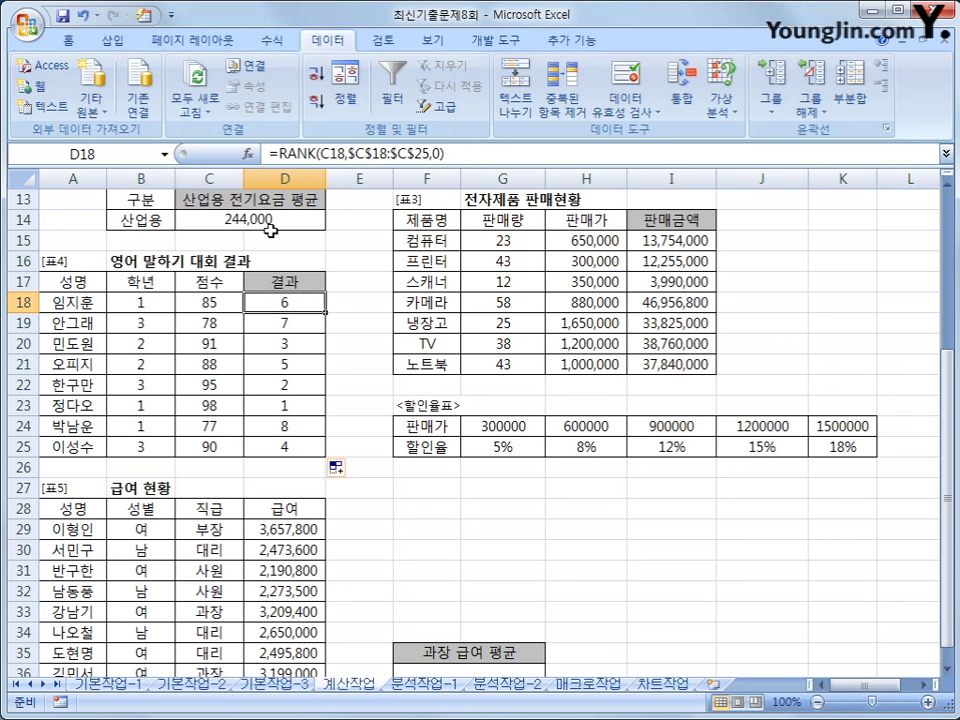
drag(278, 154, 531, 163)
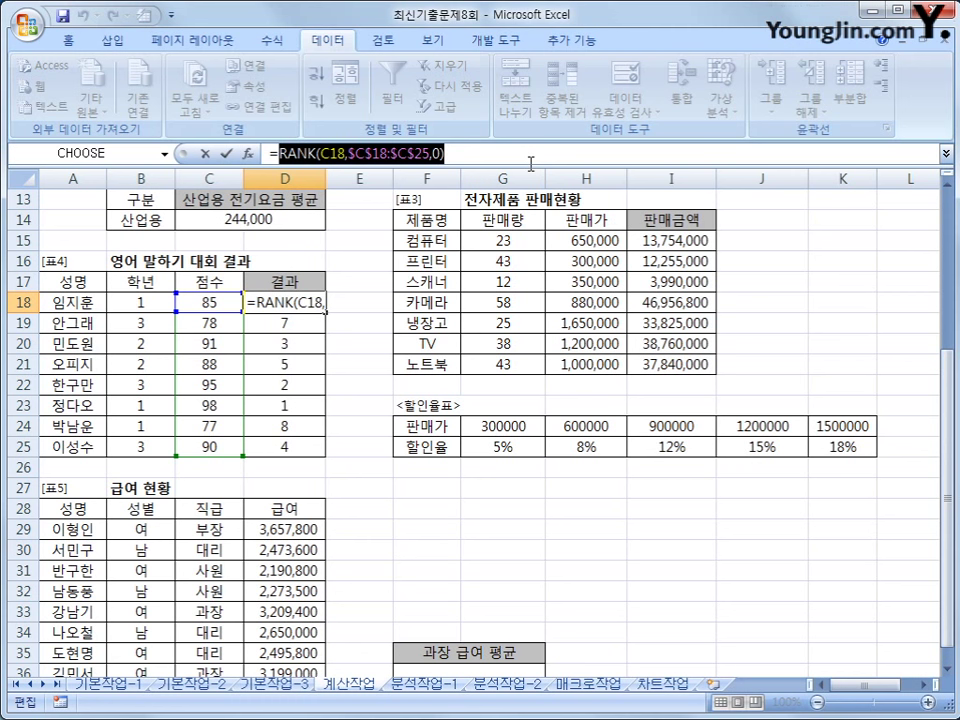
key(ctrl+x)
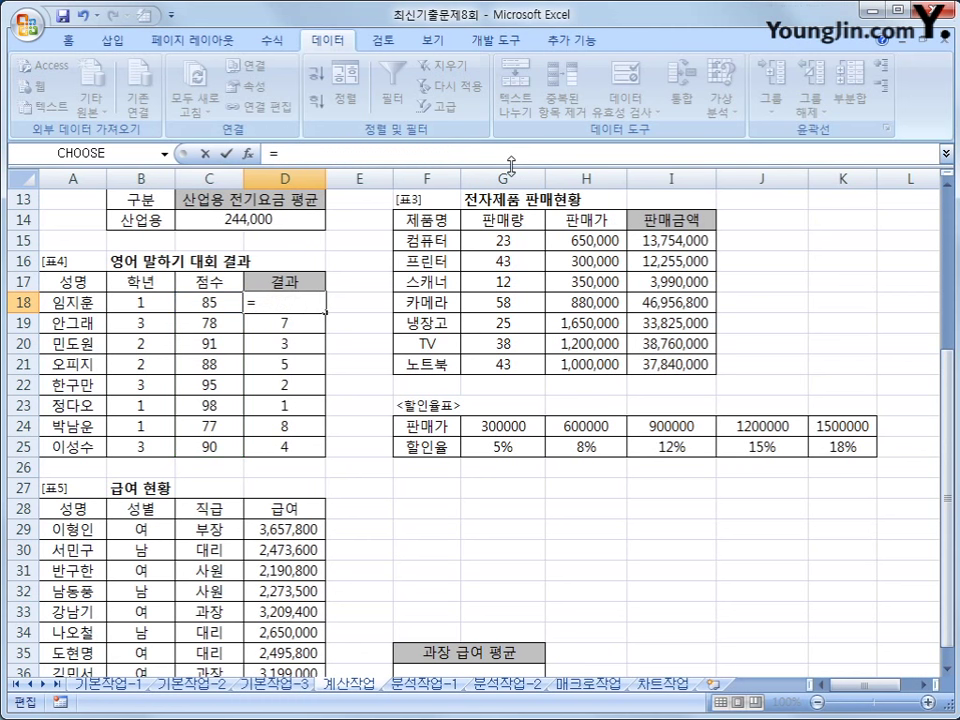
Insert the CHOOSE function in D18 and paste the cut RANK expression as its Index_num argument
click(286, 40)
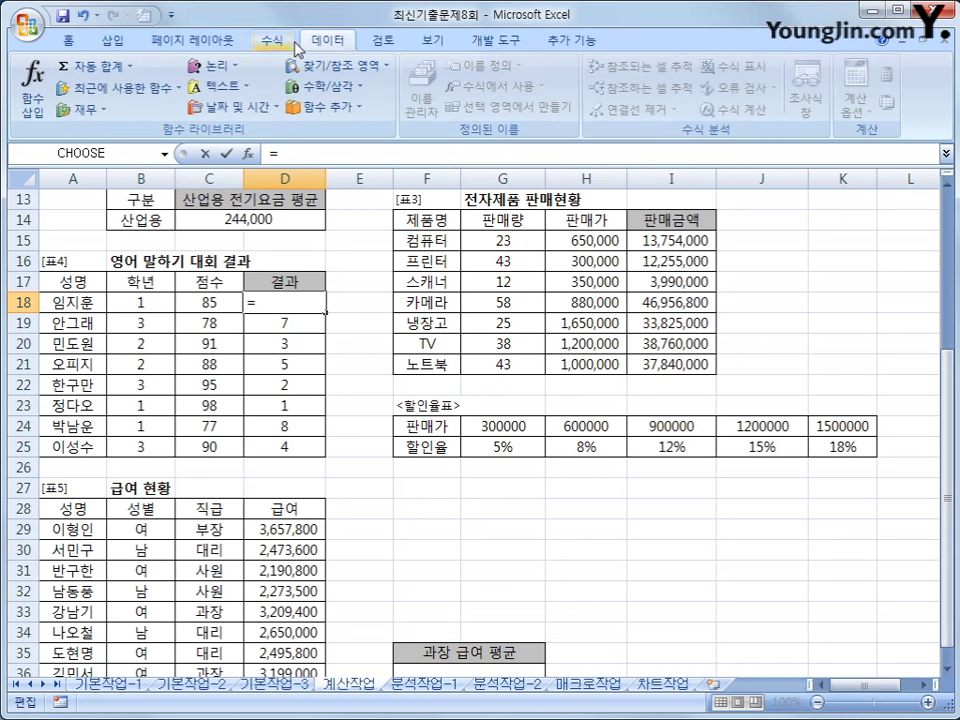
click(303, 65)
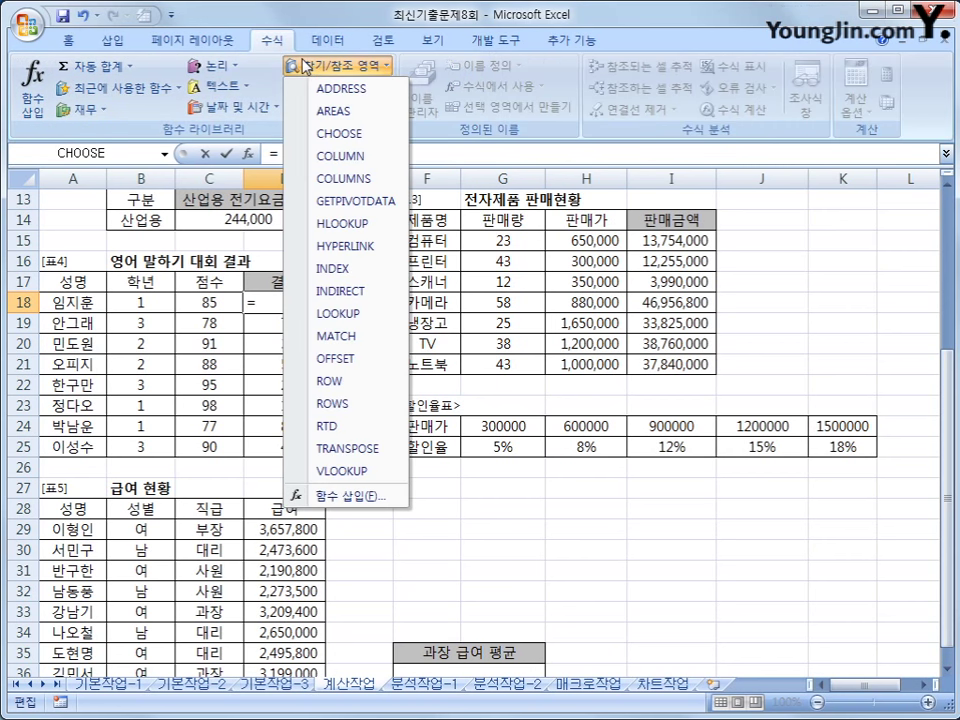
click(320, 133)
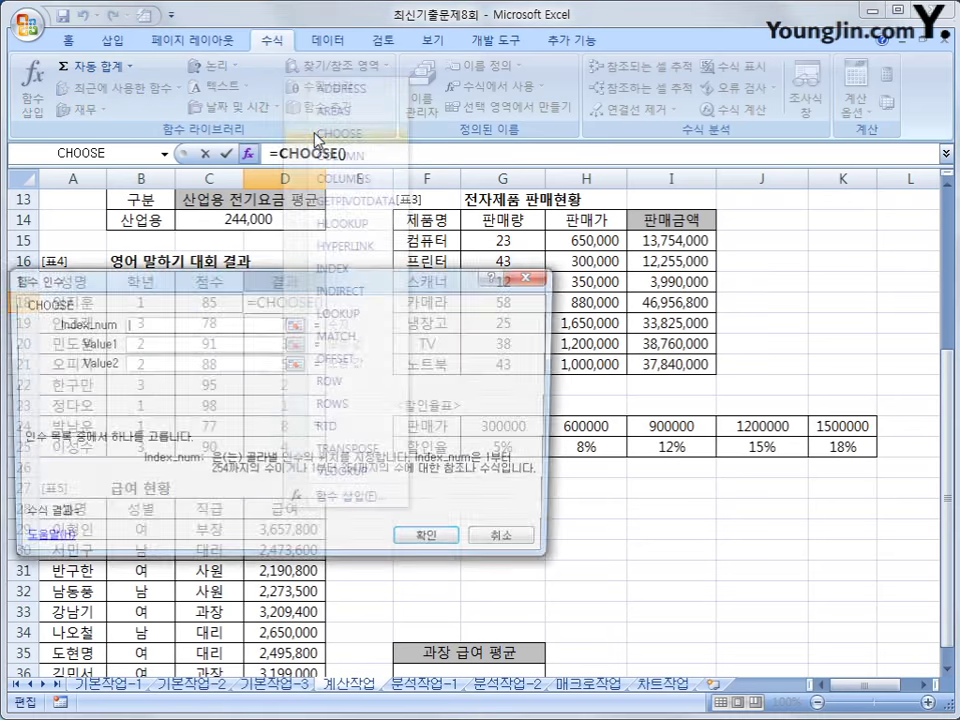
drag(333, 316, 667, 196)
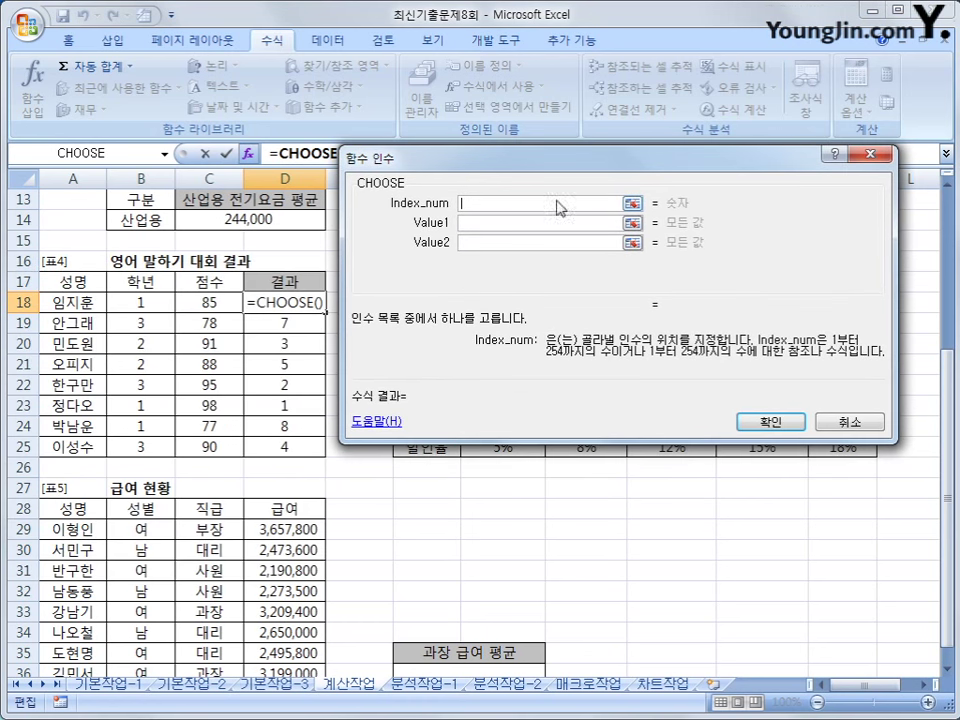
key(ctrl+v)
Set the CHOOSE arguments Value1 to Value4 to 대상, 금상, 은상 and 동상
click(479, 223)
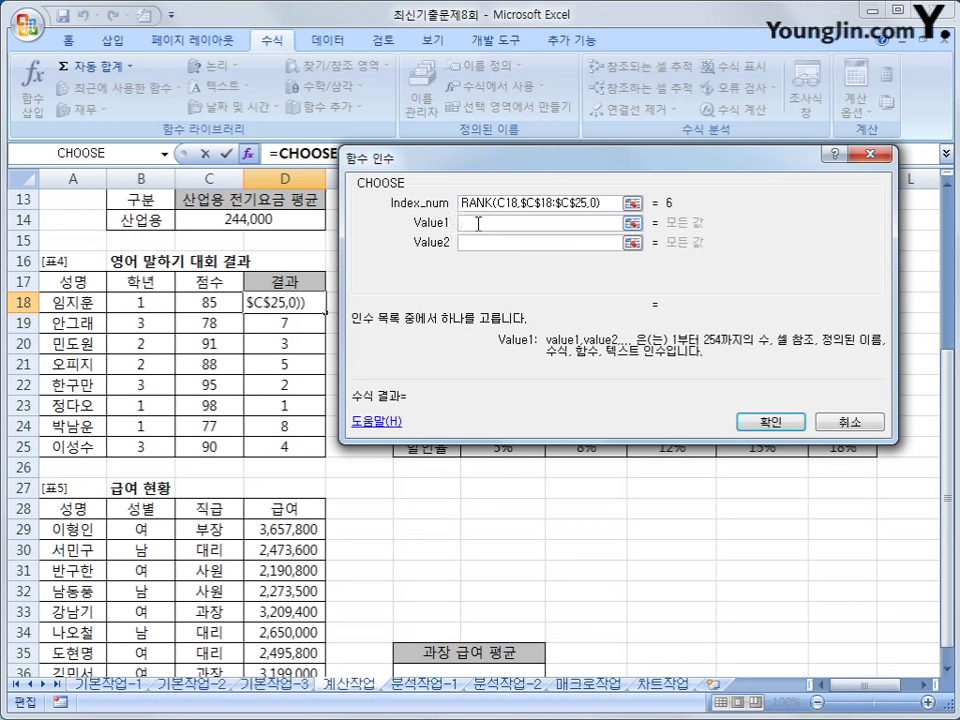
text(ea)
key(BackSpace)
key(BackSpace)
text(대상)
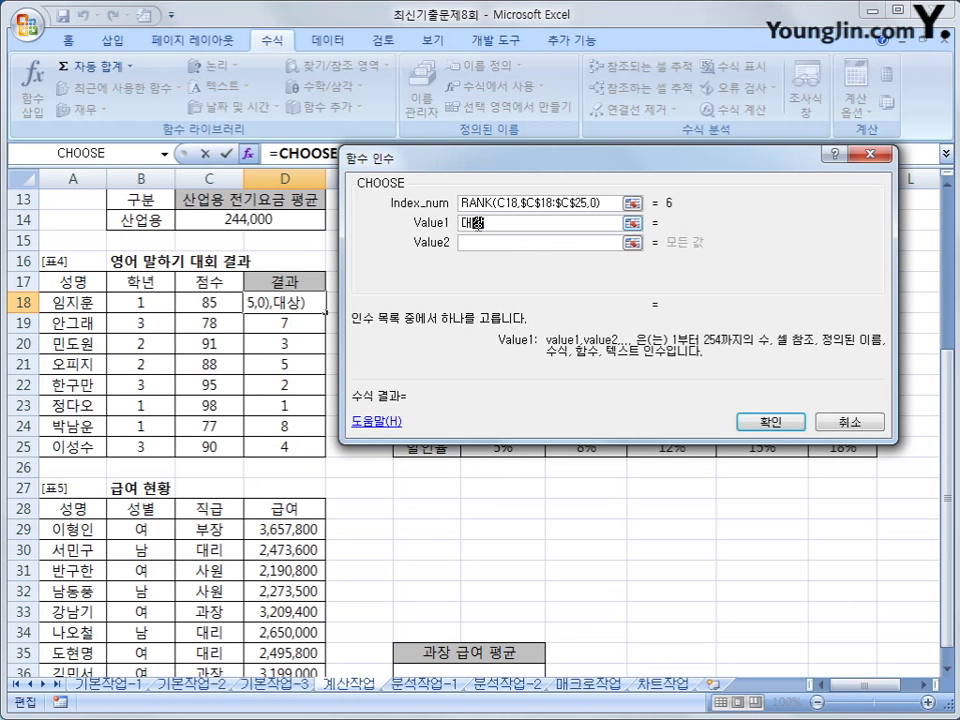
key(Tab)
text(금상)
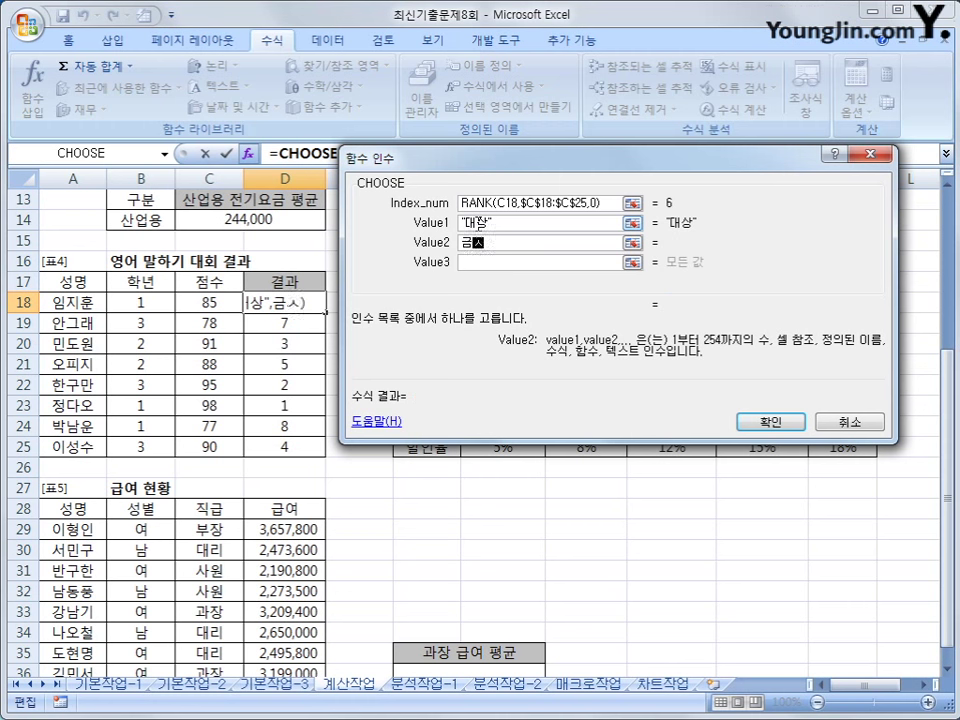
key(Tab)
text(은사)
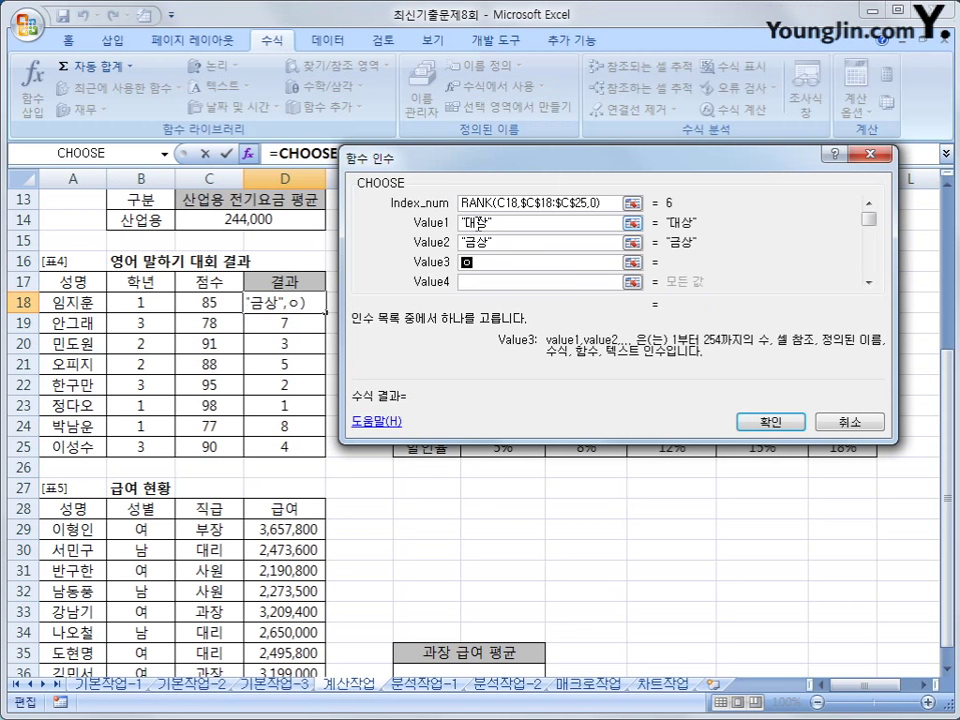
key(Tab)
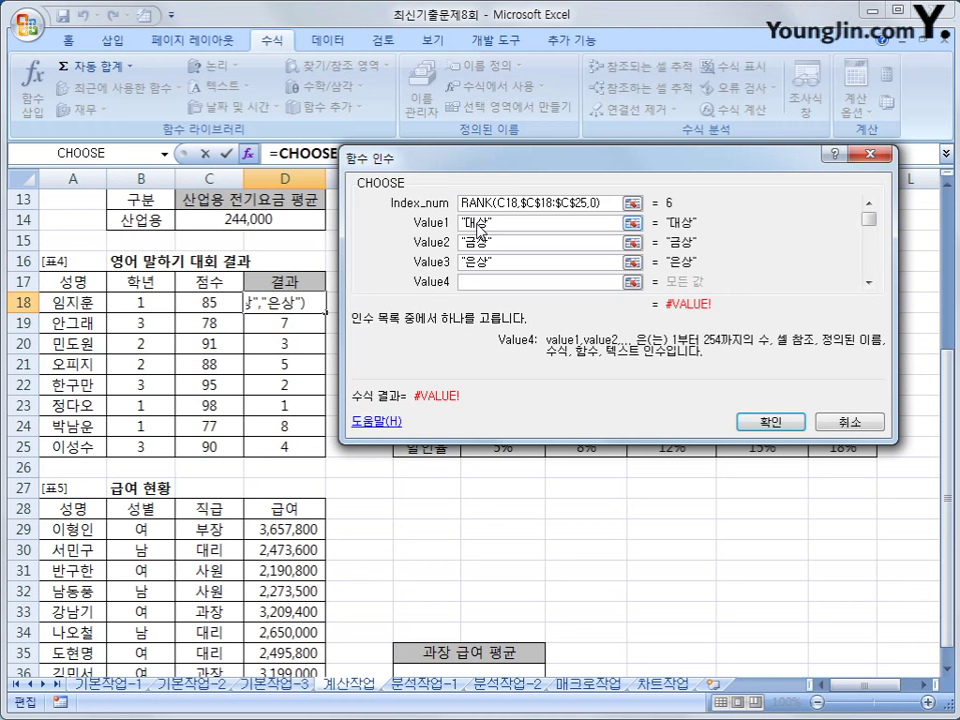
text(동사ㅇ)
key(Tab)
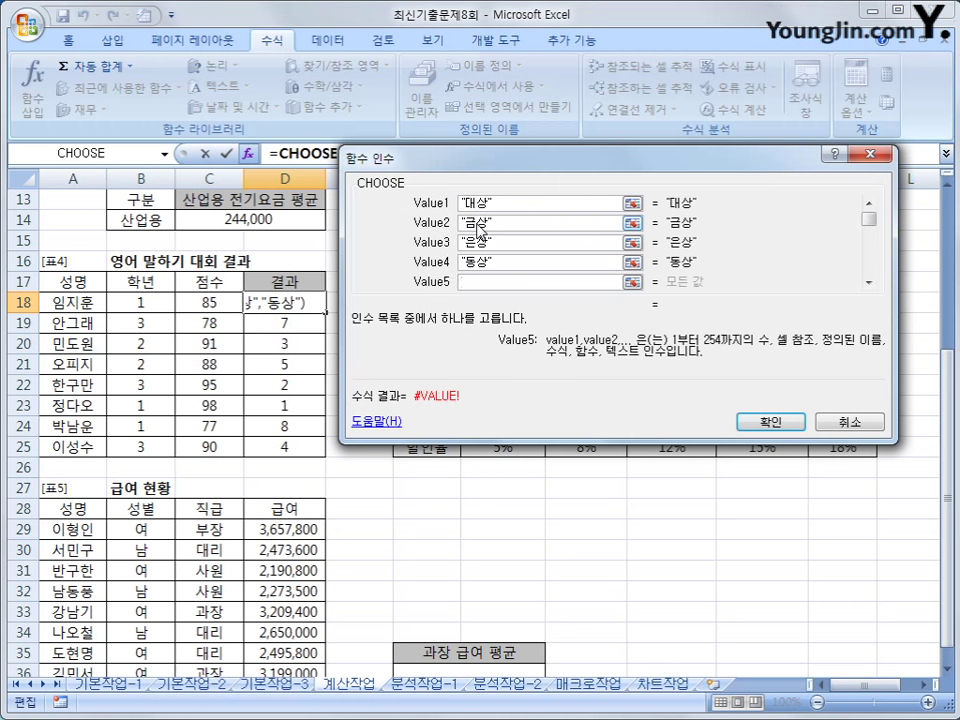
Set Value5 through Value8 to empty strings ("") and fill the finished CHOOSE formula down to D25
text("")
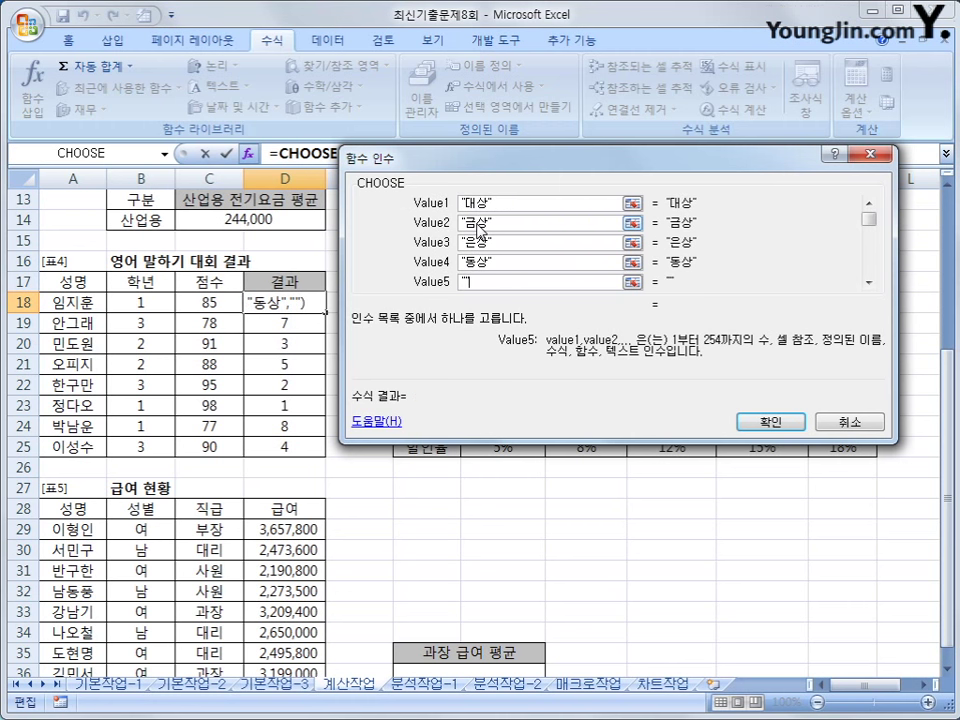
key(Tab)
text("")
key(Tab)
text("")
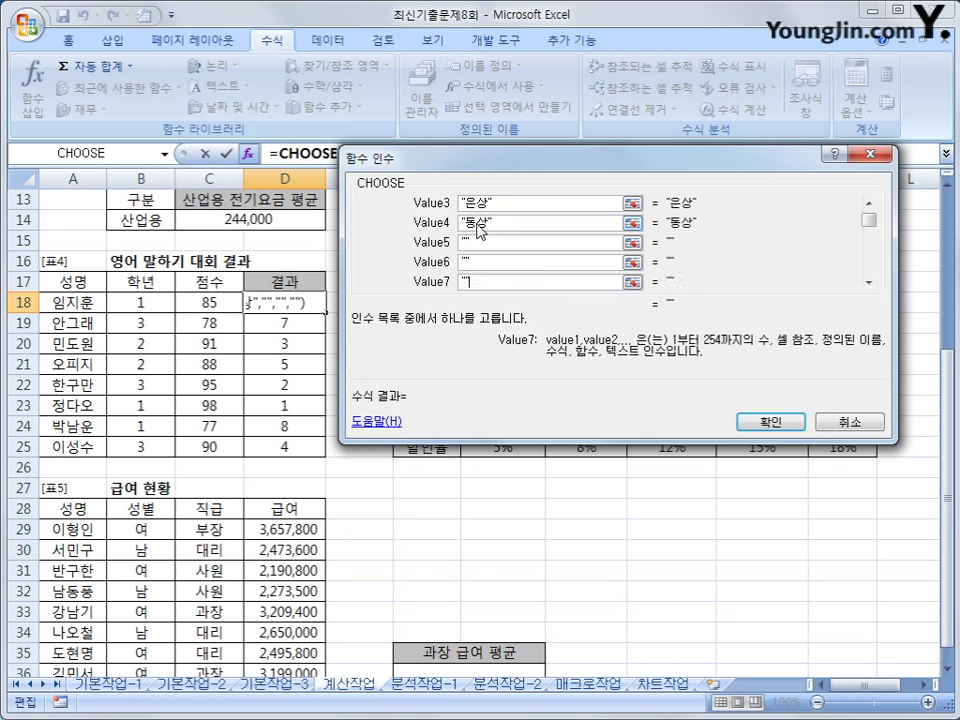
key(Tab)
text("")
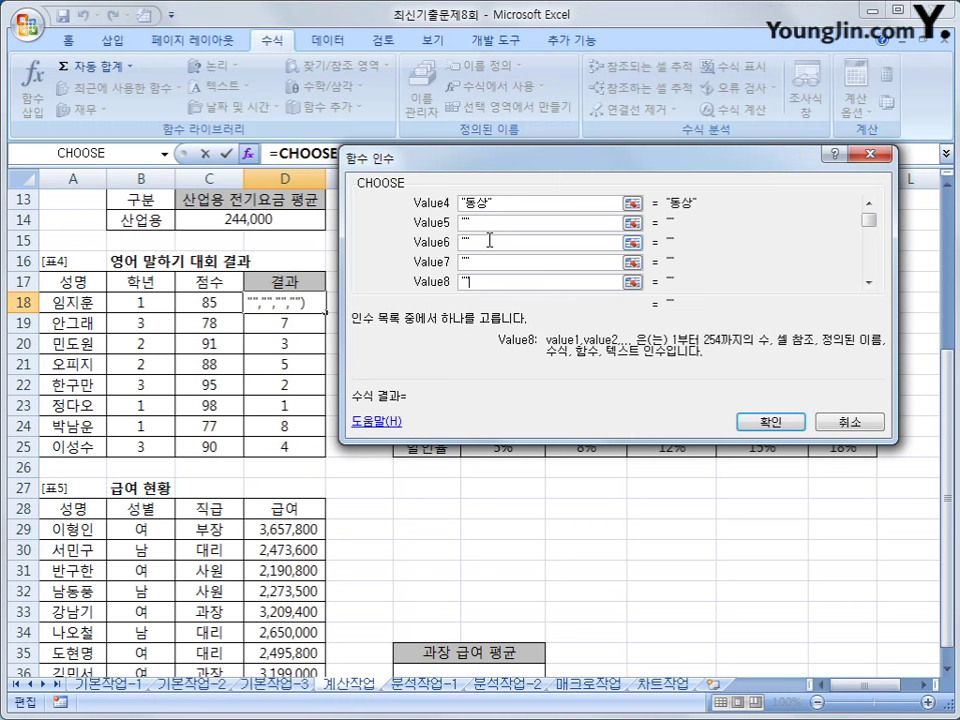
click(786, 419)
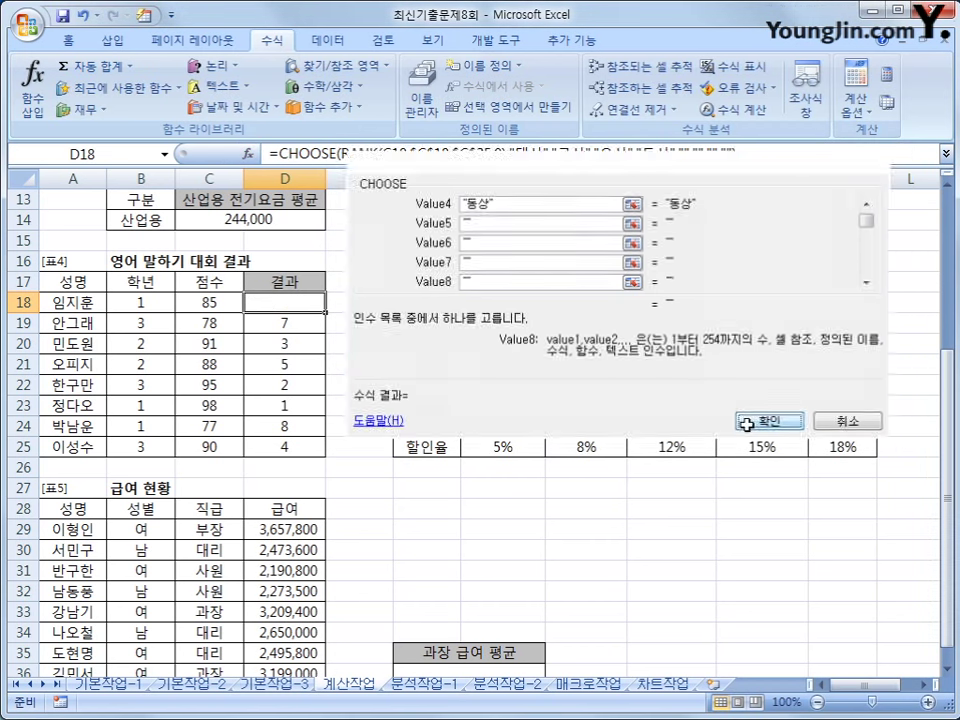
drag(325, 312, 313, 452)
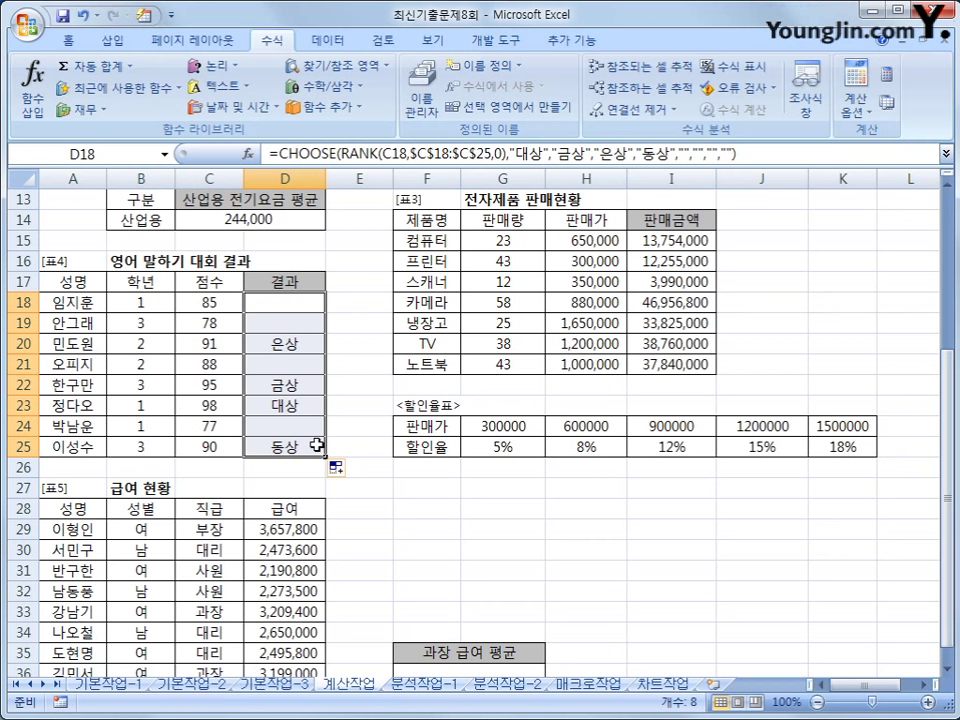
In the 과장 급여 평균 cell F36 of 표5, start a SUMIF formula with C29:C36 as the range
scroll(316, 440, down, 3)
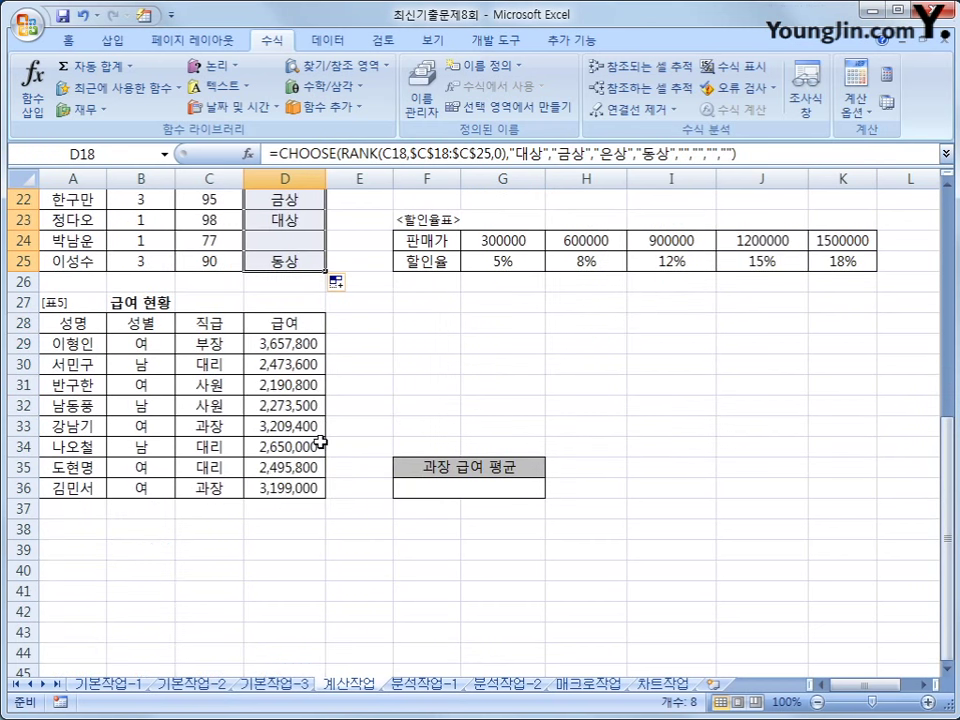
click(418, 488)
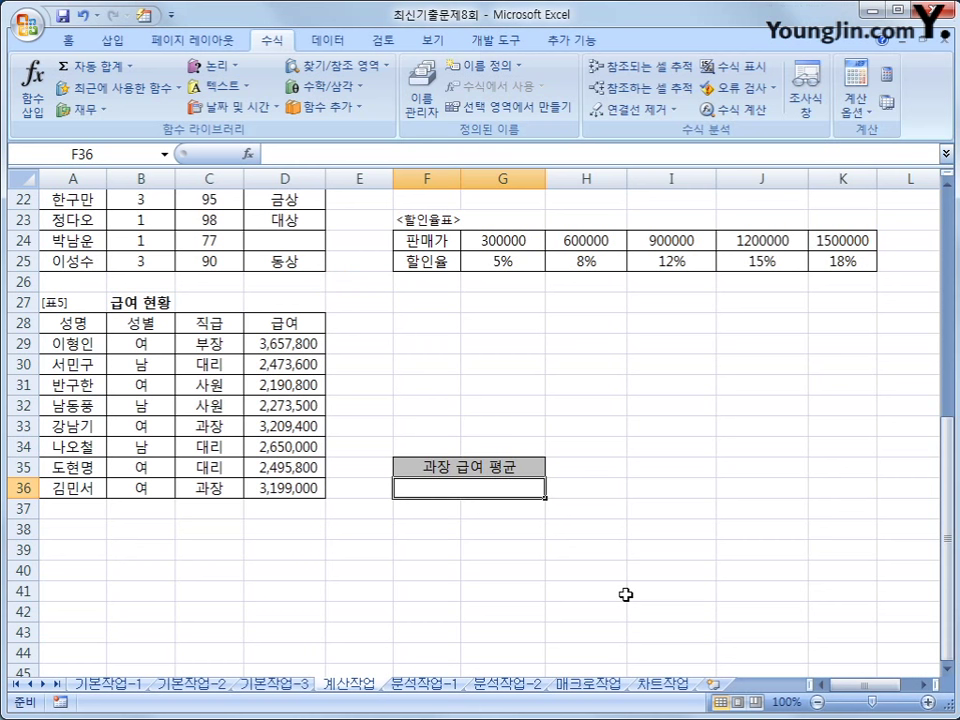
text(=녀)
key(BackSpace)
key(BackSpace)
key(Hangul)
text(sumif()
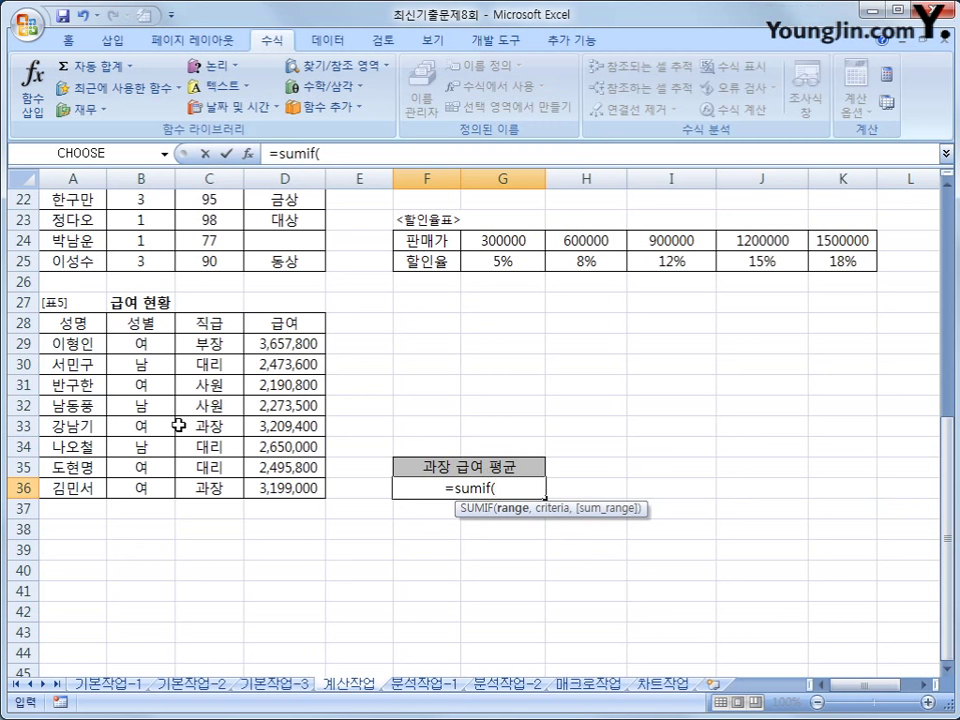
click(208, 344)
drag(208, 344, 210, 491)
text(,)
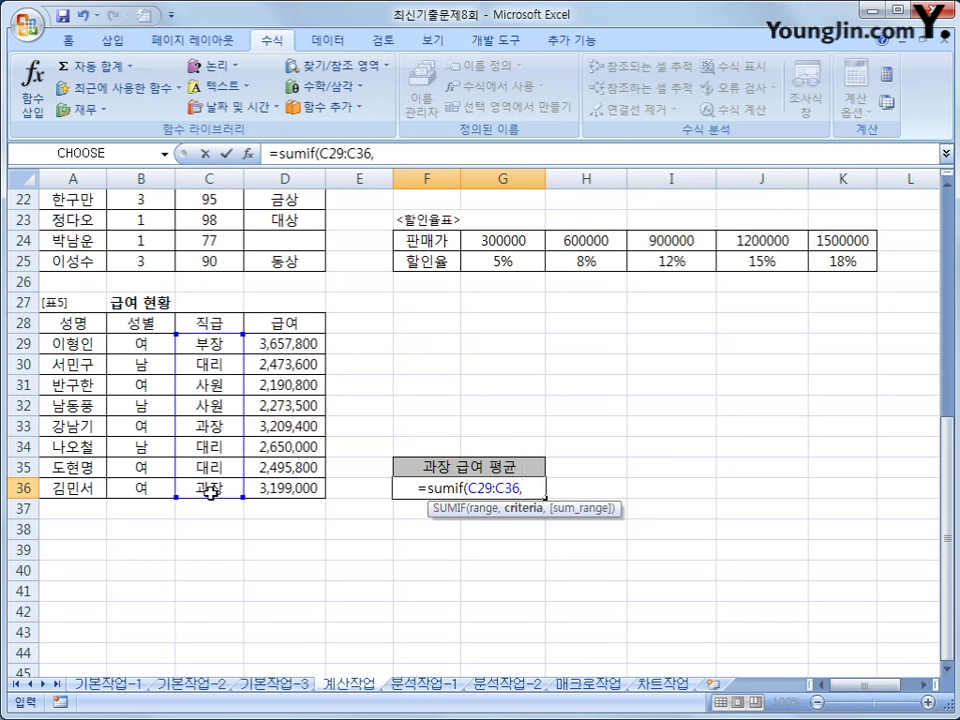
Complete the F36 SUMIF formula with the criteria "과장" and the sum range D29:D36
text("rhk)
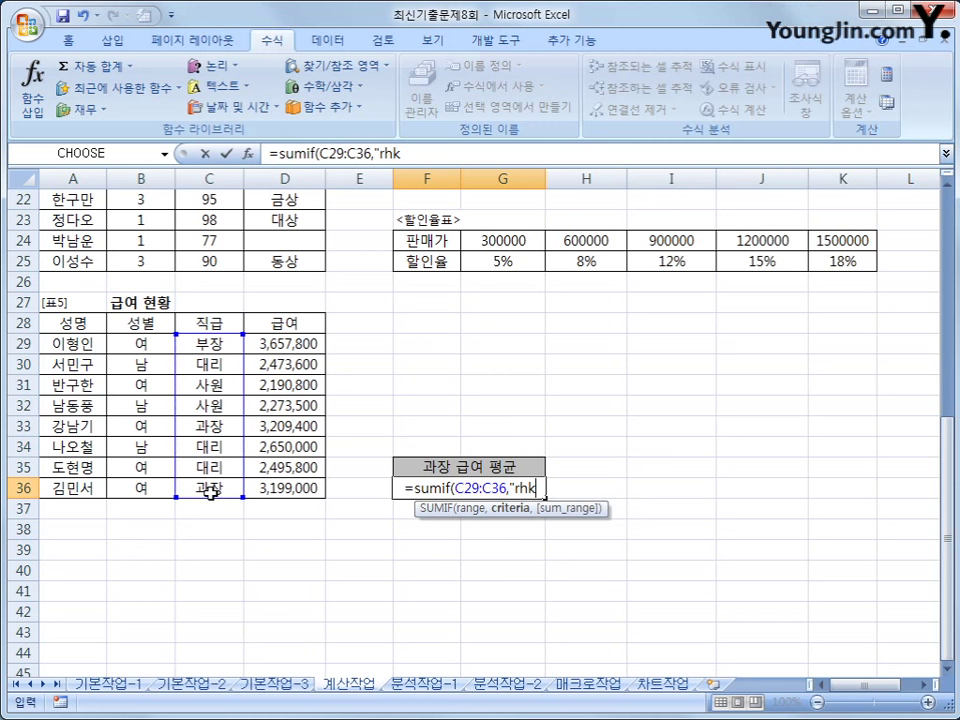
key(BackSpace)
key(BackSpace)
key(BackSpace)
text(과장")
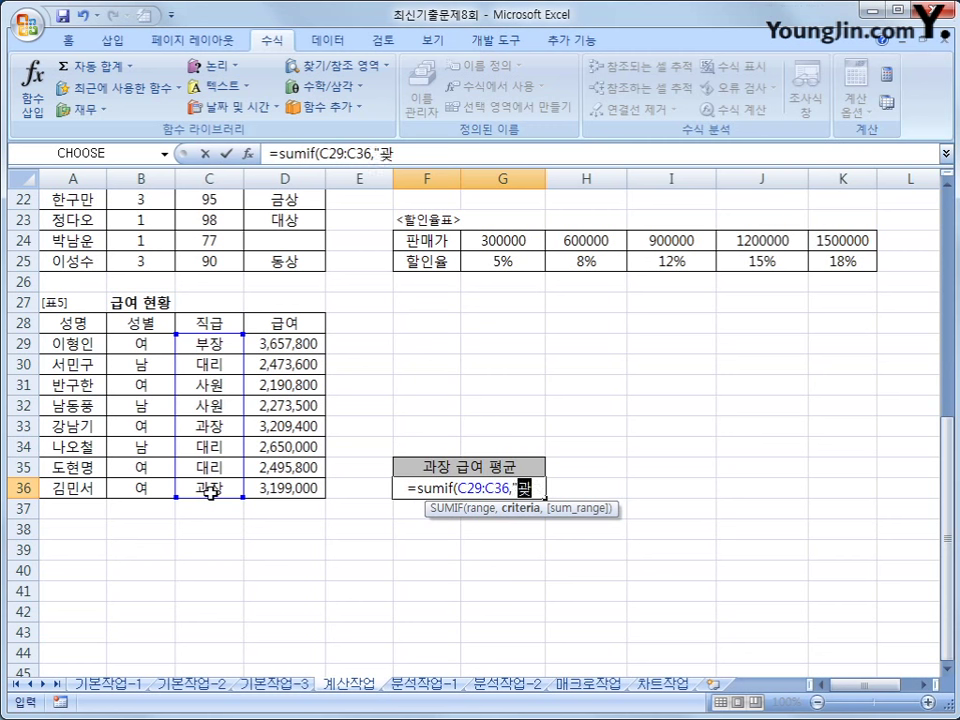
text(,)
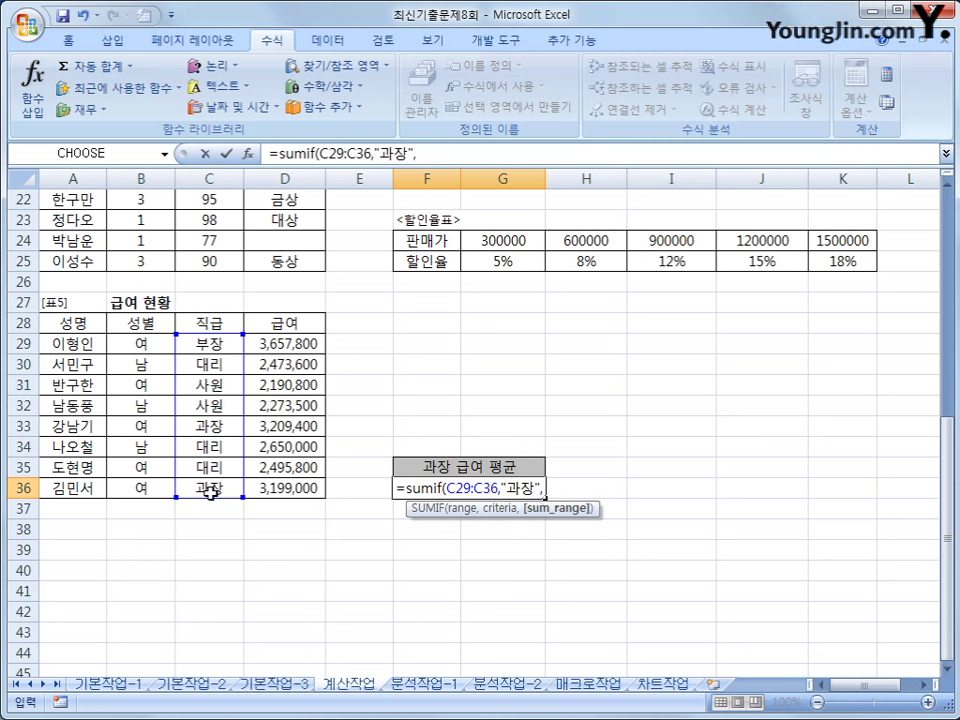
drag(284, 343, 290, 487)
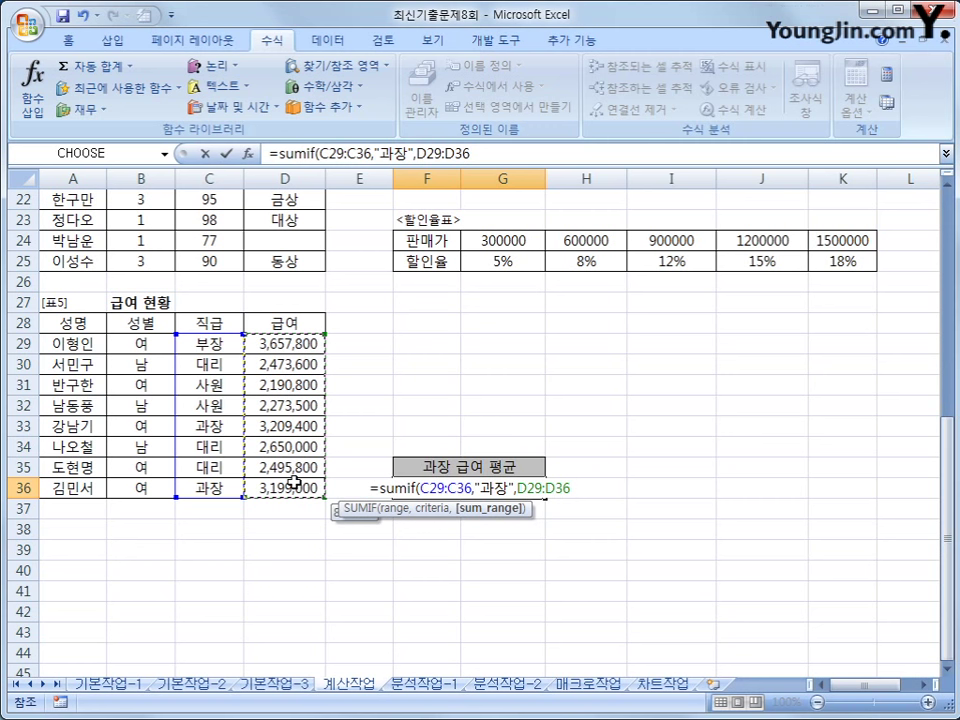
text())
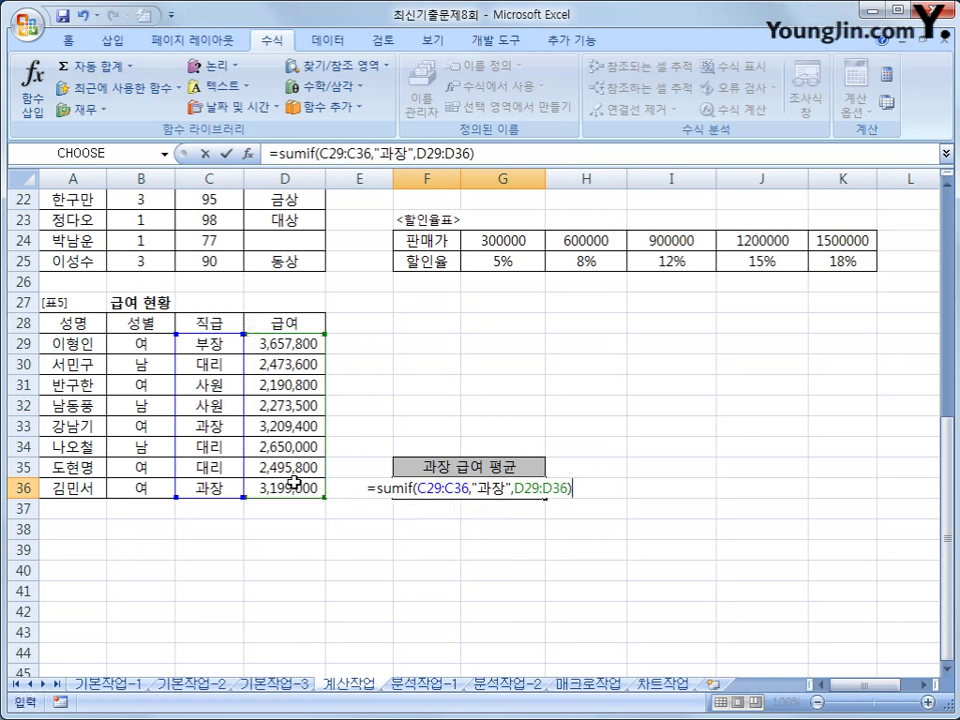
key(Return)
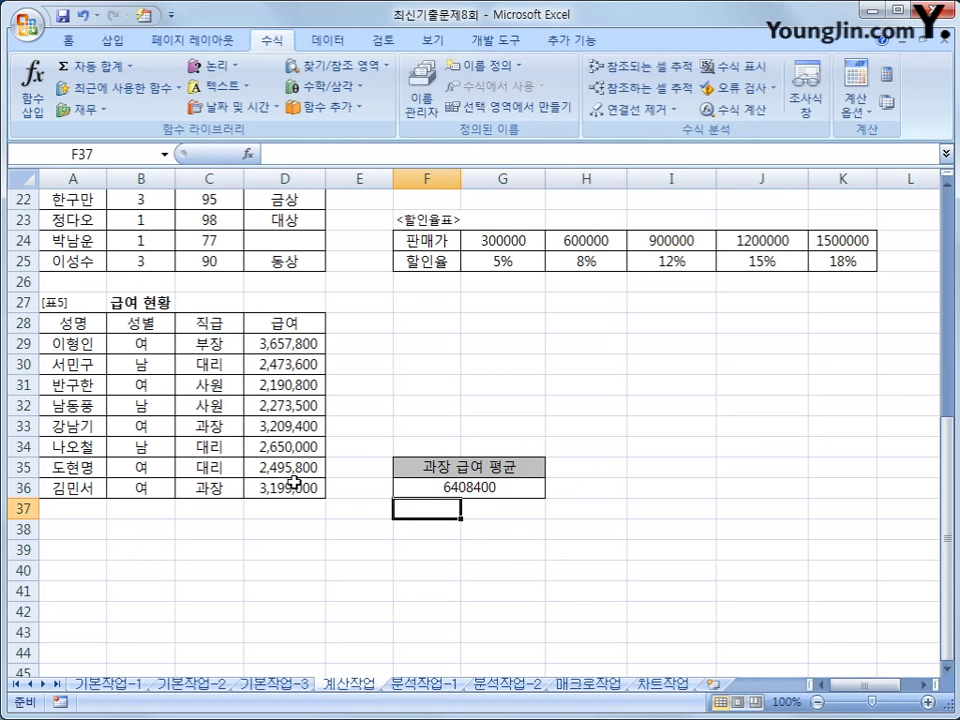
Extend the F36 formula with a division by COUNTIF, using C29:C36 as its range
click(478, 490)
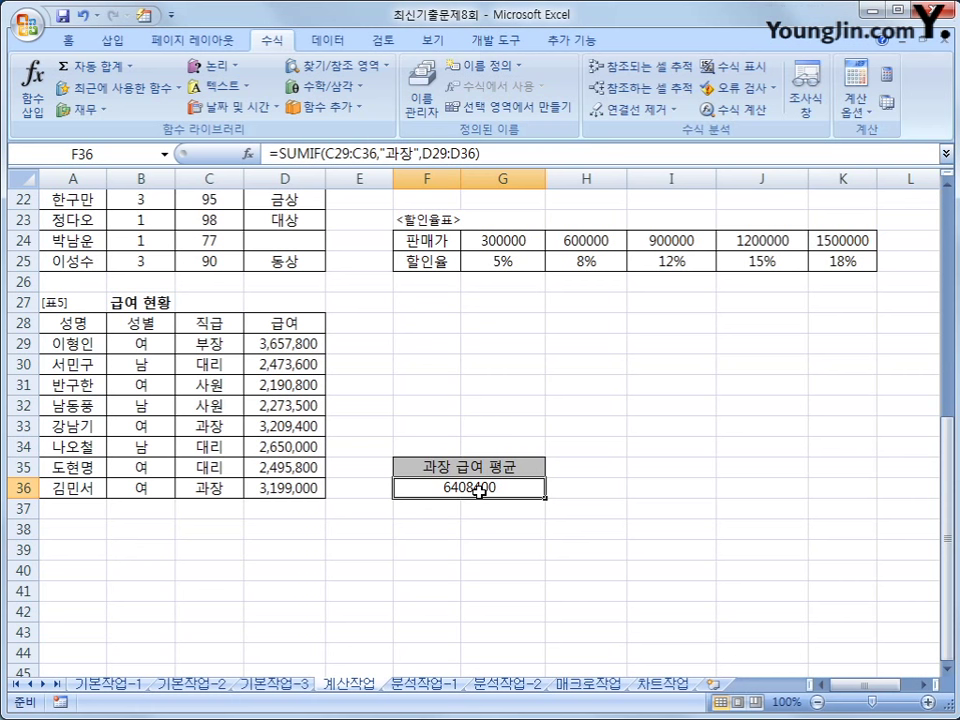
click(484, 152)
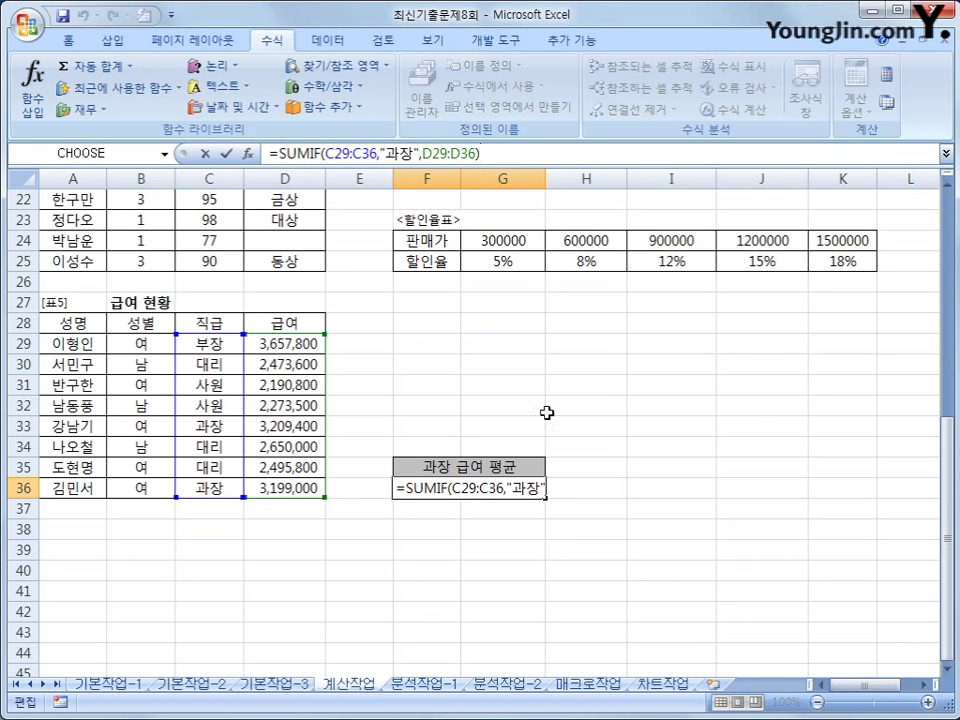
text(/)
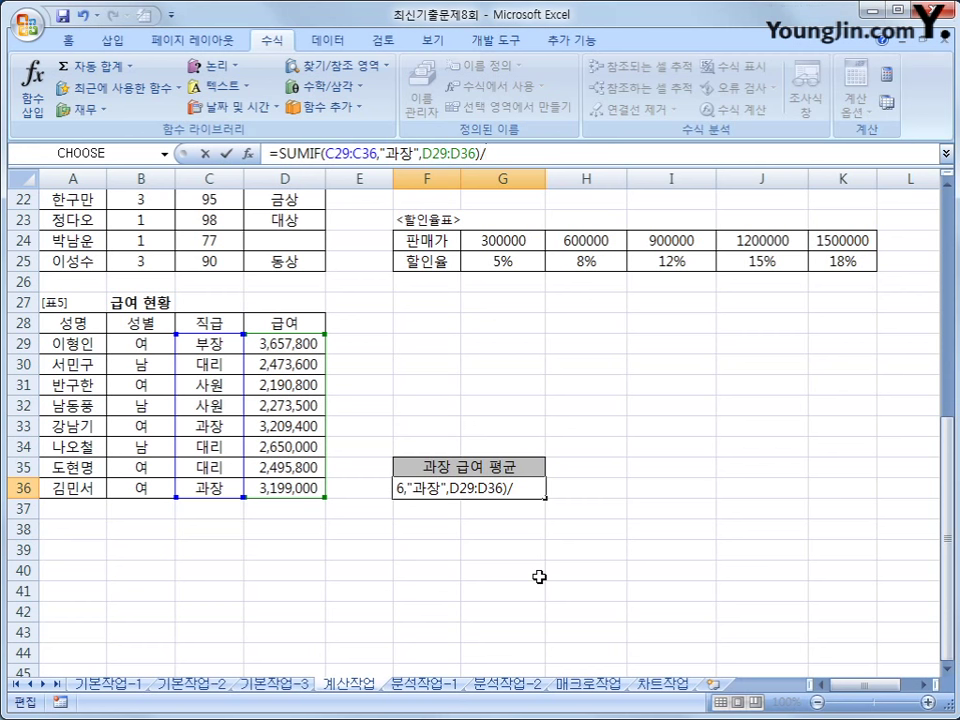
text(ㅊ)
key(BackSpace)
key(Hangul)
text(co)
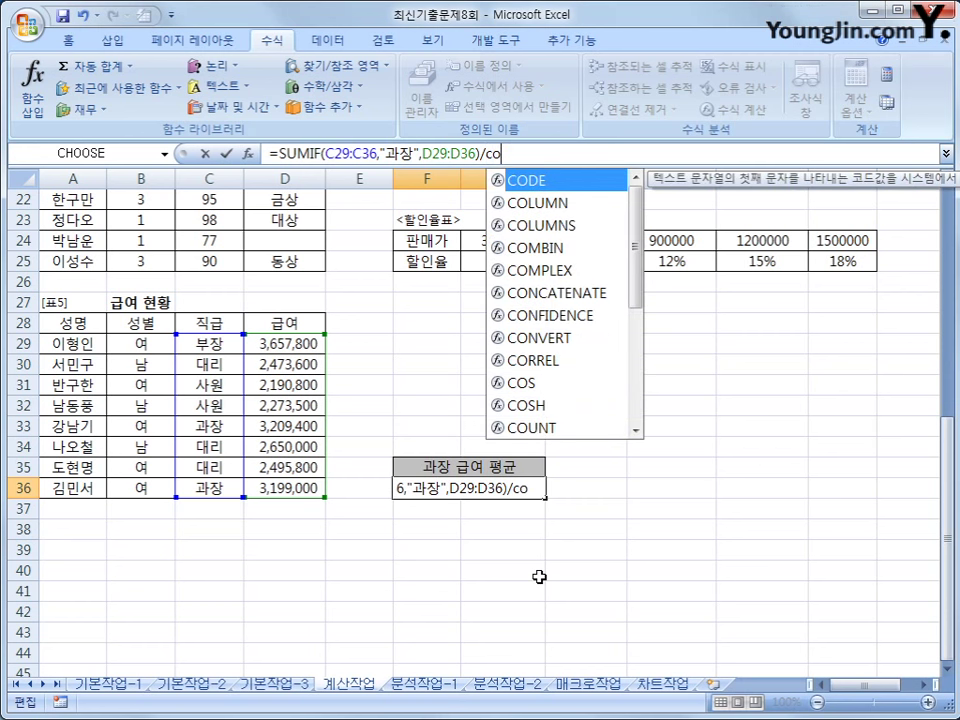
text(untif()
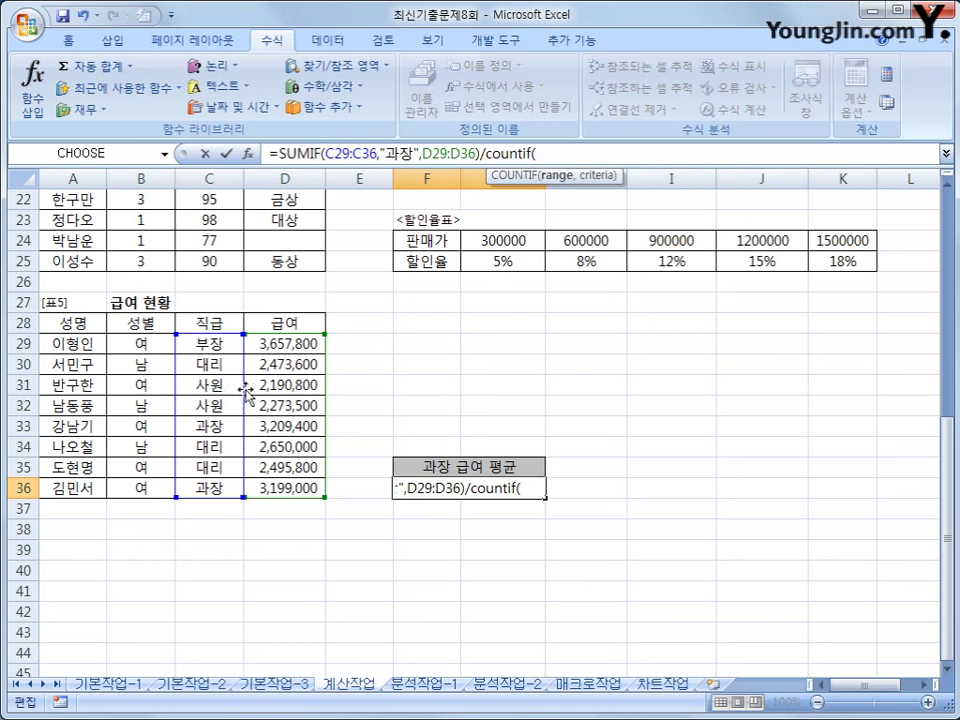
drag(198, 340, 199, 484)
text(,)
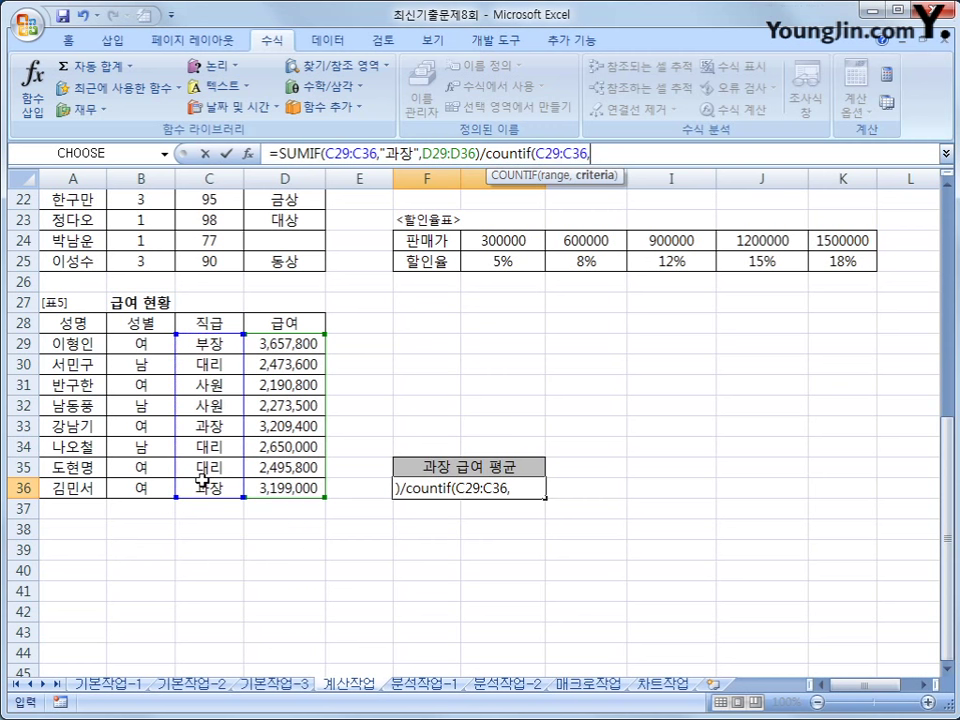
Finish the COUNTIF part of the F36 formula with the criteria "과장" and enter it
text("rhk)
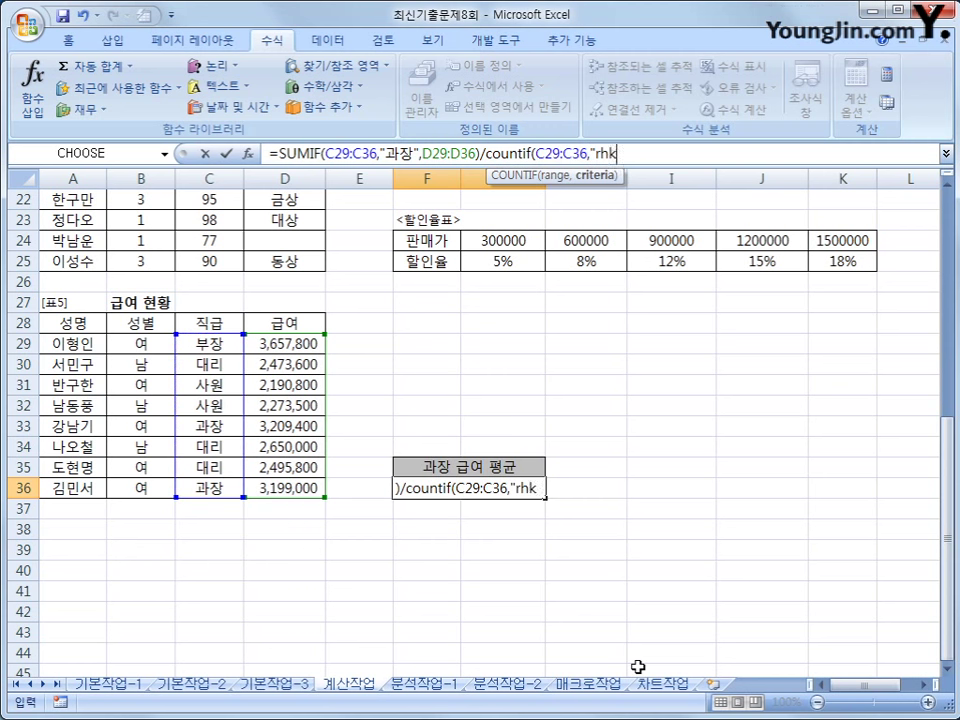
key(BackSpace)
key(BackSpace)
key(BackSpace)
text(과장")
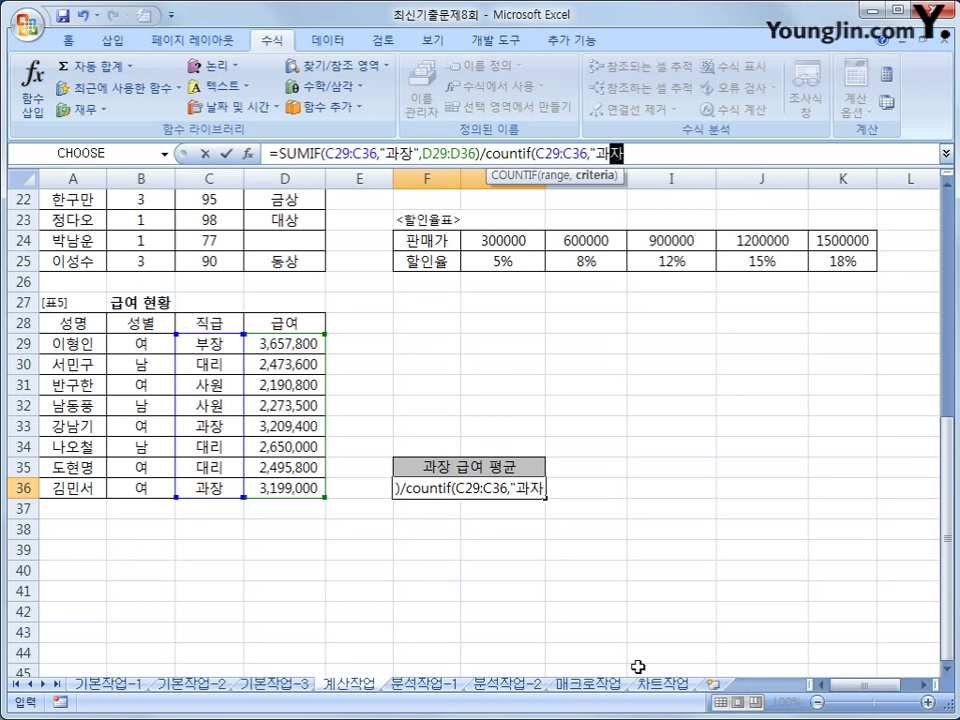
key(Return)
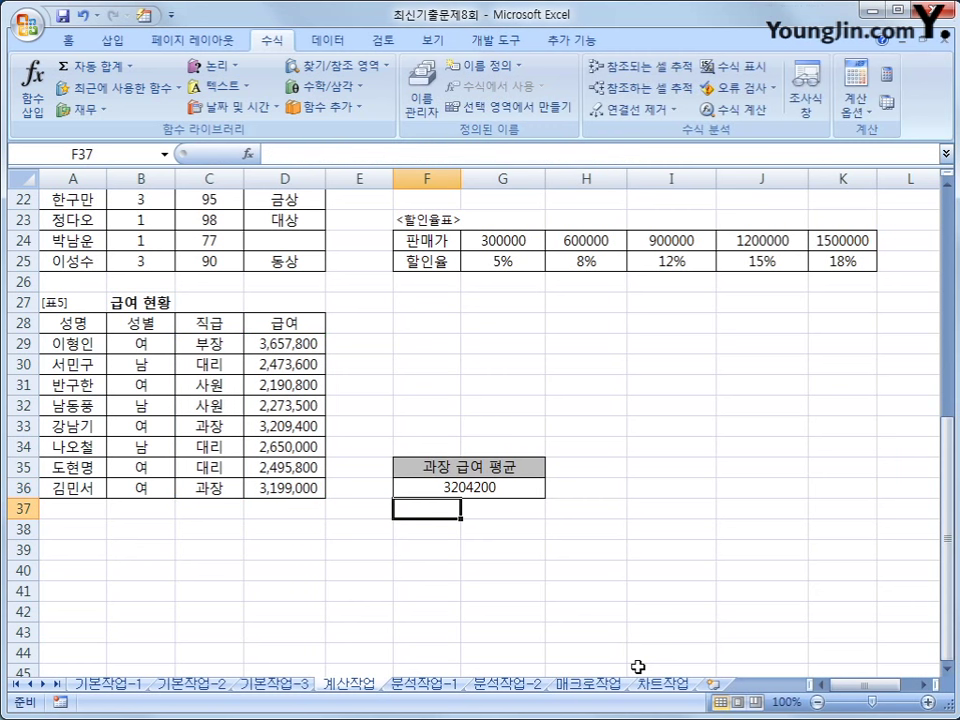
key(Up)
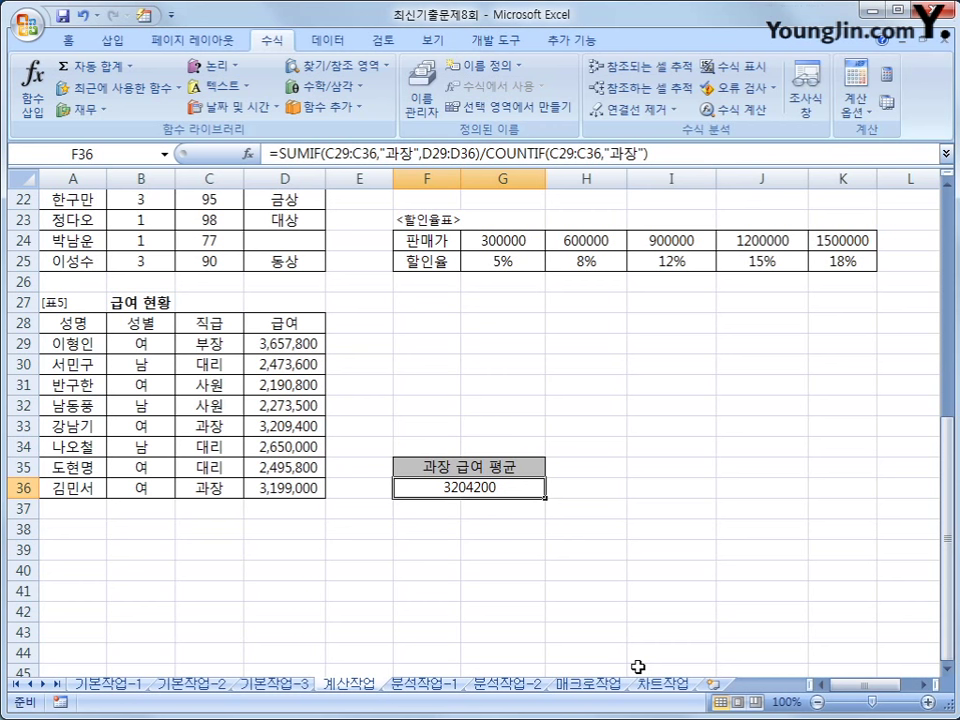
Wrap the F36 average formula in ROUNDUP with -3 as the number of digits and enter it
click(279, 150)
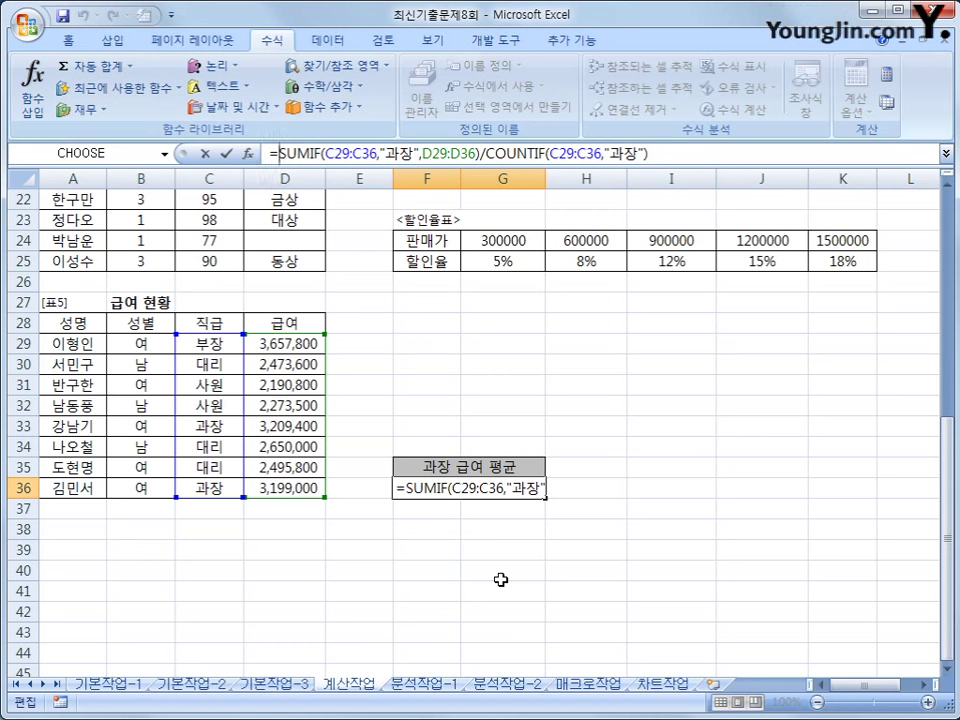
text(ㄱ)
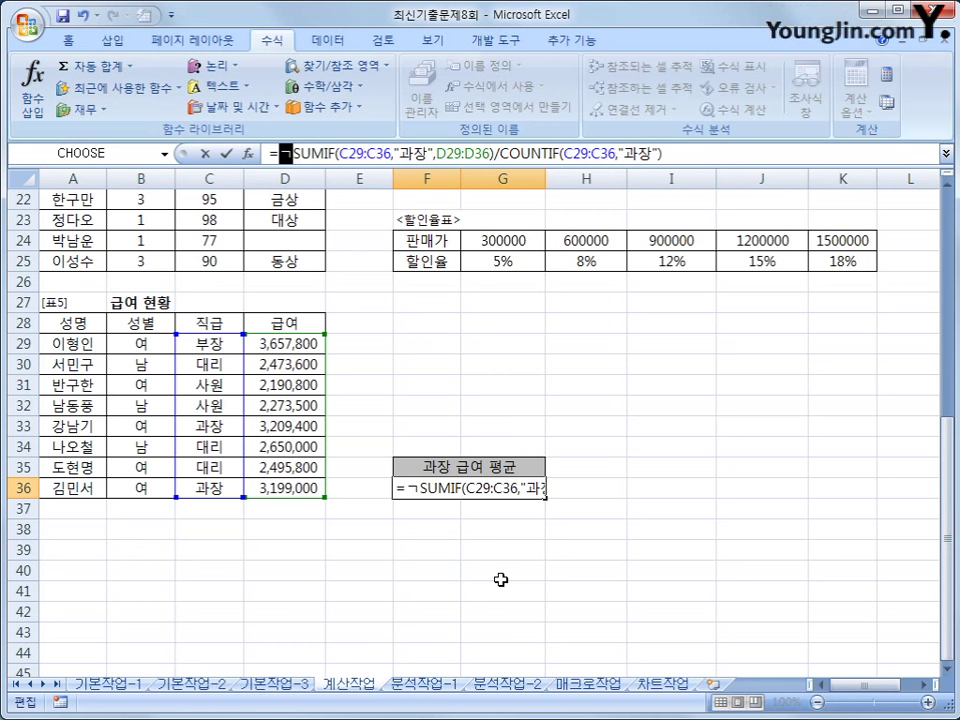
key(BackSpace)
text(roundu)
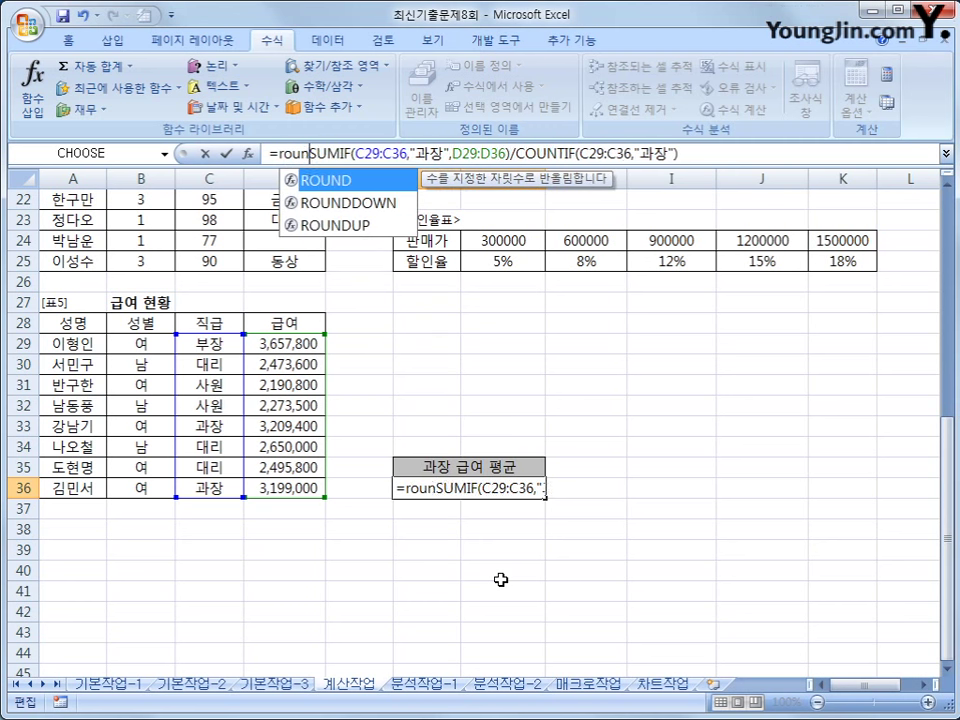
text(p)
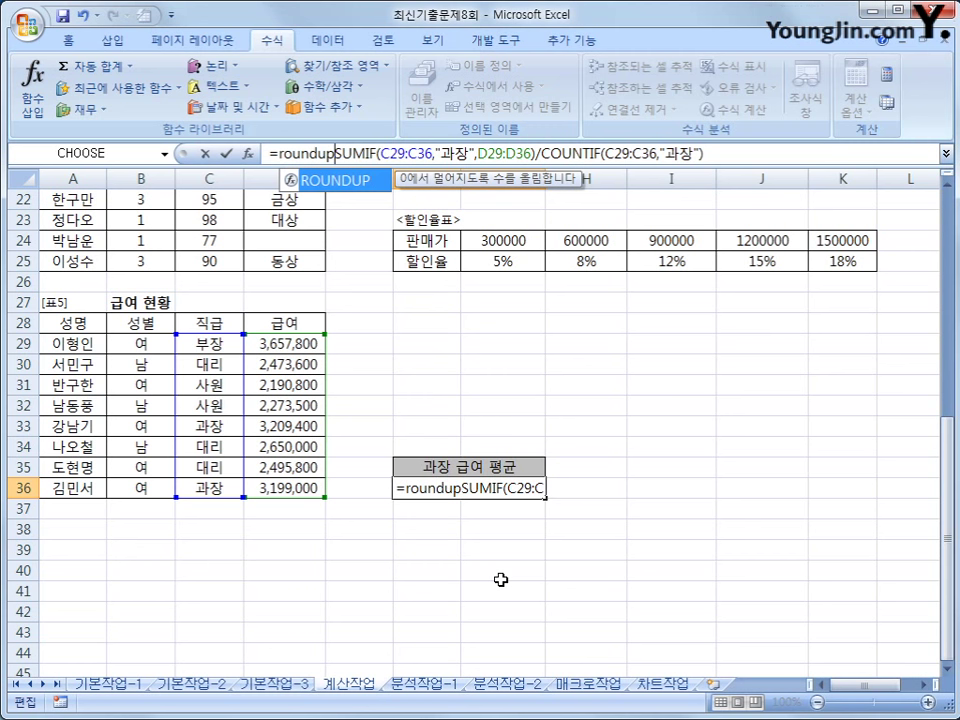
key(Tab)
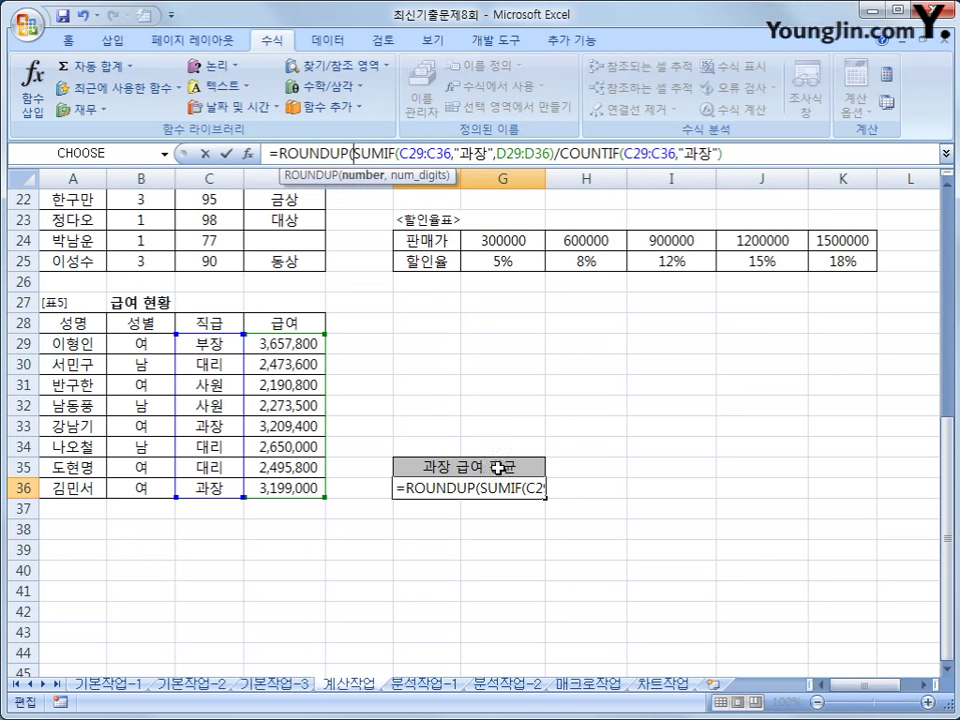
click(741, 156)
text(,)
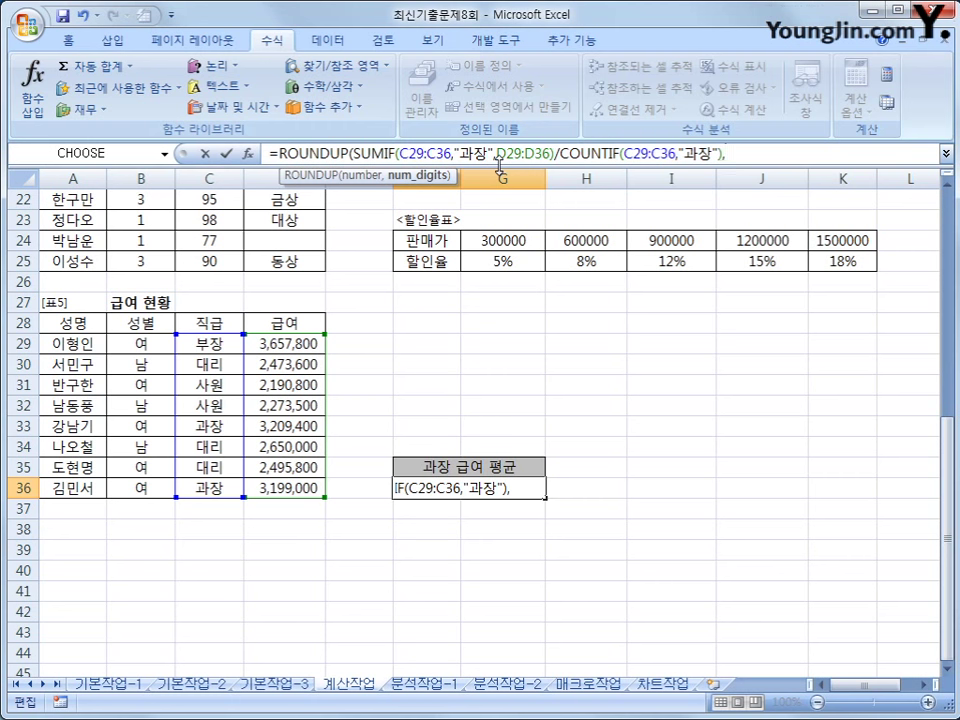
text(-3))
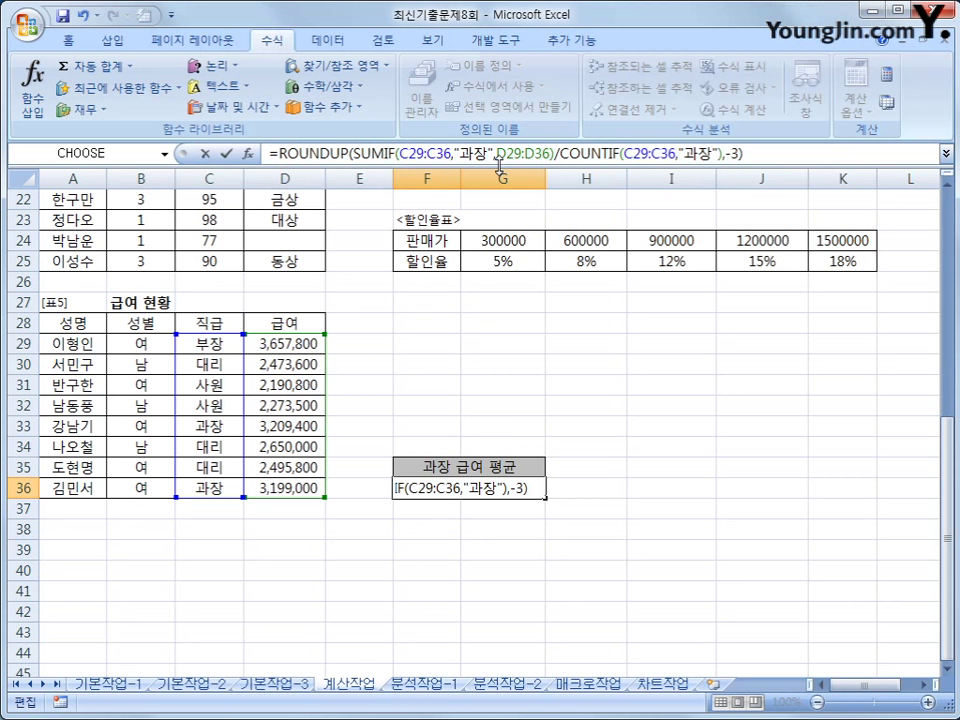
key(Return)
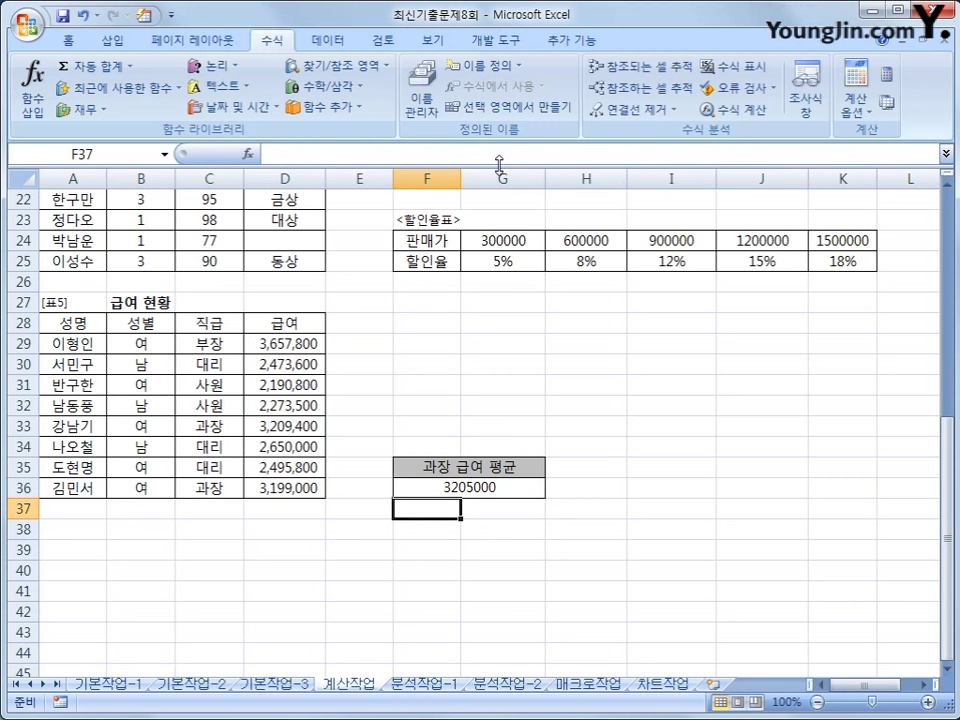
key(Up)
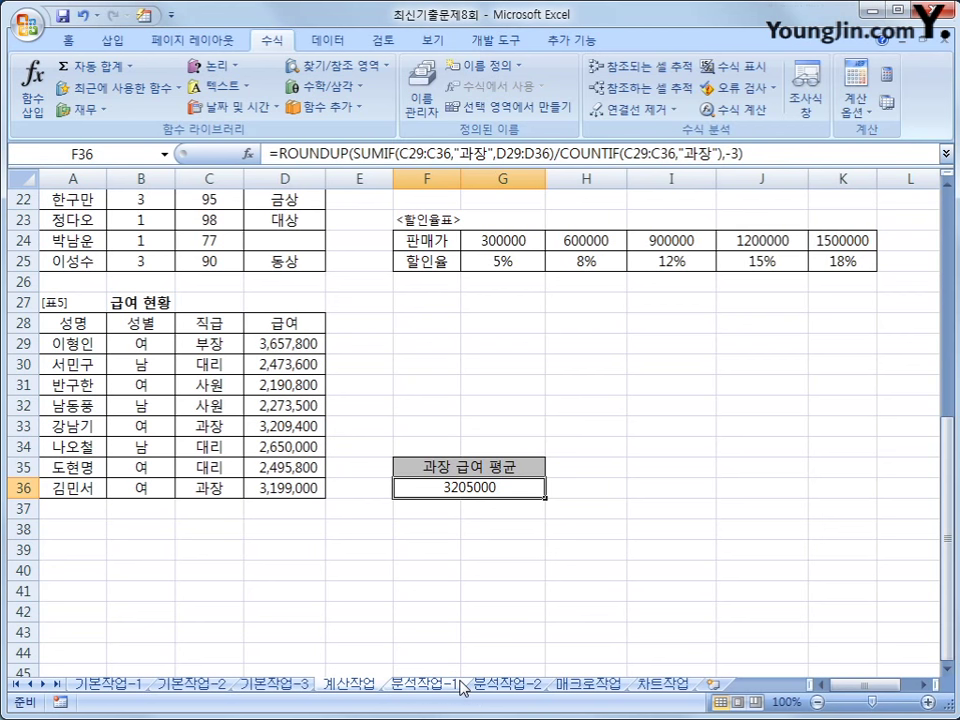
On the 분석작업-1 sheet, sort the 건강검진 결과표 table by 성별 in ascending order
click(425, 684)
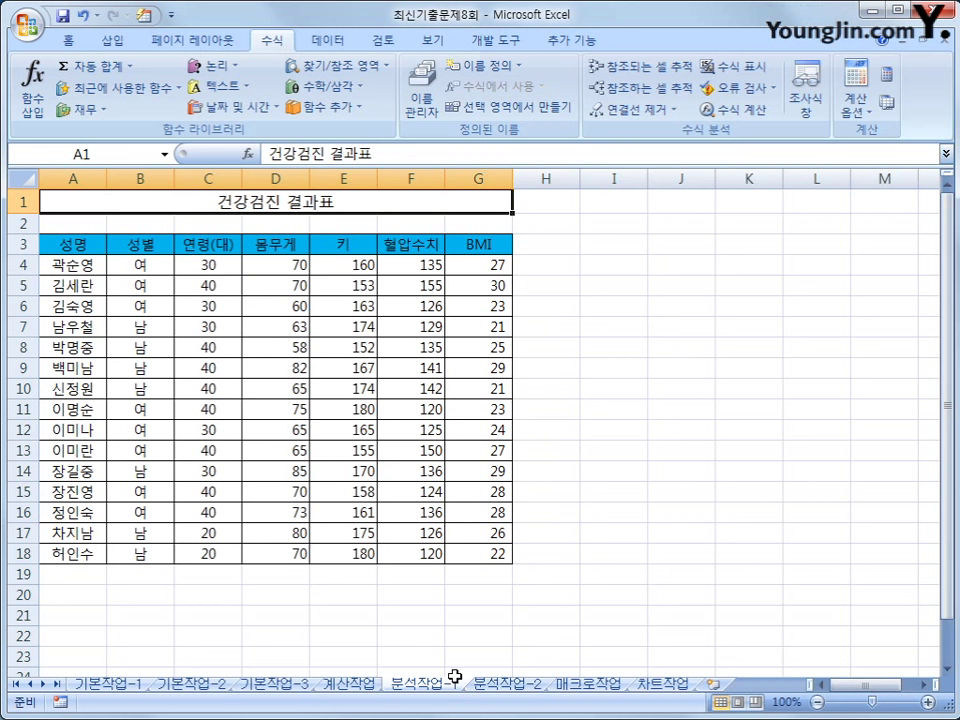
click(182, 367)
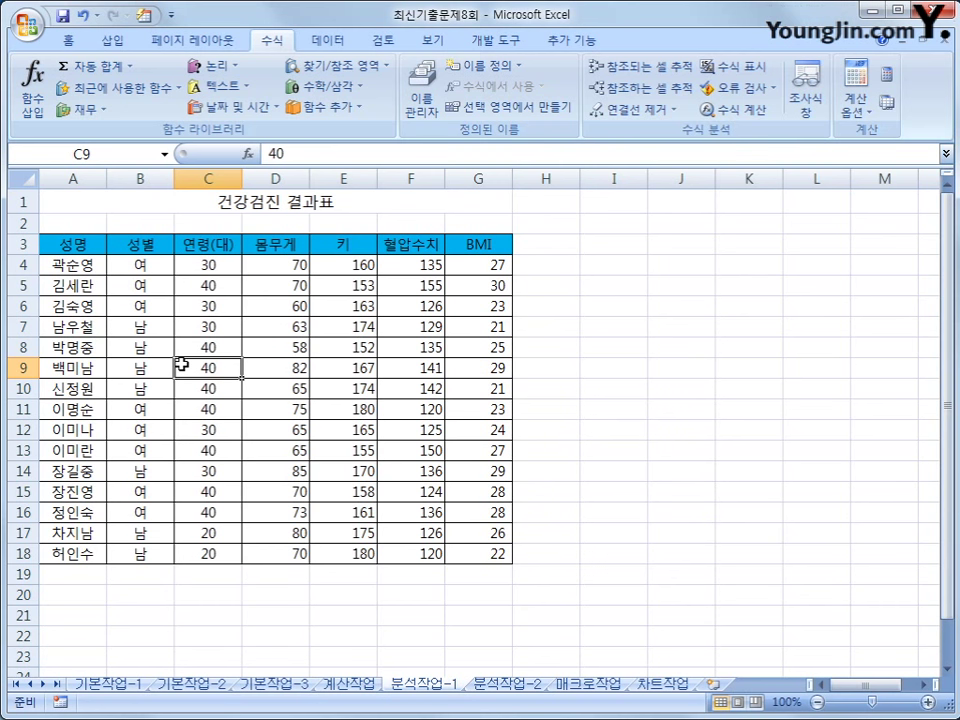
click(145, 246)
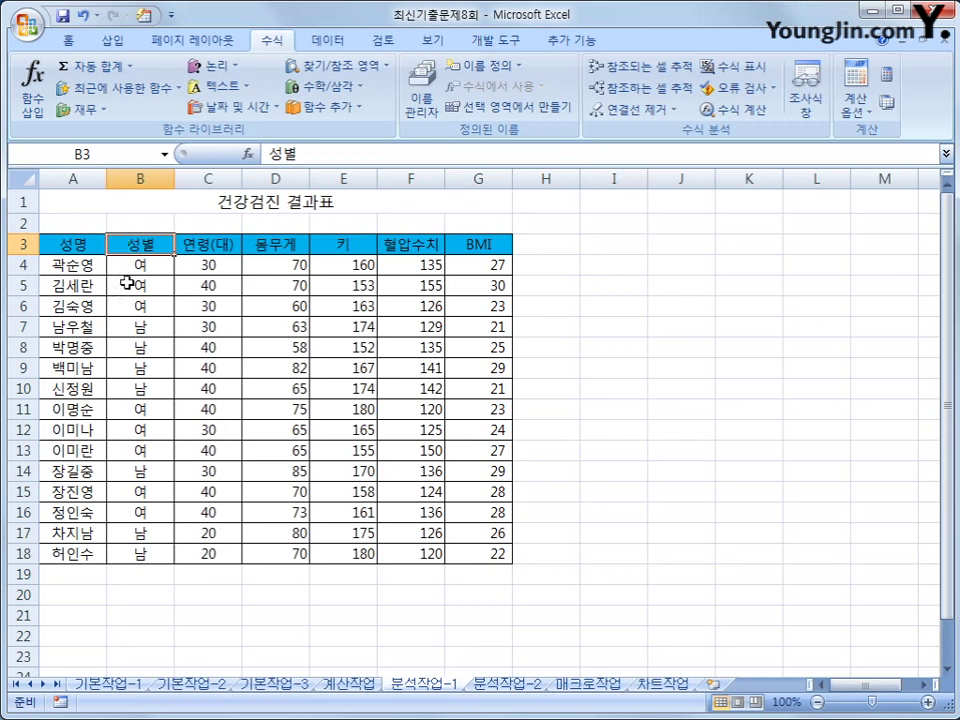
click(131, 281)
click(135, 347)
click(141, 407)
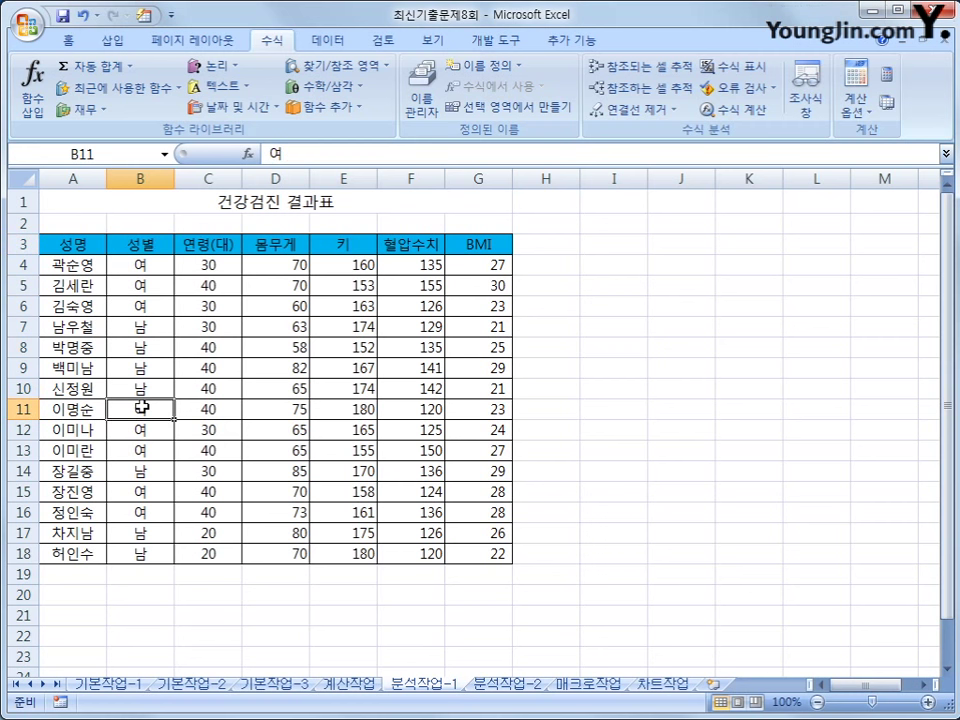
click(325, 40)
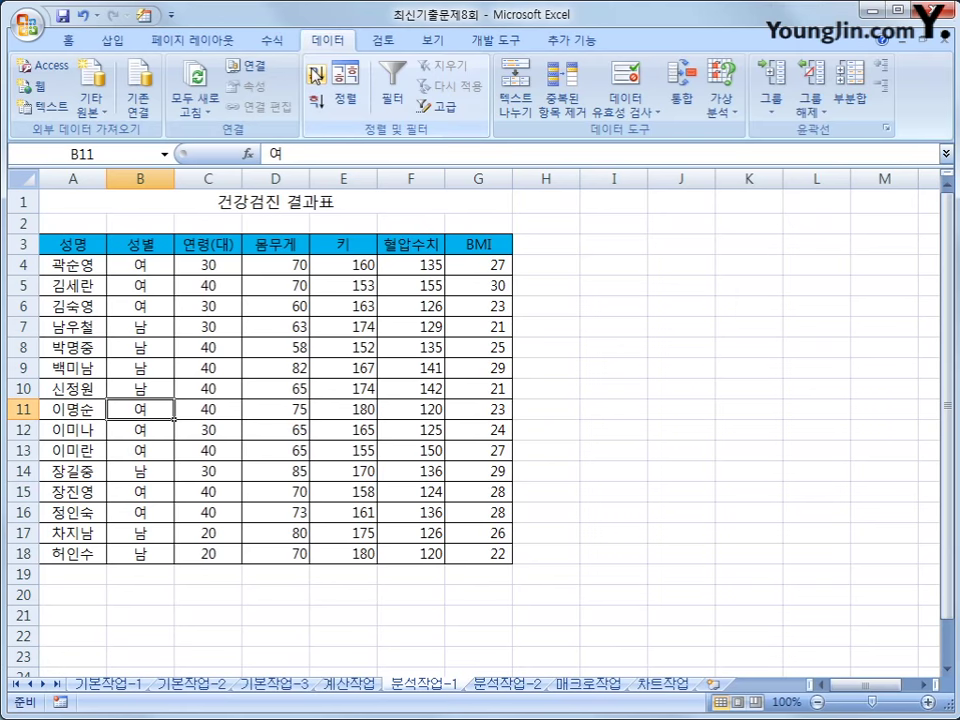
click(316, 74)
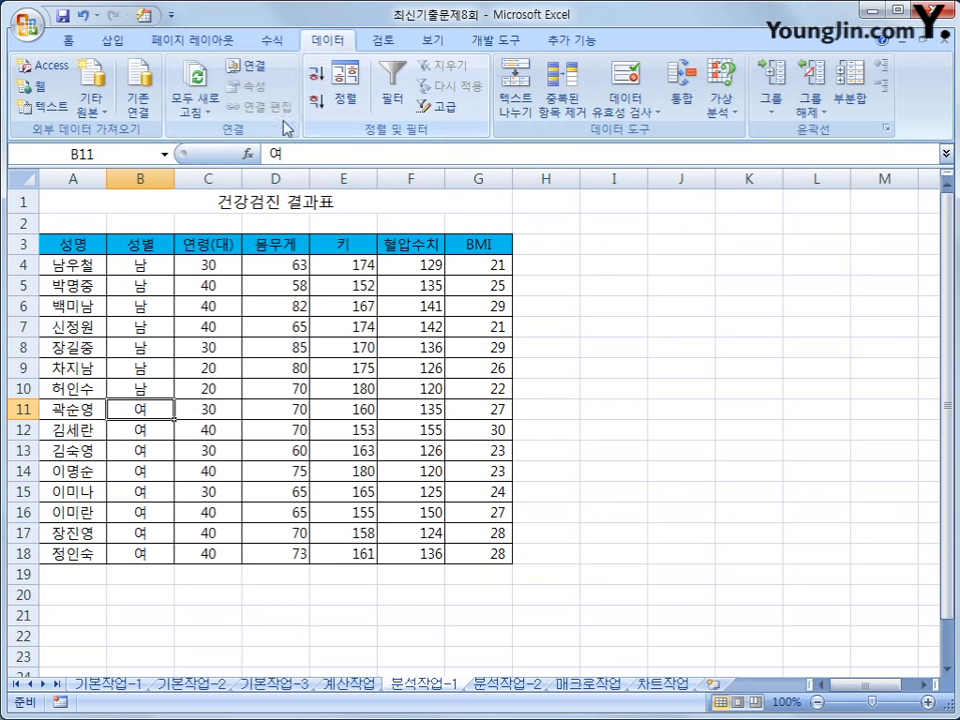
Add subtotals to the 건강검진 결과표 table grouped by 성별, using 평균 for 몸무게 and 키 with BMI deselected
click(851, 88)
drag(620, 281, 717, 232)
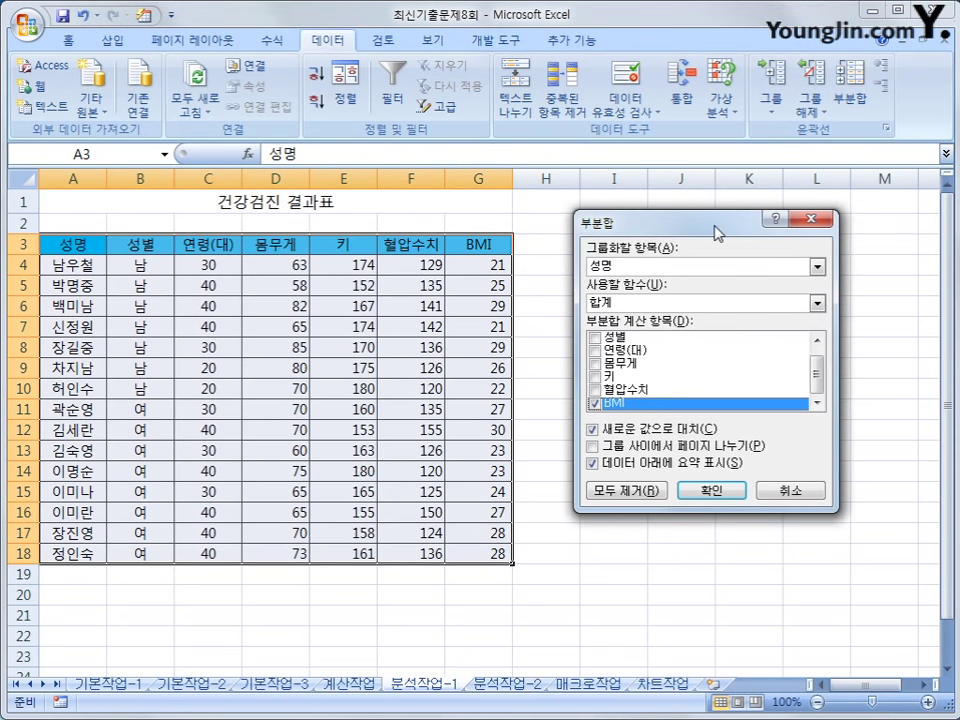
click(673, 268)
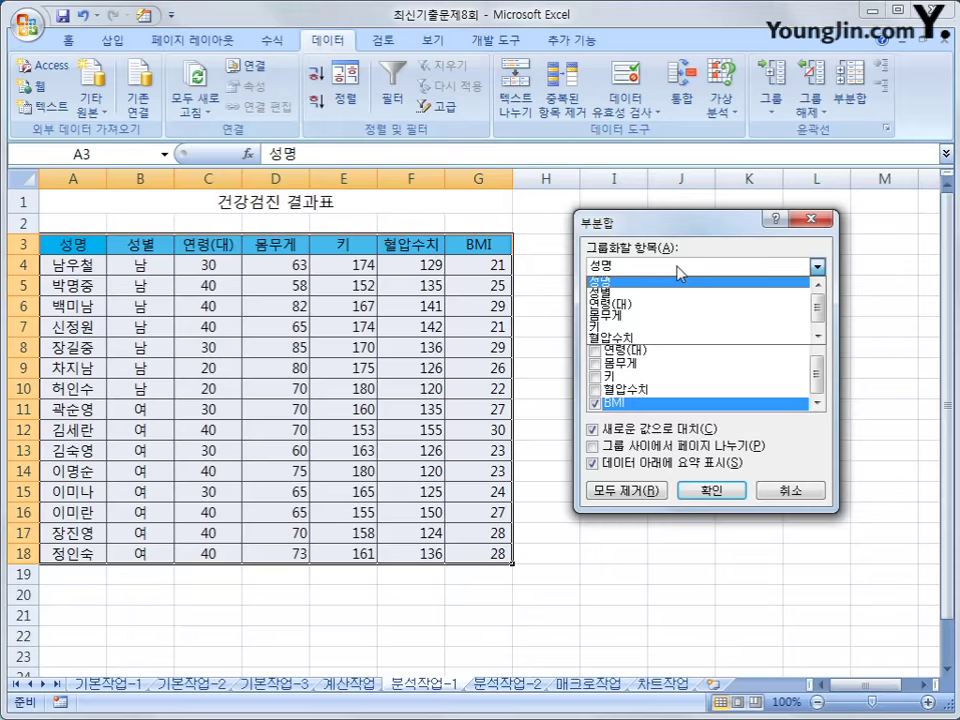
click(679, 294)
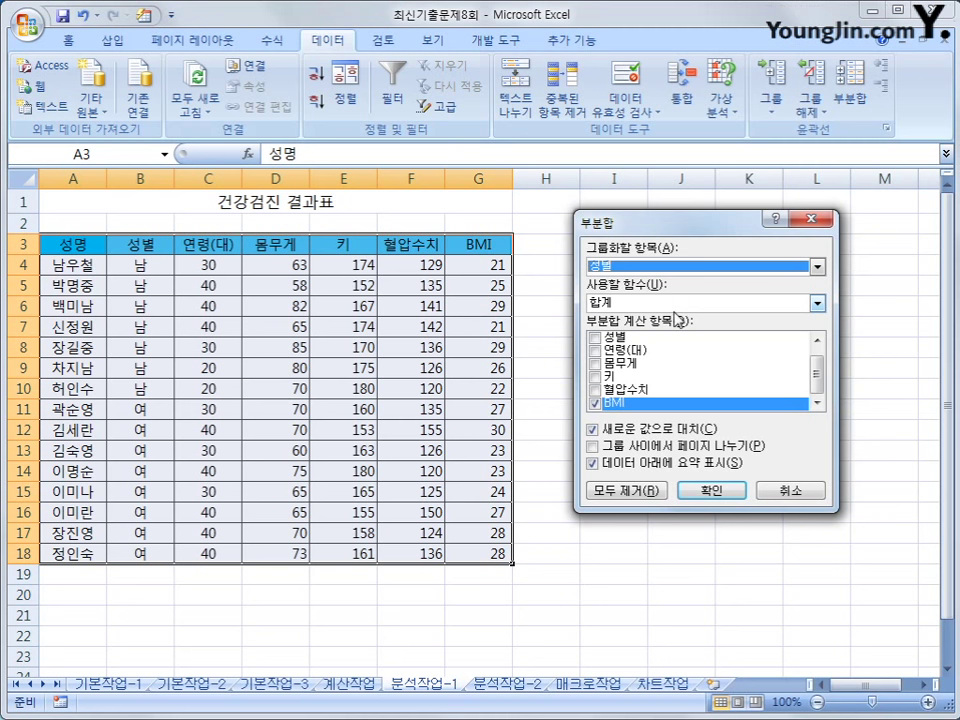
click(678, 302)
click(667, 342)
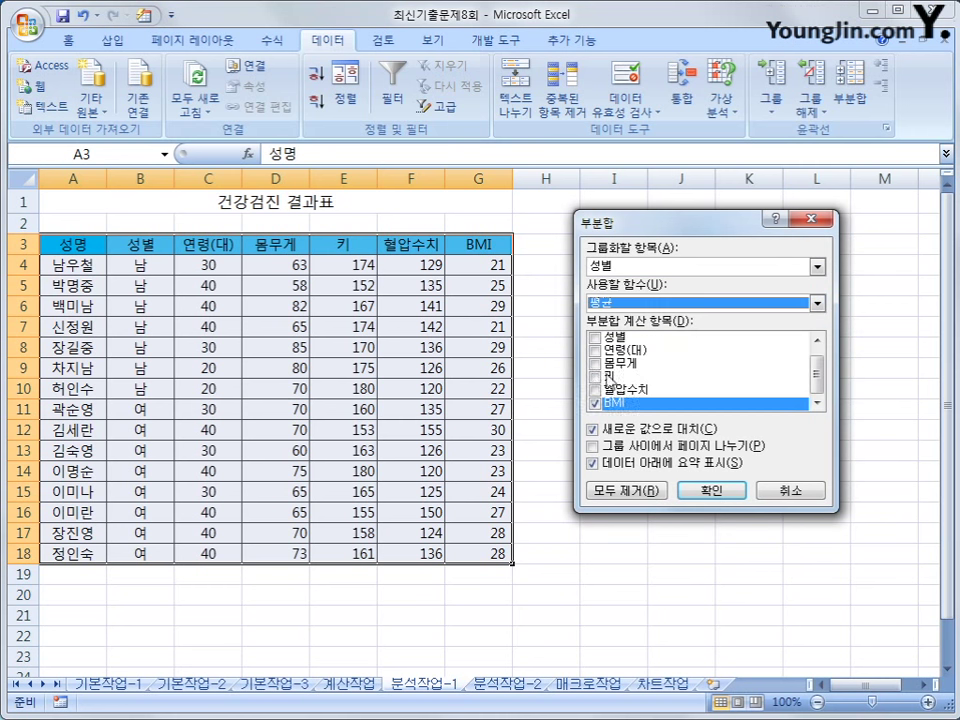
click(595, 364)
click(594, 377)
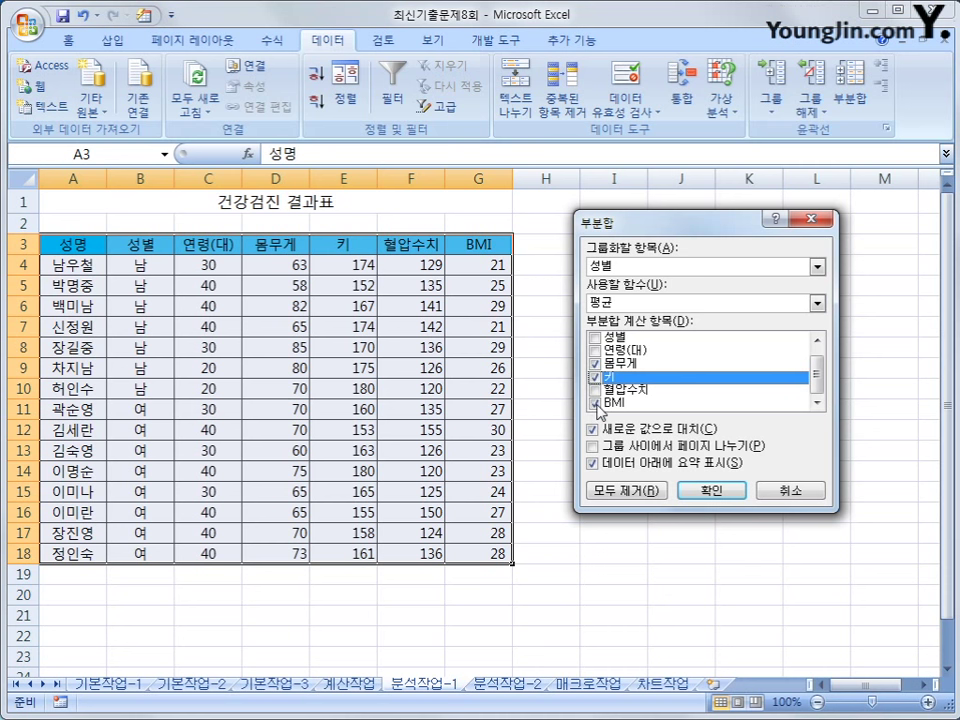
click(595, 403)
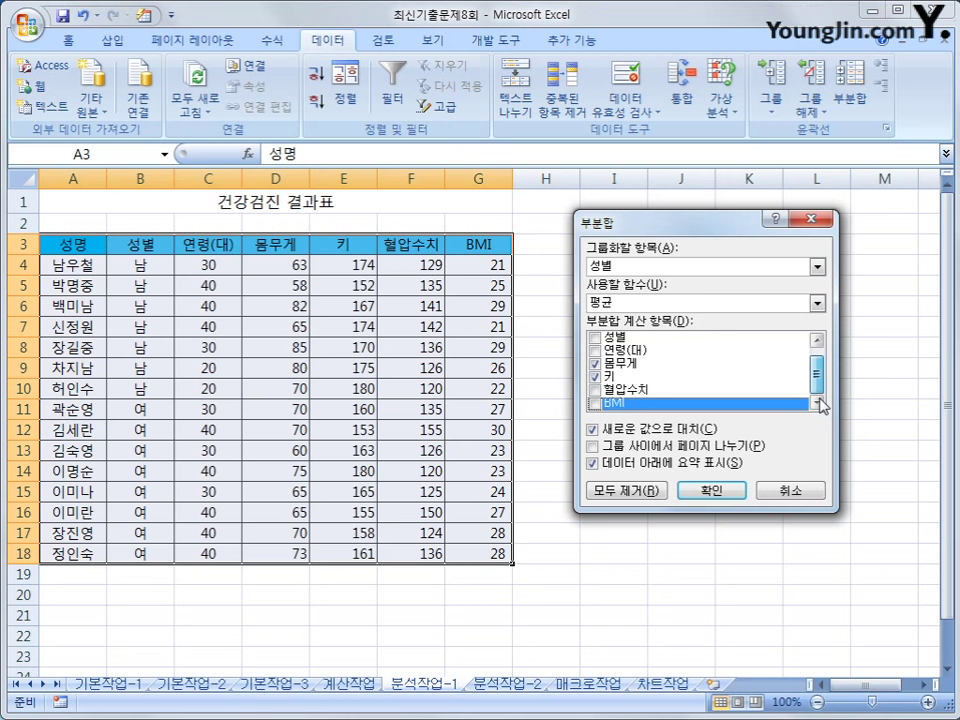
click(708, 491)
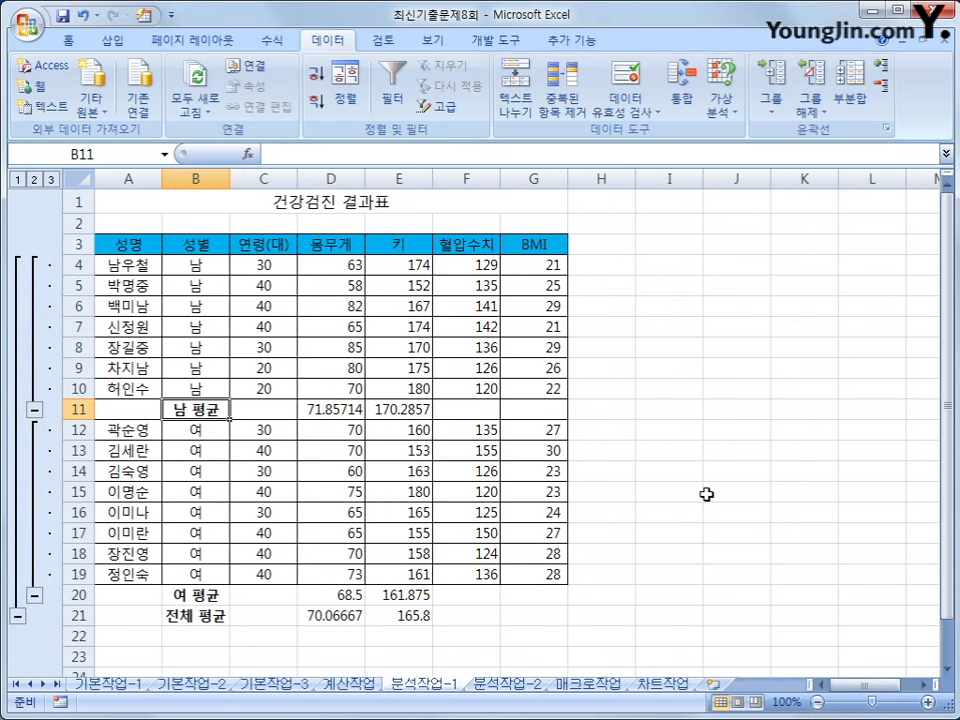
Add a second subtotal by 성별 using 최대값 for BMI only, with 새로운 값으로 대치 turned off
click(851, 95)
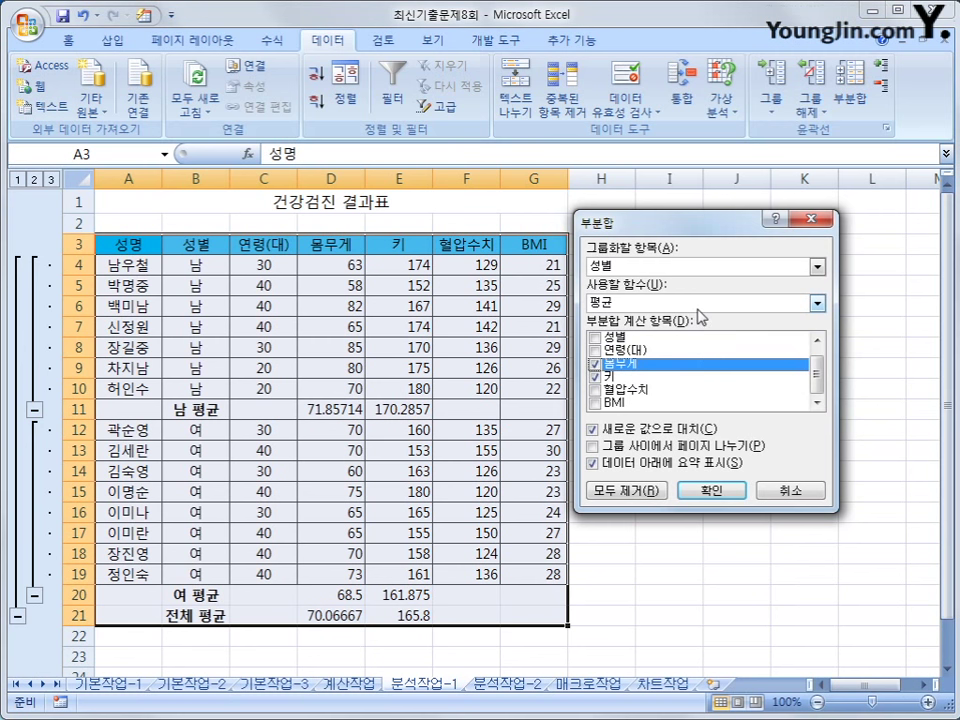
click(698, 305)
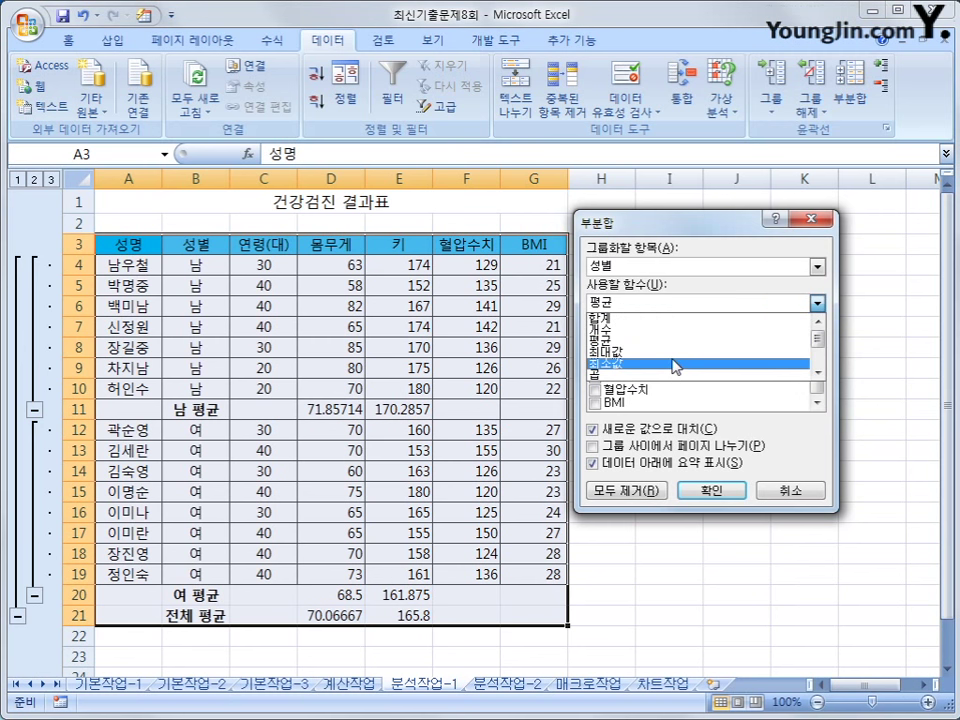
click(676, 360)
click(596, 364)
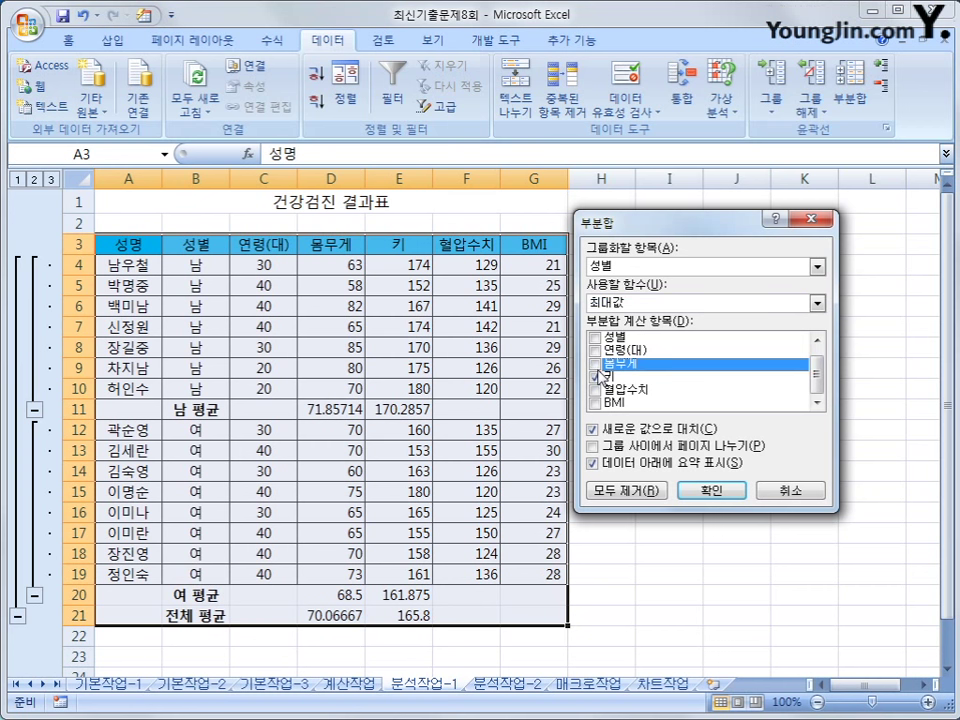
click(597, 377)
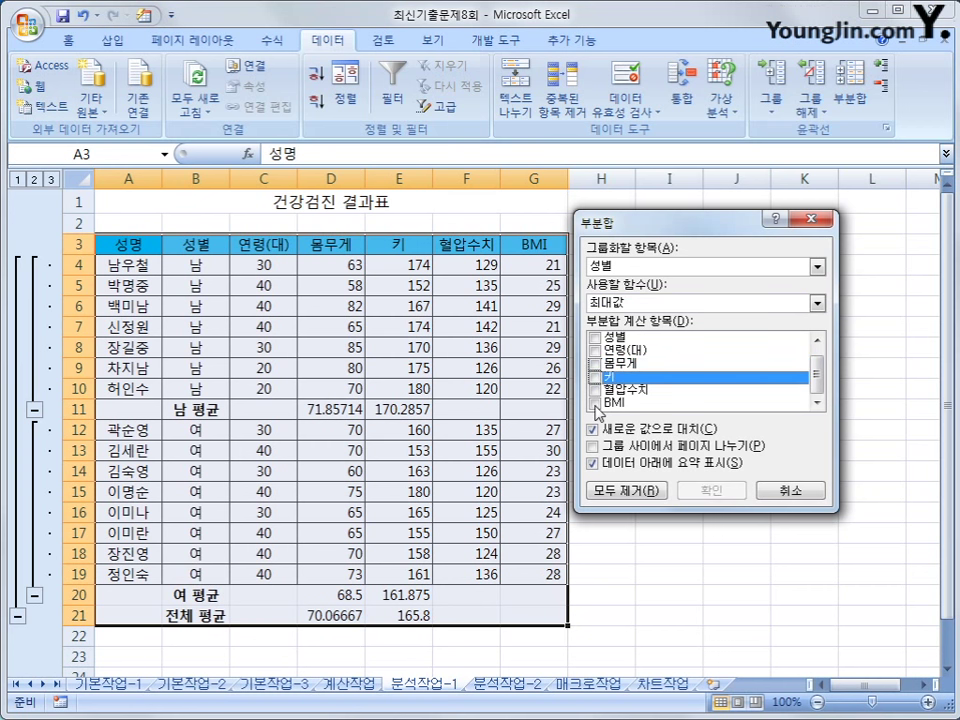
click(596, 403)
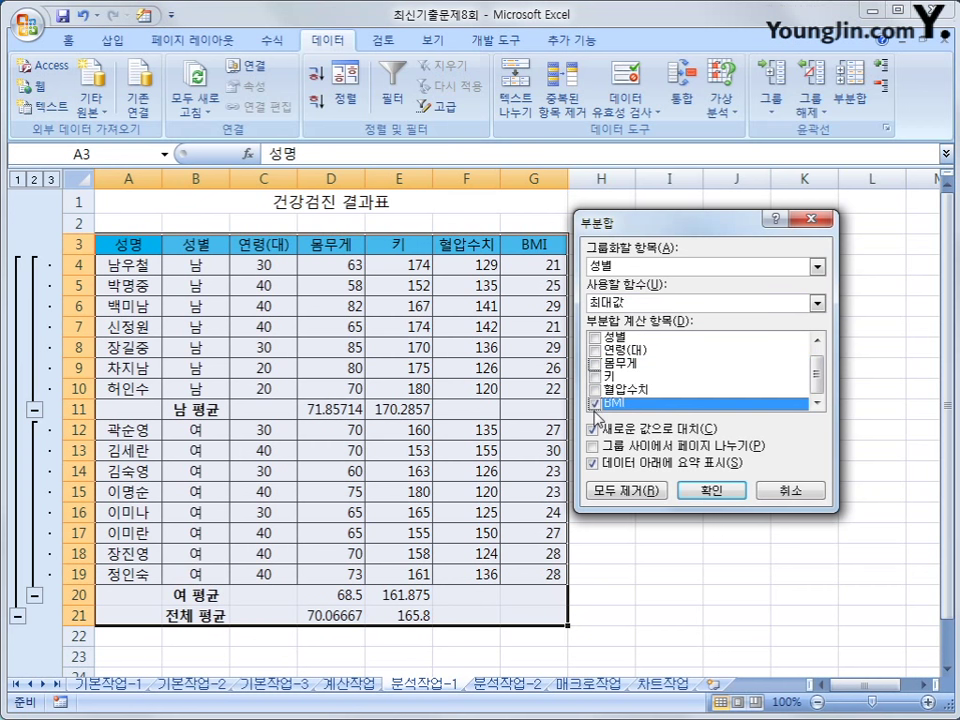
click(686, 430)
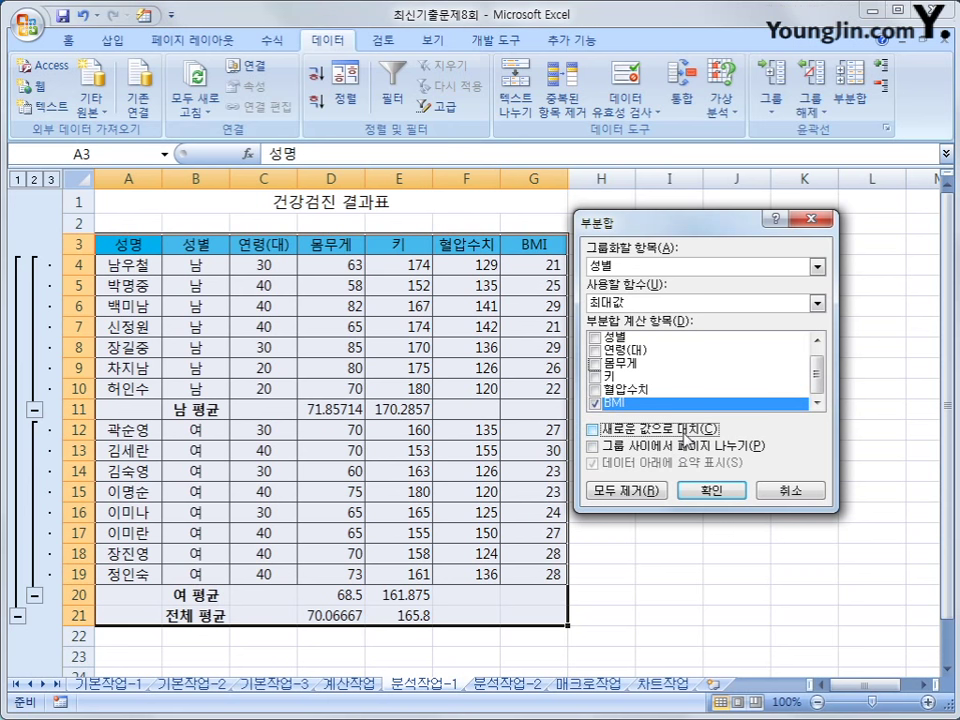
click(711, 490)
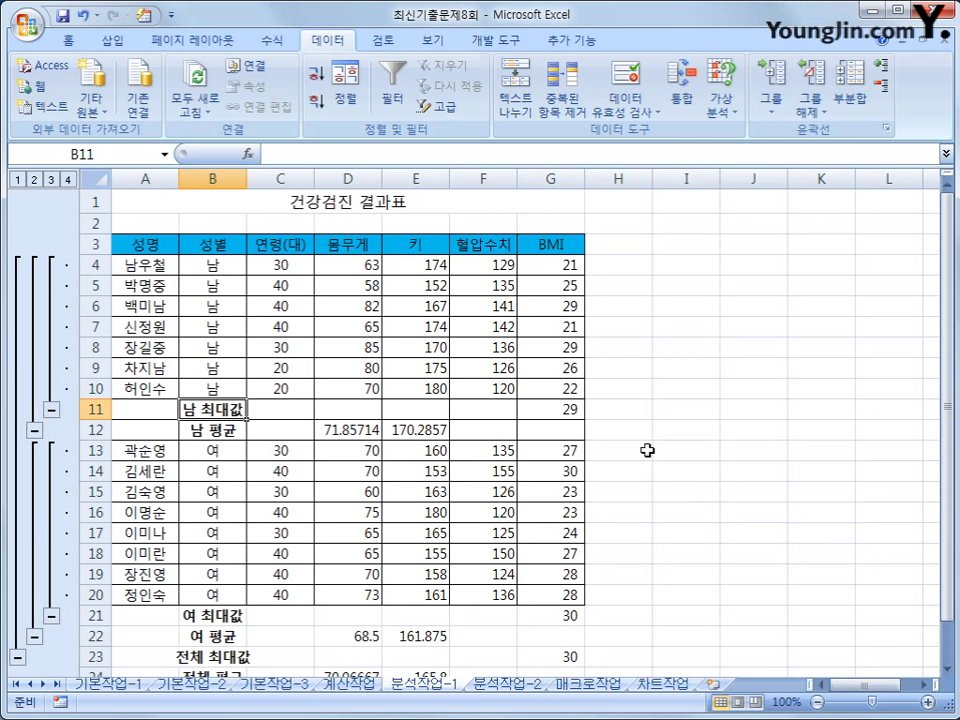
scroll(646, 448, down, 1)
scroll(646, 440, up, 2)
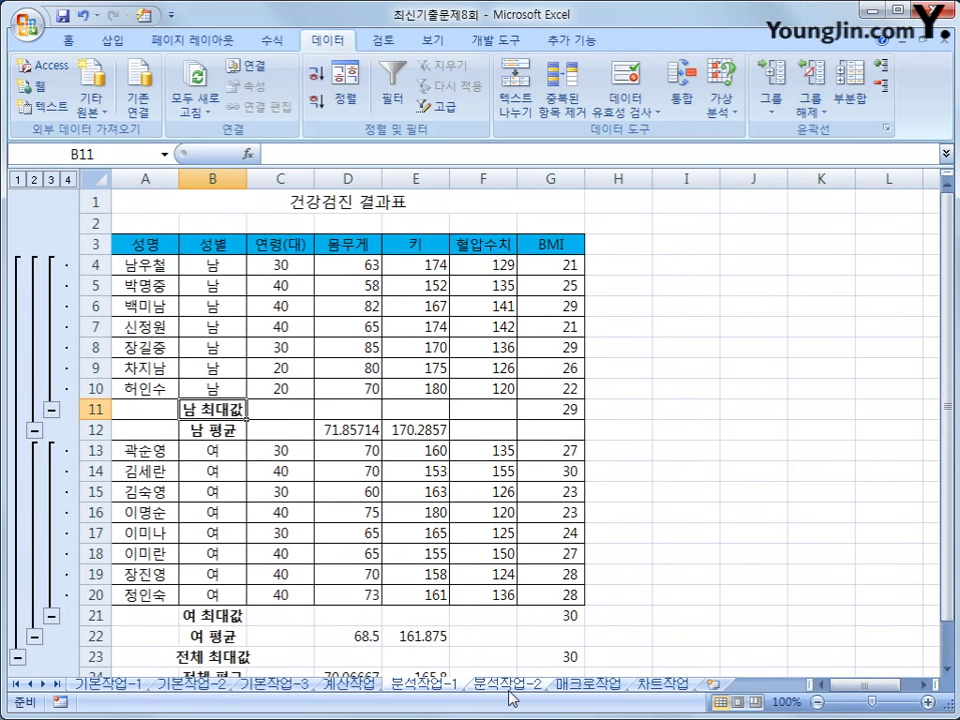
On the 분석작업-2 sheet, name the 이익금 total cell G10 이익금합계
key(ctrl+Page_Down)
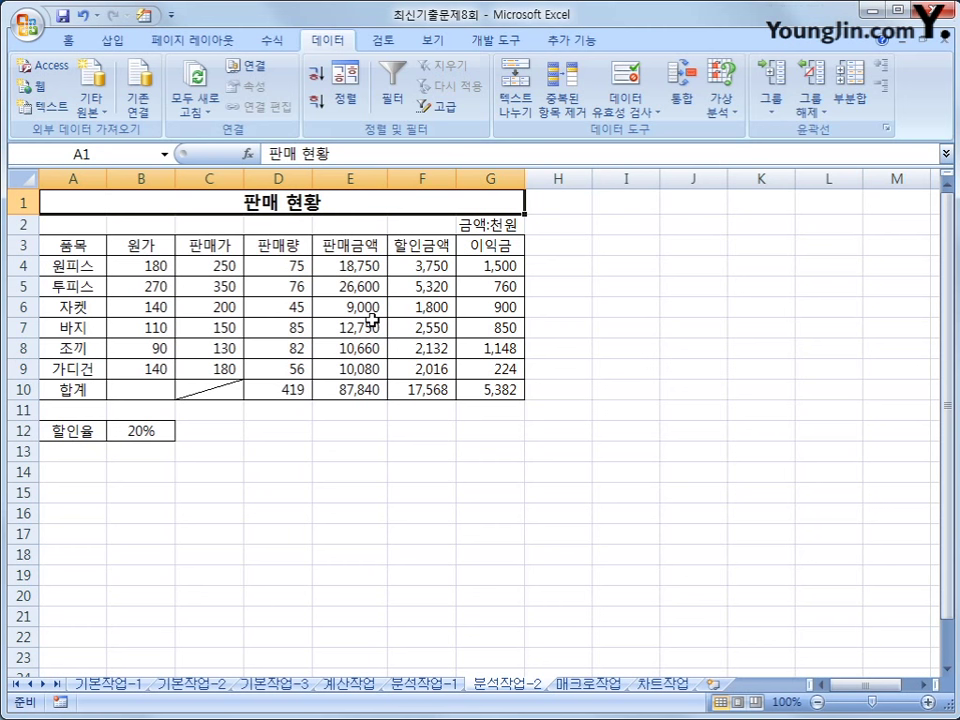
click(480, 390)
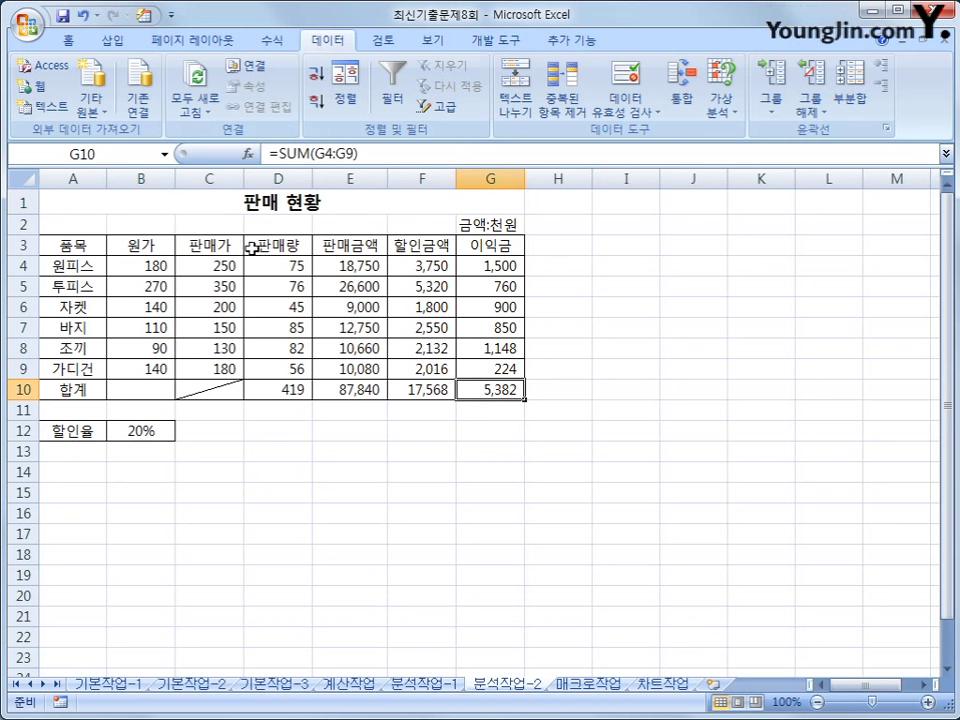
click(126, 158)
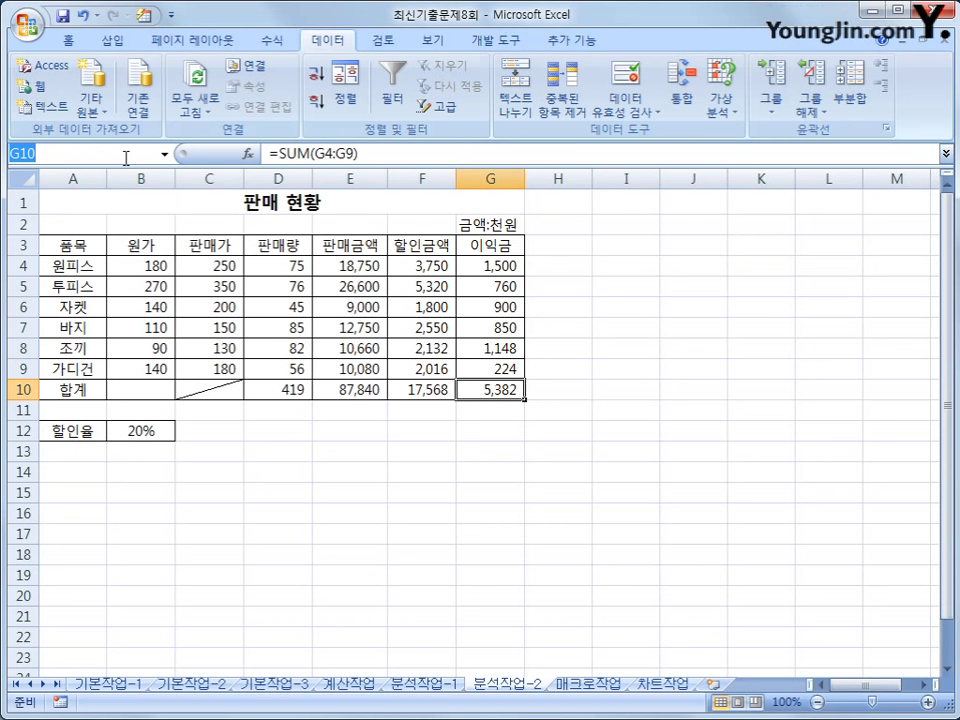
text(didl)
key(BackSpace)
key(BackSpace)
key(BackSpace)
key(BackSpace)
text(이익금)
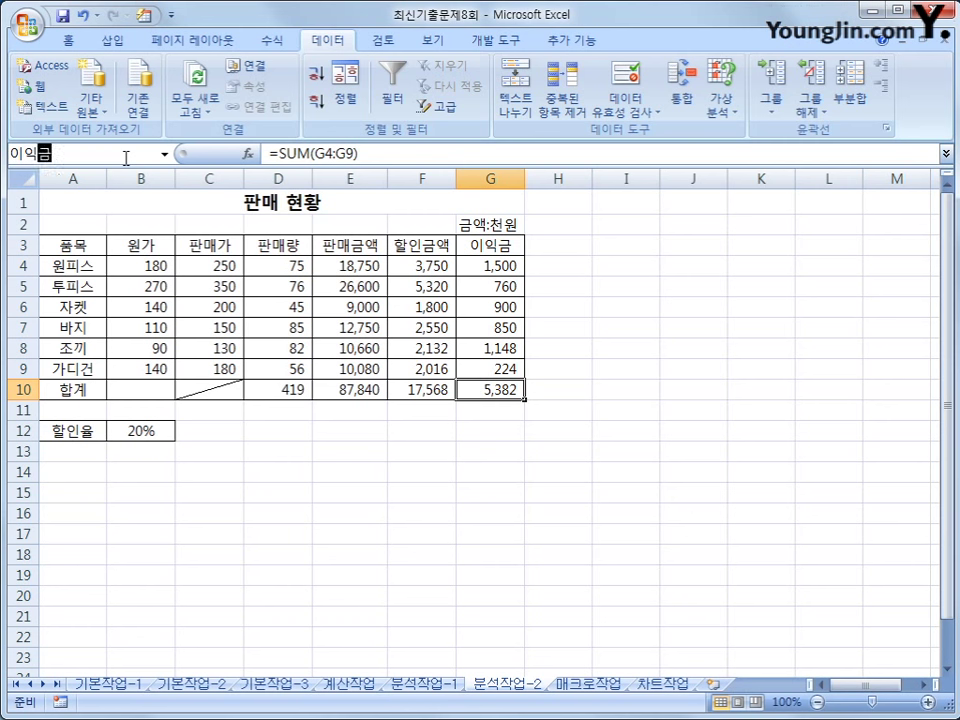
text(합ㄱㅖ)
key(Return)
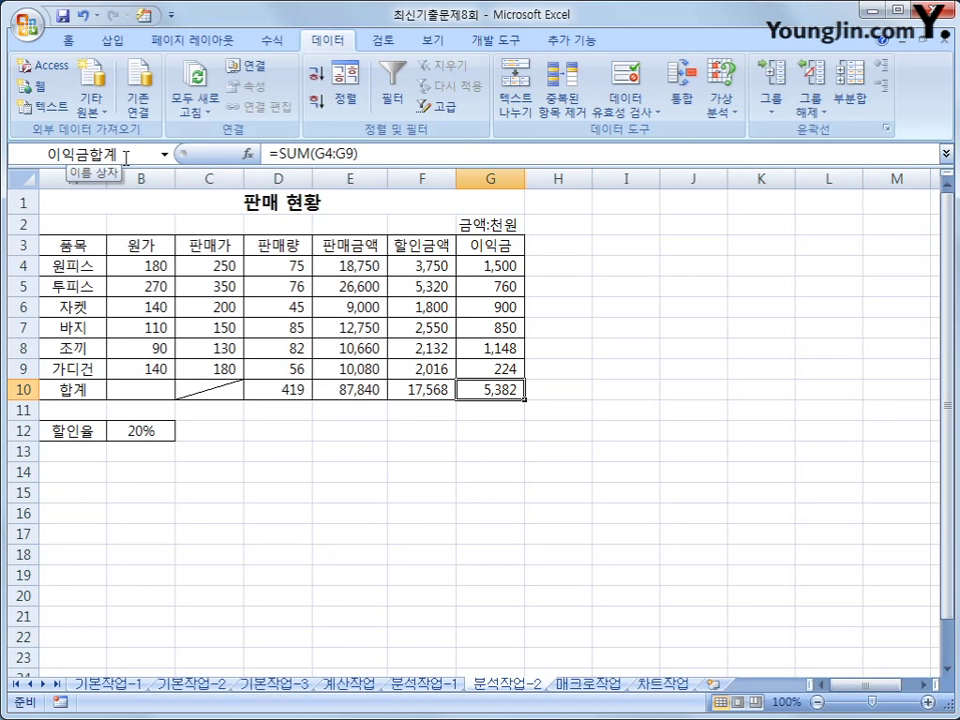
Name the discount rate cell B12 할인율
click(140, 430)
click(113, 154)
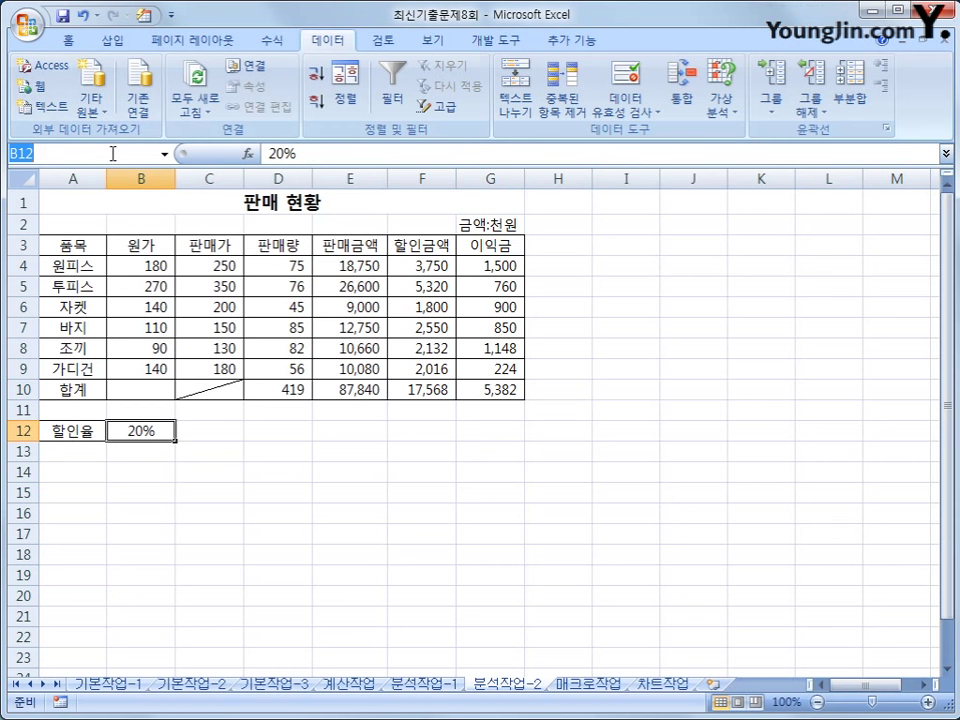
text(할인율)
key(Return)
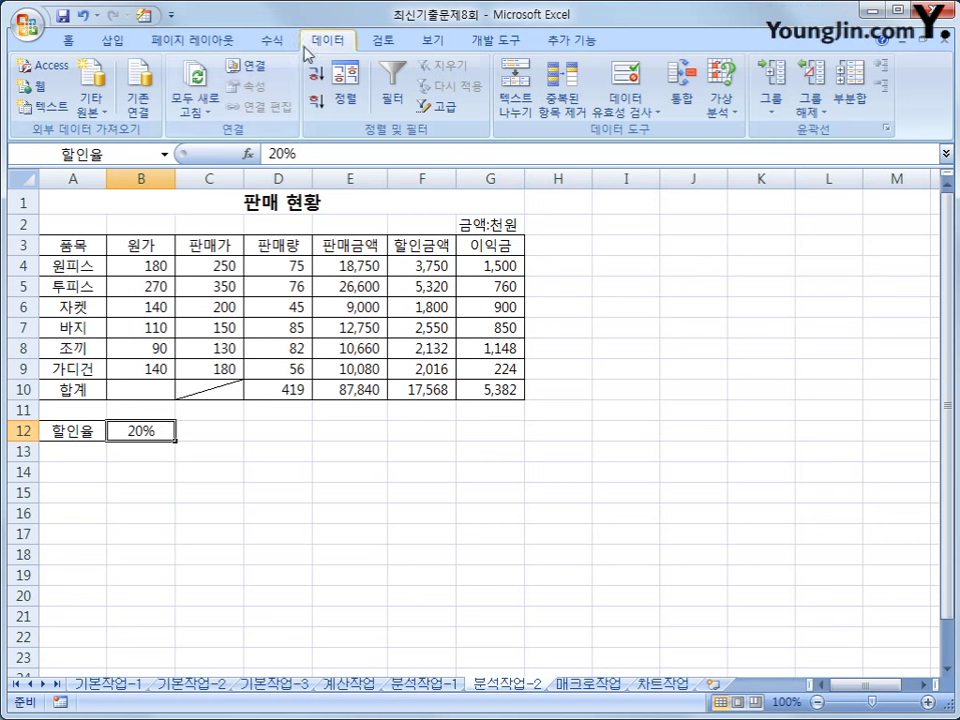
Add a scenario named 할인율인상 with B12 as the changing cell and a 할인율 value of 25%
click(737, 121)
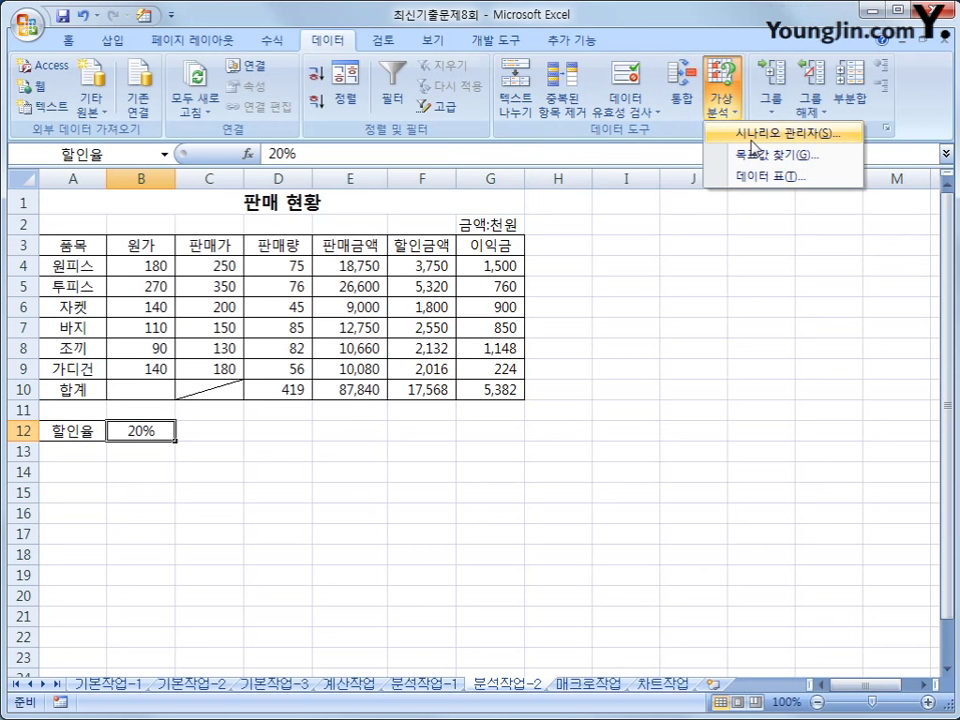
click(753, 135)
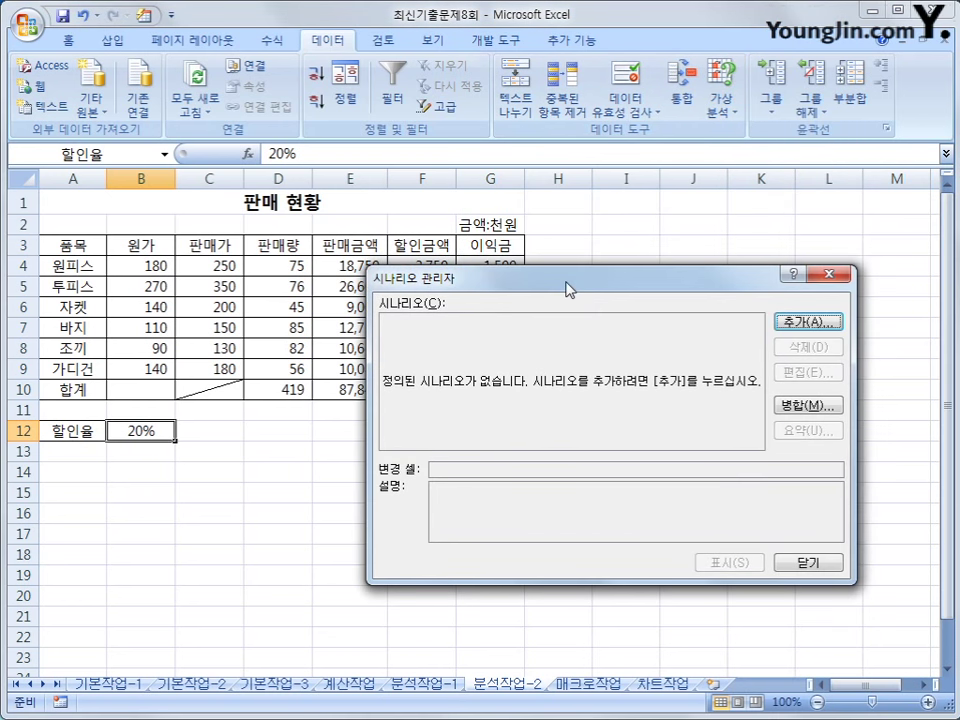
click(834, 325)
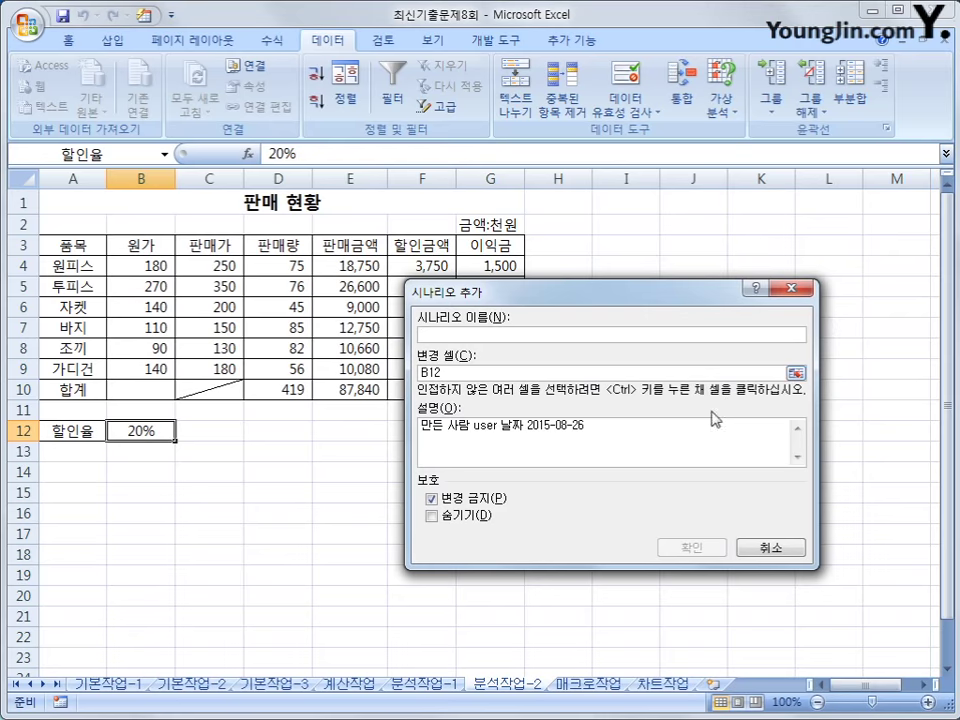
text(할)
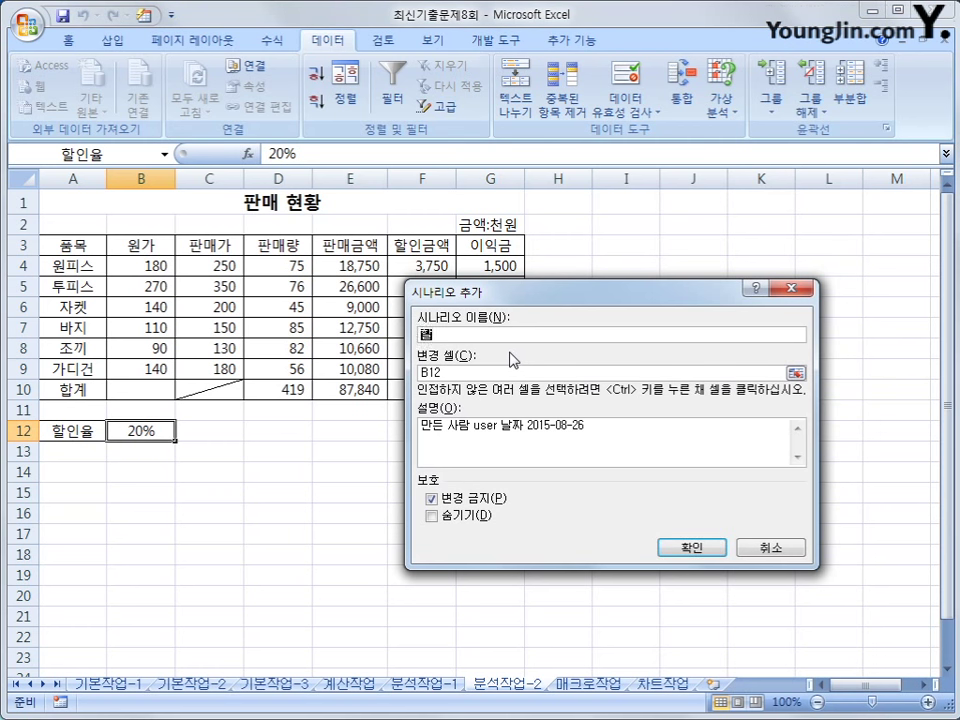
text(인율인상)
click(688, 550)
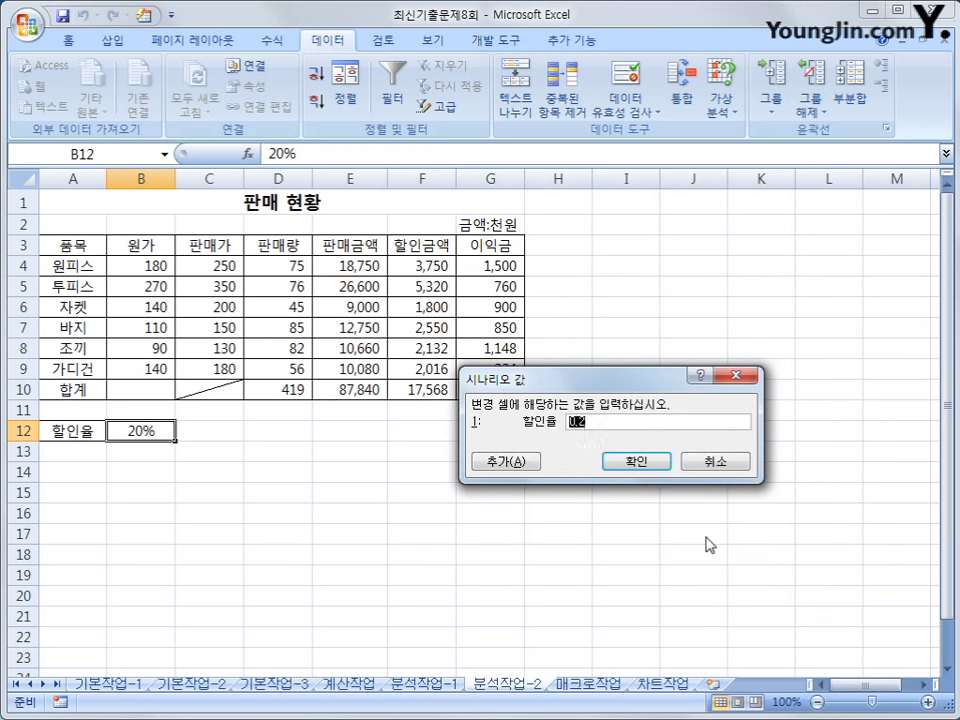
text(25%)
click(507, 461)
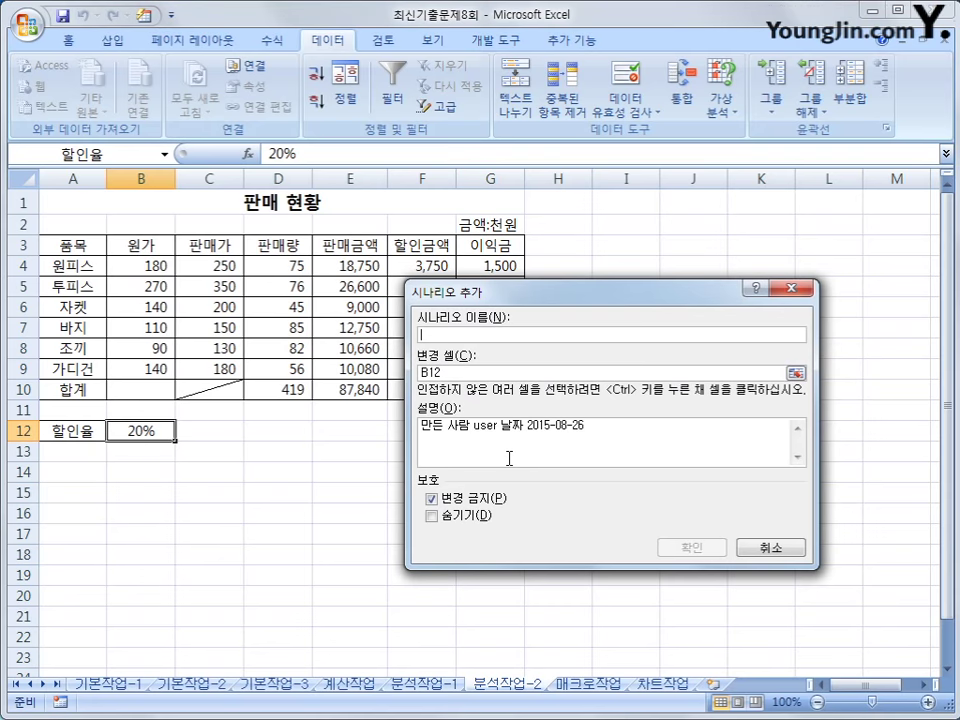
Add a second scenario named 할인율인하 for changing cell B12 with a 할인율 value of 15%
text(할인율)
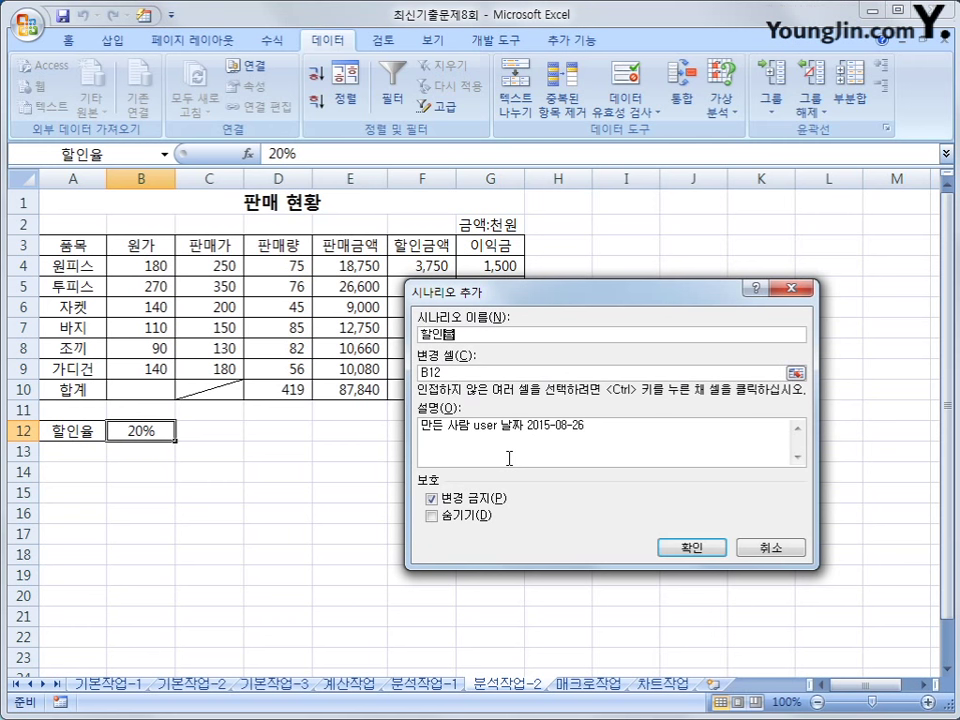
text(인하)
key(Tab)
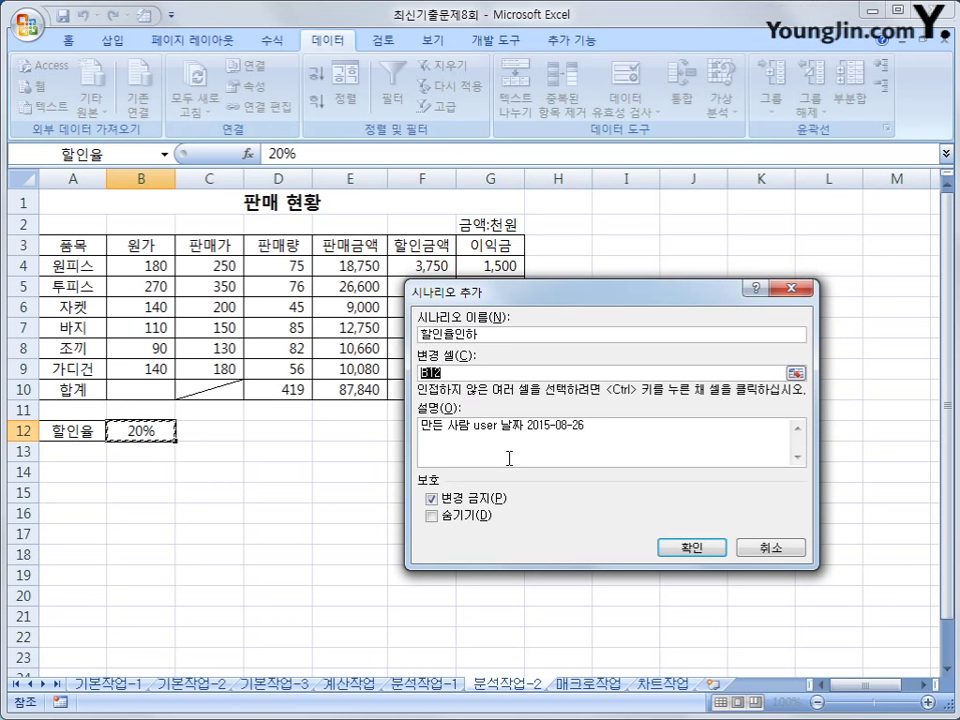
click(677, 553)
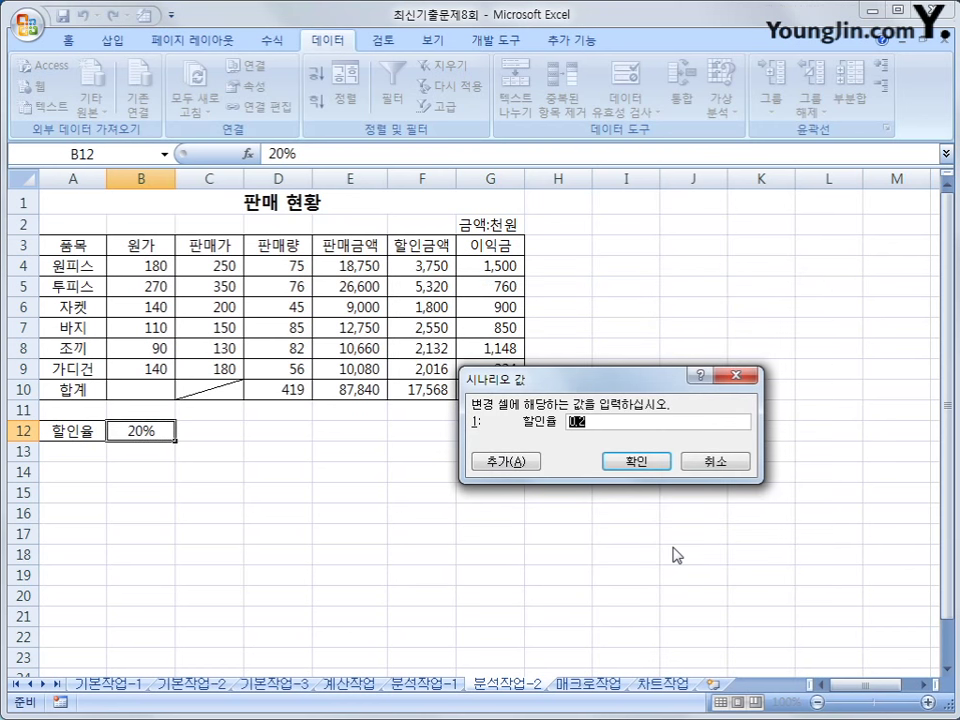
text(15%)
click(640, 466)
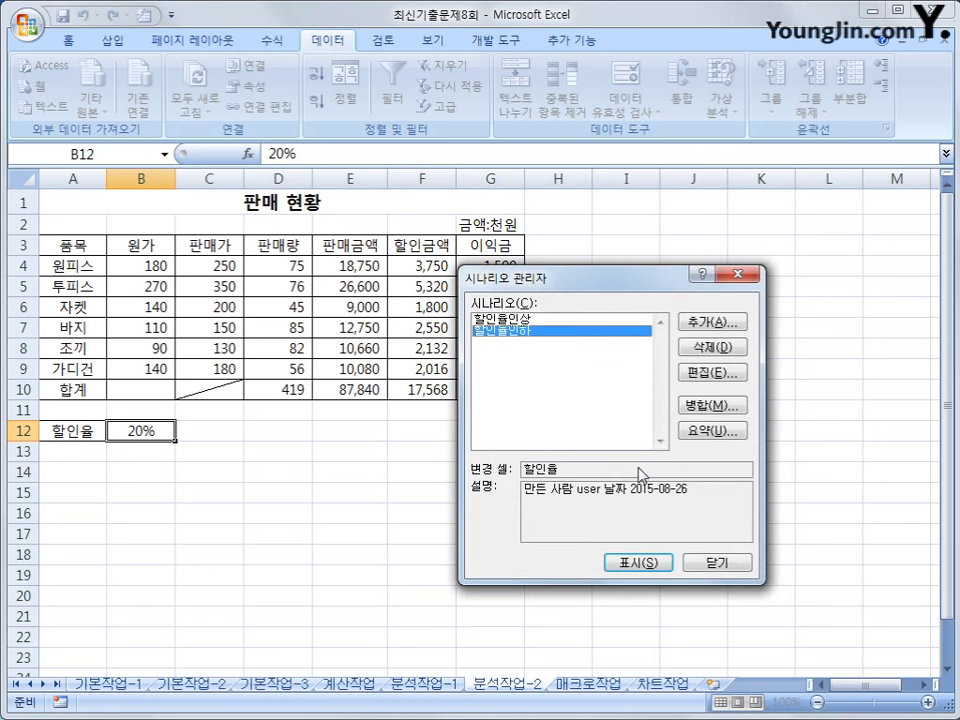
Create a 시나리오 요약 report from the scenarios with G10 as the result cell
click(717, 431)
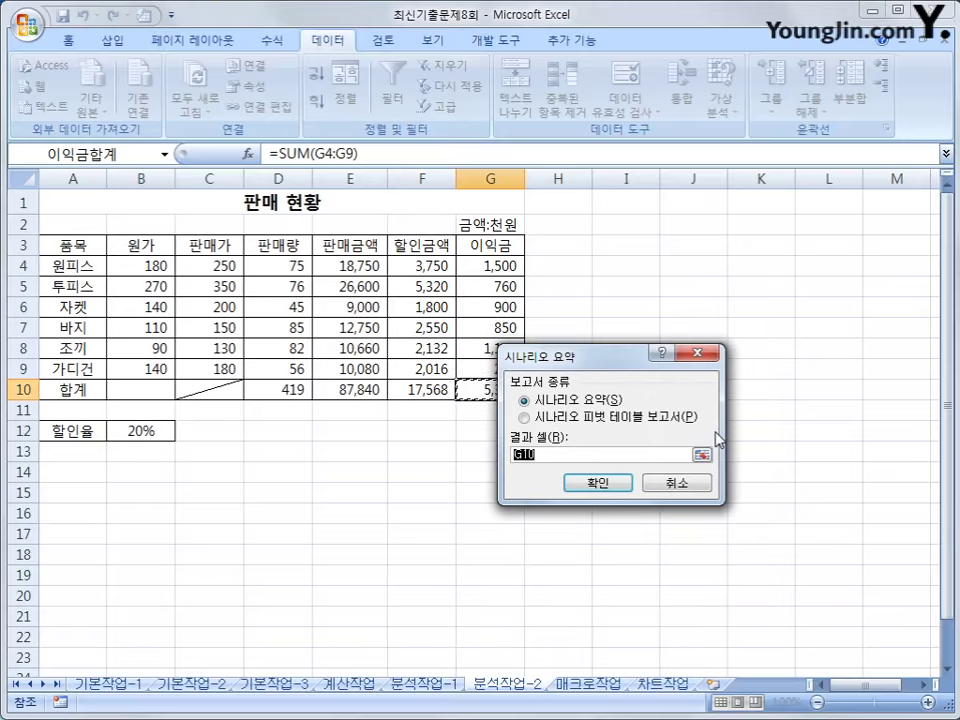
drag(609, 362, 698, 330)
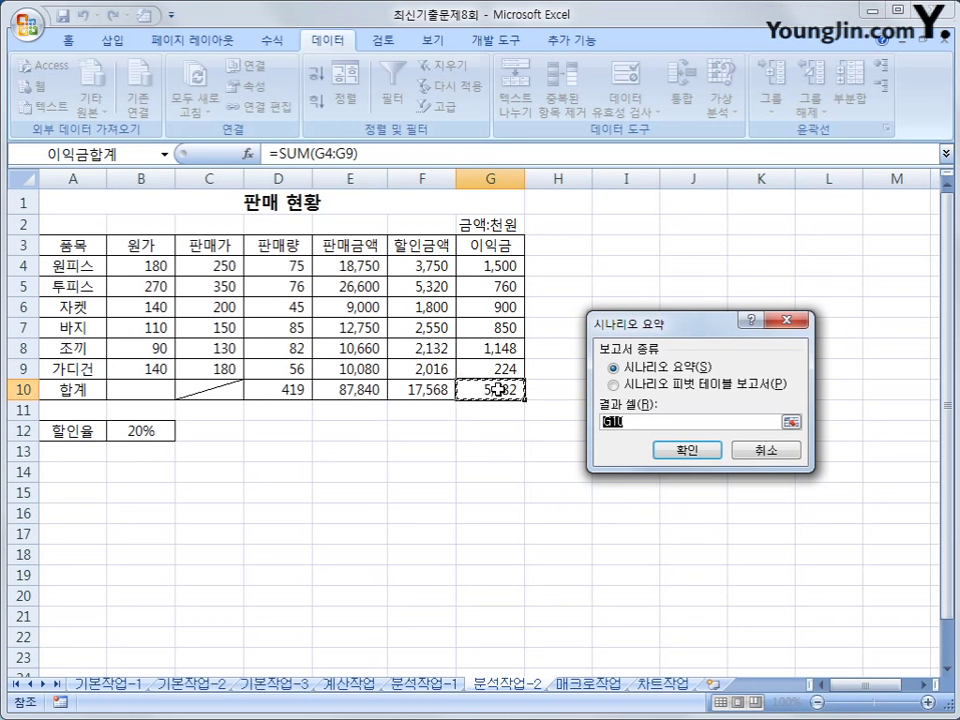
click(692, 451)
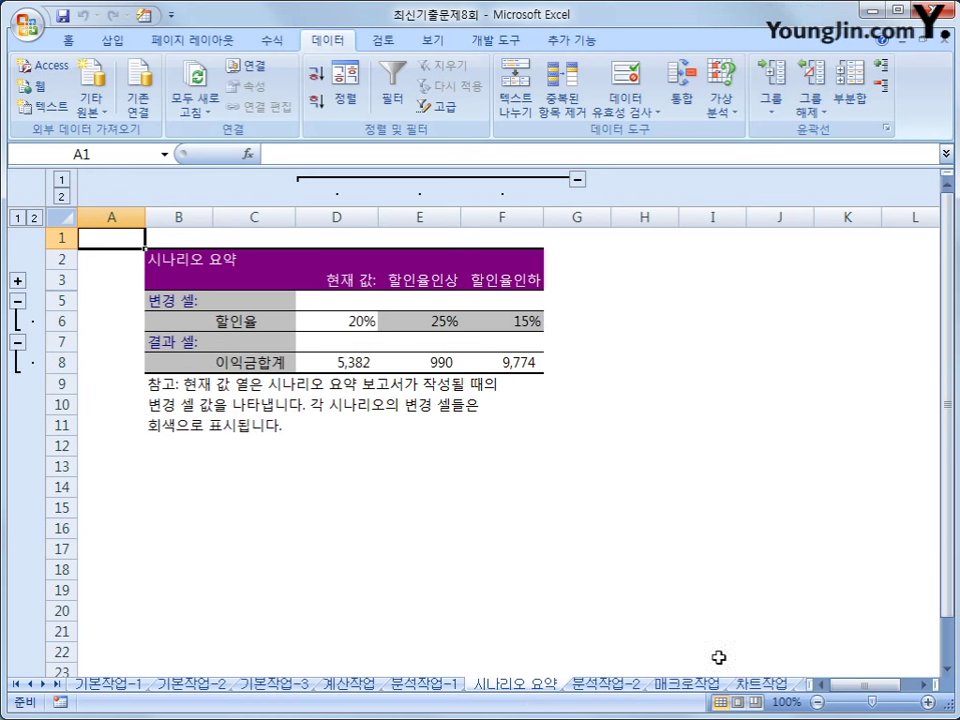
On the 매크로작업 sheet, start recording a macro named 평균 in the current workbook
click(700, 686)
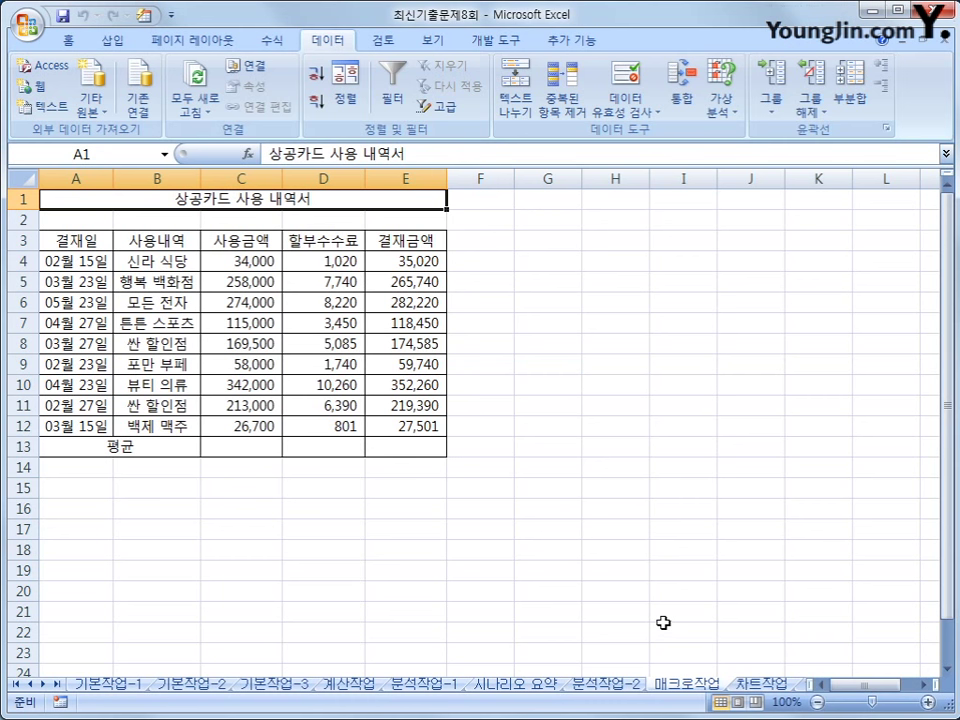
click(560, 259)
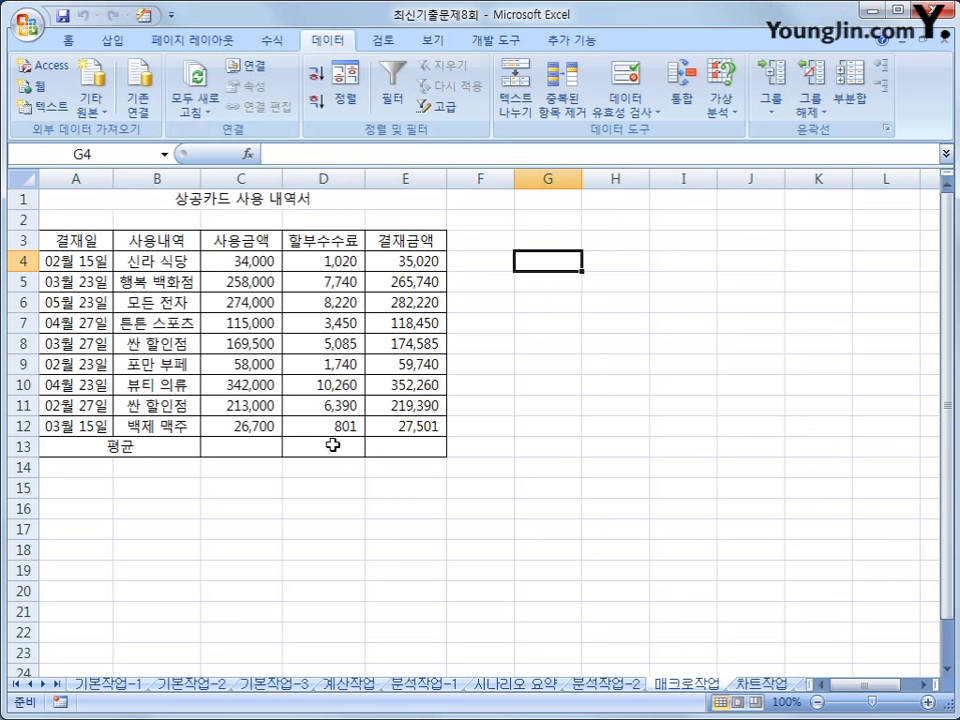
click(62, 703)
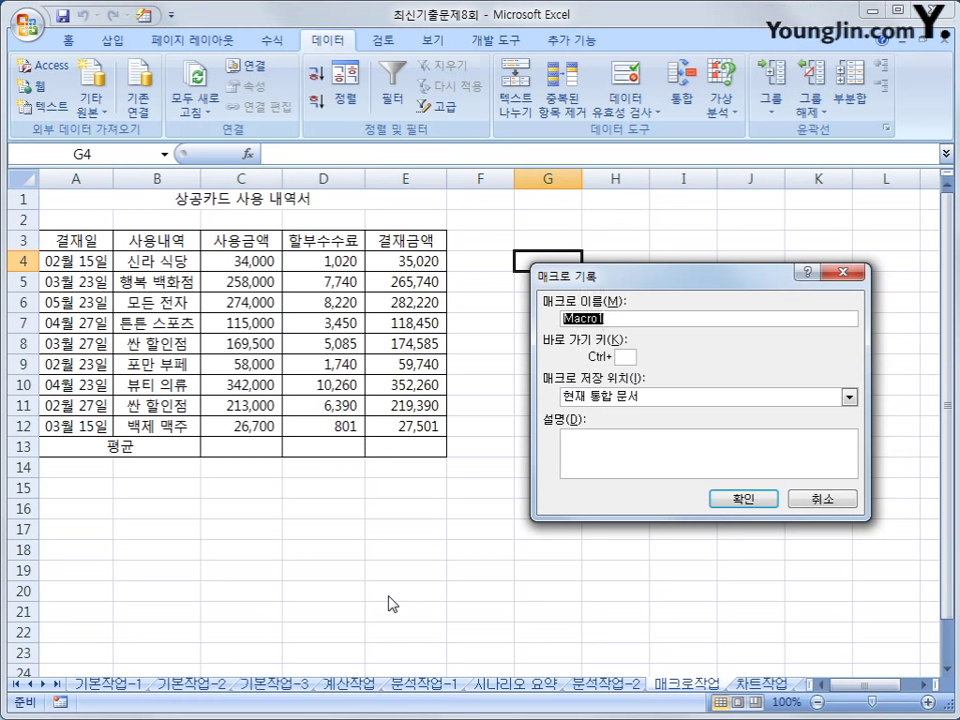
text(ㅍ평균)
key(Return)
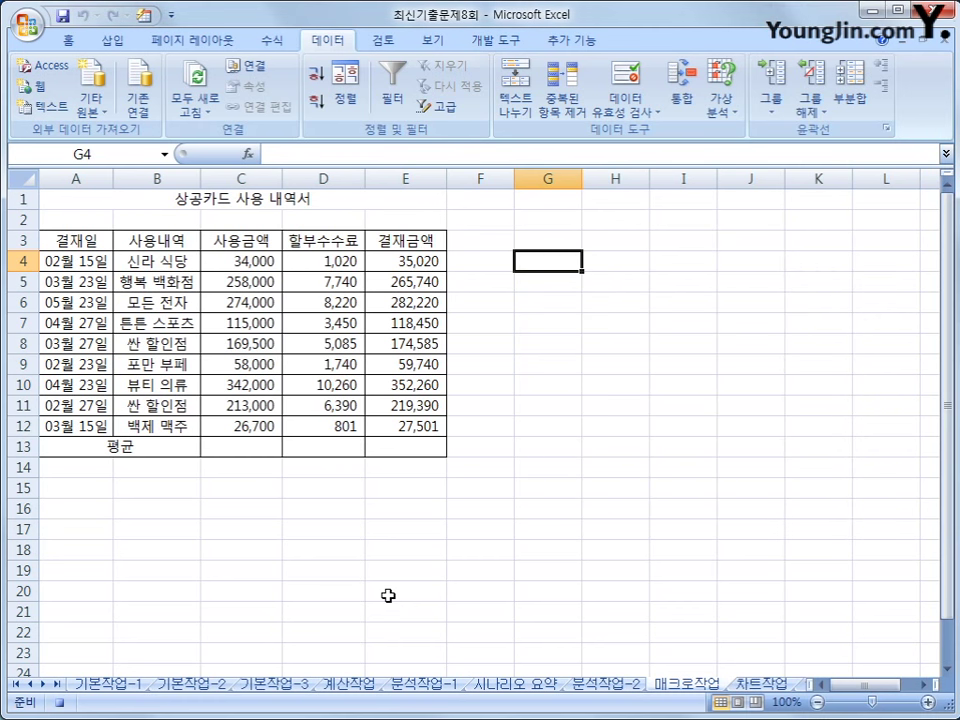
Enter =AVERAGE(C4:C12) in C13 for the 사용금액 average
click(240, 441)
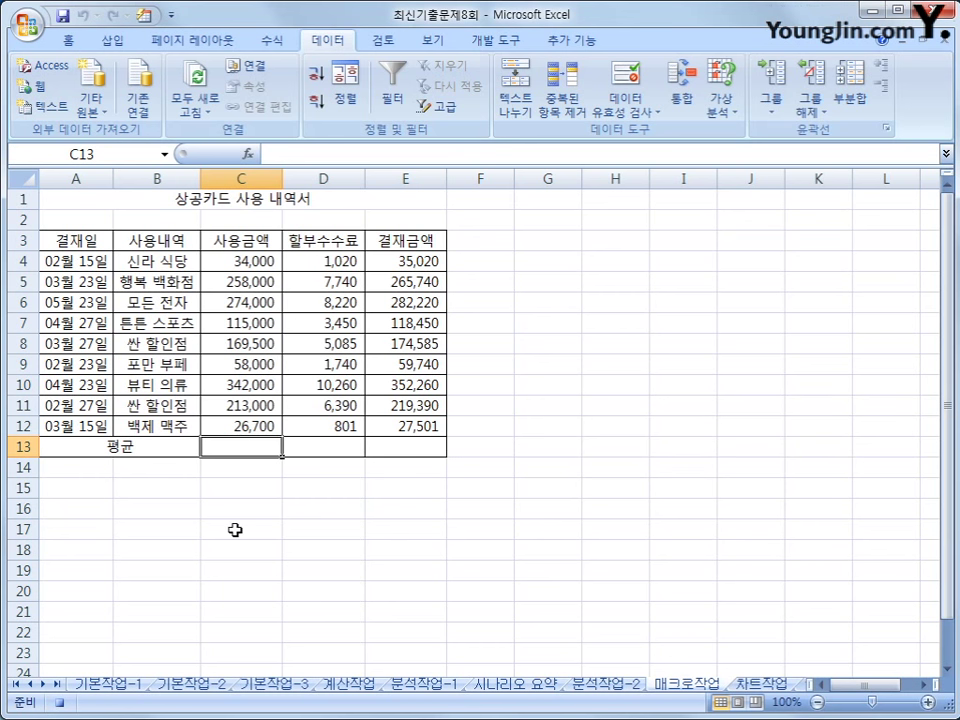
text(=)
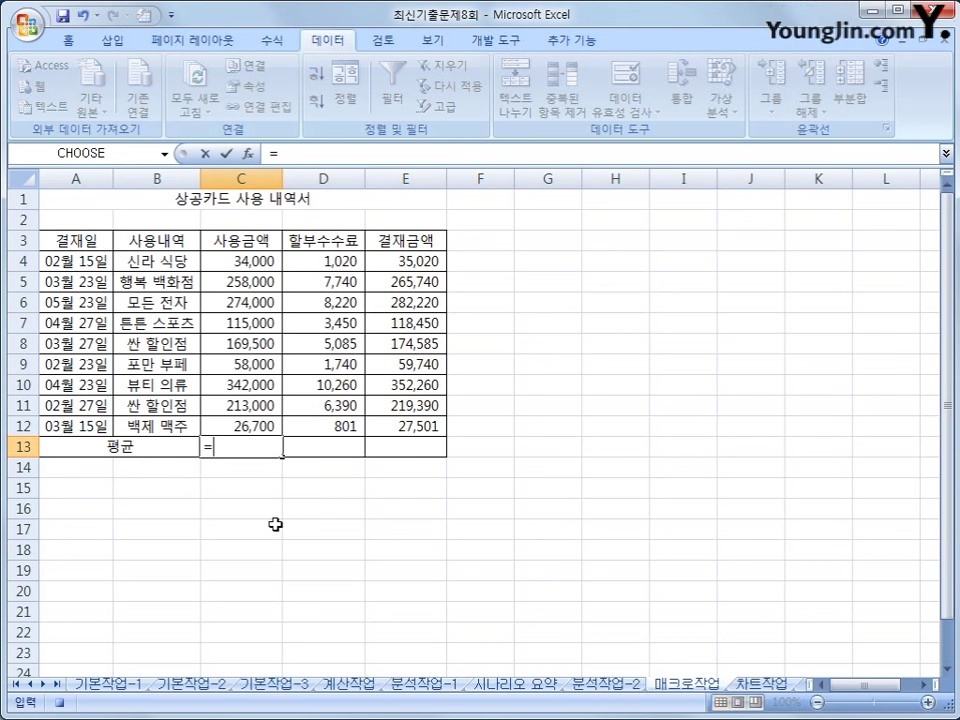
text(ㅁ)
key(BackSpace)
text(av)
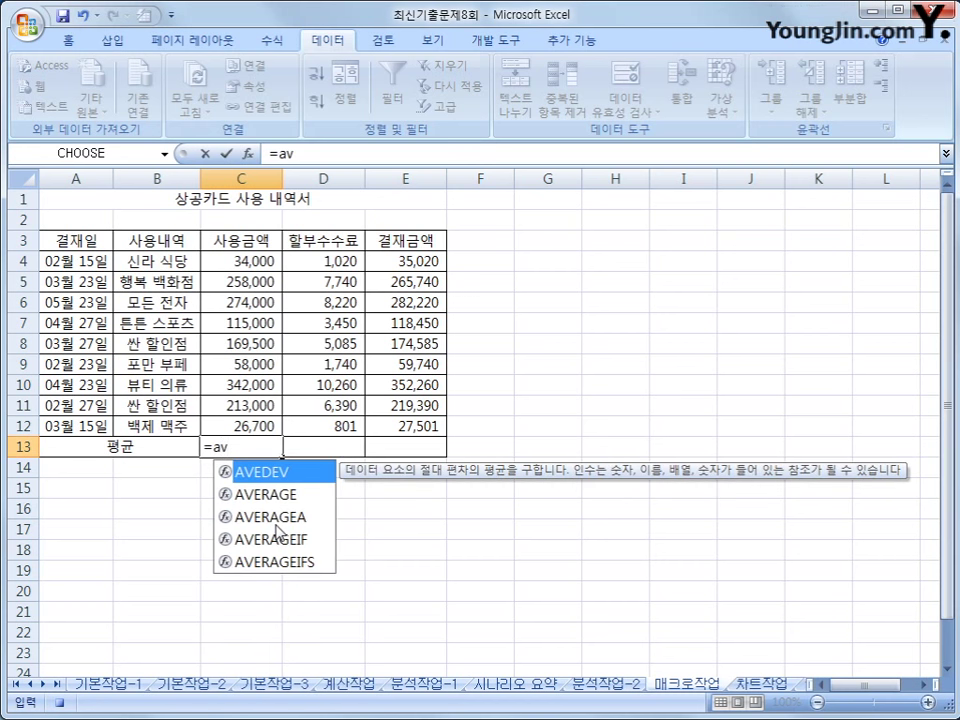
key(Down)
key(Tab)
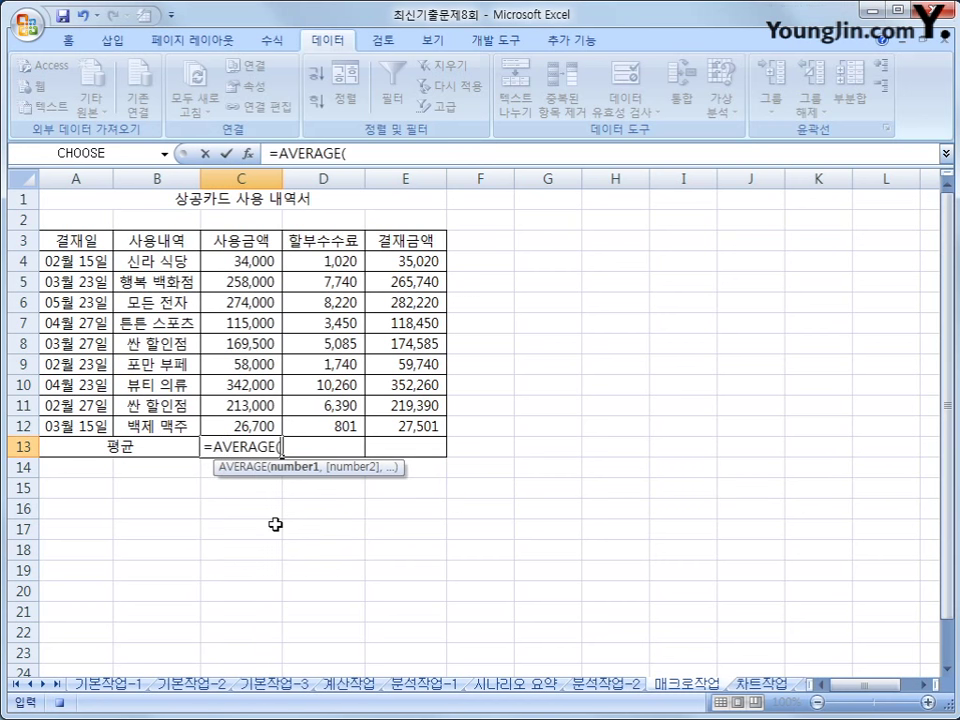
drag(251, 259, 251, 424)
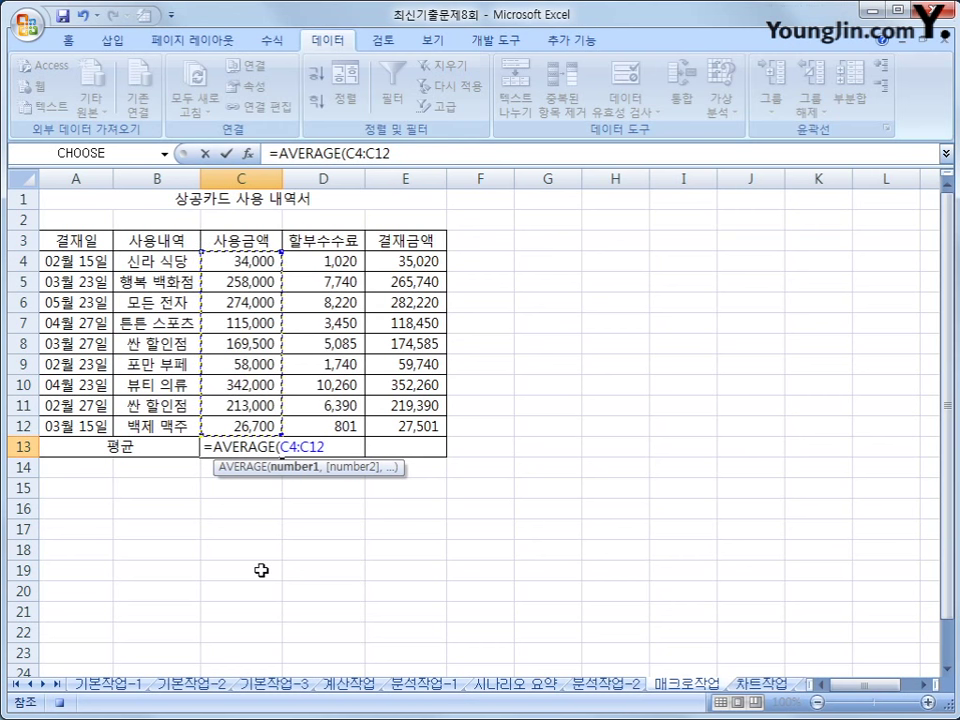
text())
key(Return)
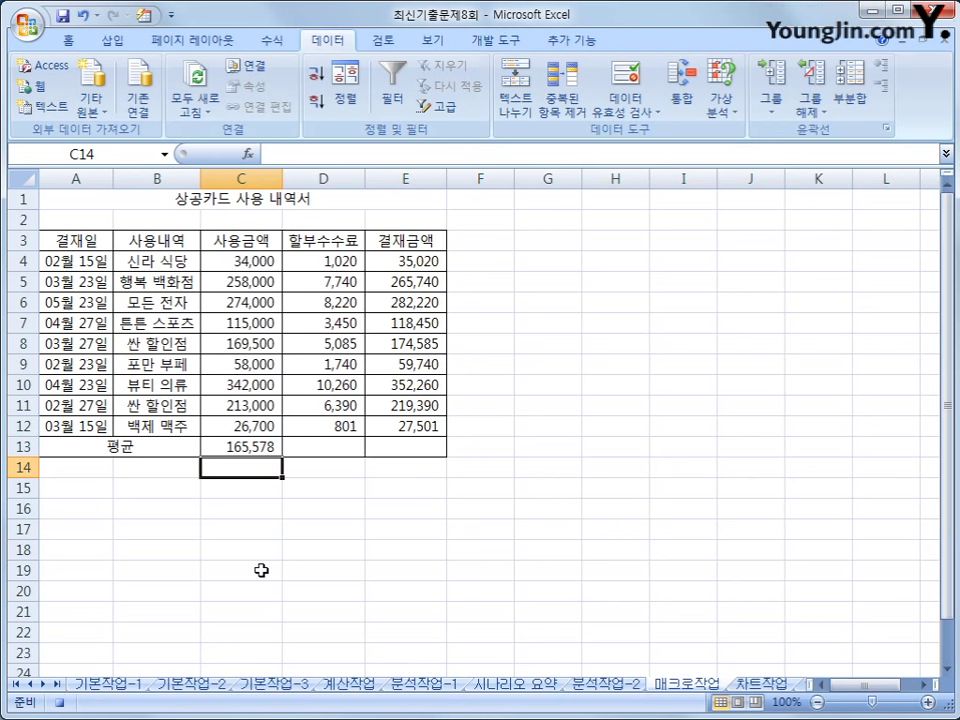
Fill the average formula from C13 across to E13 and stop recording the macro
click(260, 447)
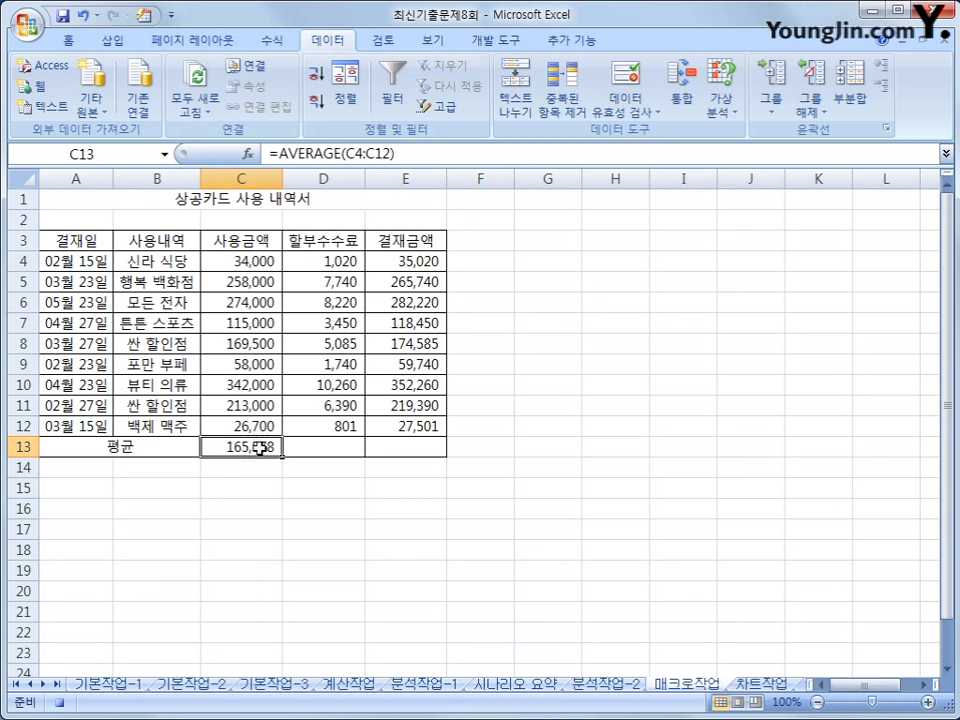
drag(283, 457, 420, 455)
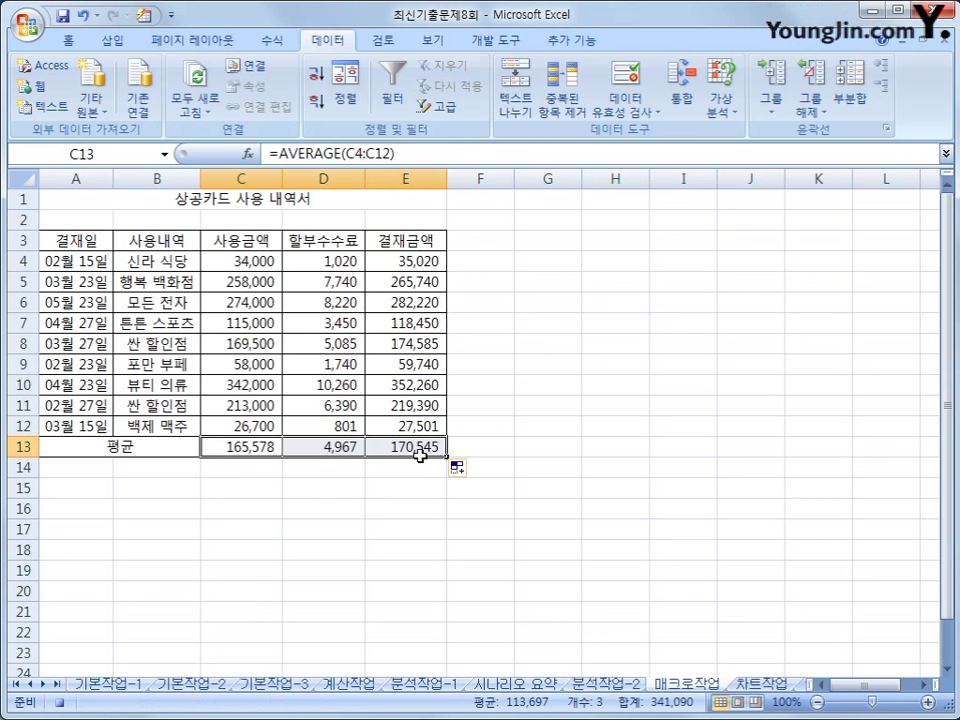
click(420, 450)
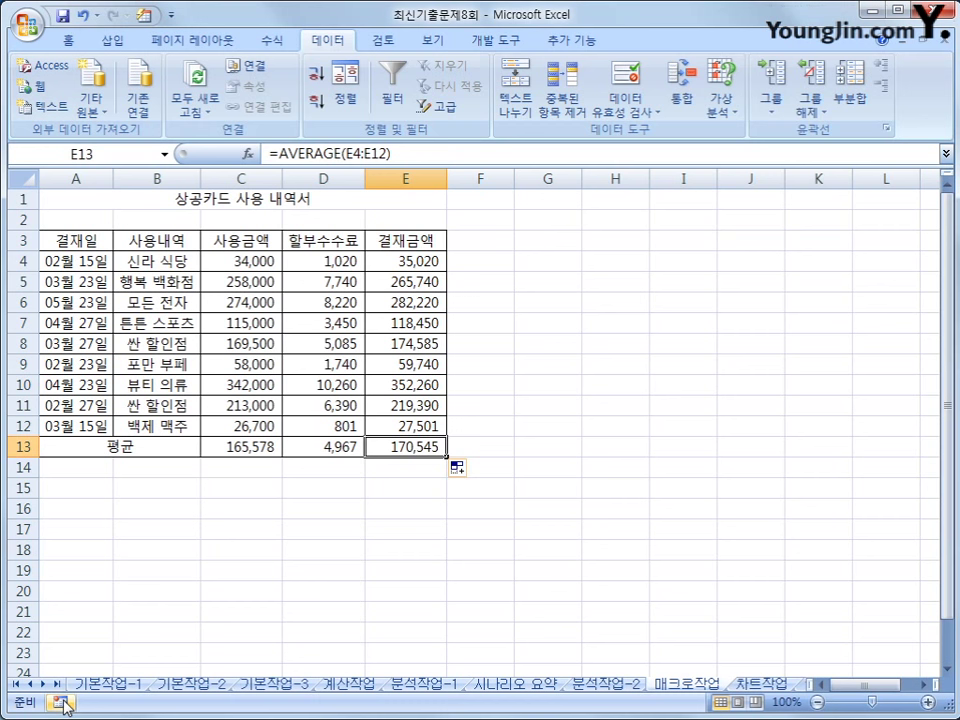
Draw a 빗면 basic shape over cells G3:H4 and label it 평균
click(111, 40)
click(208, 100)
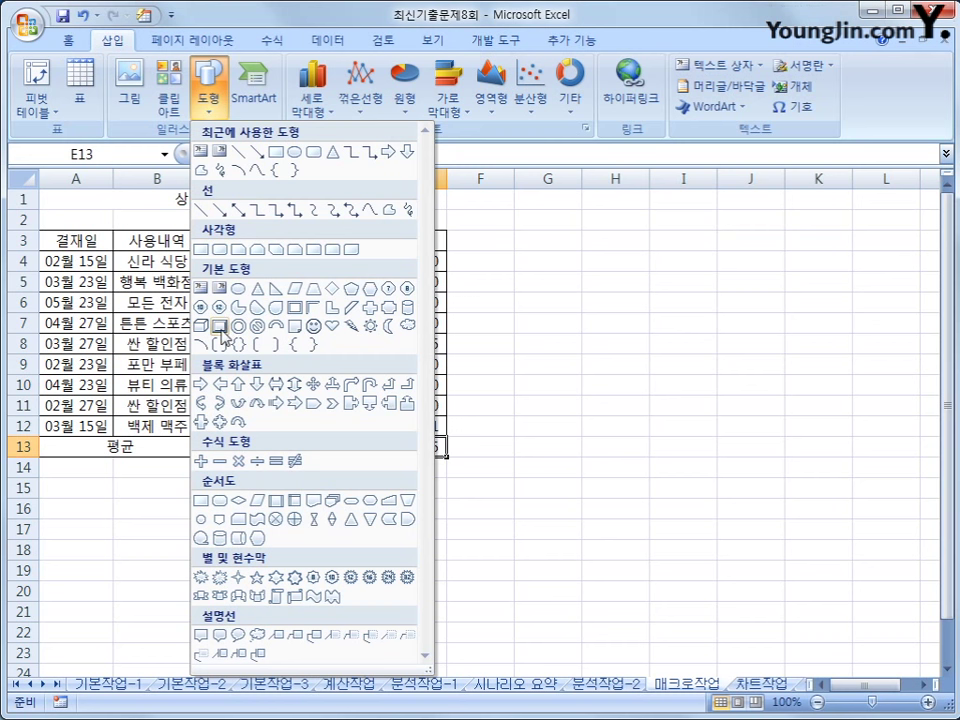
click(220, 329)
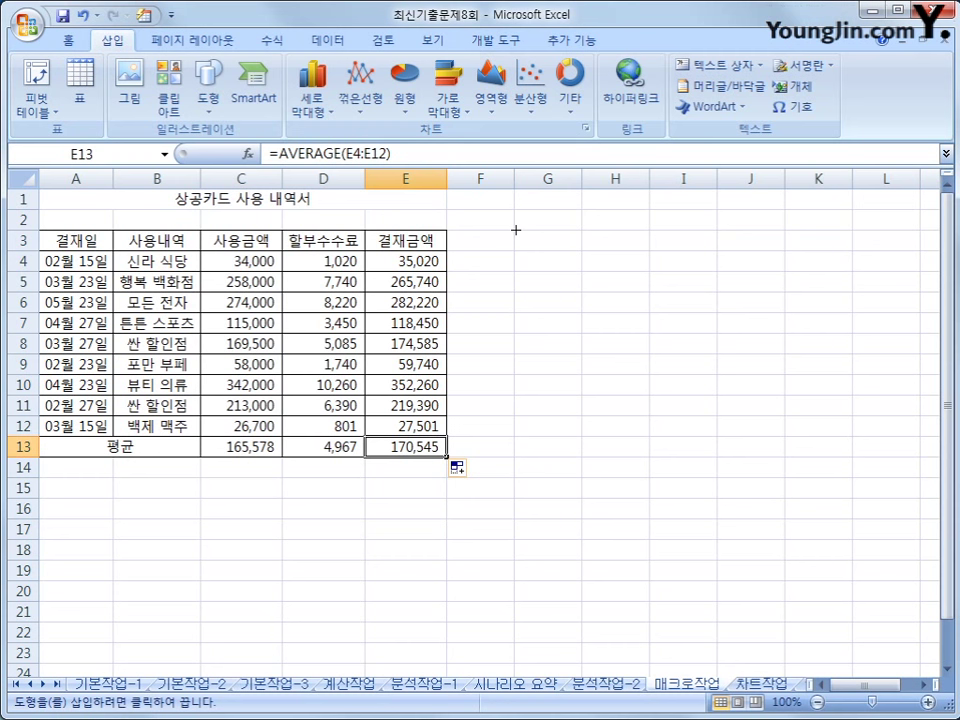
drag(516, 230, 645, 270)
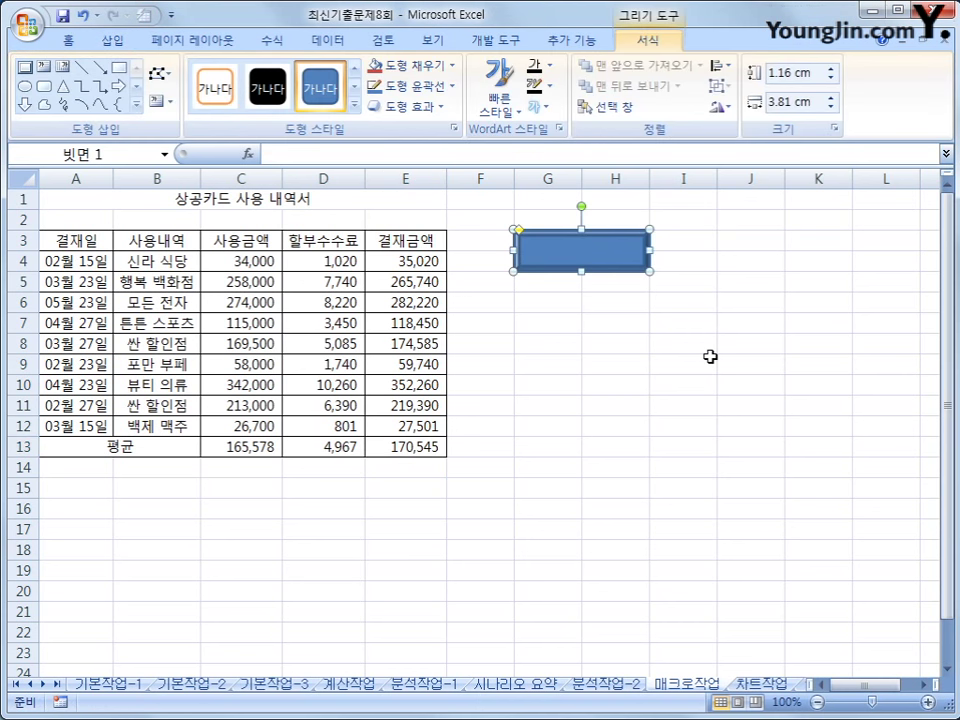
text(vu)
key(BackSpace)
key(BackSpace)
text(평균)
key(Escape)
Assign the 평균 macro to the bevel shape and deselect the shape
right_click(617, 237)
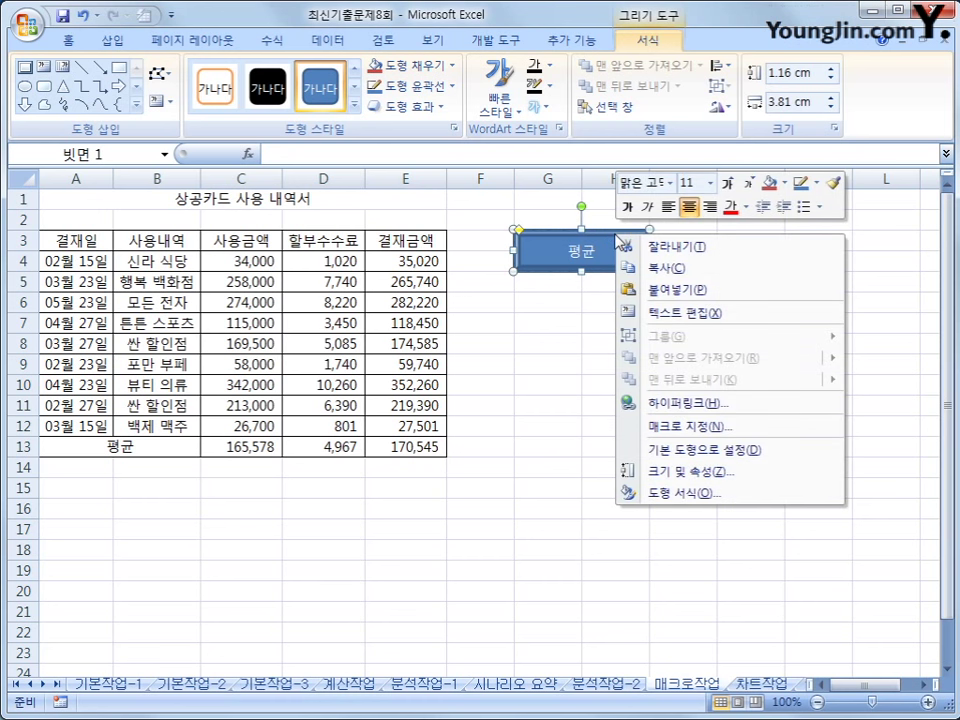
click(709, 428)
click(535, 304)
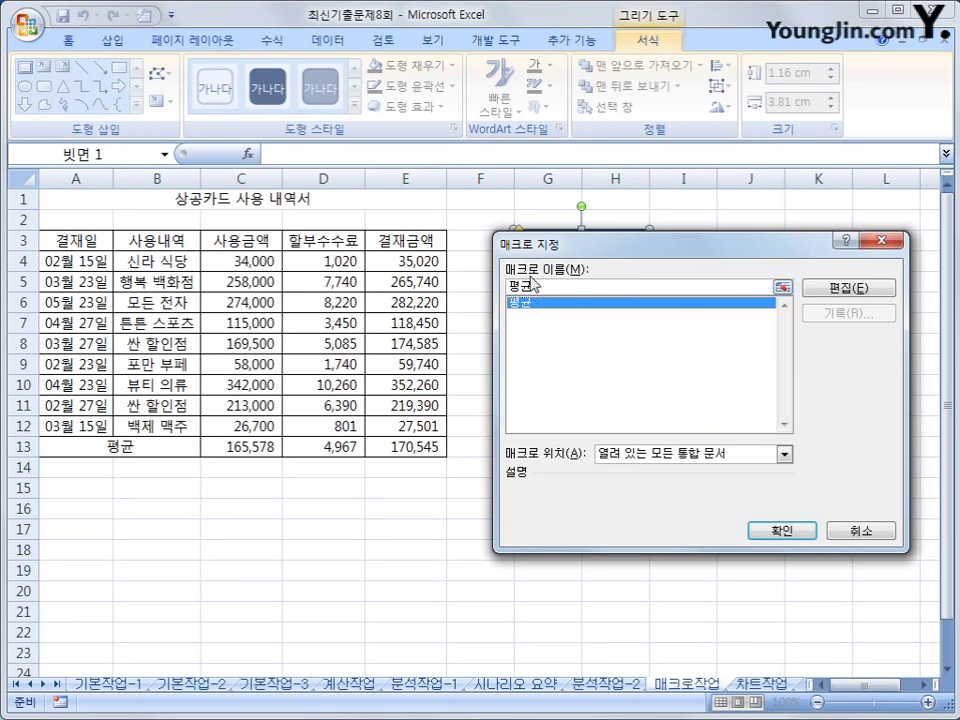
click(782, 529)
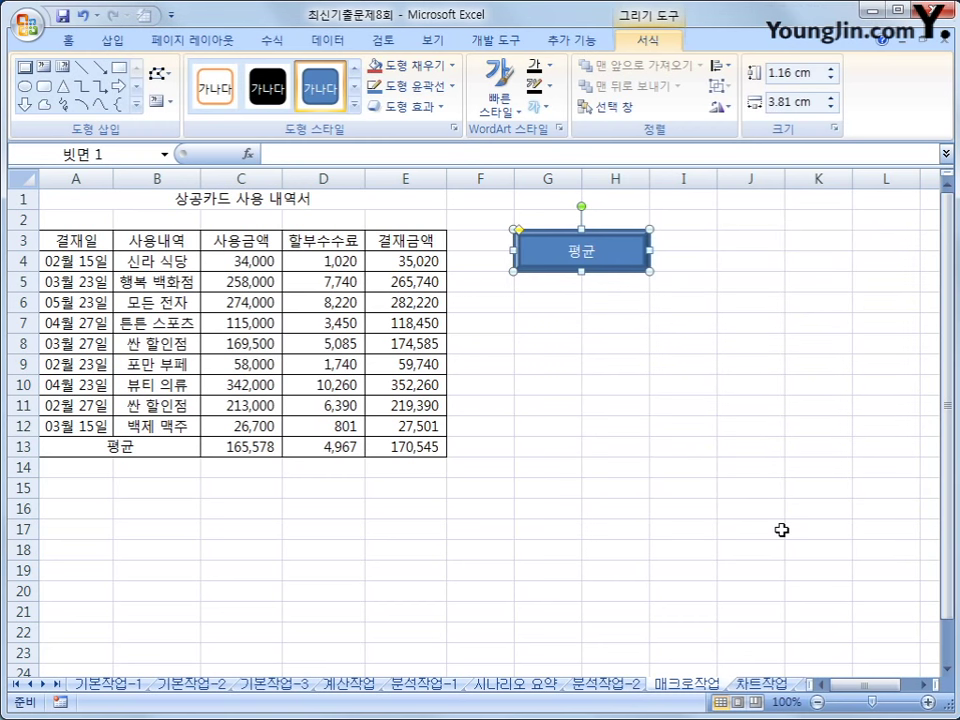
click(782, 529)
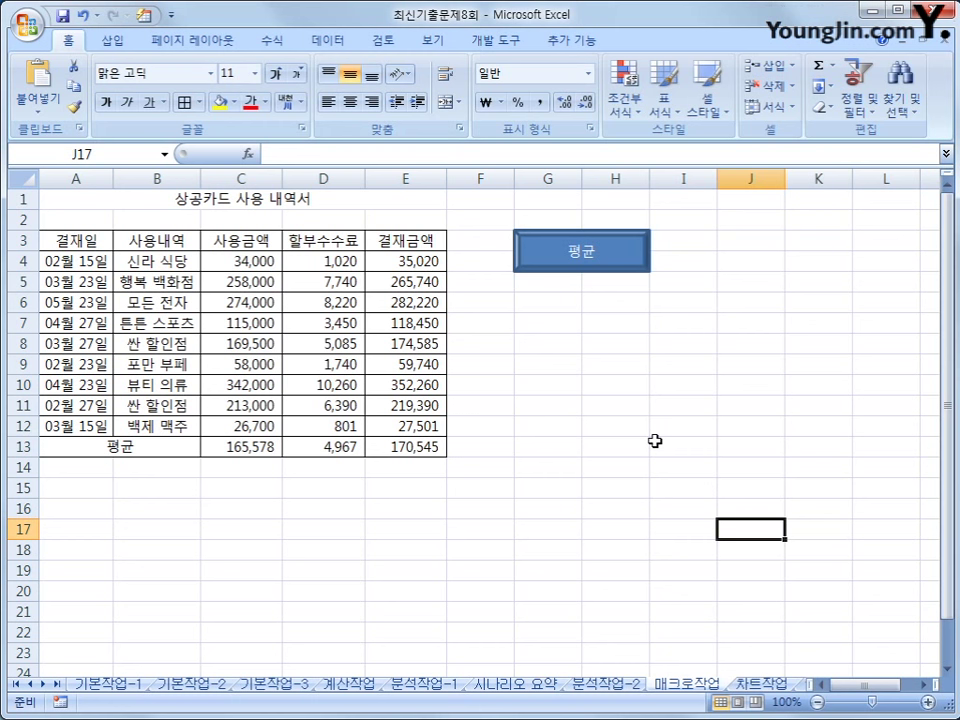
Start recording a macro named 서식, stored in the current workbook
click(59, 703)
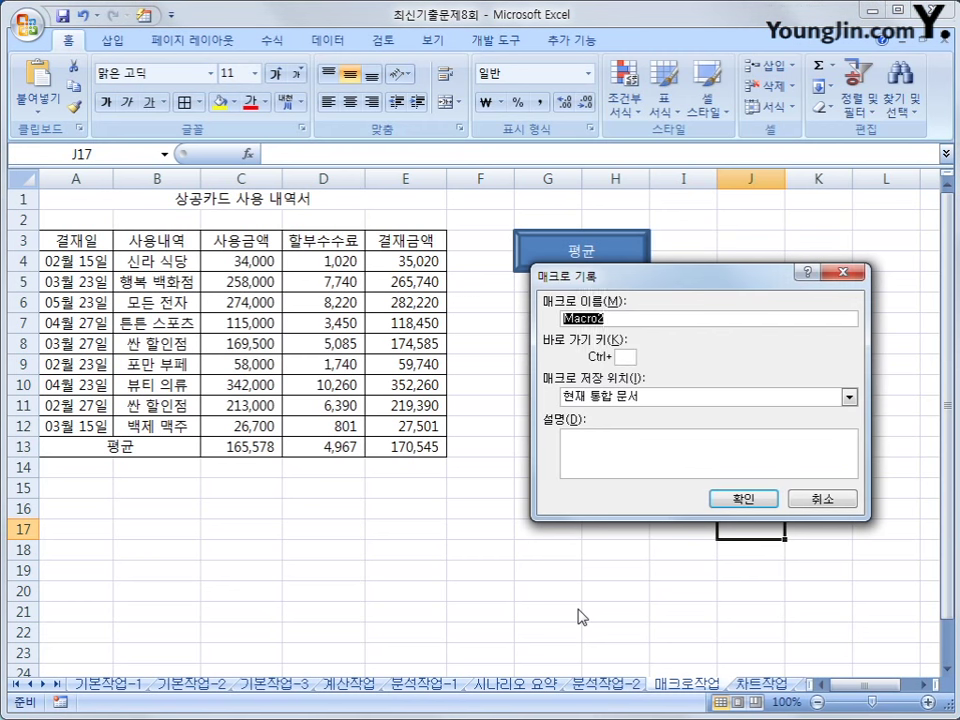
text(평균)
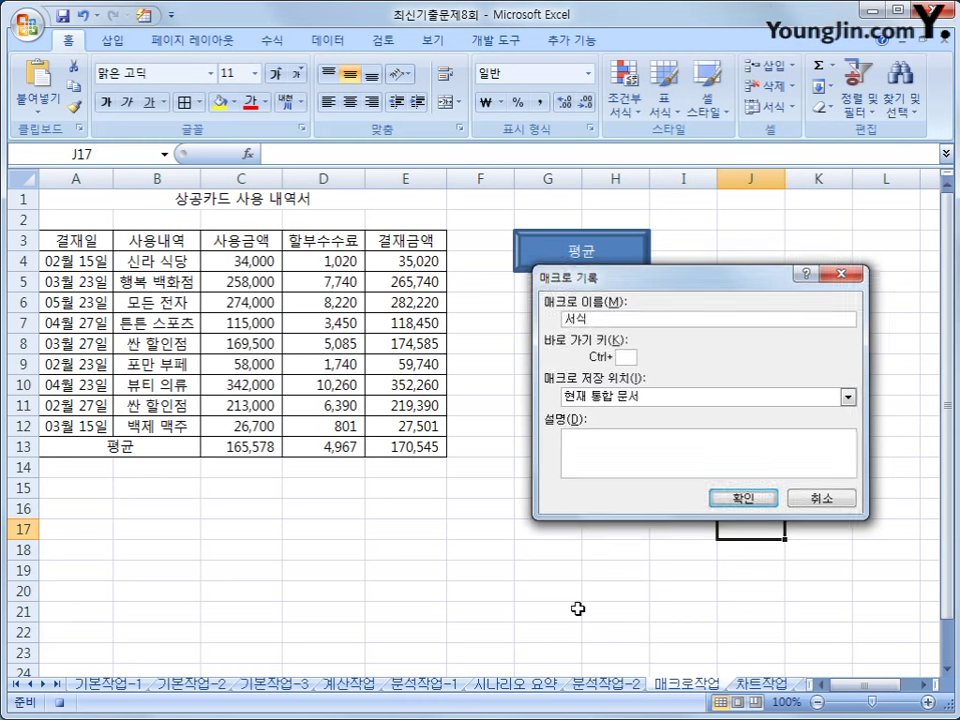
key(Return)
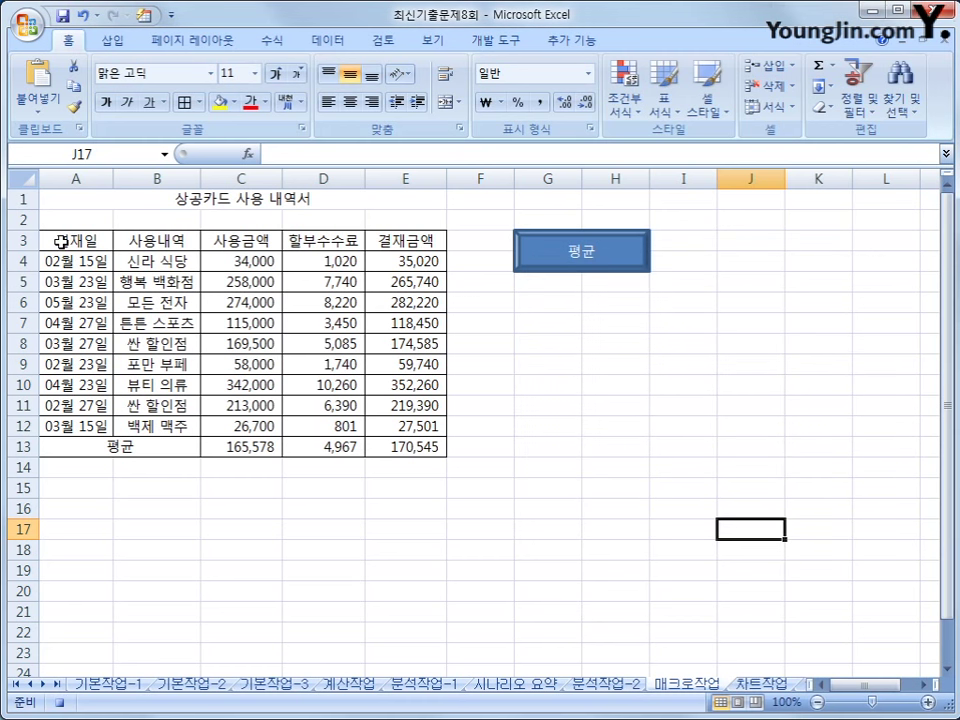
Fill the header cells A3:E3 with the standard yellow colour and stop recording the macro
drag(62, 240, 385, 243)
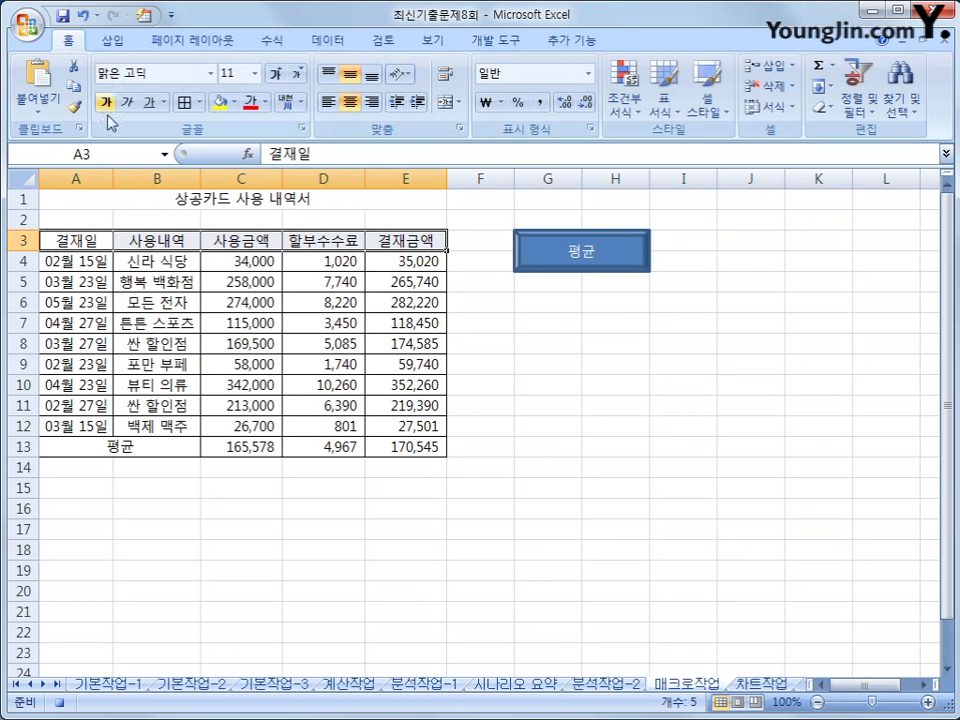
click(234, 102)
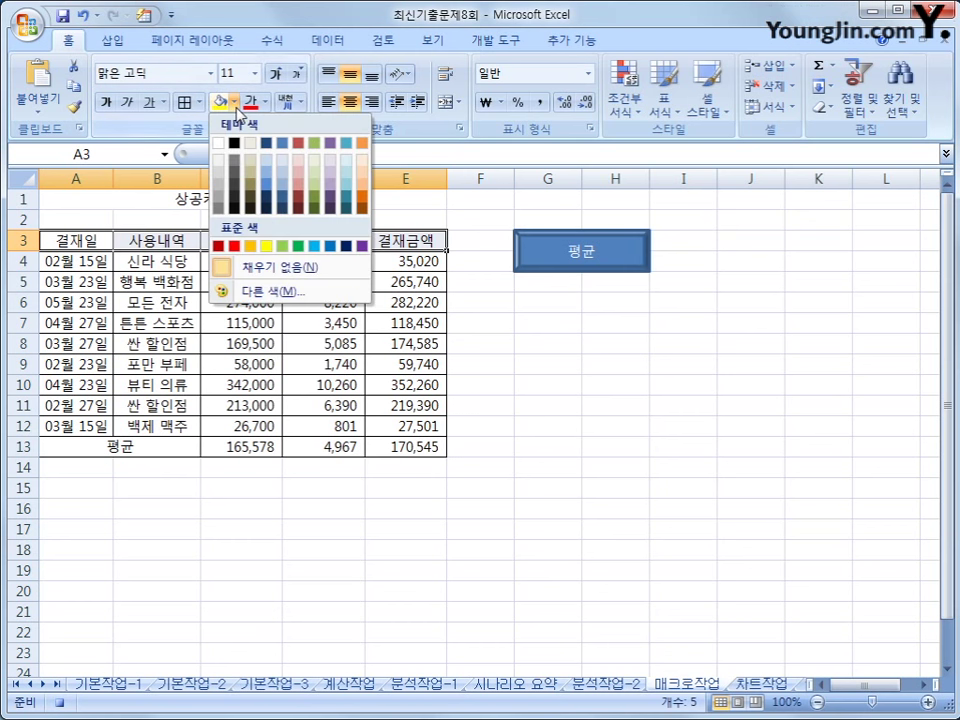
click(266, 247)
click(428, 246)
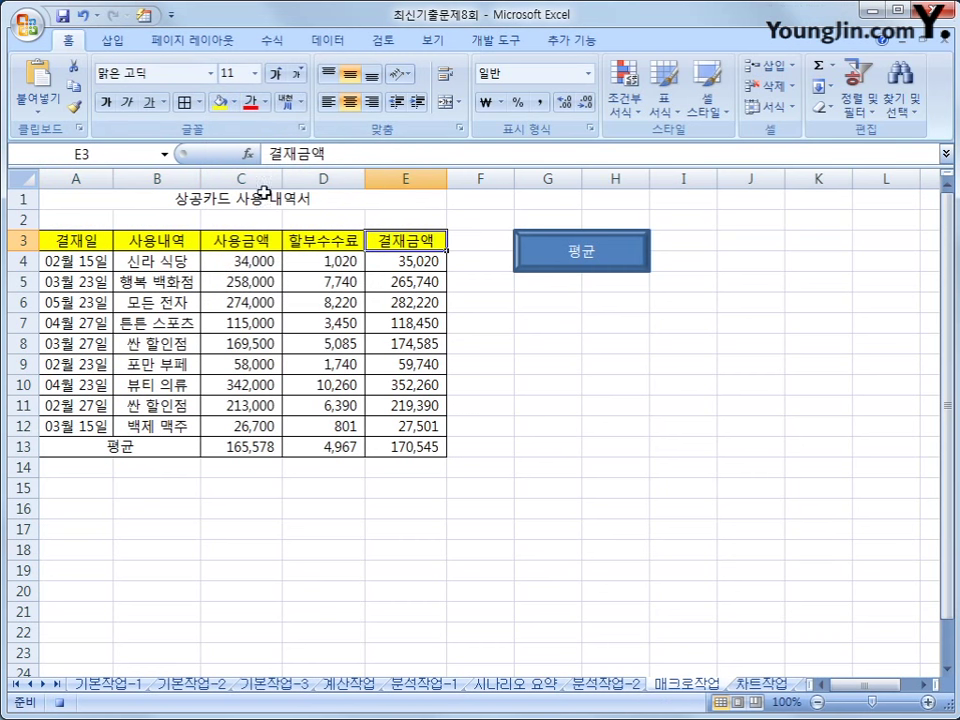
click(60, 703)
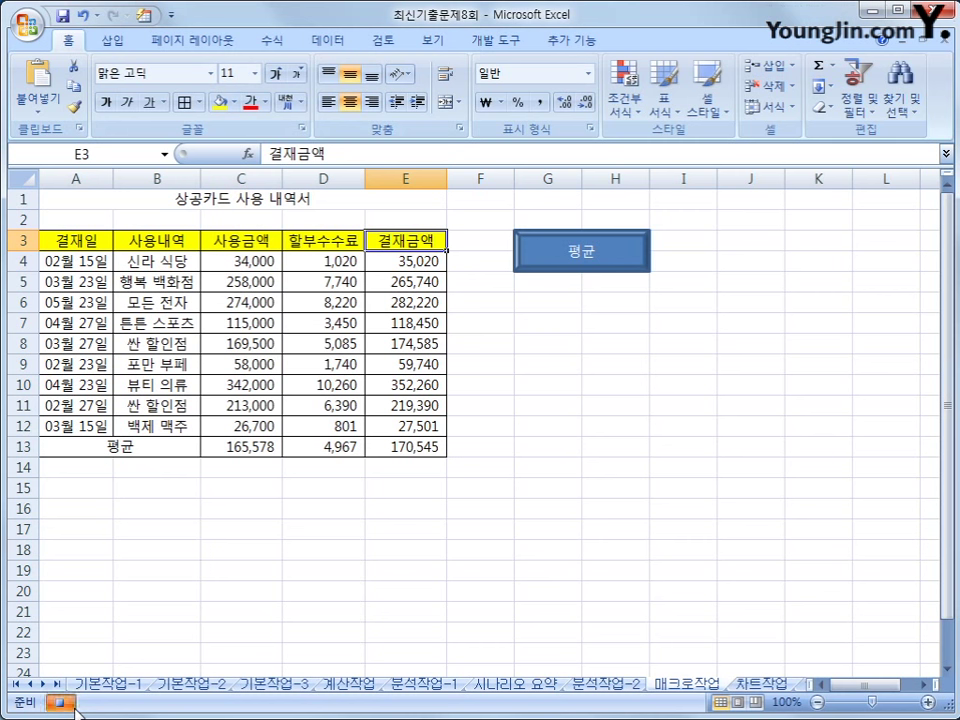
click(669, 596)
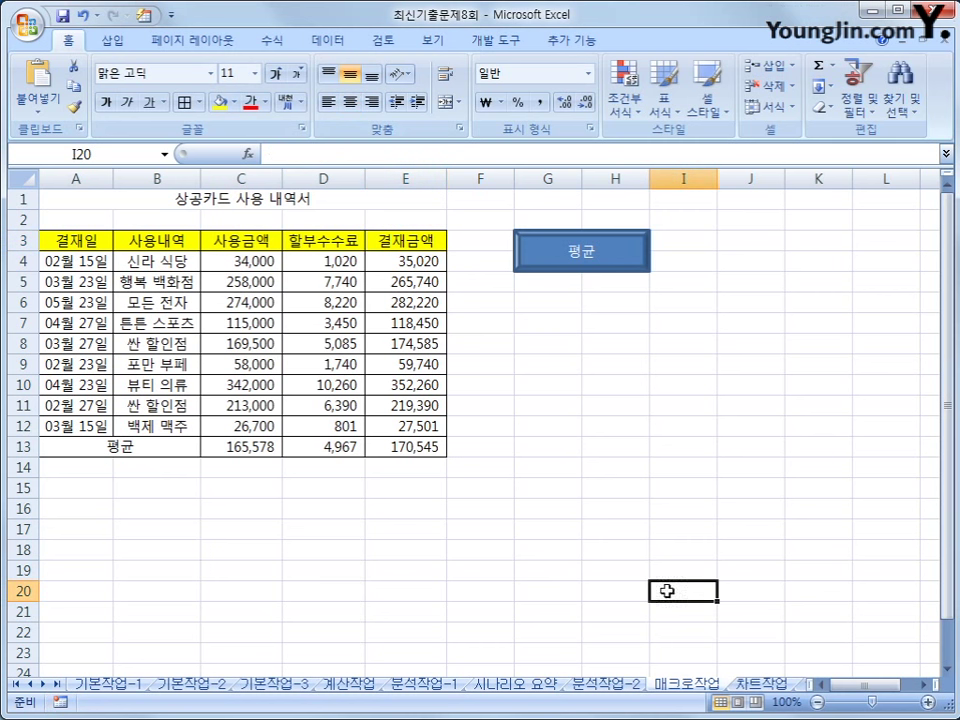
Draw a 웃는 얼굴 basic shape over cells G6:H7
click(108, 44)
click(209, 96)
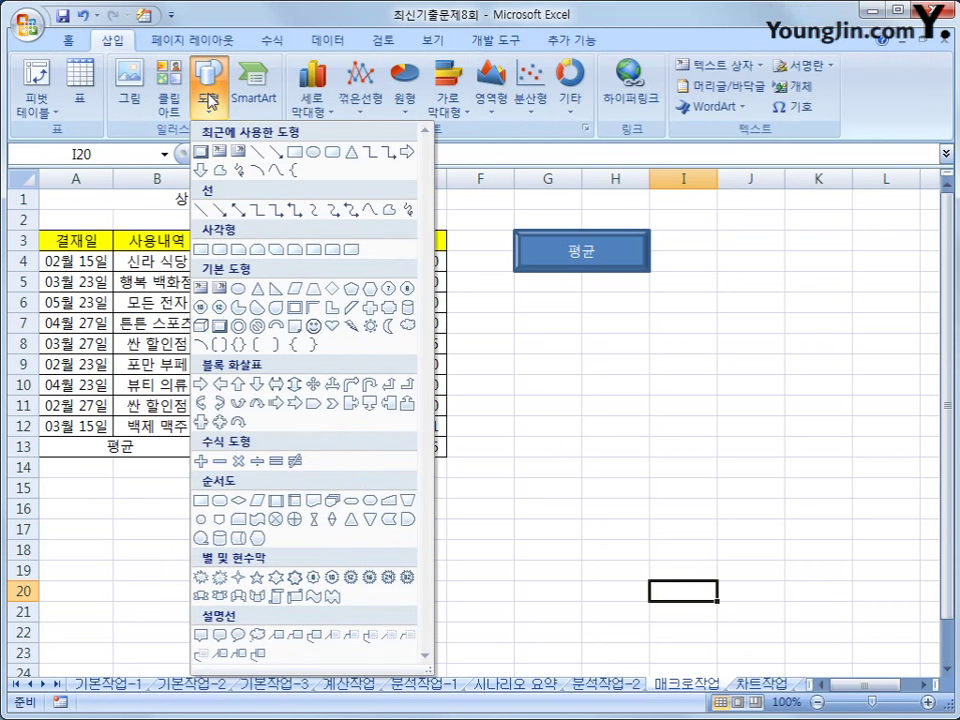
click(313, 334)
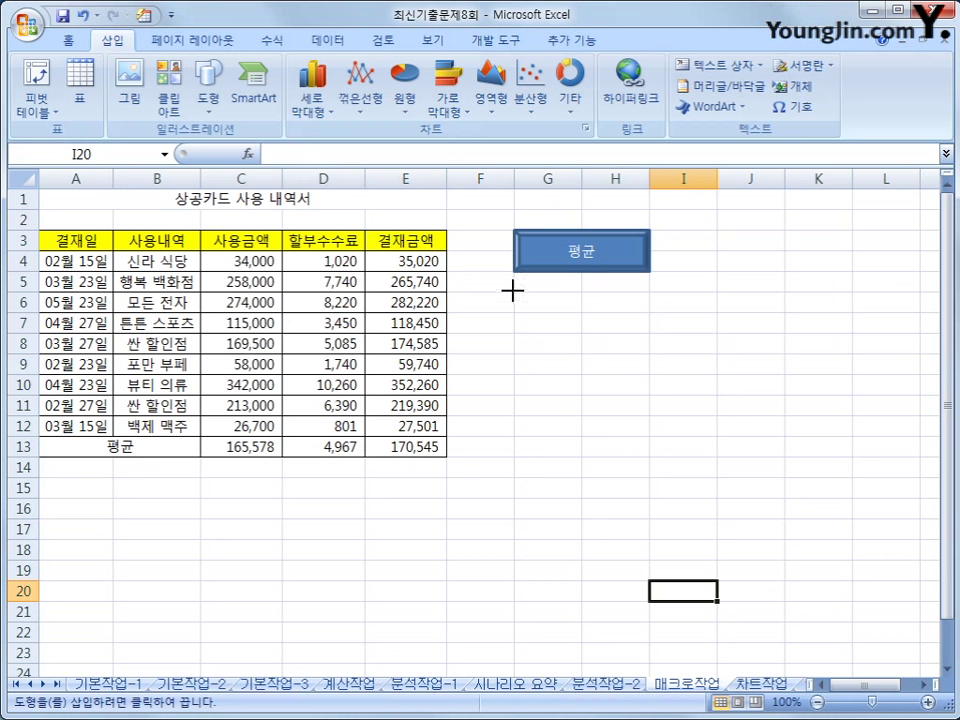
mouse_move(513, 291)
mouse_down()
mouse_move(529, 305)
mouse_move(600, 315)
mouse_move(622, 339)
mouse_up()
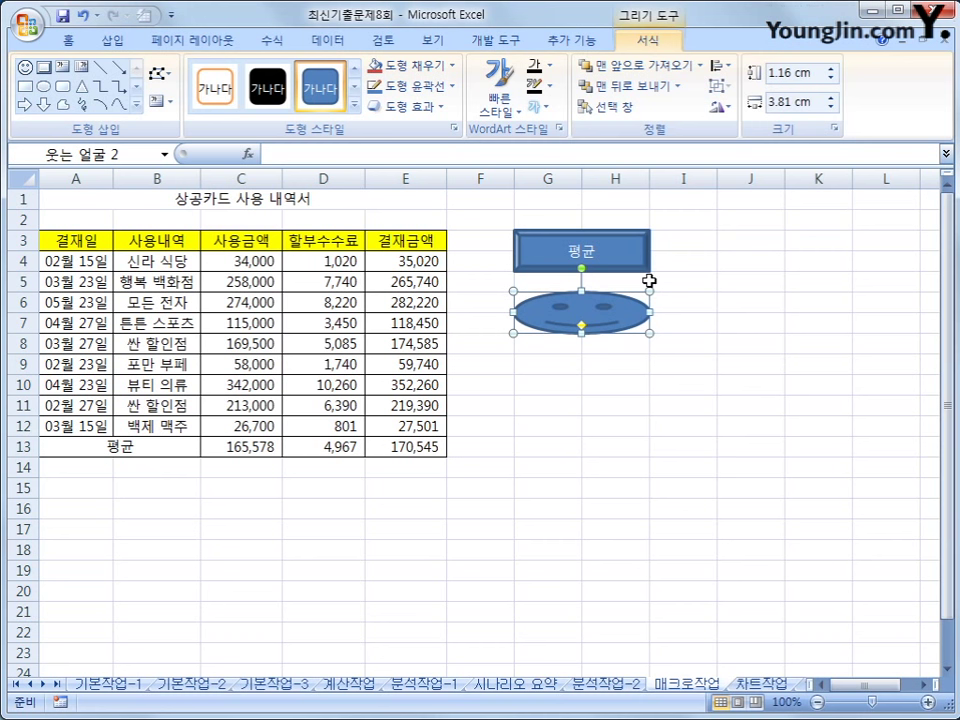
Assign the 서식 macro to the smiley face shape and deselect the shape
right_click(592, 306)
click(645, 496)
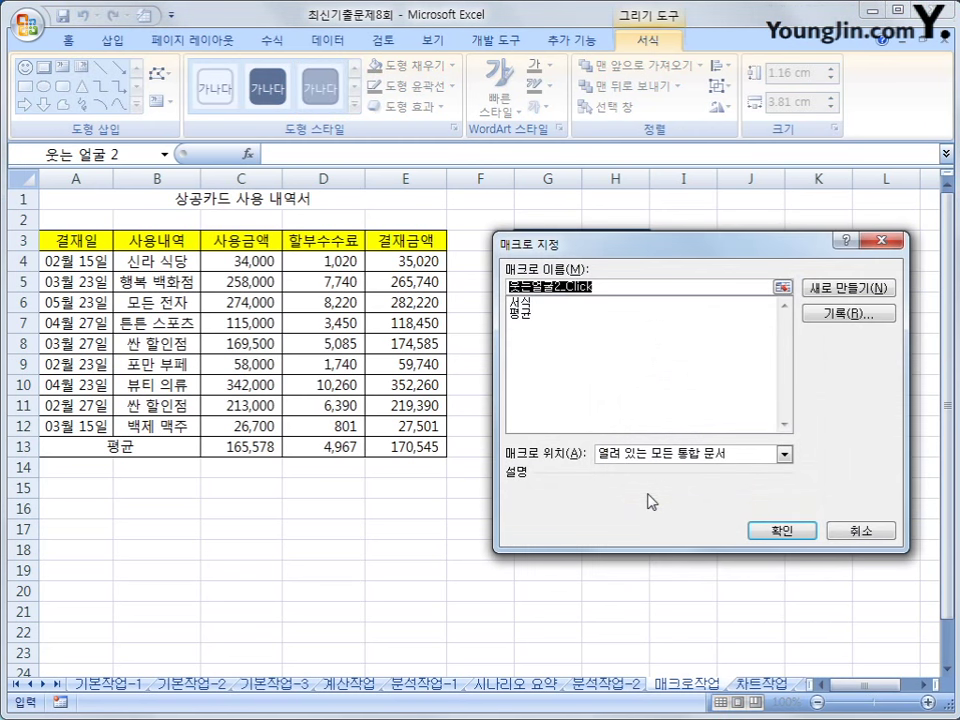
click(538, 304)
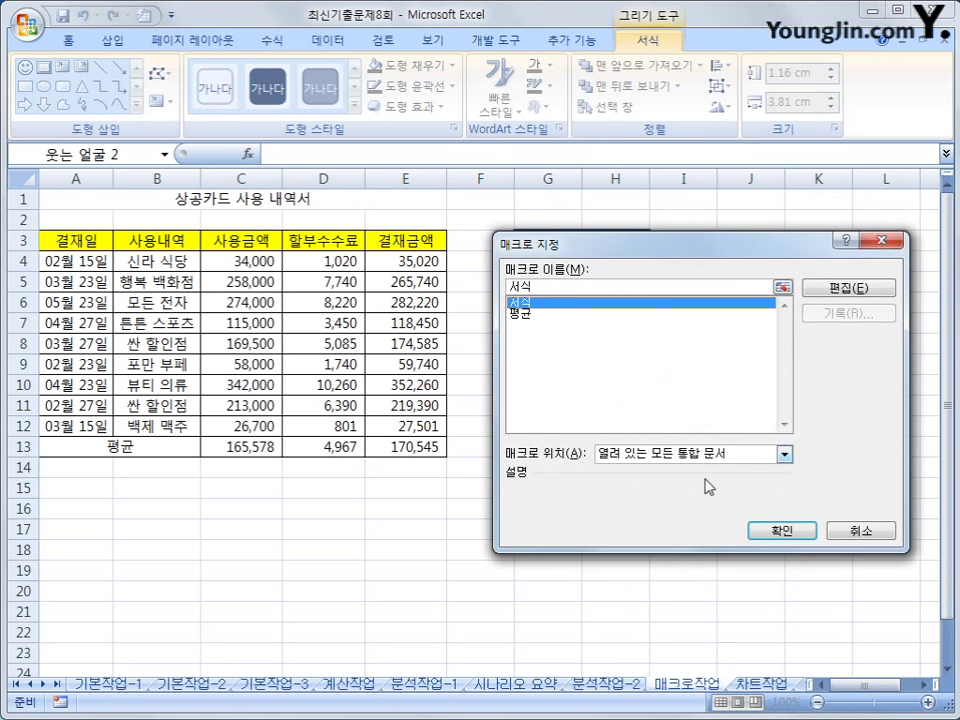
click(782, 534)
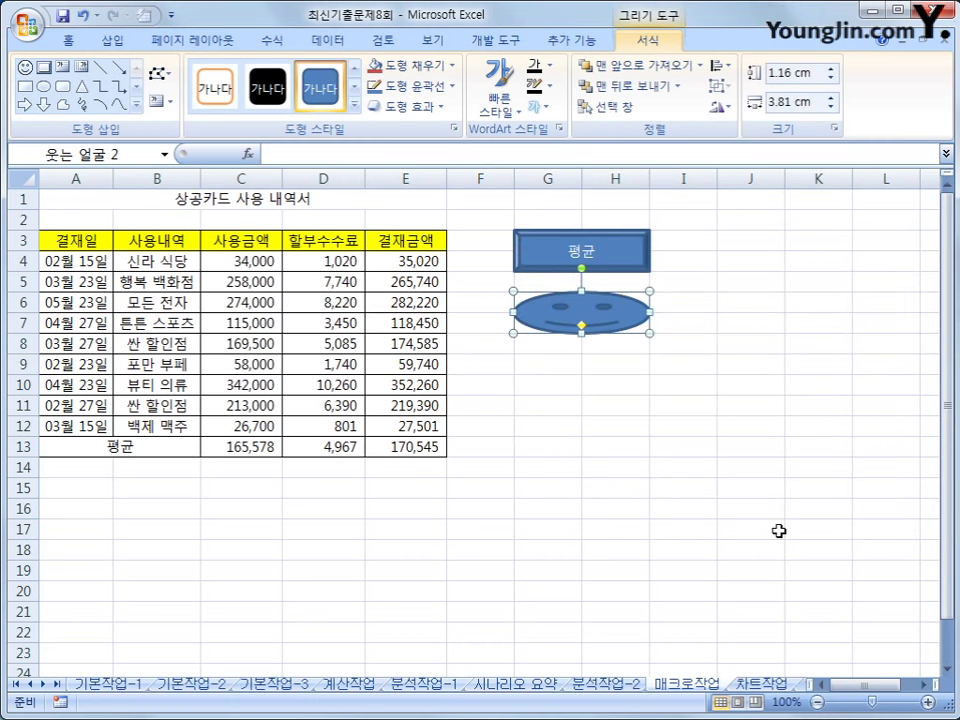
click(779, 531)
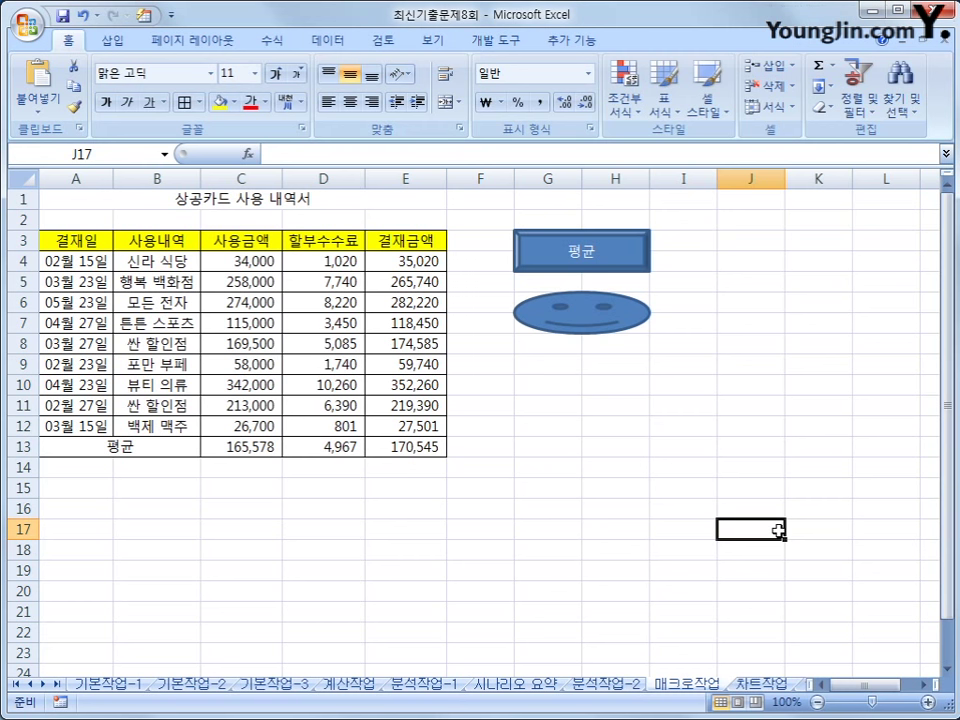
On the 차트작업 sheet, insert a 2-D clustered column chart from B2:B9 and D2:E9
click(761, 685)
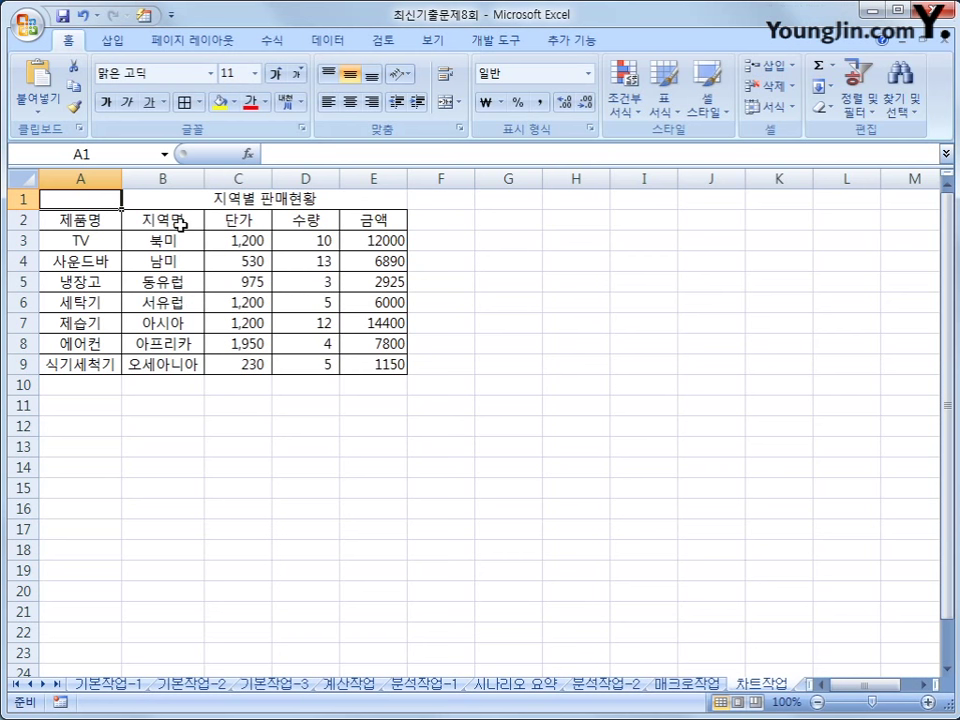
drag(180, 224, 180, 366)
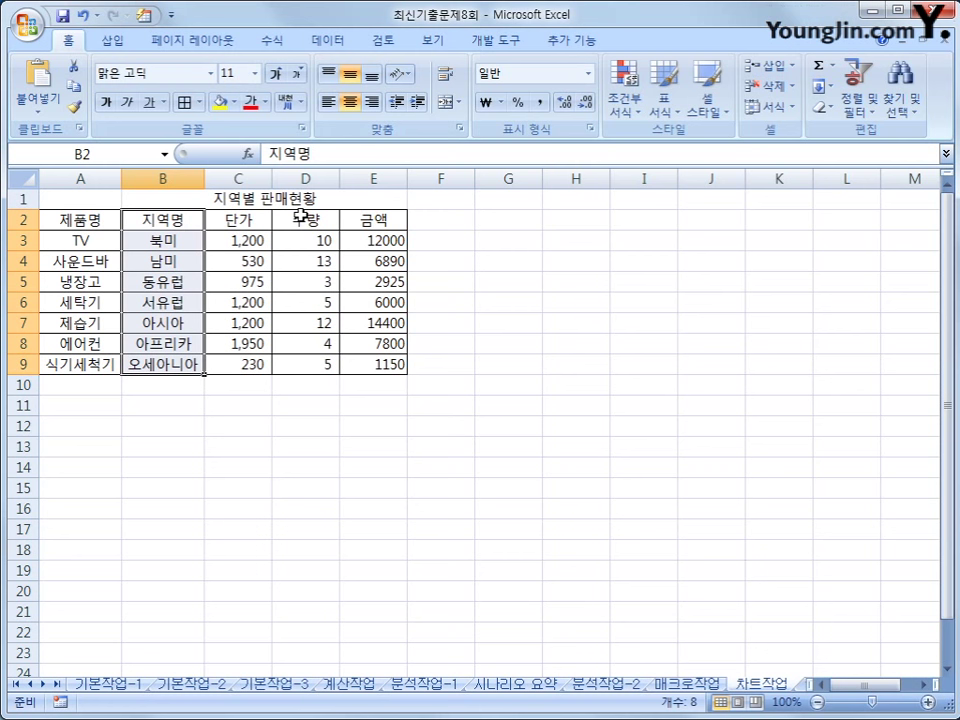
drag(300, 215, 390, 360)
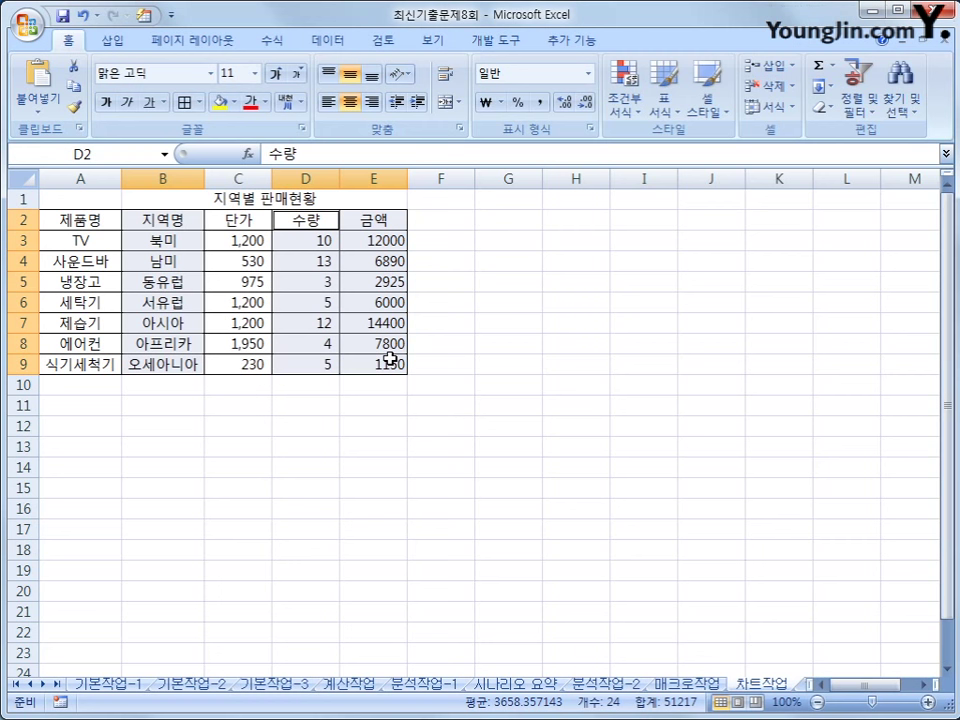
click(124, 46)
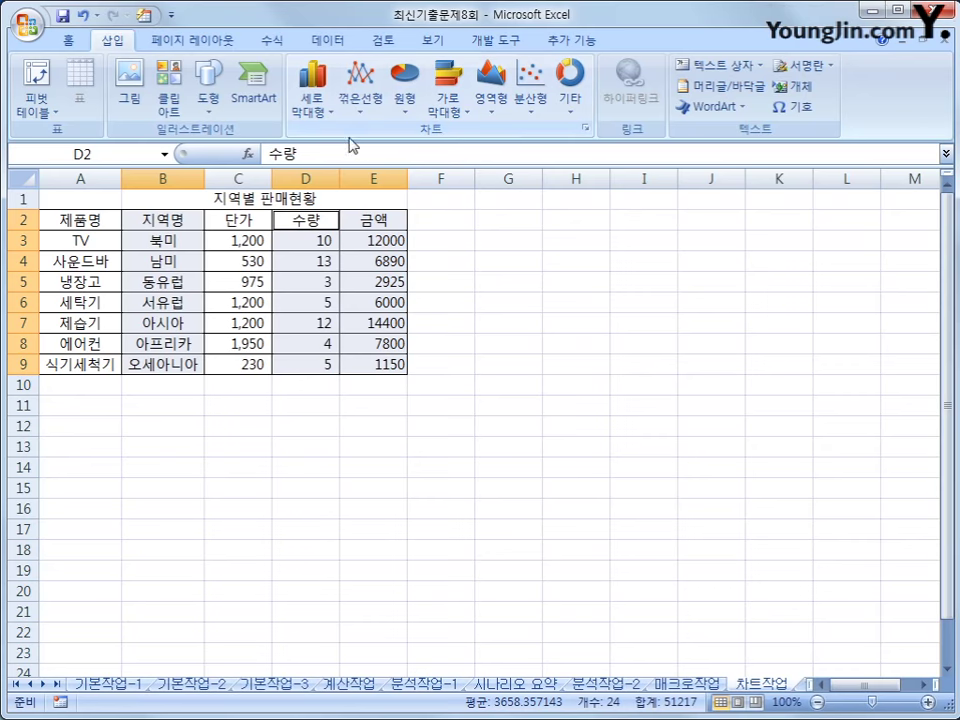
click(327, 117)
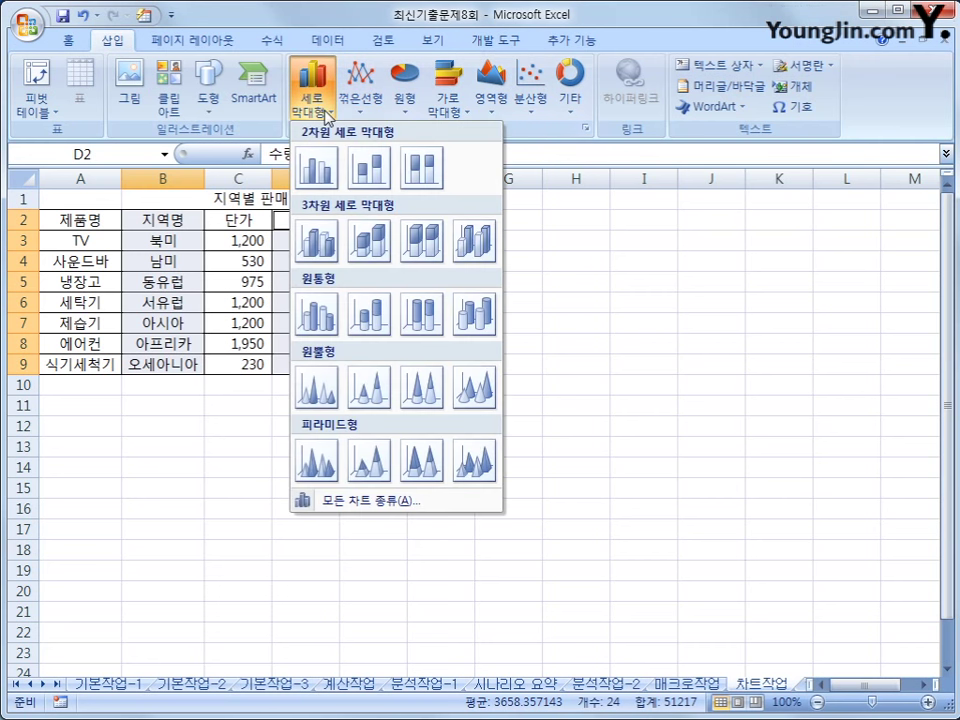
click(318, 174)
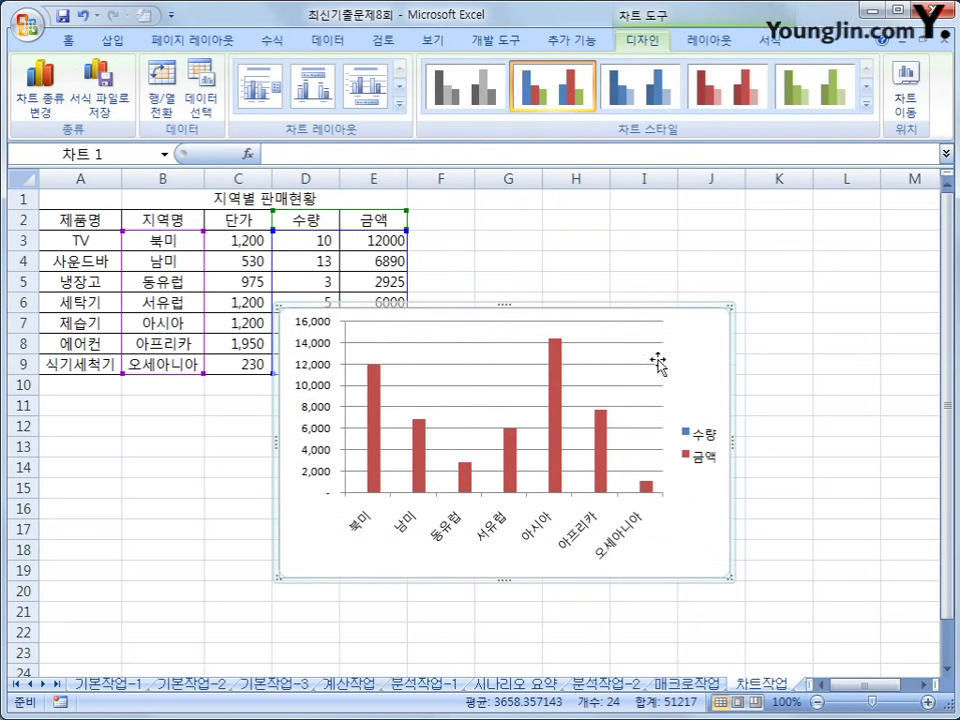
Move the chart below the table and resize it to fill cells A12:H24
drag(703, 341, 454, 450)
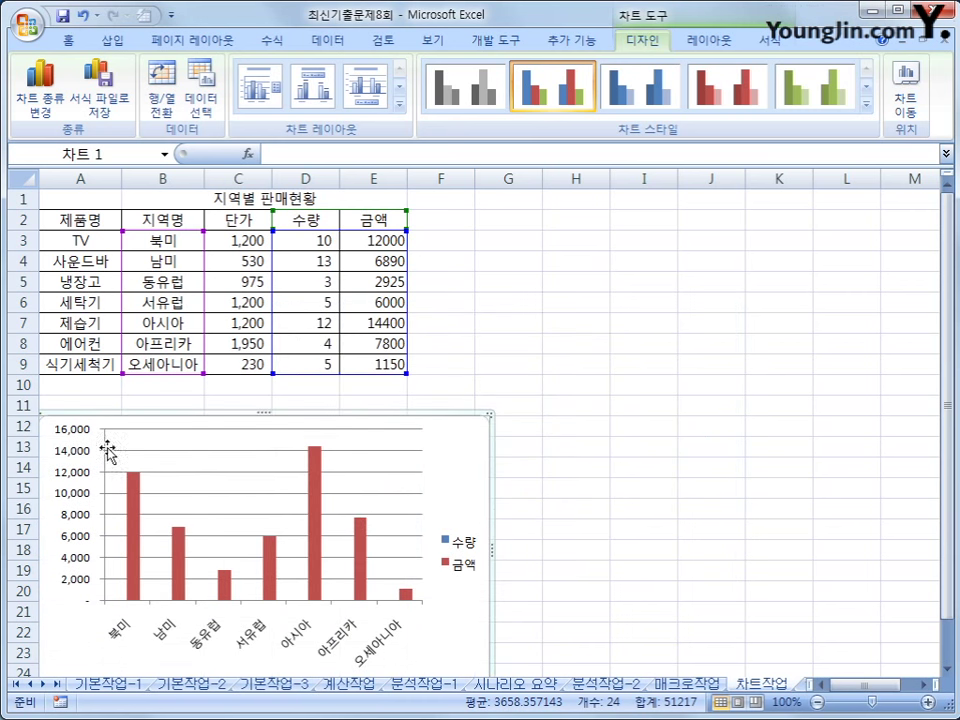
scroll(480, 600, down, 1)
scroll(531, 609, down, 1)
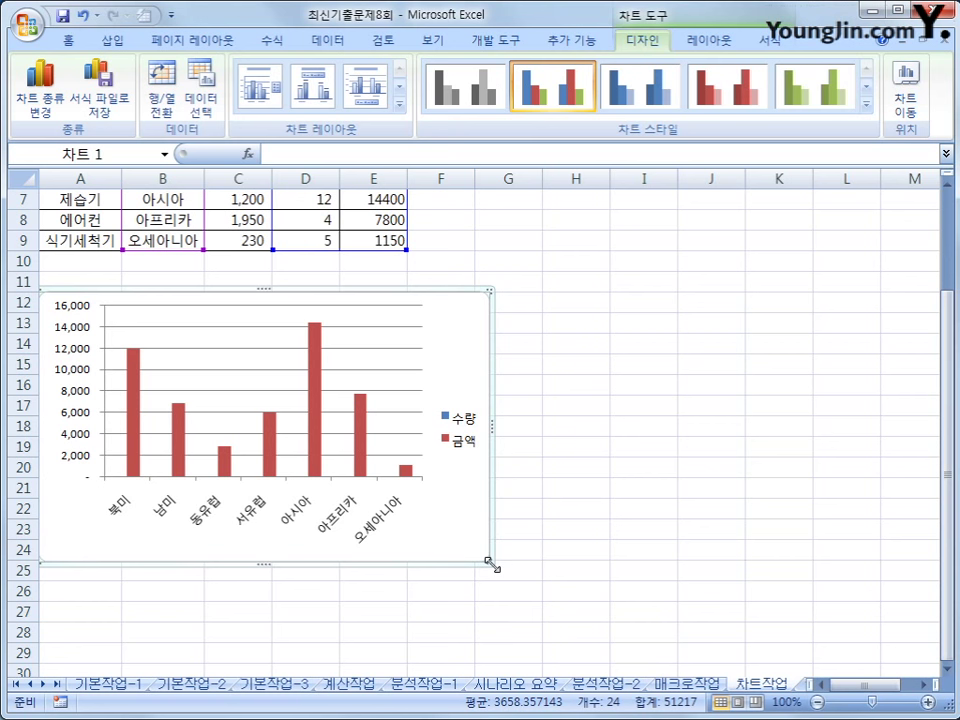
drag(492, 565, 607, 565)
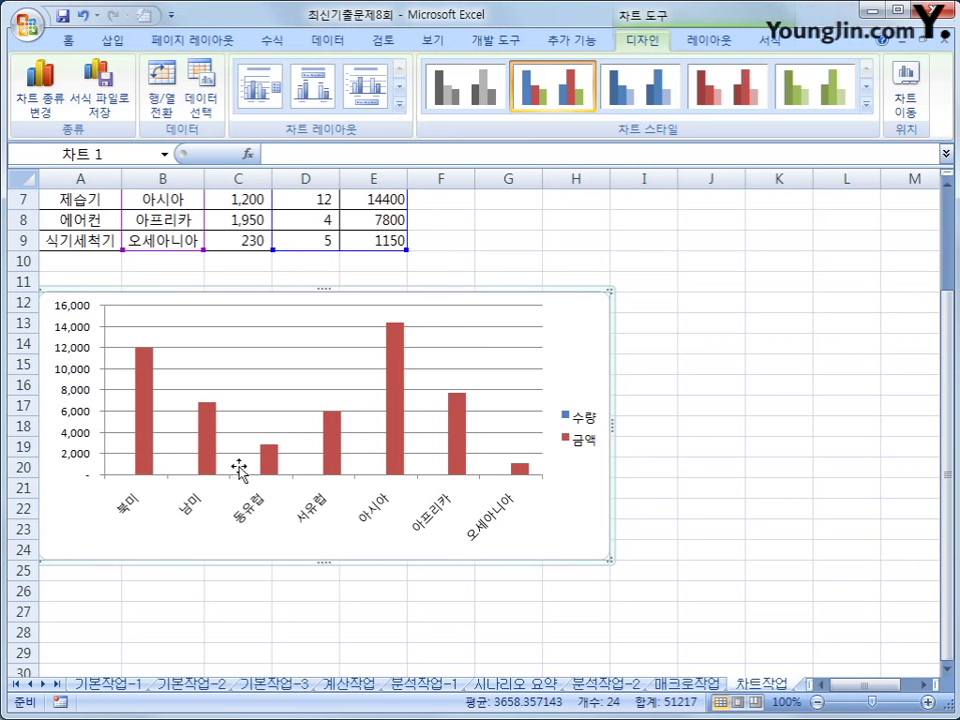
Change the 금액 series to a line chart with markers
click(146, 372)
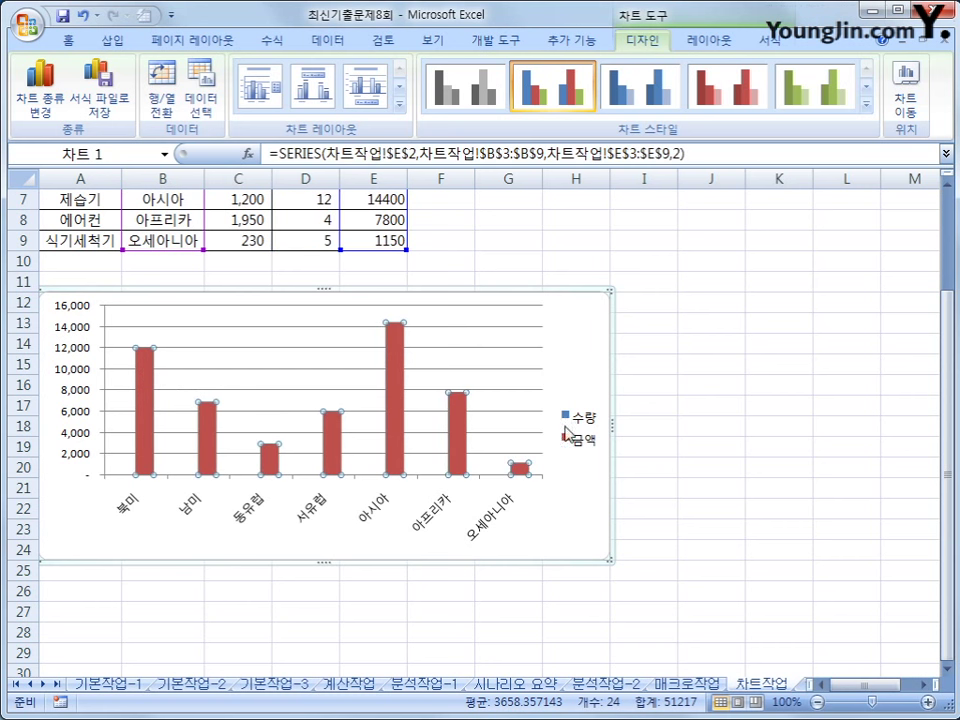
right_click(150, 372)
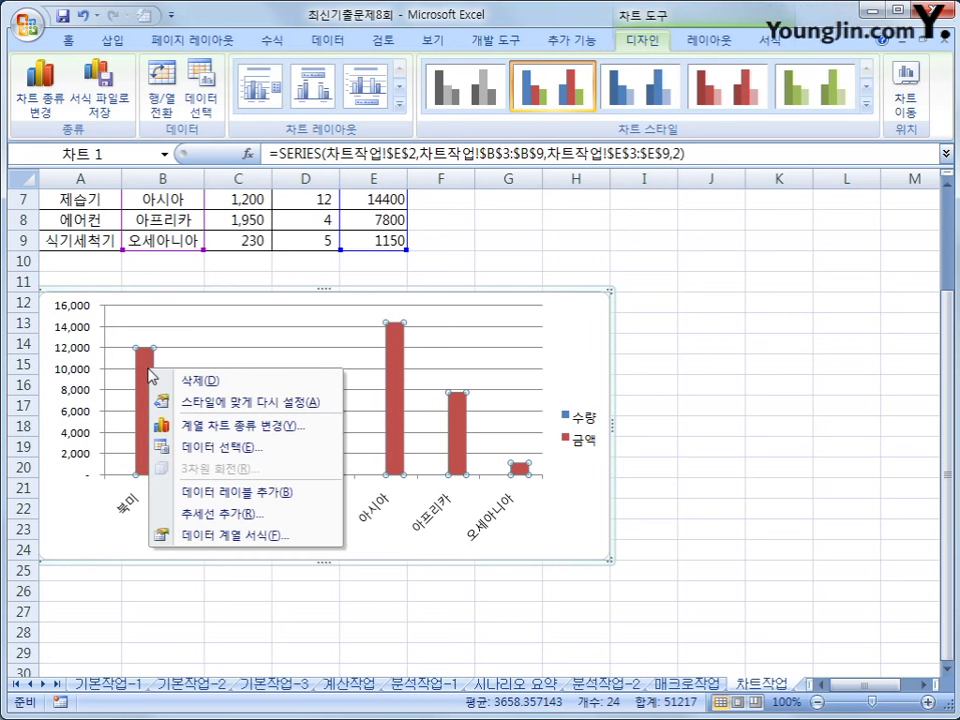
click(320, 436)
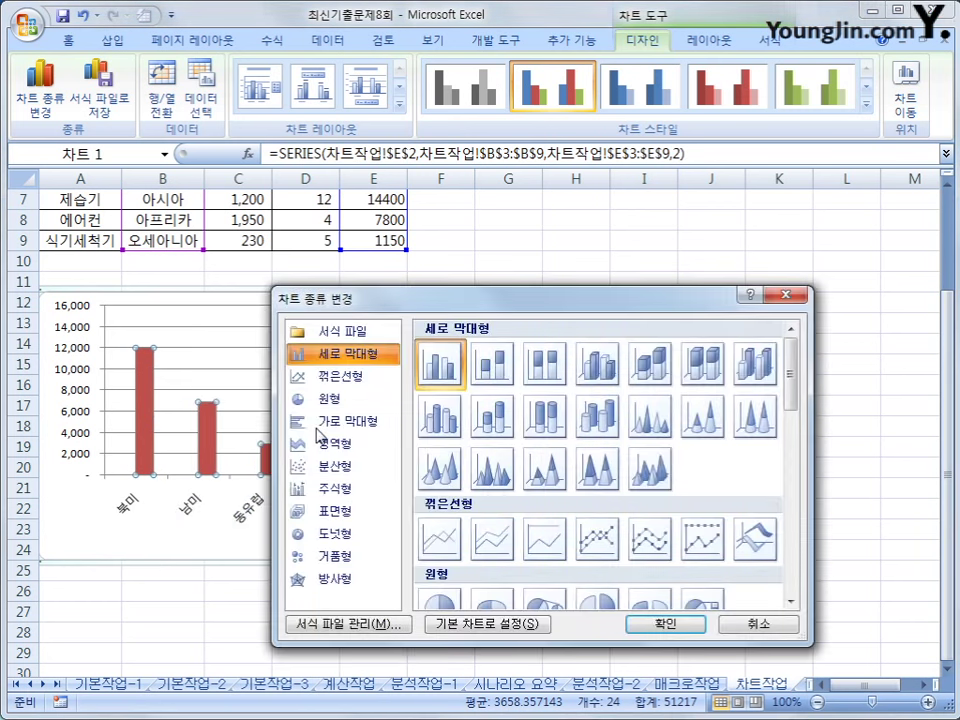
click(597, 537)
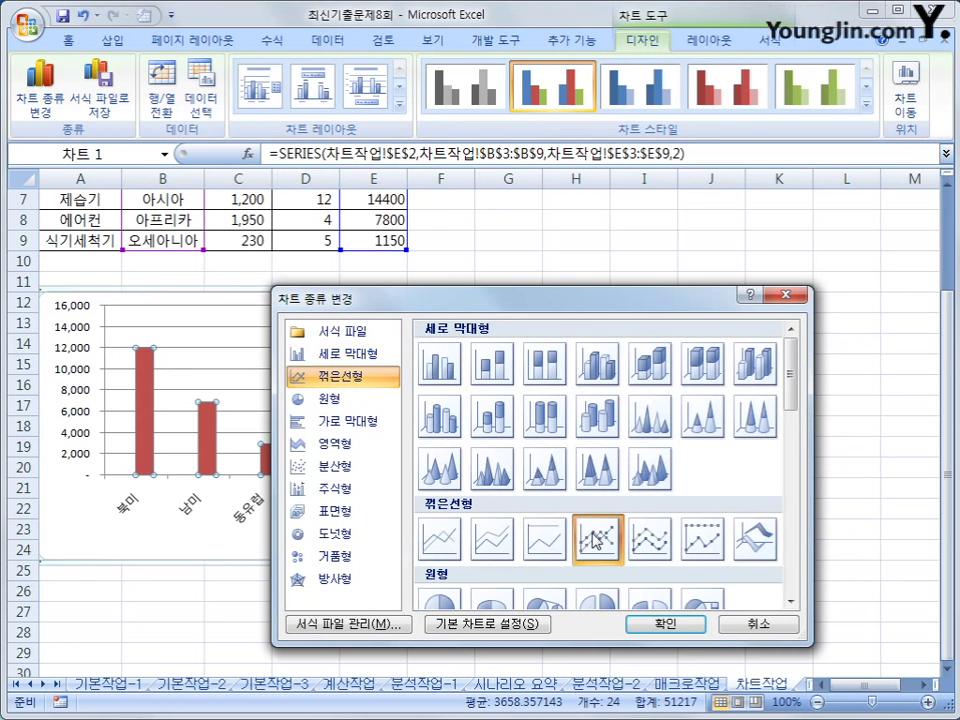
click(647, 622)
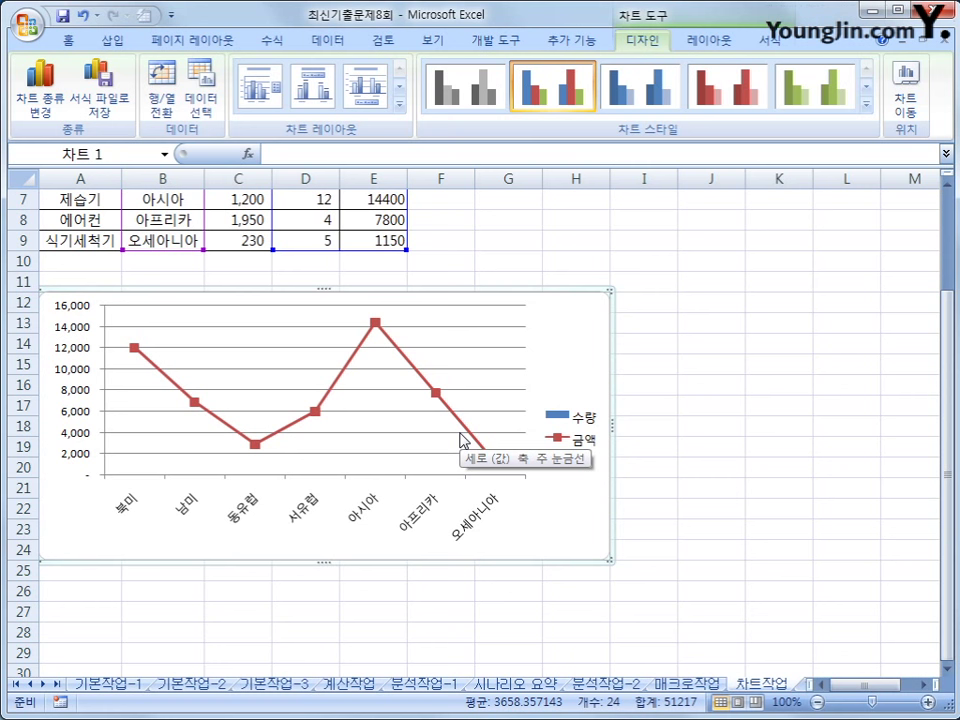
Plot the 금액 series on the secondary axis (보조 축) and deselect the chart
click(376, 324)
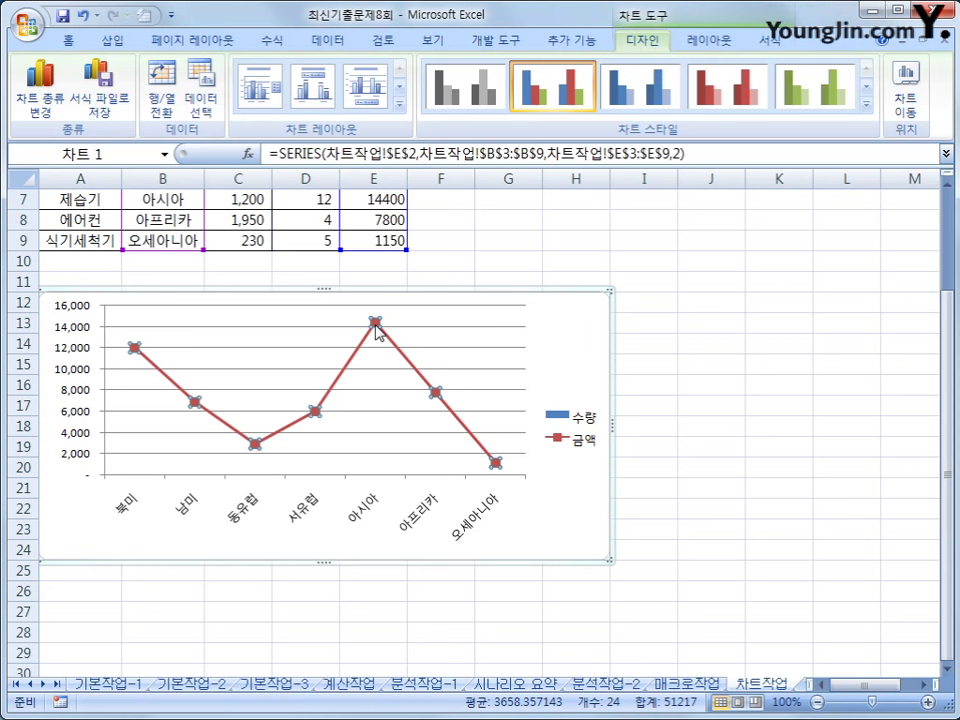
right_click(376, 325)
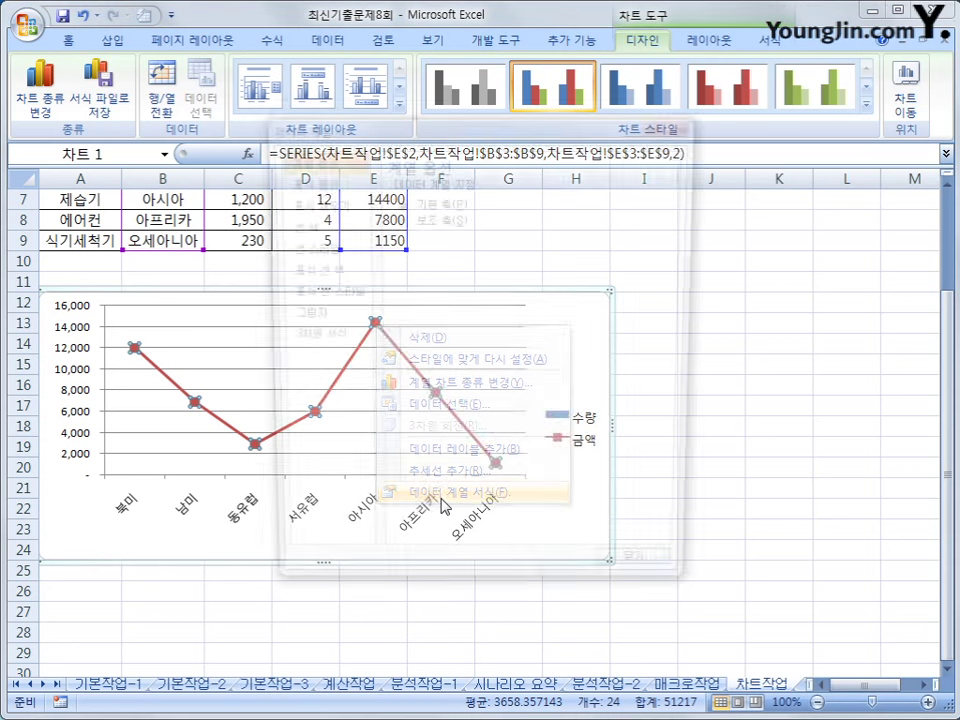
click(442, 494)
click(433, 218)
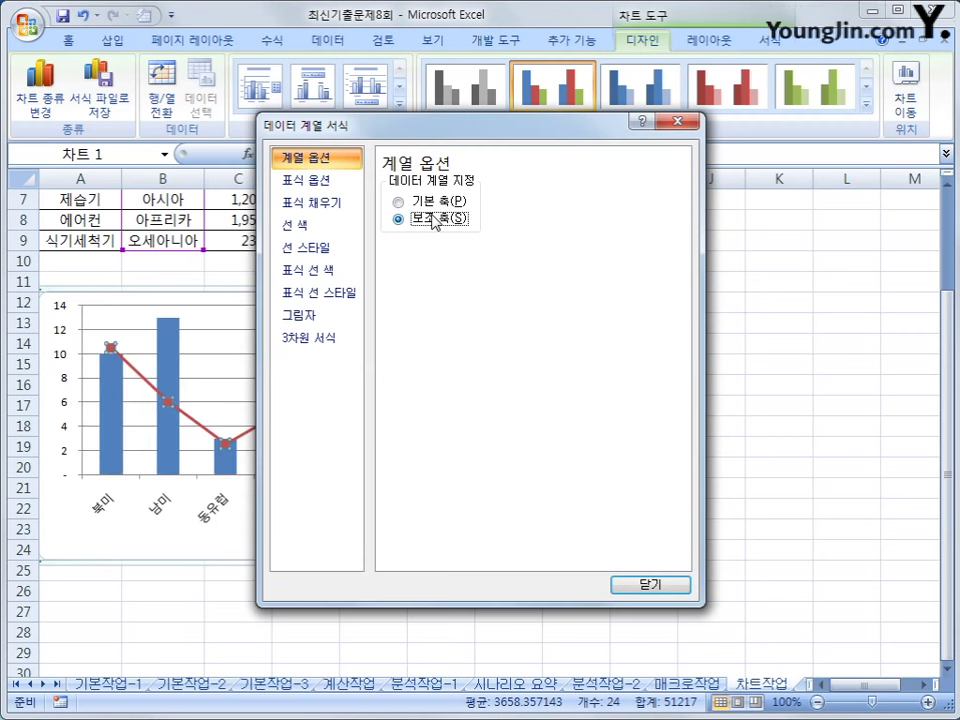
click(632, 586)
click(775, 596)
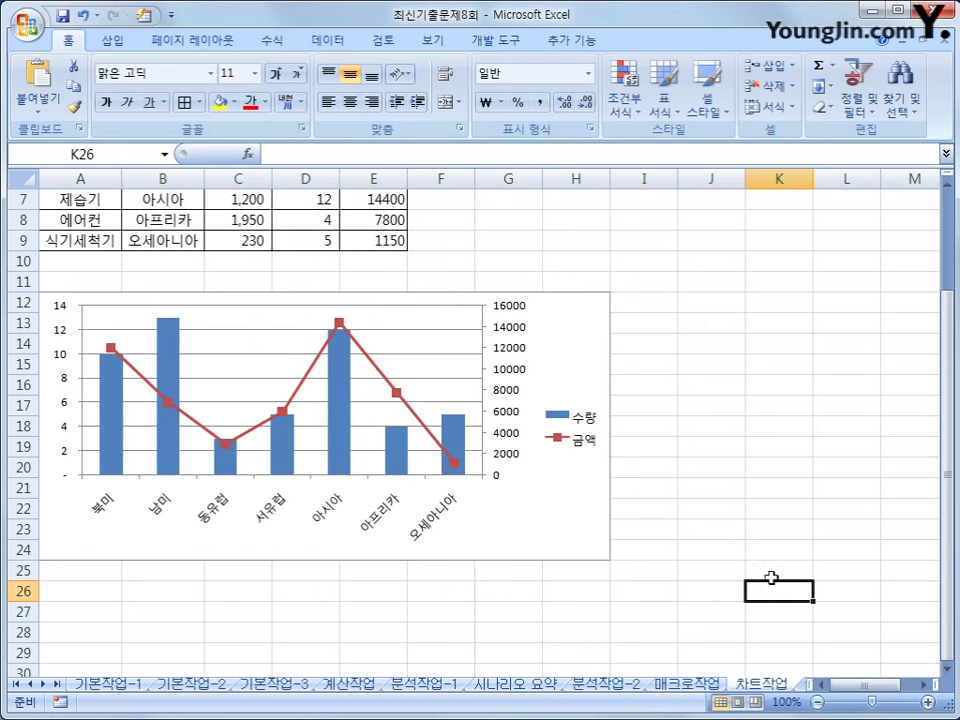
Add a chart title above the plot (차트 위) reading 지역별 판매현황
click(571, 497)
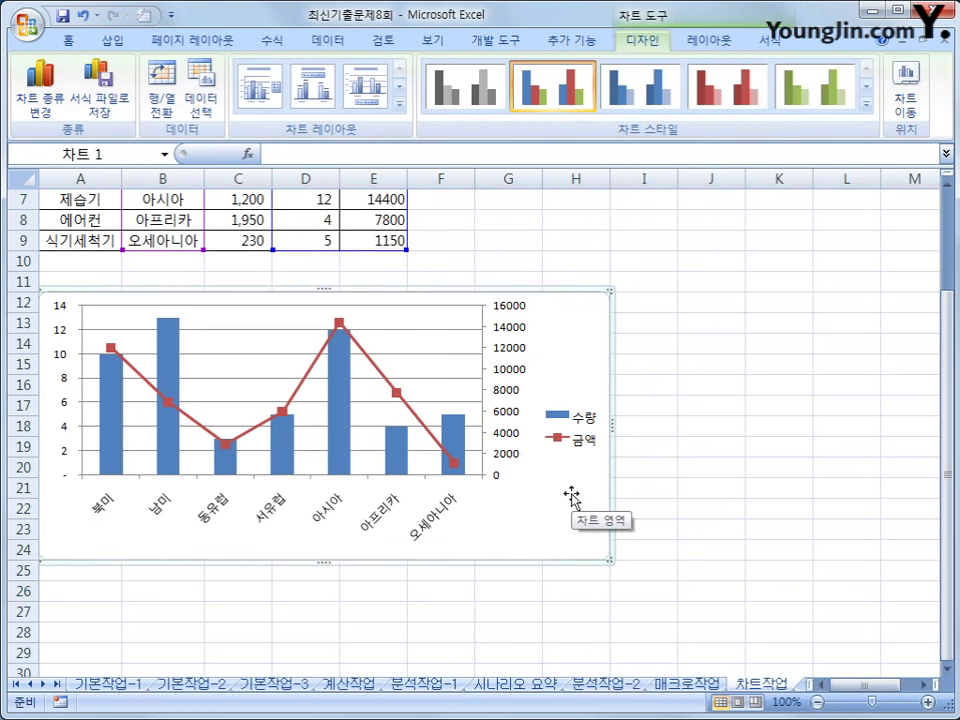
click(720, 47)
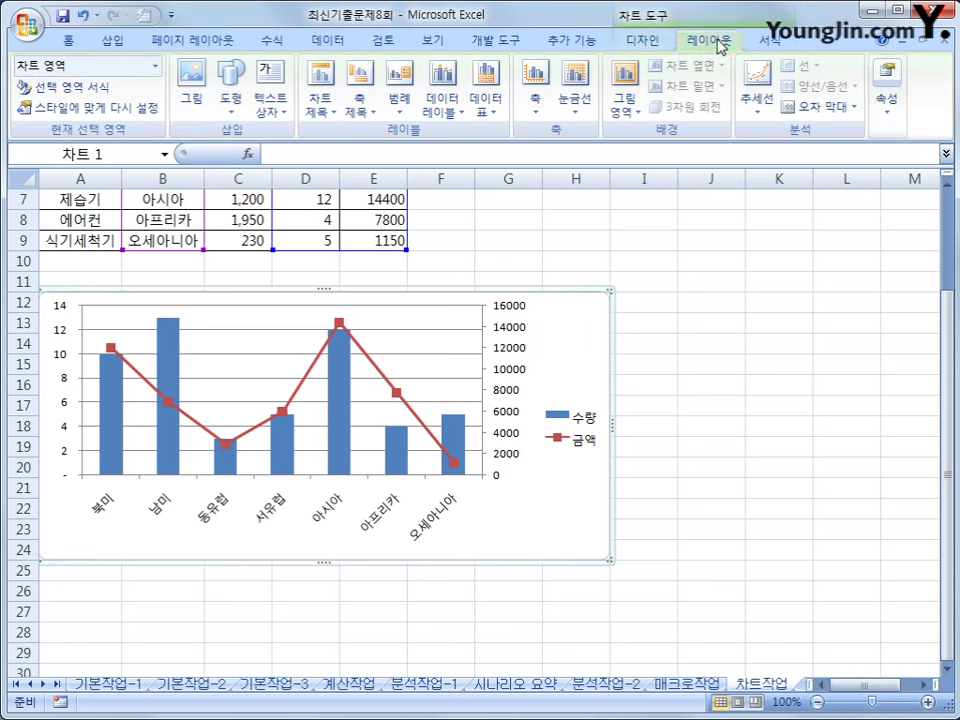
click(322, 100)
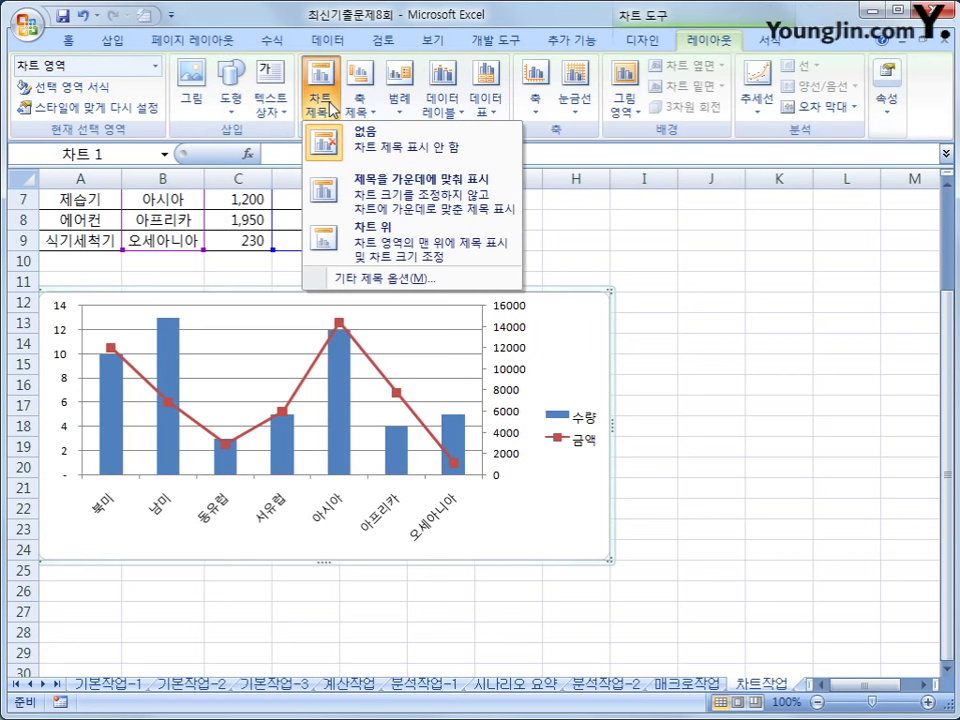
click(340, 240)
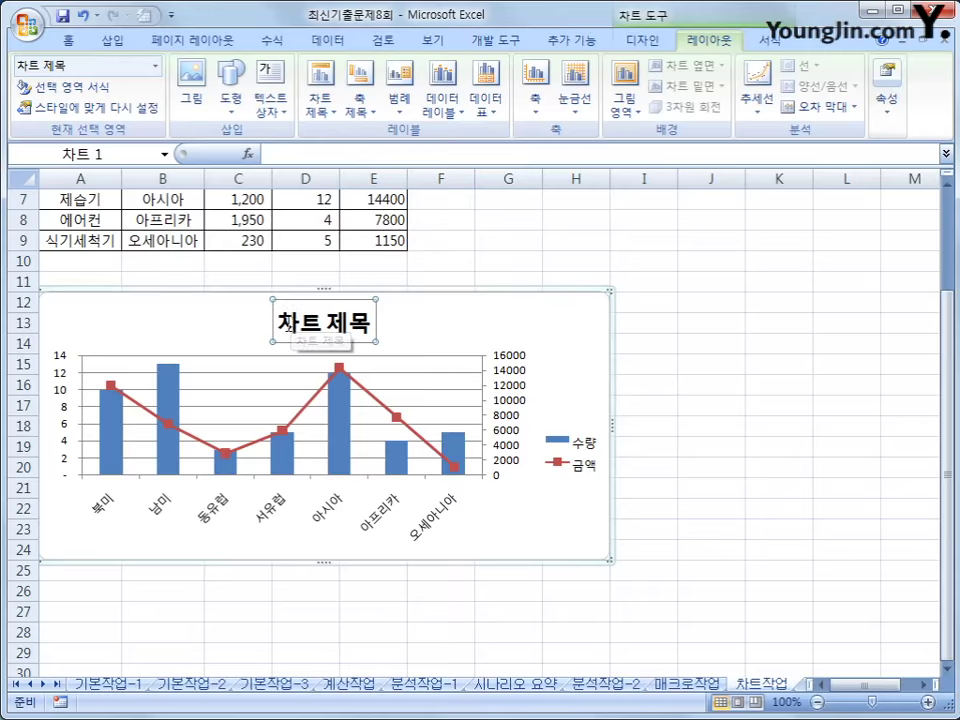
drag(277, 322, 373, 335)
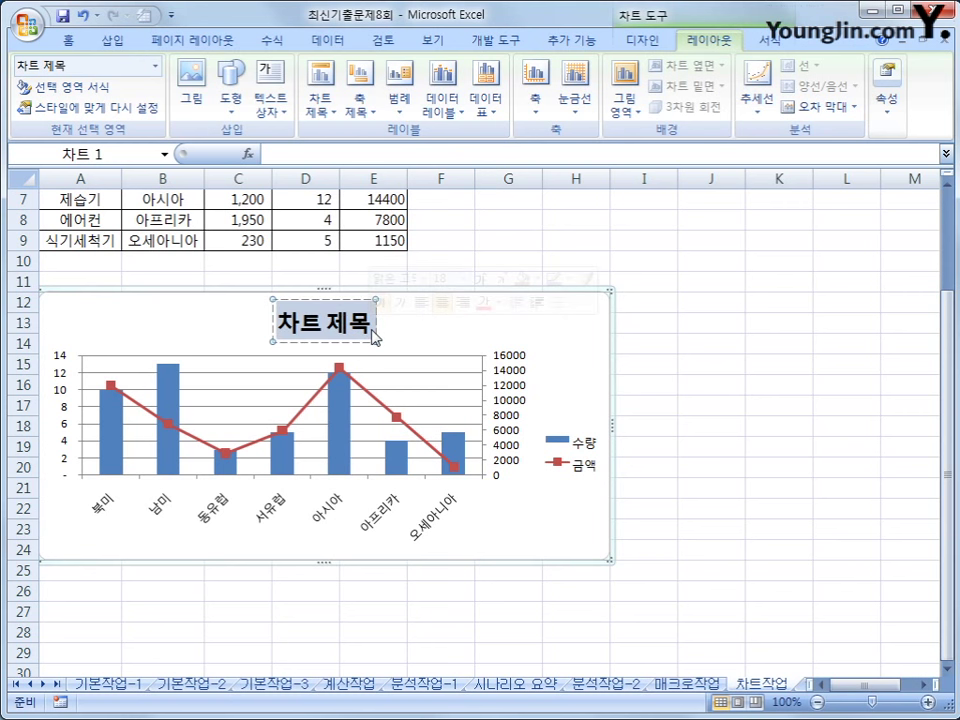
text(지역)
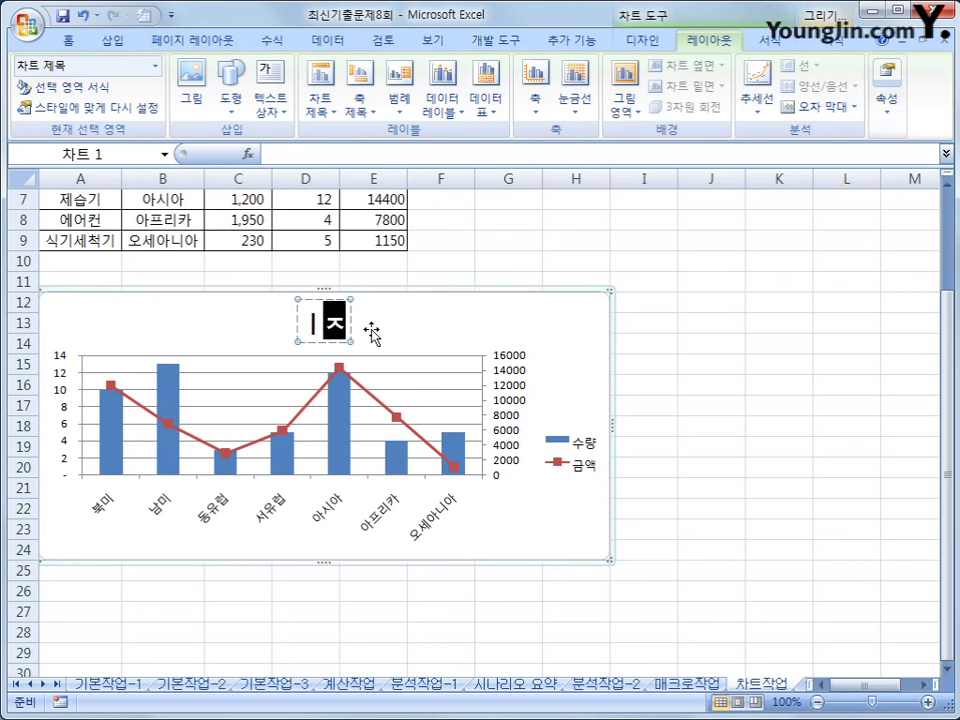
text(별)
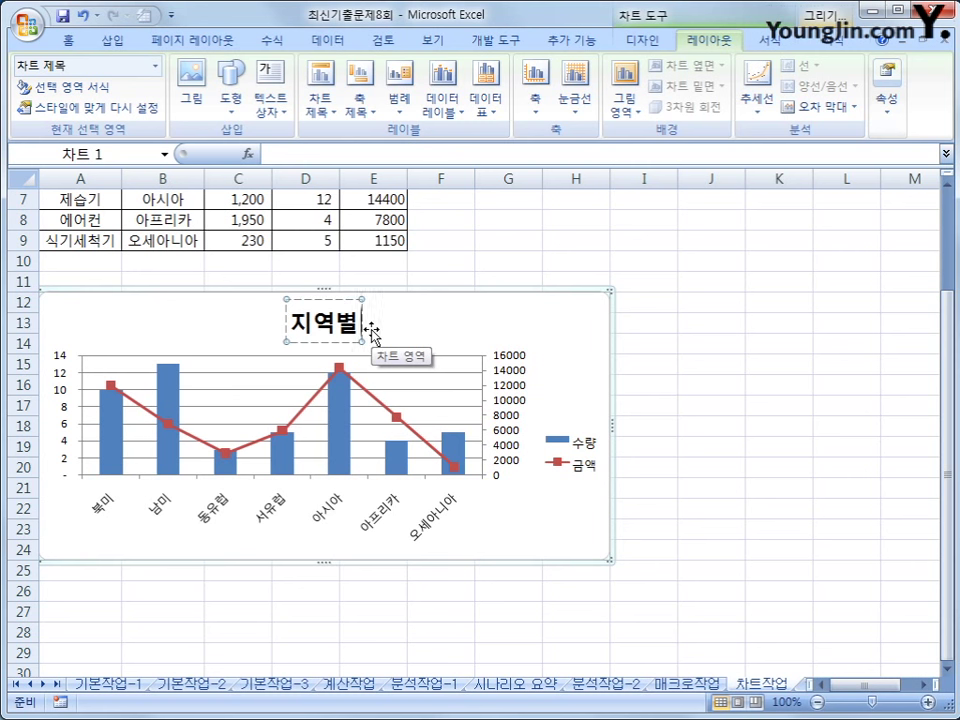
text( 판매현황)
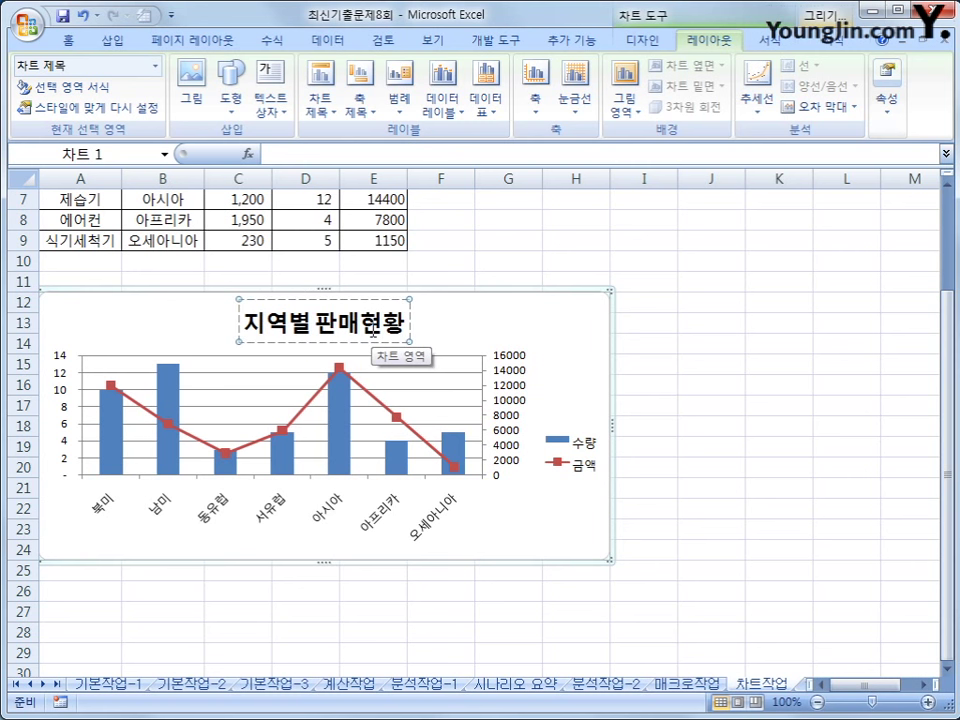
Format the chart title in 굴림체 at 16 pt, italic and without bold
click(410, 318)
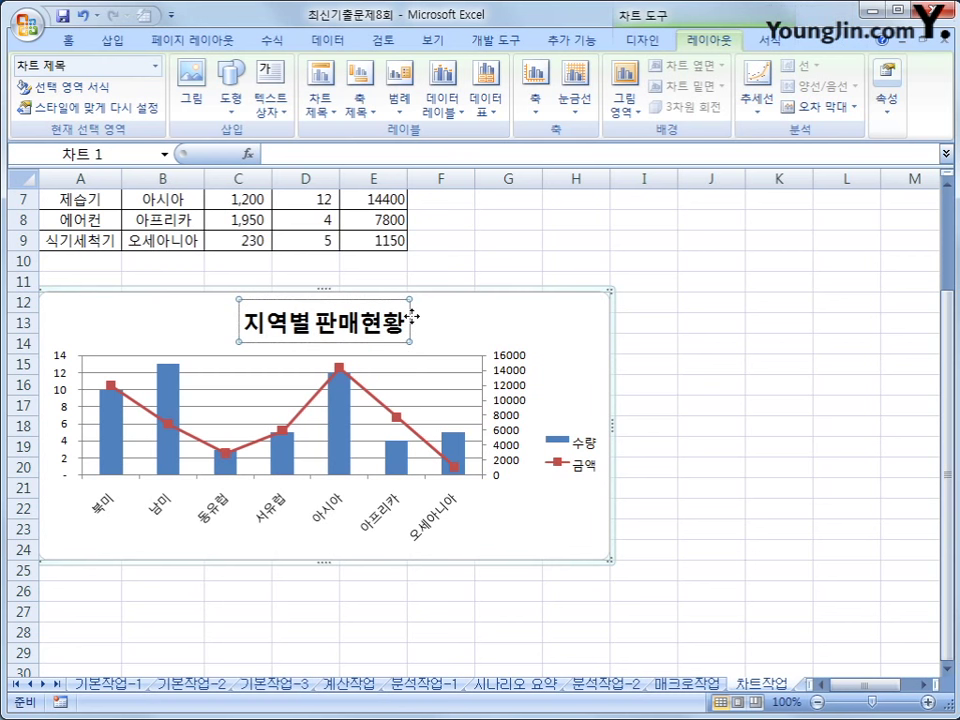
right_click(412, 318)
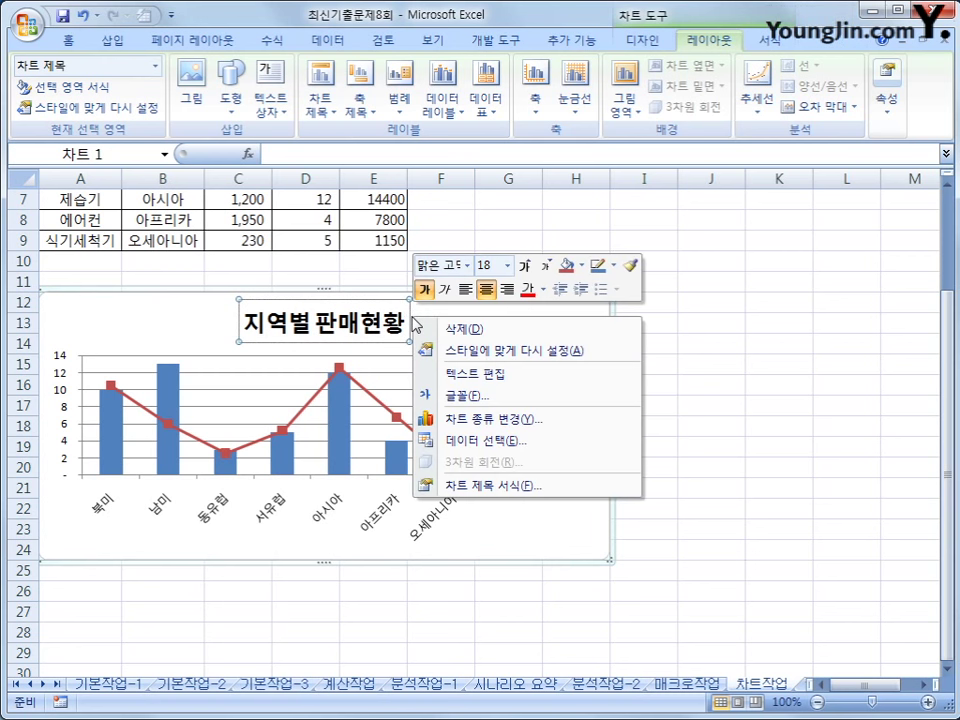
click(468, 266)
drag(673, 313, 656, 439)
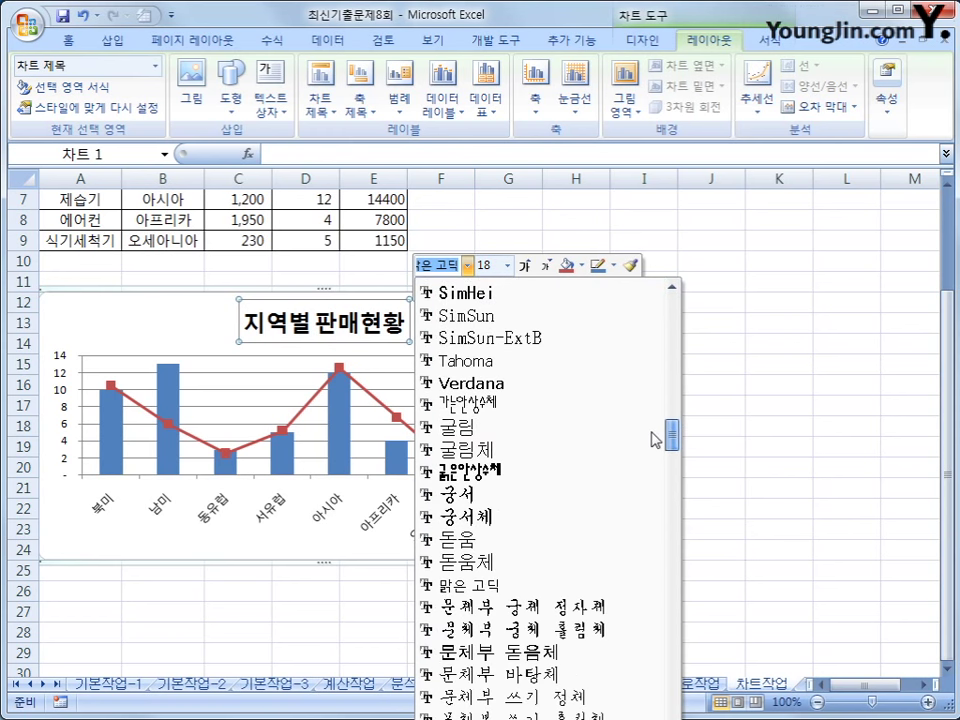
click(560, 458)
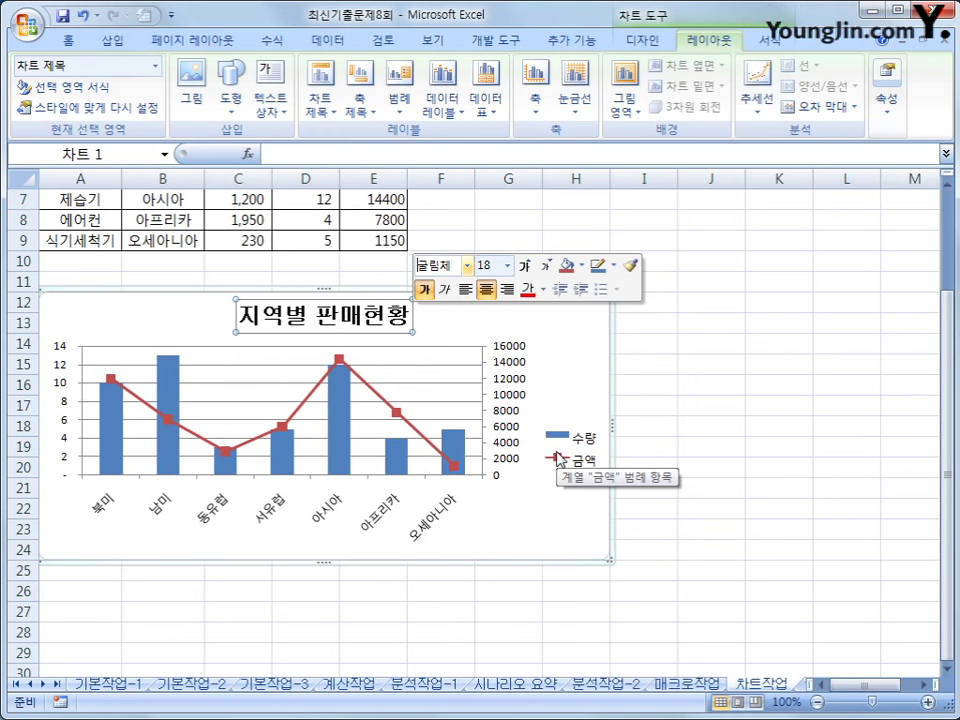
click(508, 266)
click(508, 266)
click(506, 403)
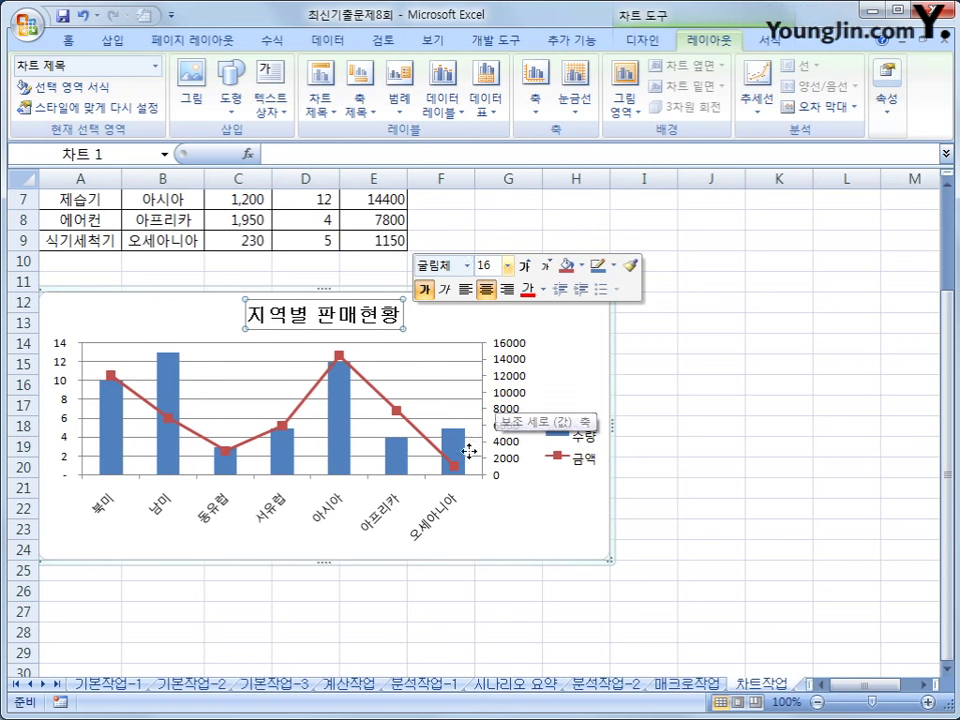
click(426, 295)
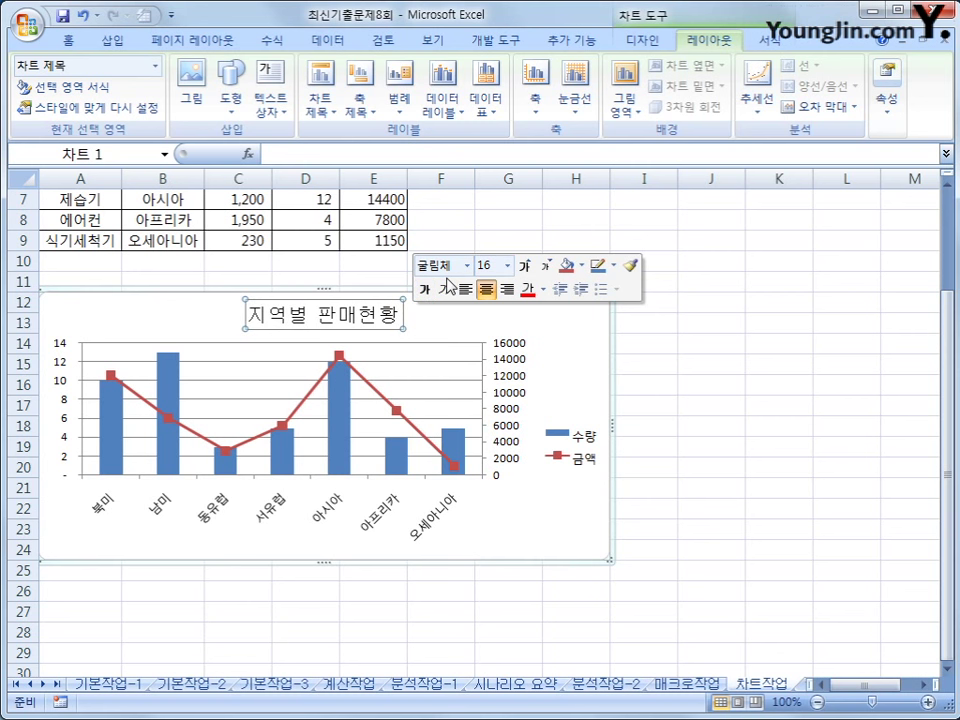
click(445, 289)
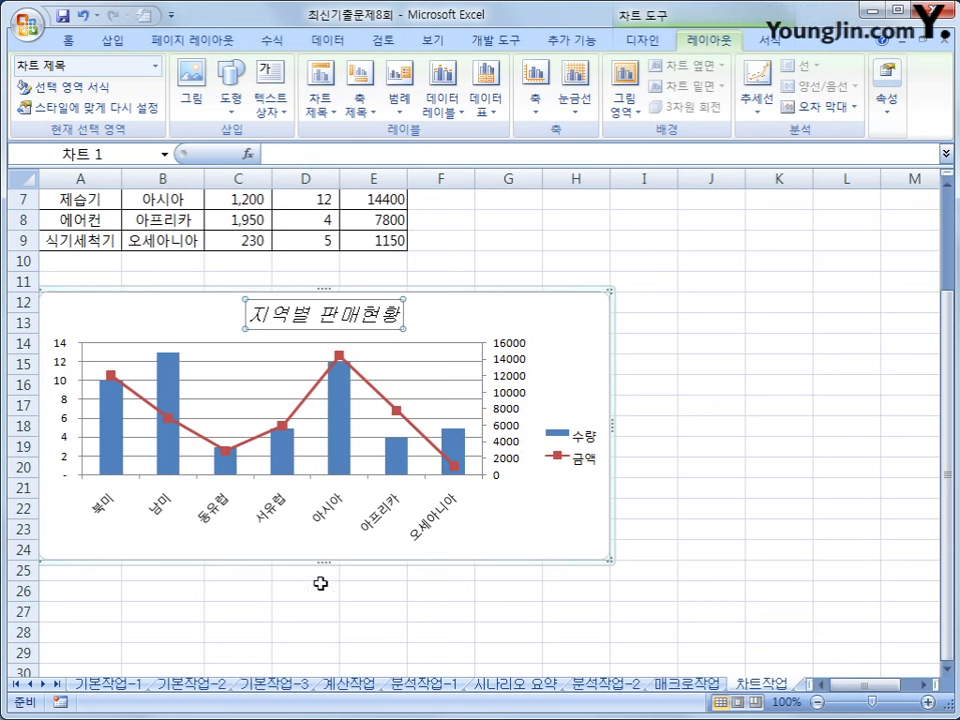
Add a centred data label to only the 아시아 column of the 수량 series
click(342, 427)
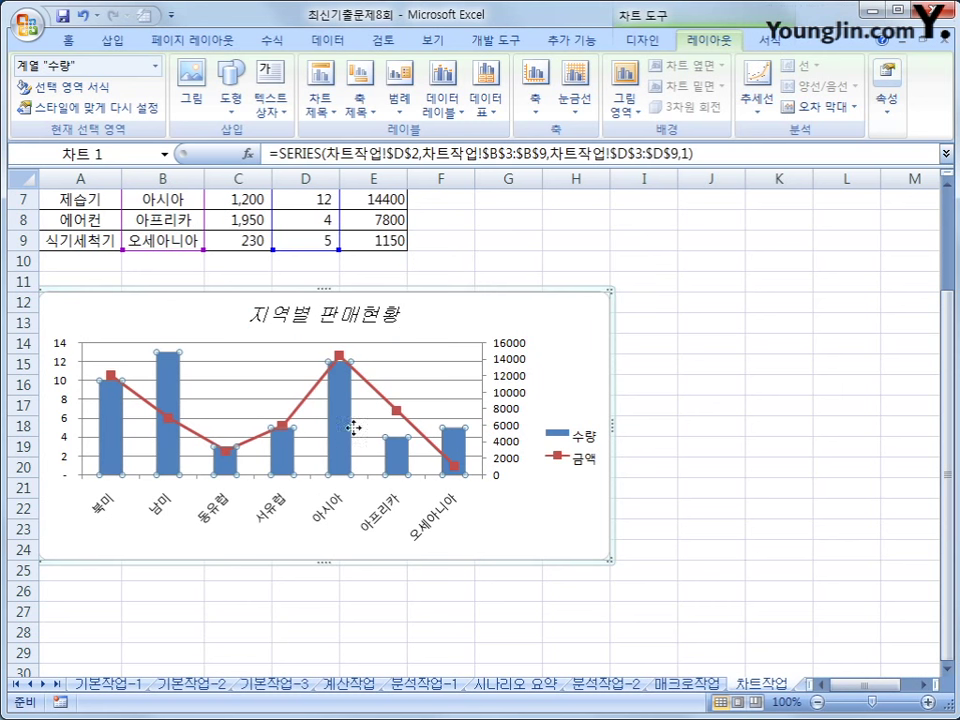
click(334, 420)
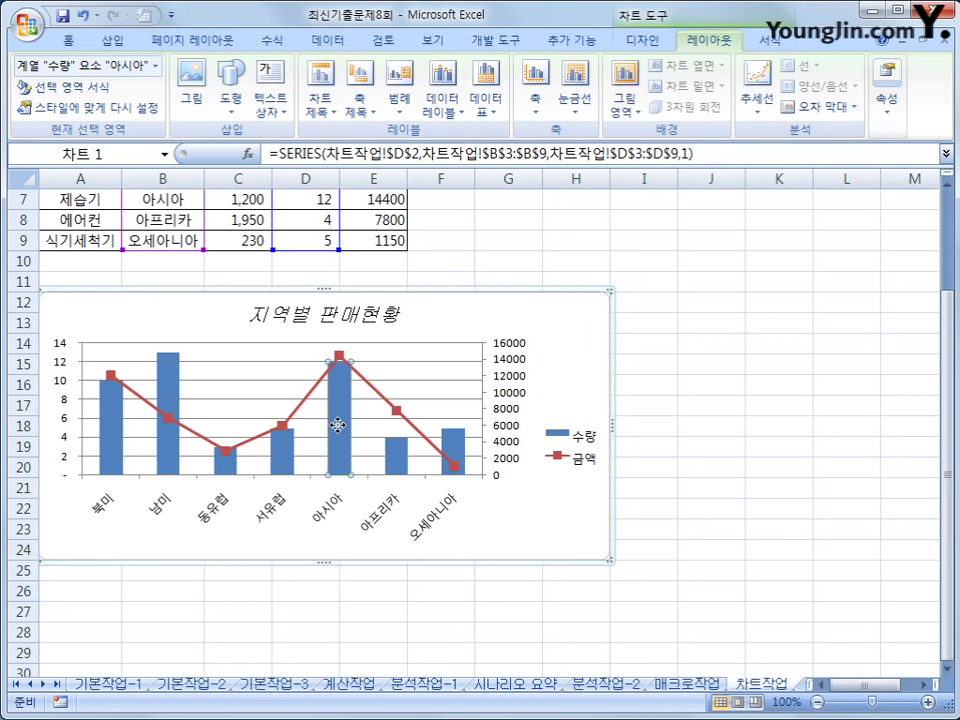
mouse_move(335, 446)
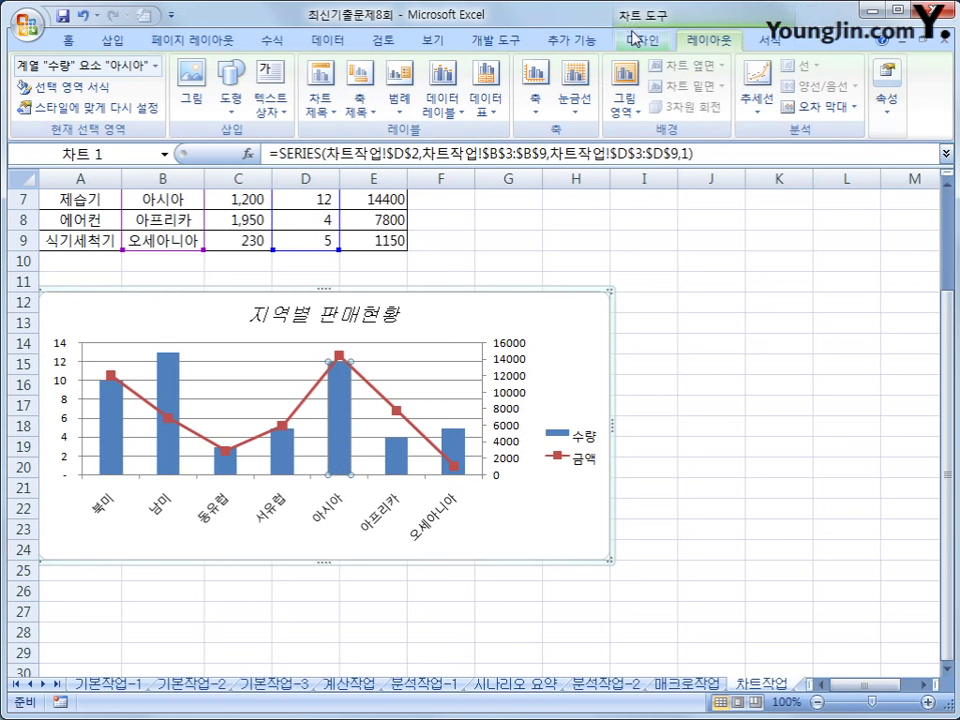
click(446, 121)
click(455, 204)
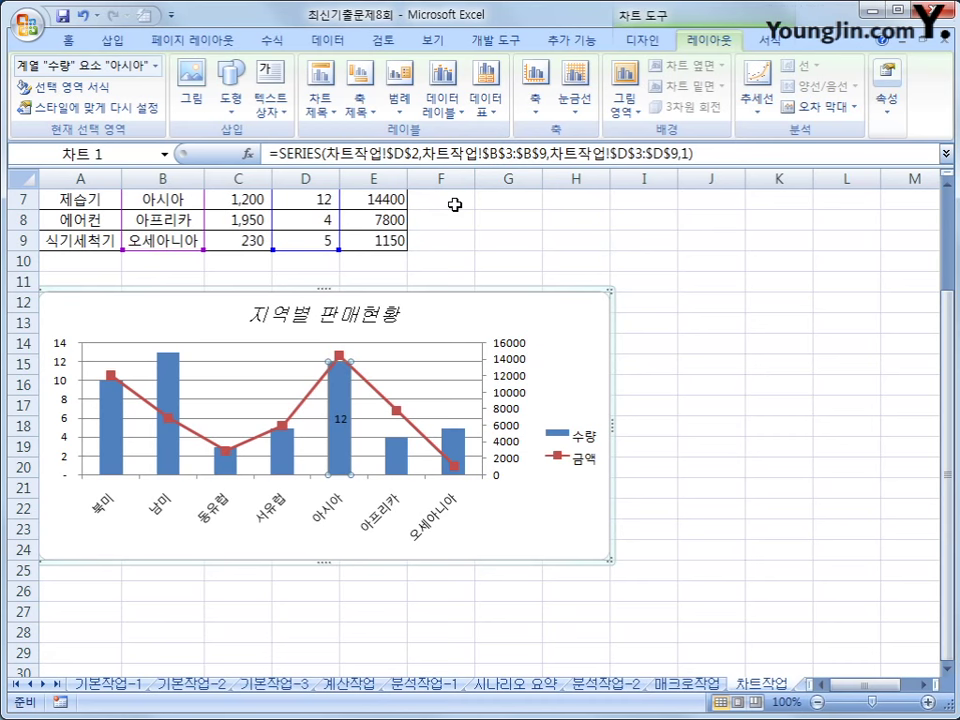
Make the data label on the 아시아 column bold
click(339, 420)
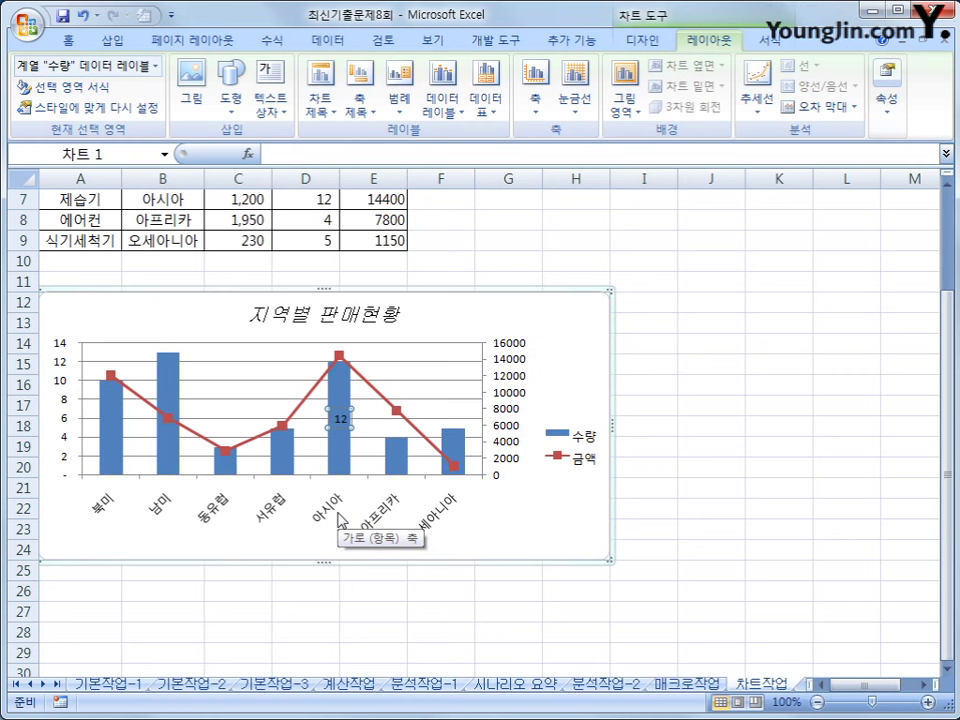
click(67, 40)
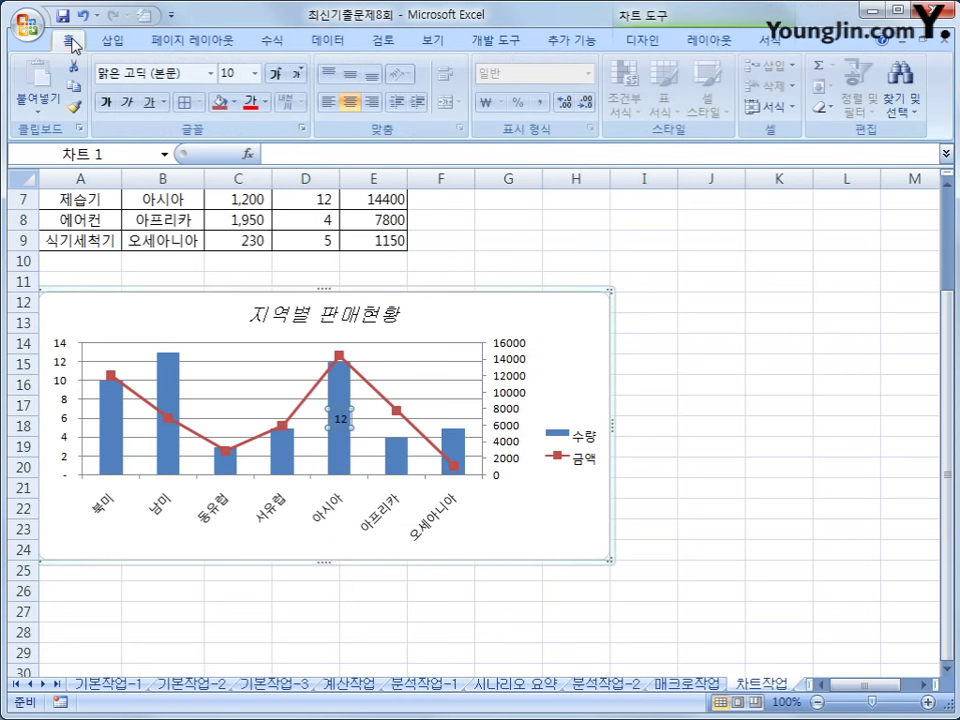
click(105, 108)
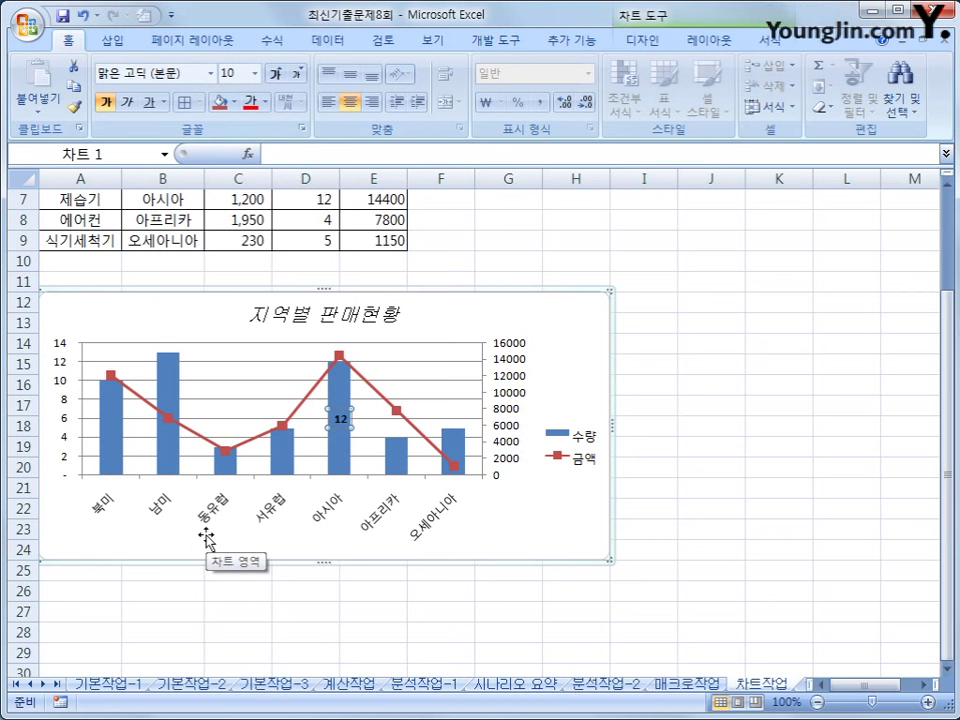
Place the chart legend below the plot (아래쪽에 범례 표시)
click(570, 458)
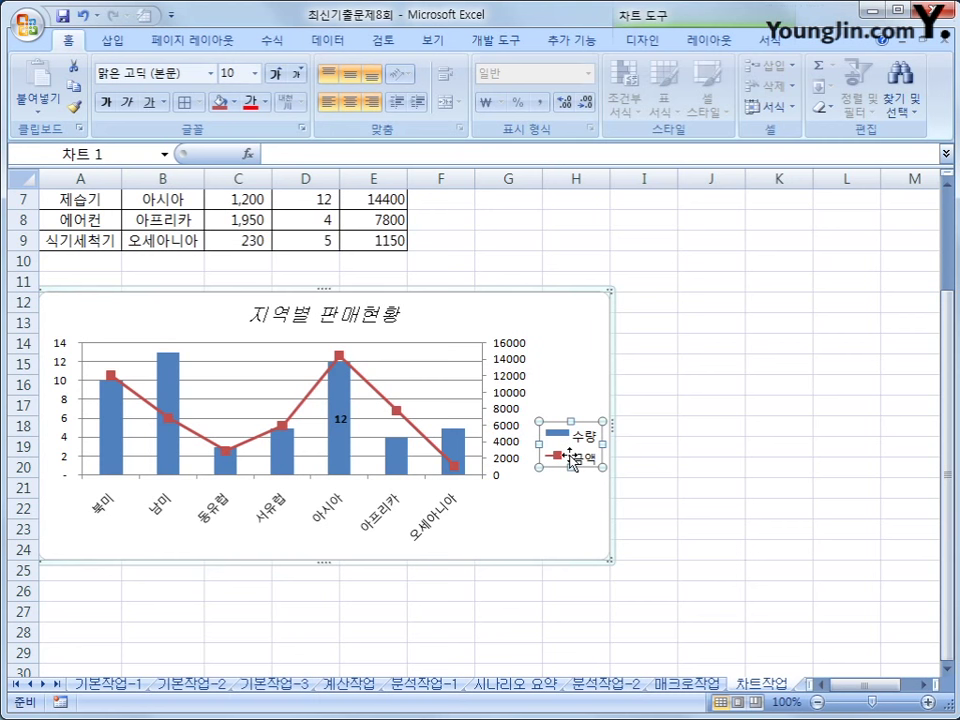
click(697, 42)
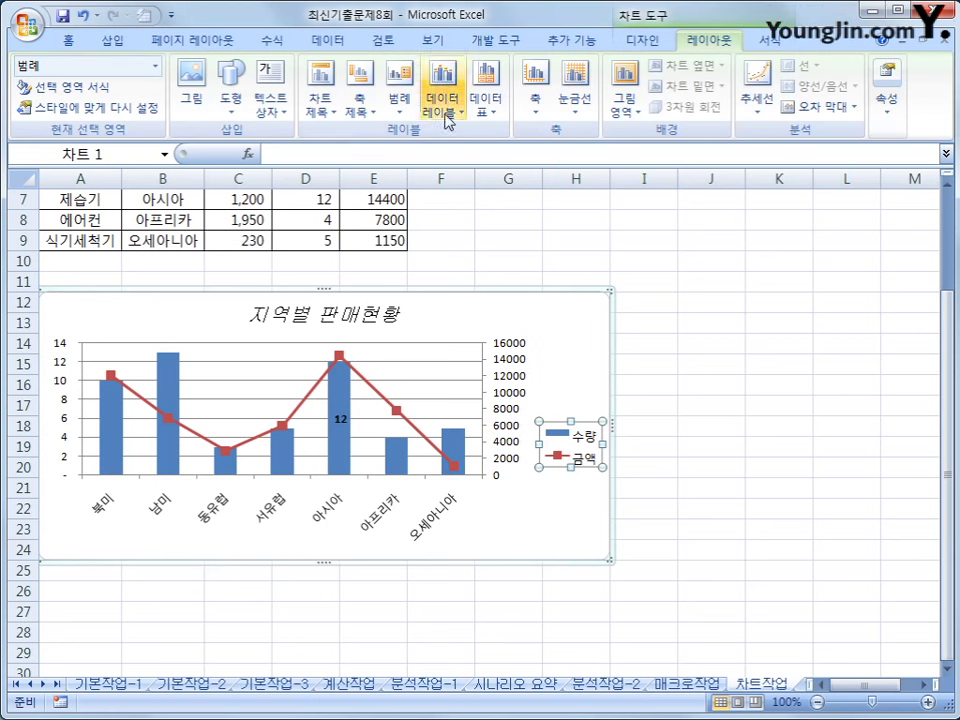
click(408, 110)
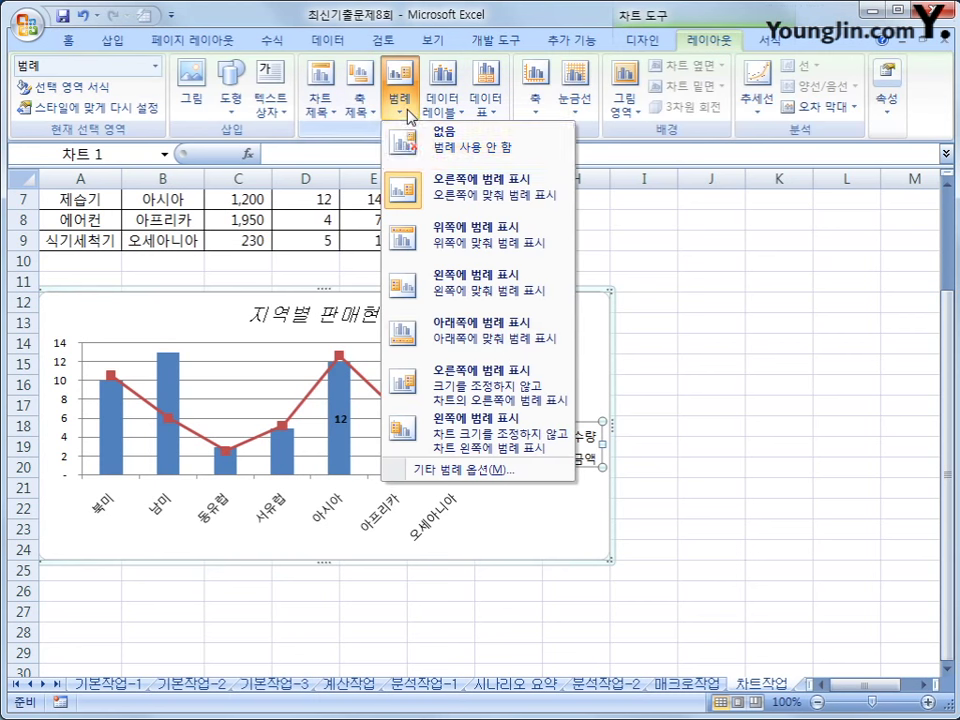
click(417, 355)
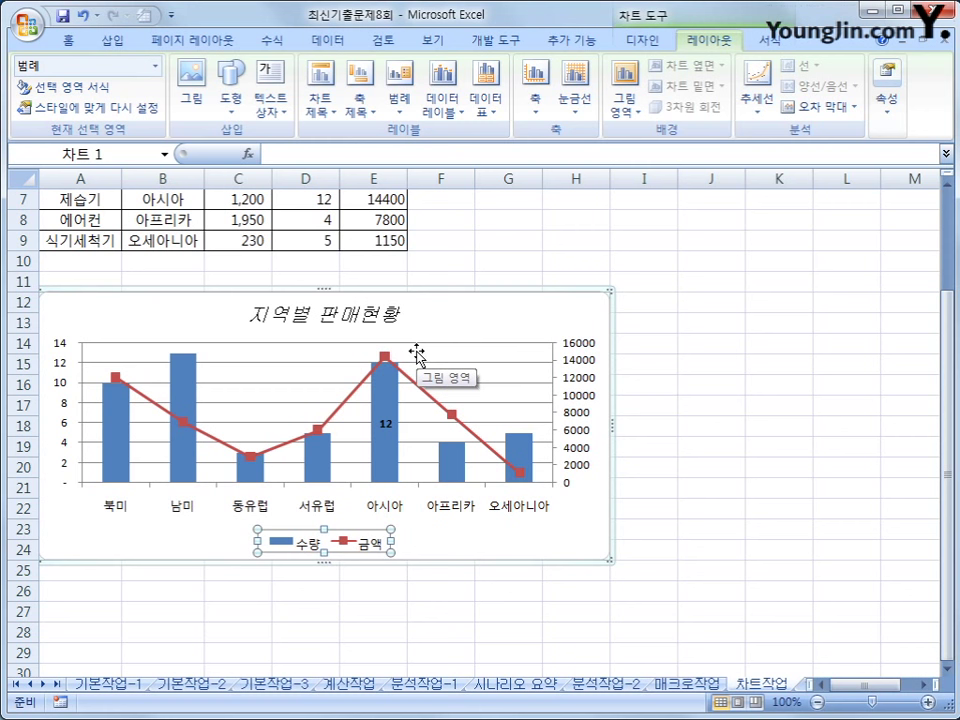
Apply the light aqua shape style from the fourth row of the style gallery to the legend and deselect the chart
click(780, 48)
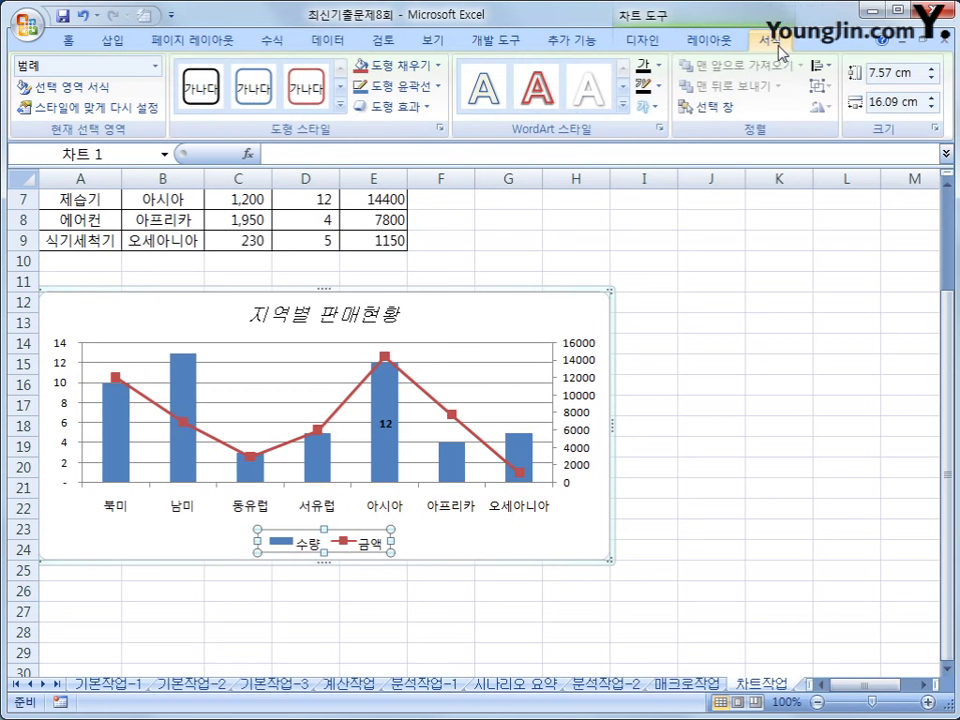
click(340, 108)
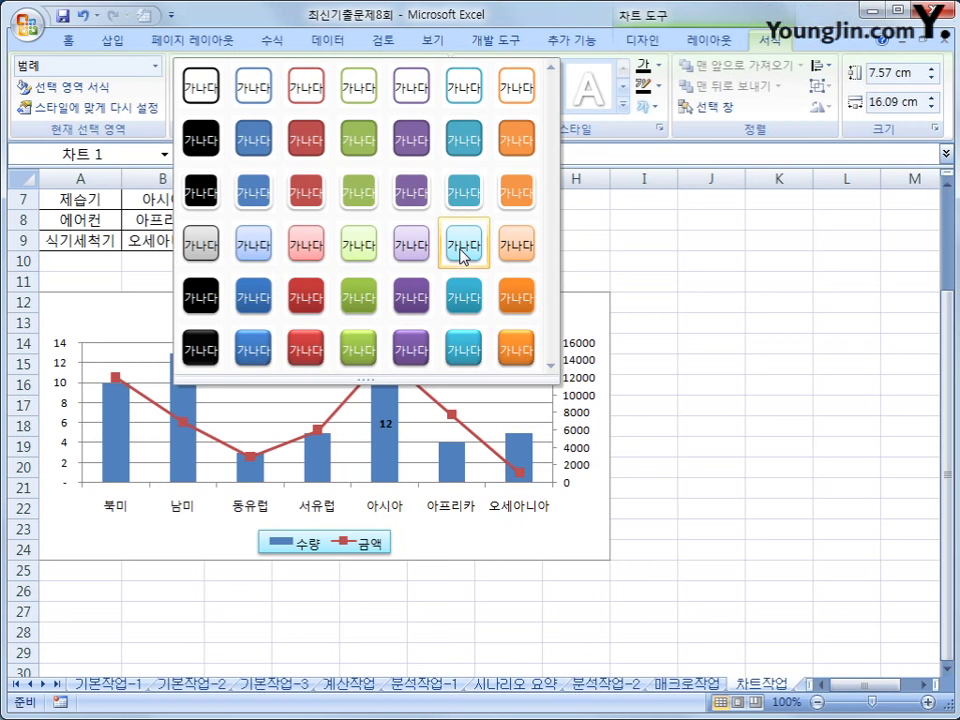
click(463, 256)
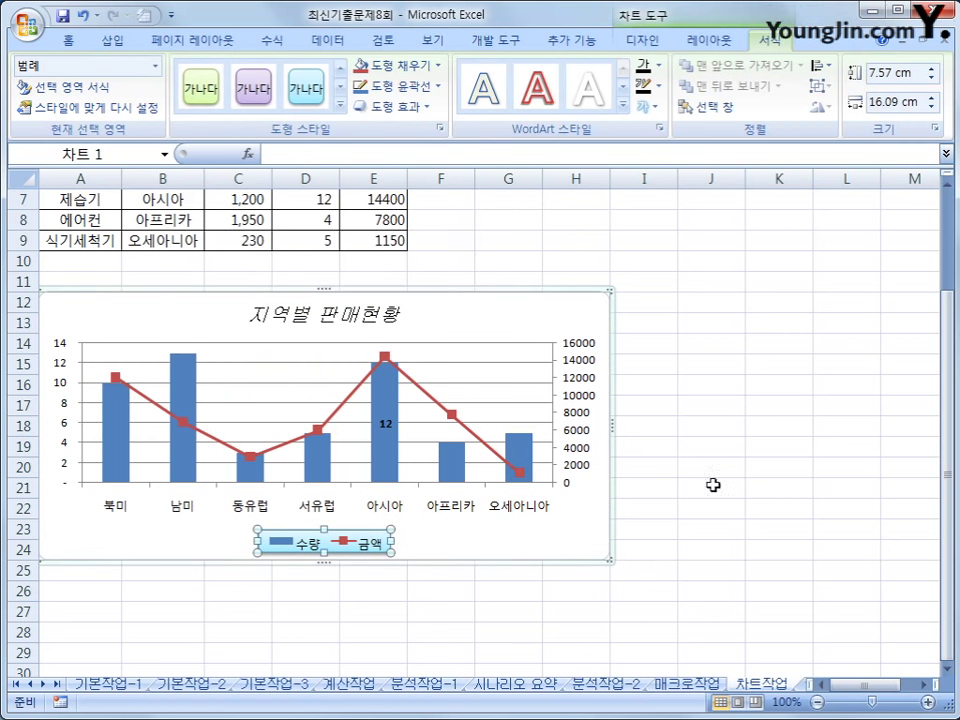
click(726, 546)
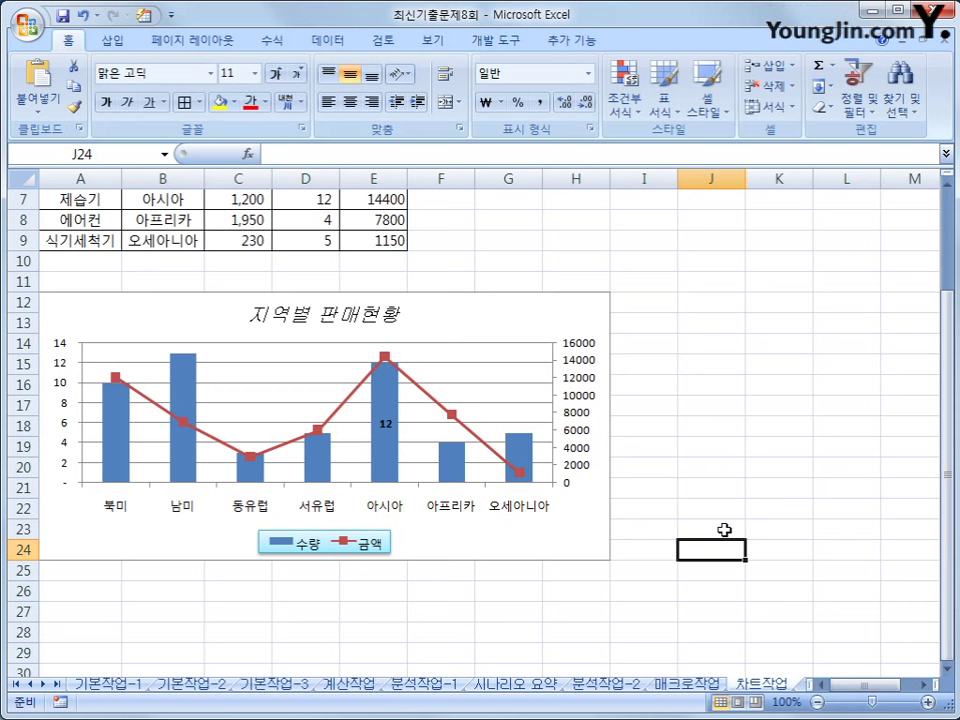
click(724, 526)
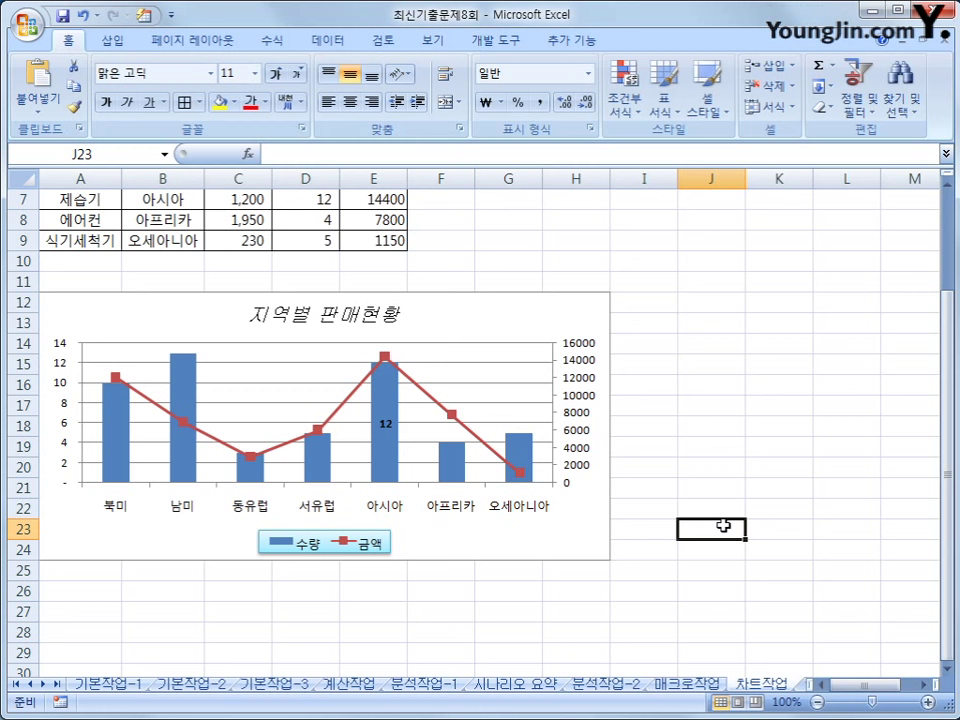